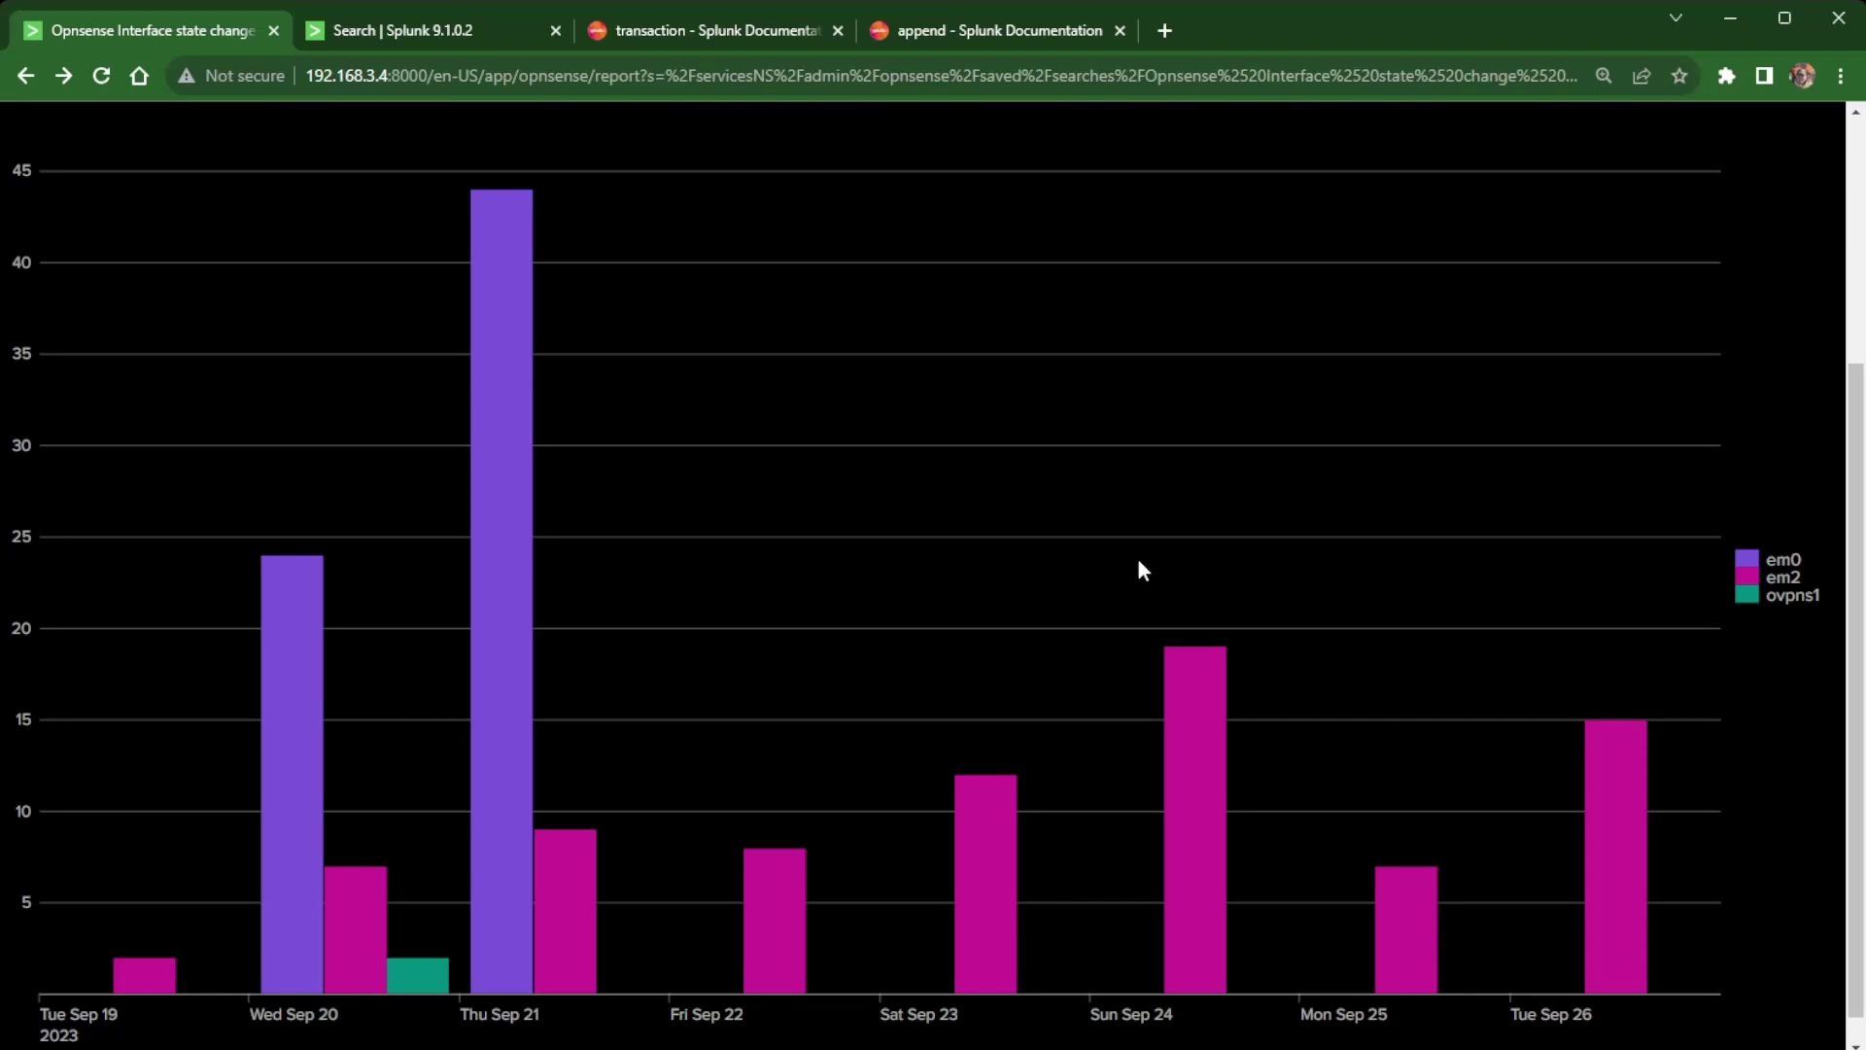
# Step: Read the daily em0, em2 and ovpns1 duration bars and scroll through the Opnsense report
pyautogui.moveTo(516, 290)
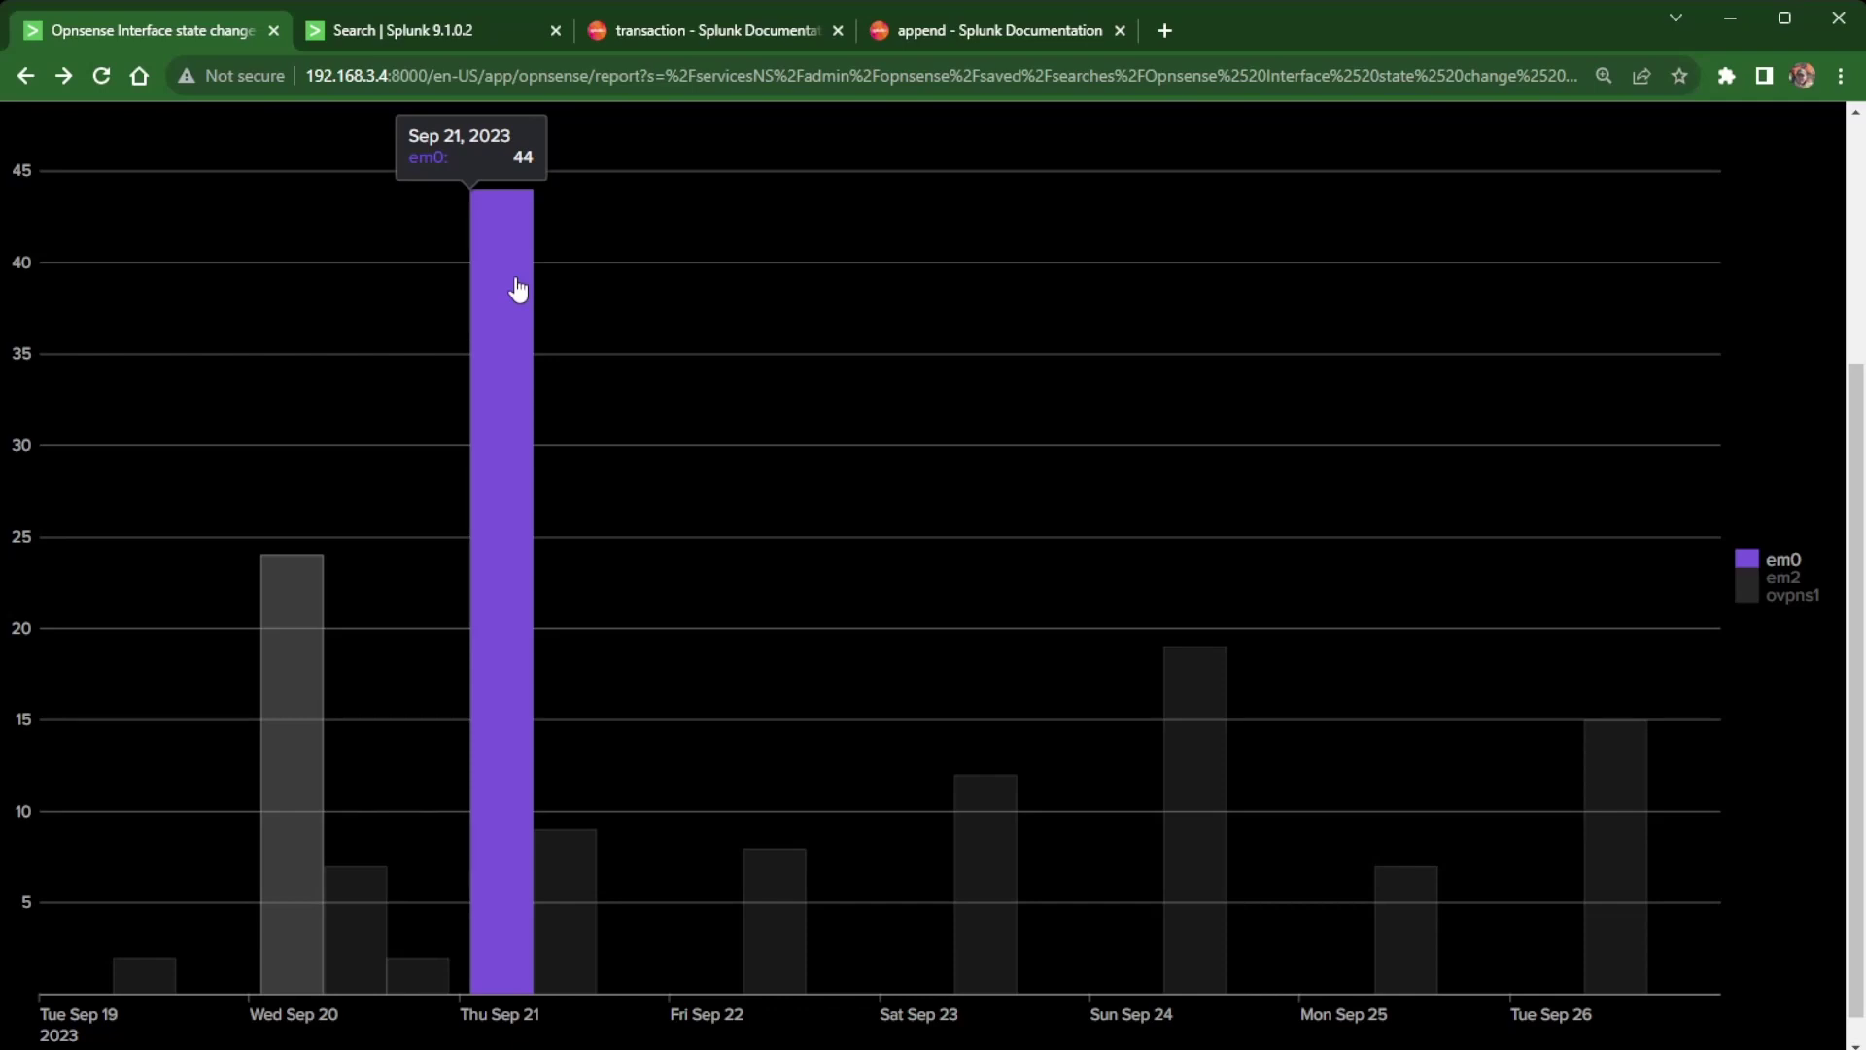
pyautogui.scroll(3, 592, 476)
pyautogui.scroll(-1, 597, 476)
pyautogui.scroll(-3, 599, 484)
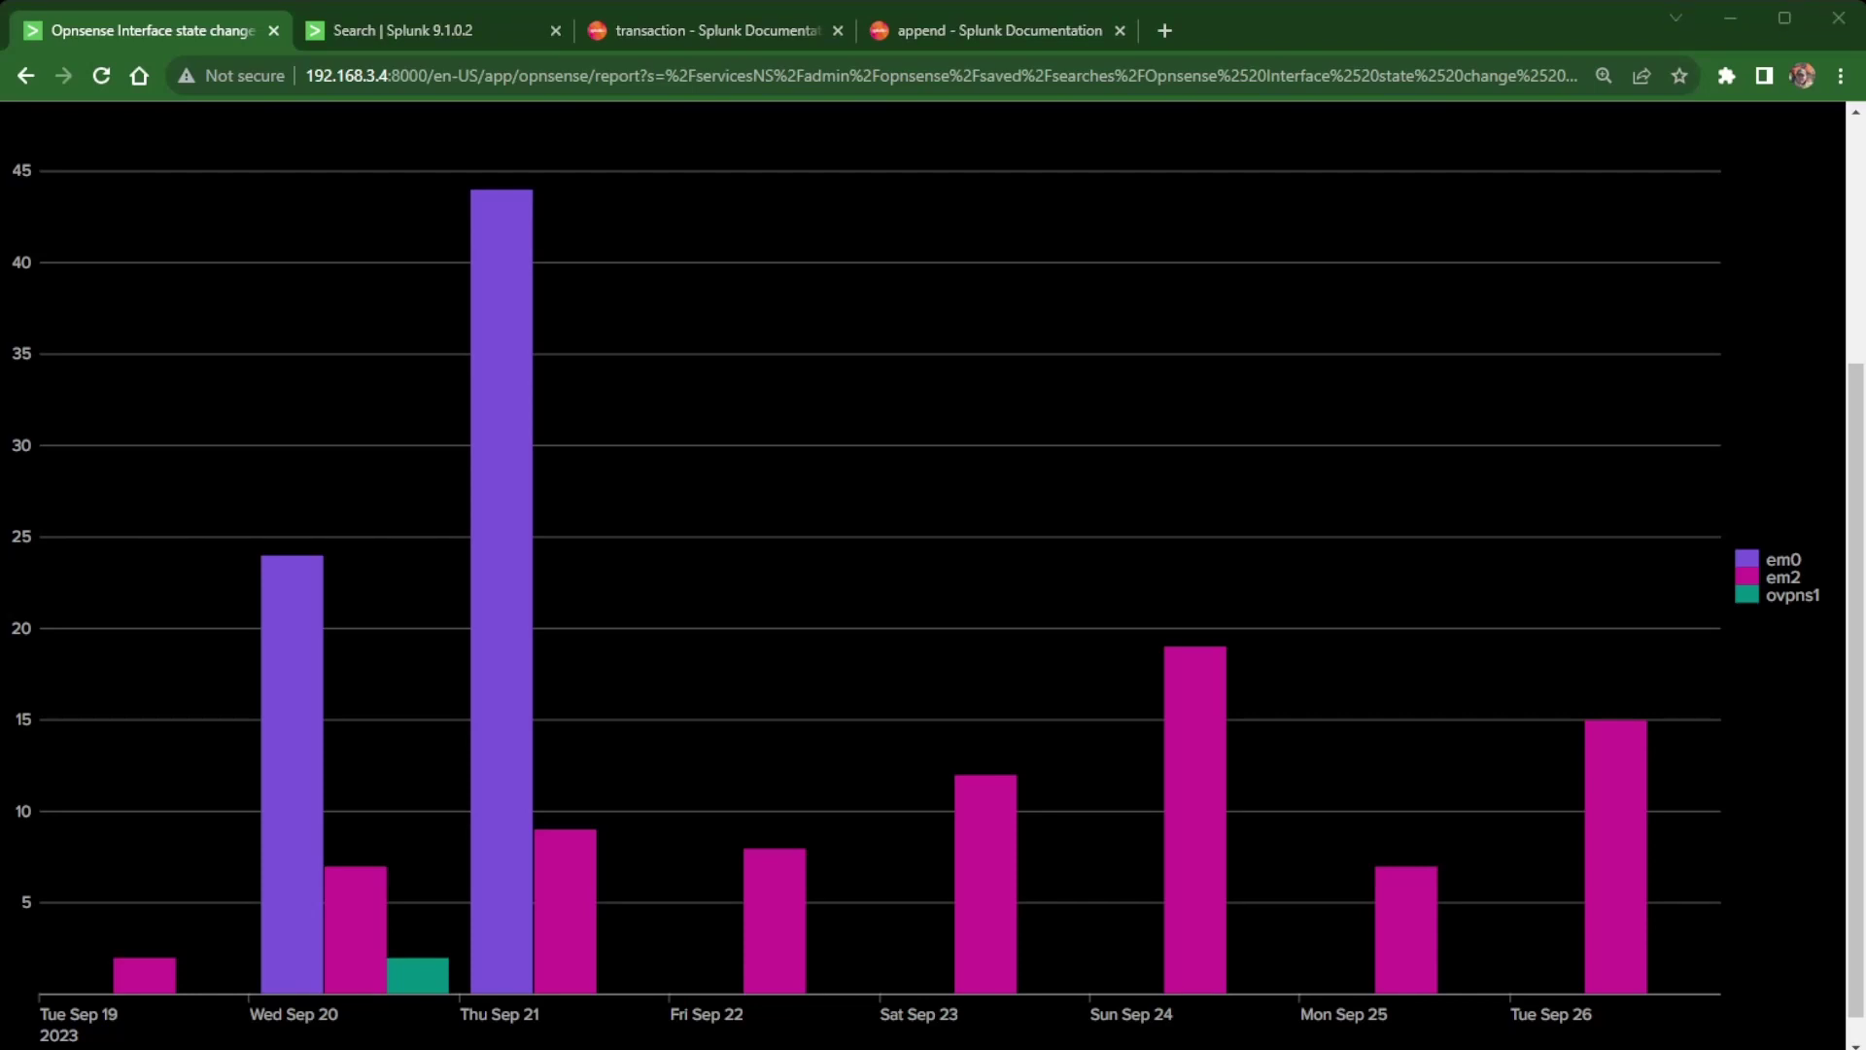
pyautogui.click(695, 33)
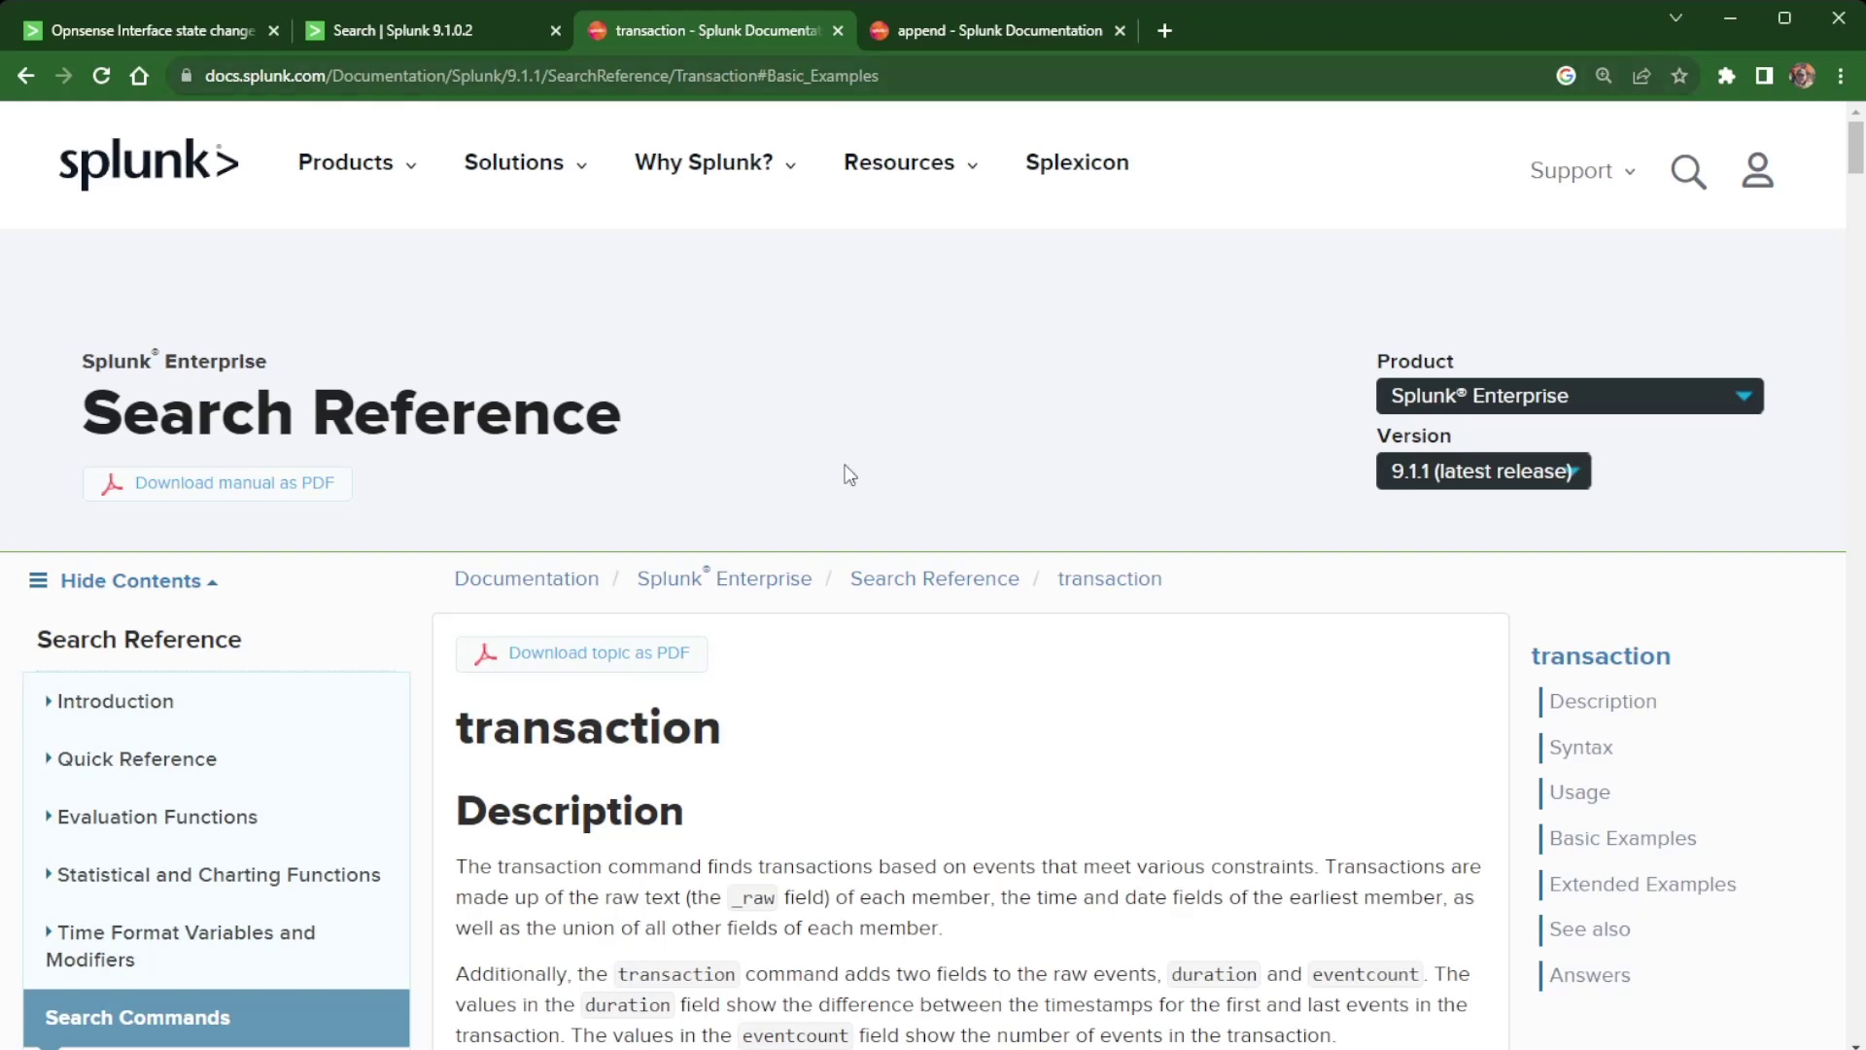
pyautogui.scroll(-4, 912, 714)
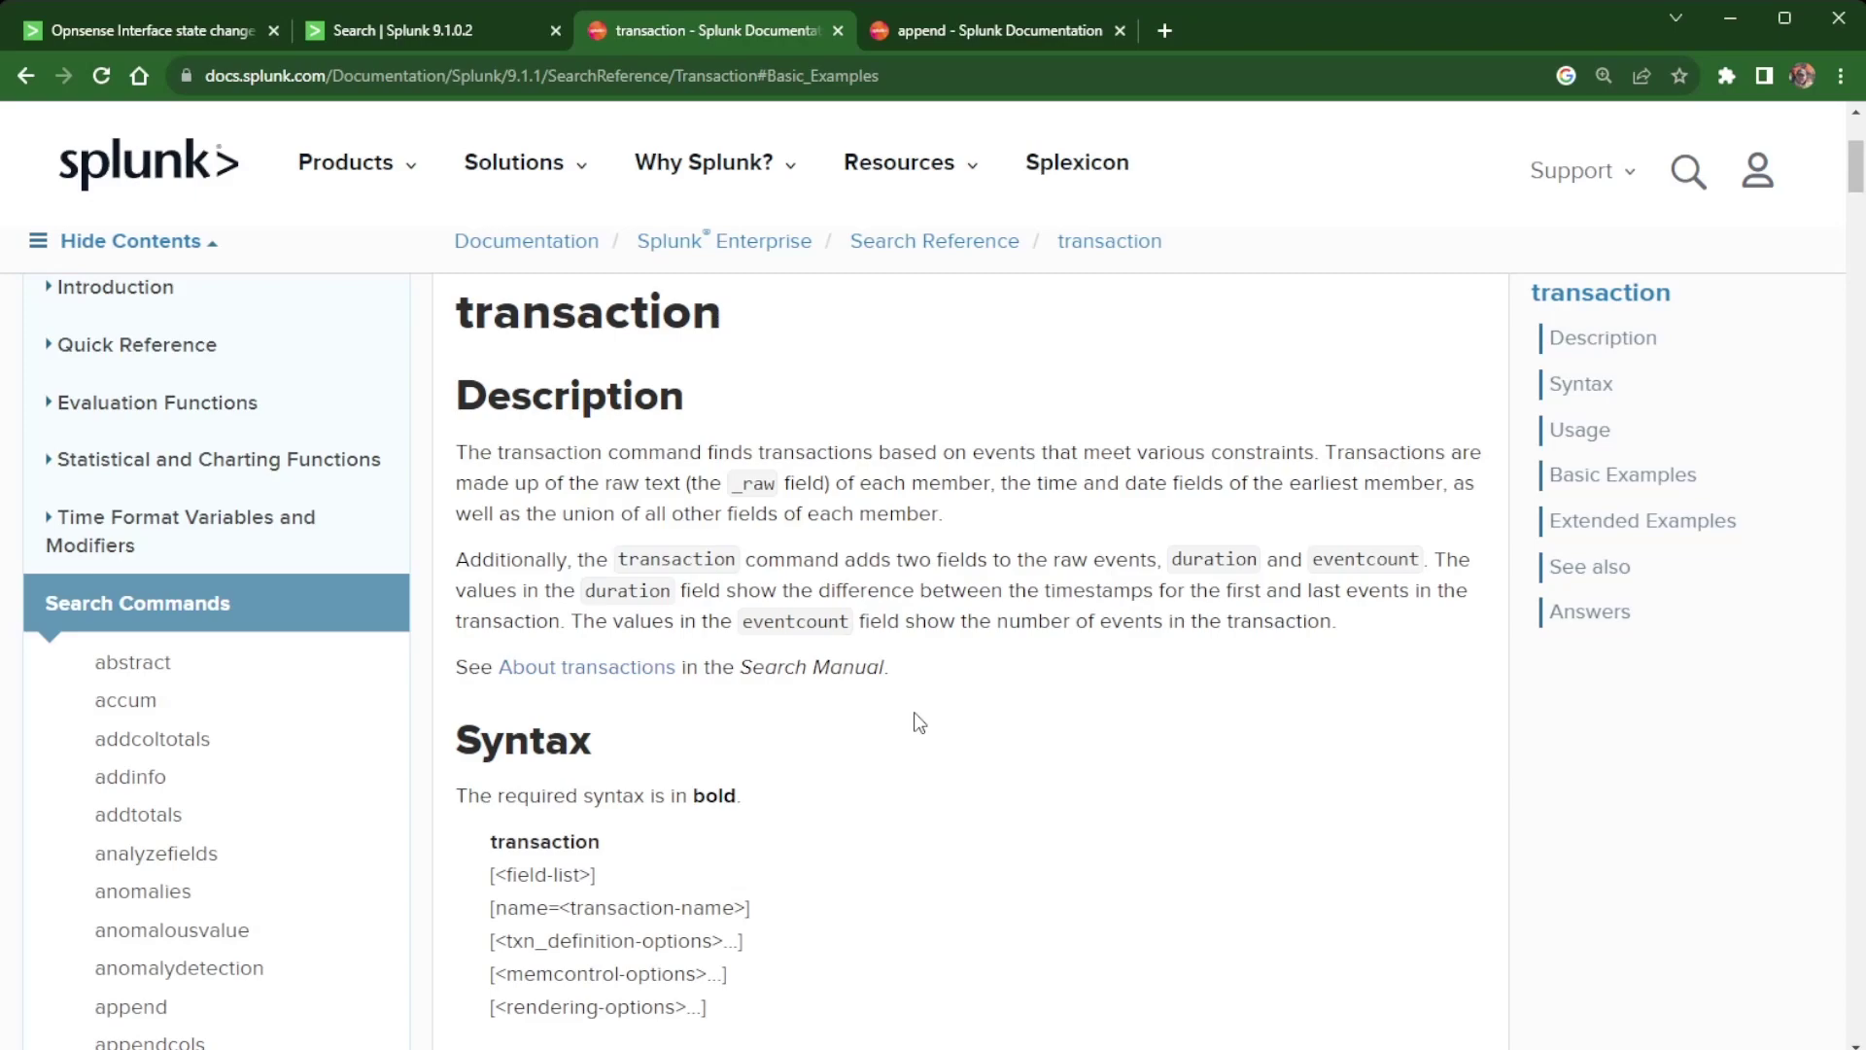
pyautogui.scroll(-15, 918, 720)
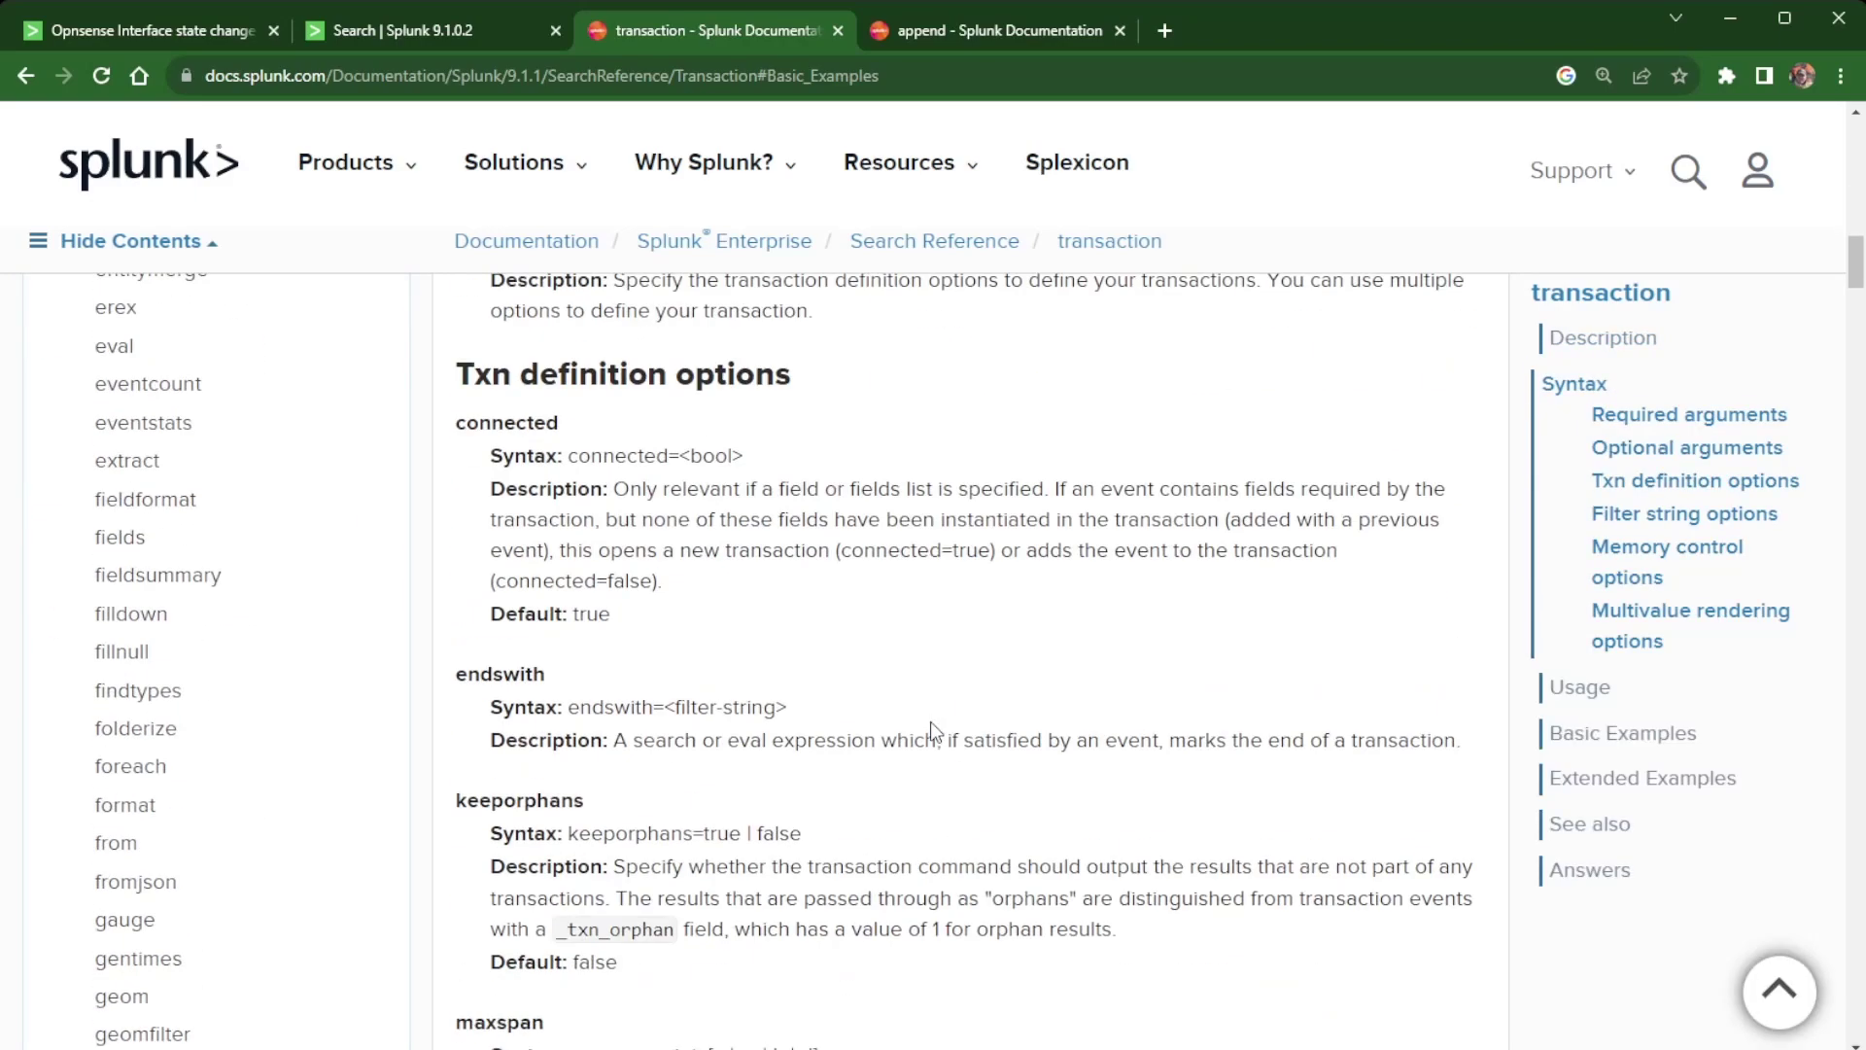
pyautogui.scroll(2, 945, 728)
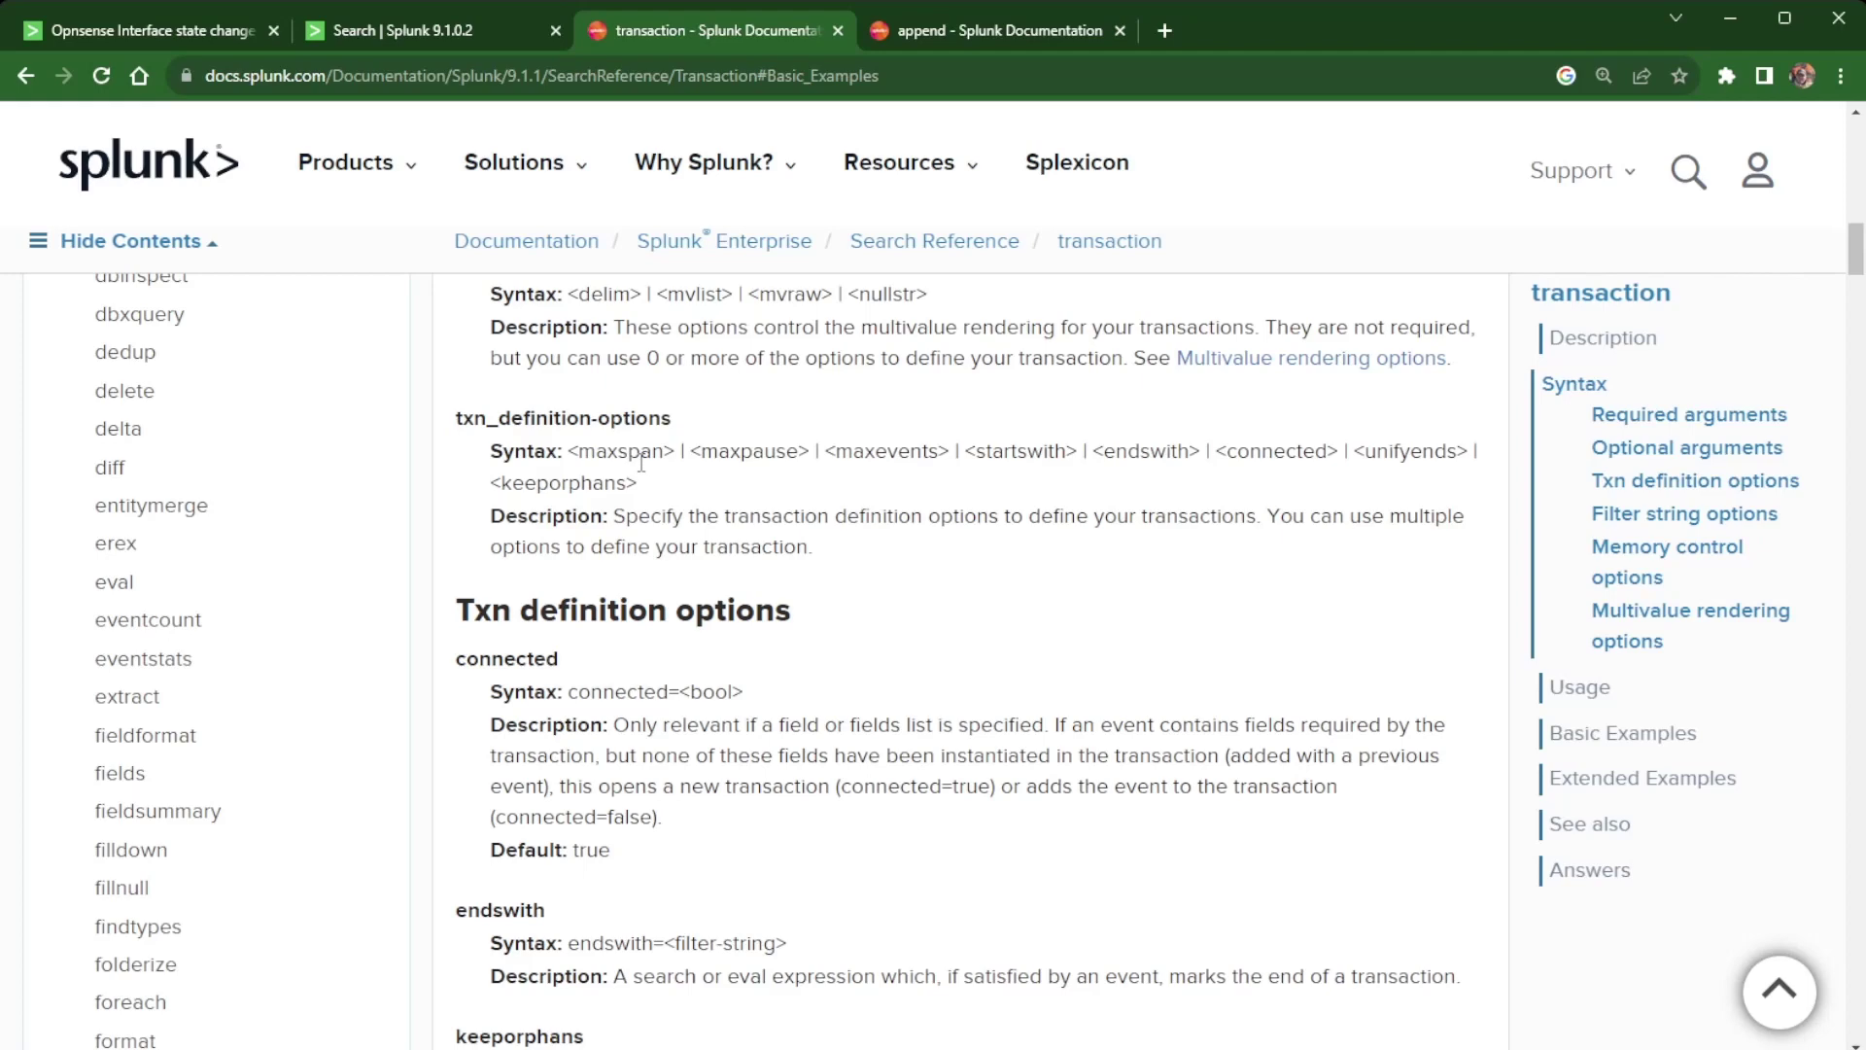
# Step: Jump to the transaction page's Basic Examples, showing the maxspan=5s maxpause=30s search
pyautogui.click(1647, 747)
pyautogui.scroll(5, 1243, 760)
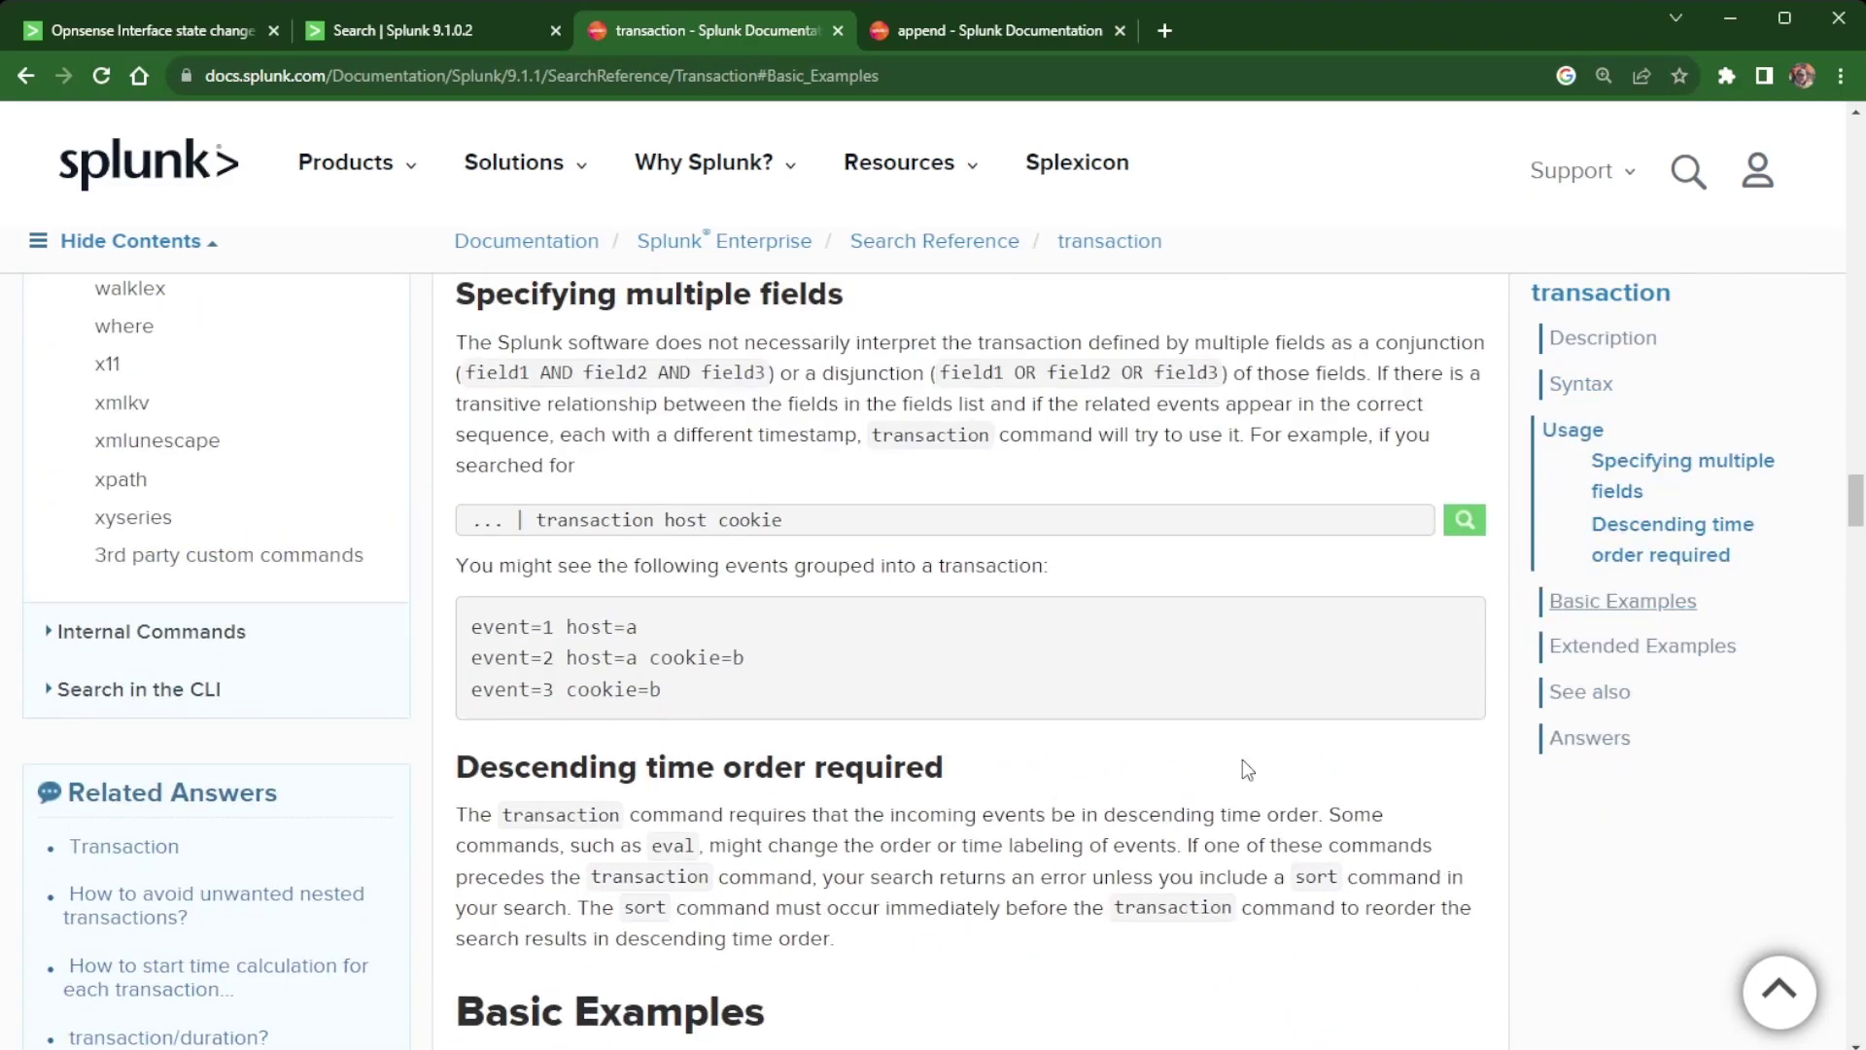
pyautogui.scroll(-5, 1242, 760)
pyautogui.scroll(-2, 1242, 755)
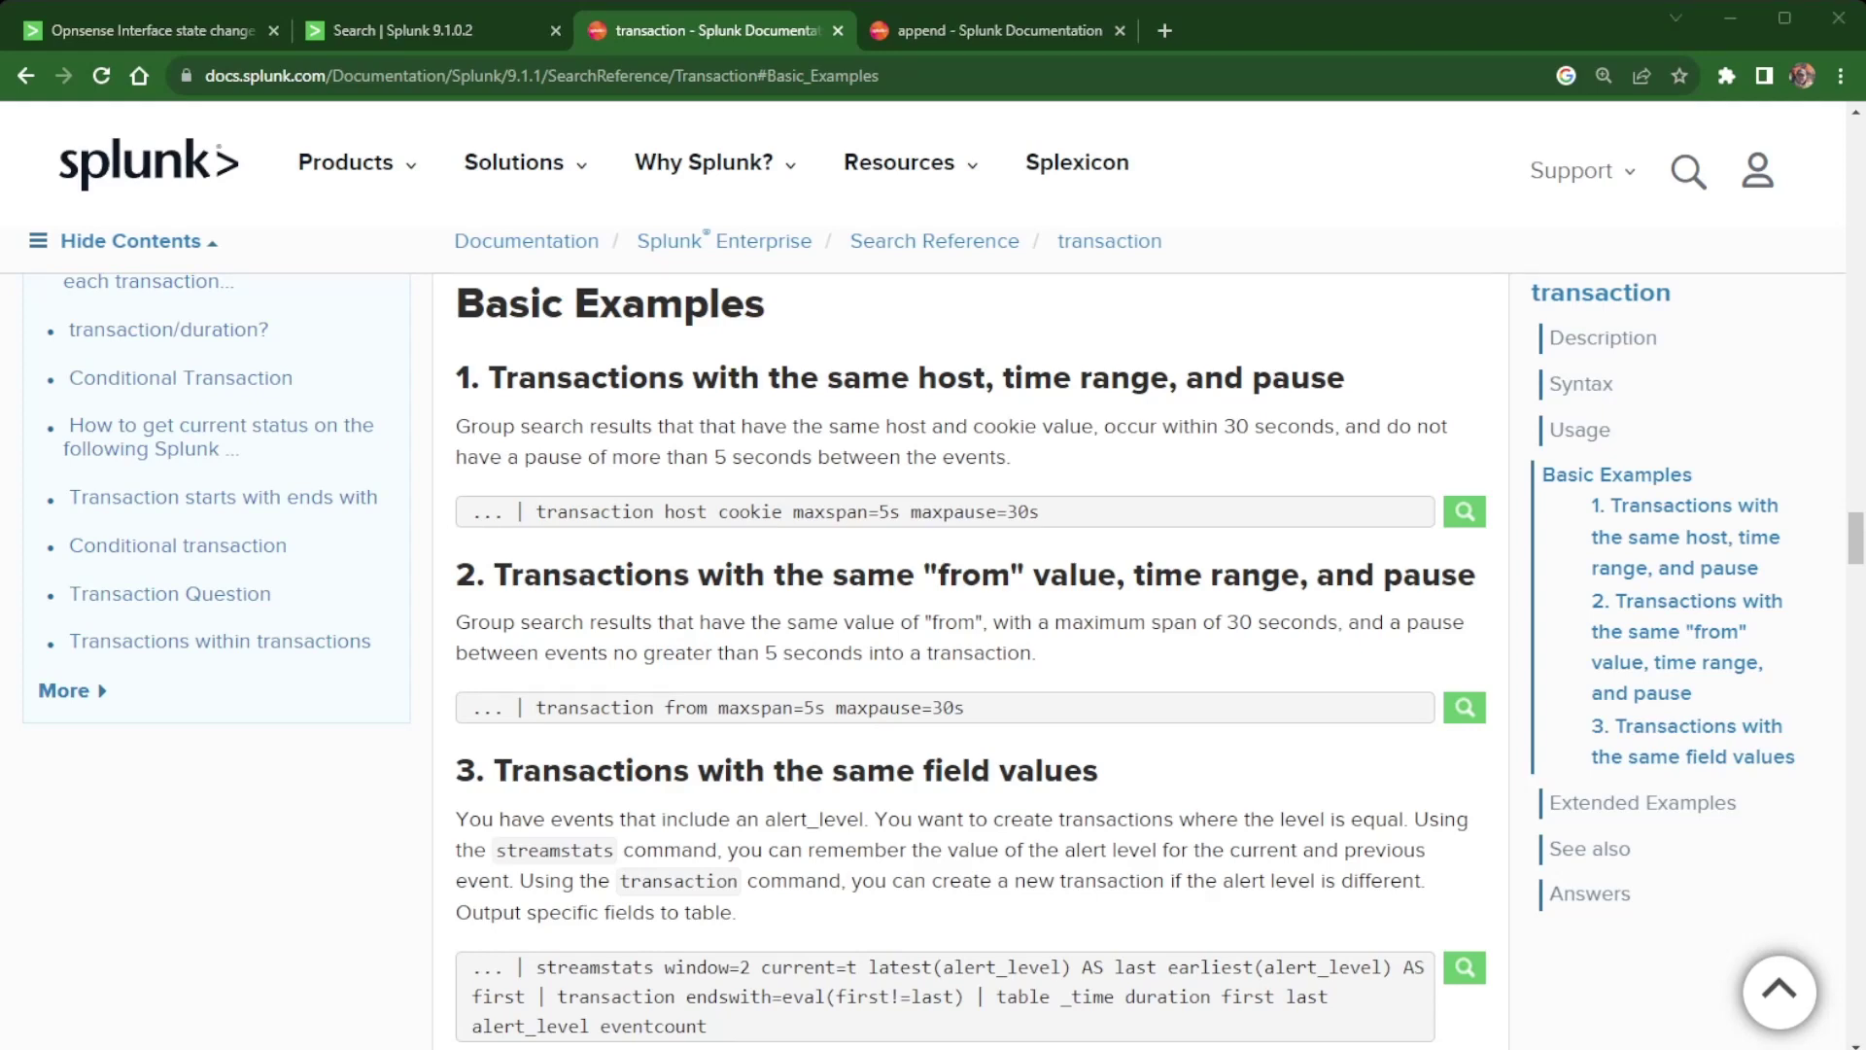
# Step: Return to the Opnsense interface chart and drill into the Sep 25 em2 bar
pyautogui.click(123, 32)
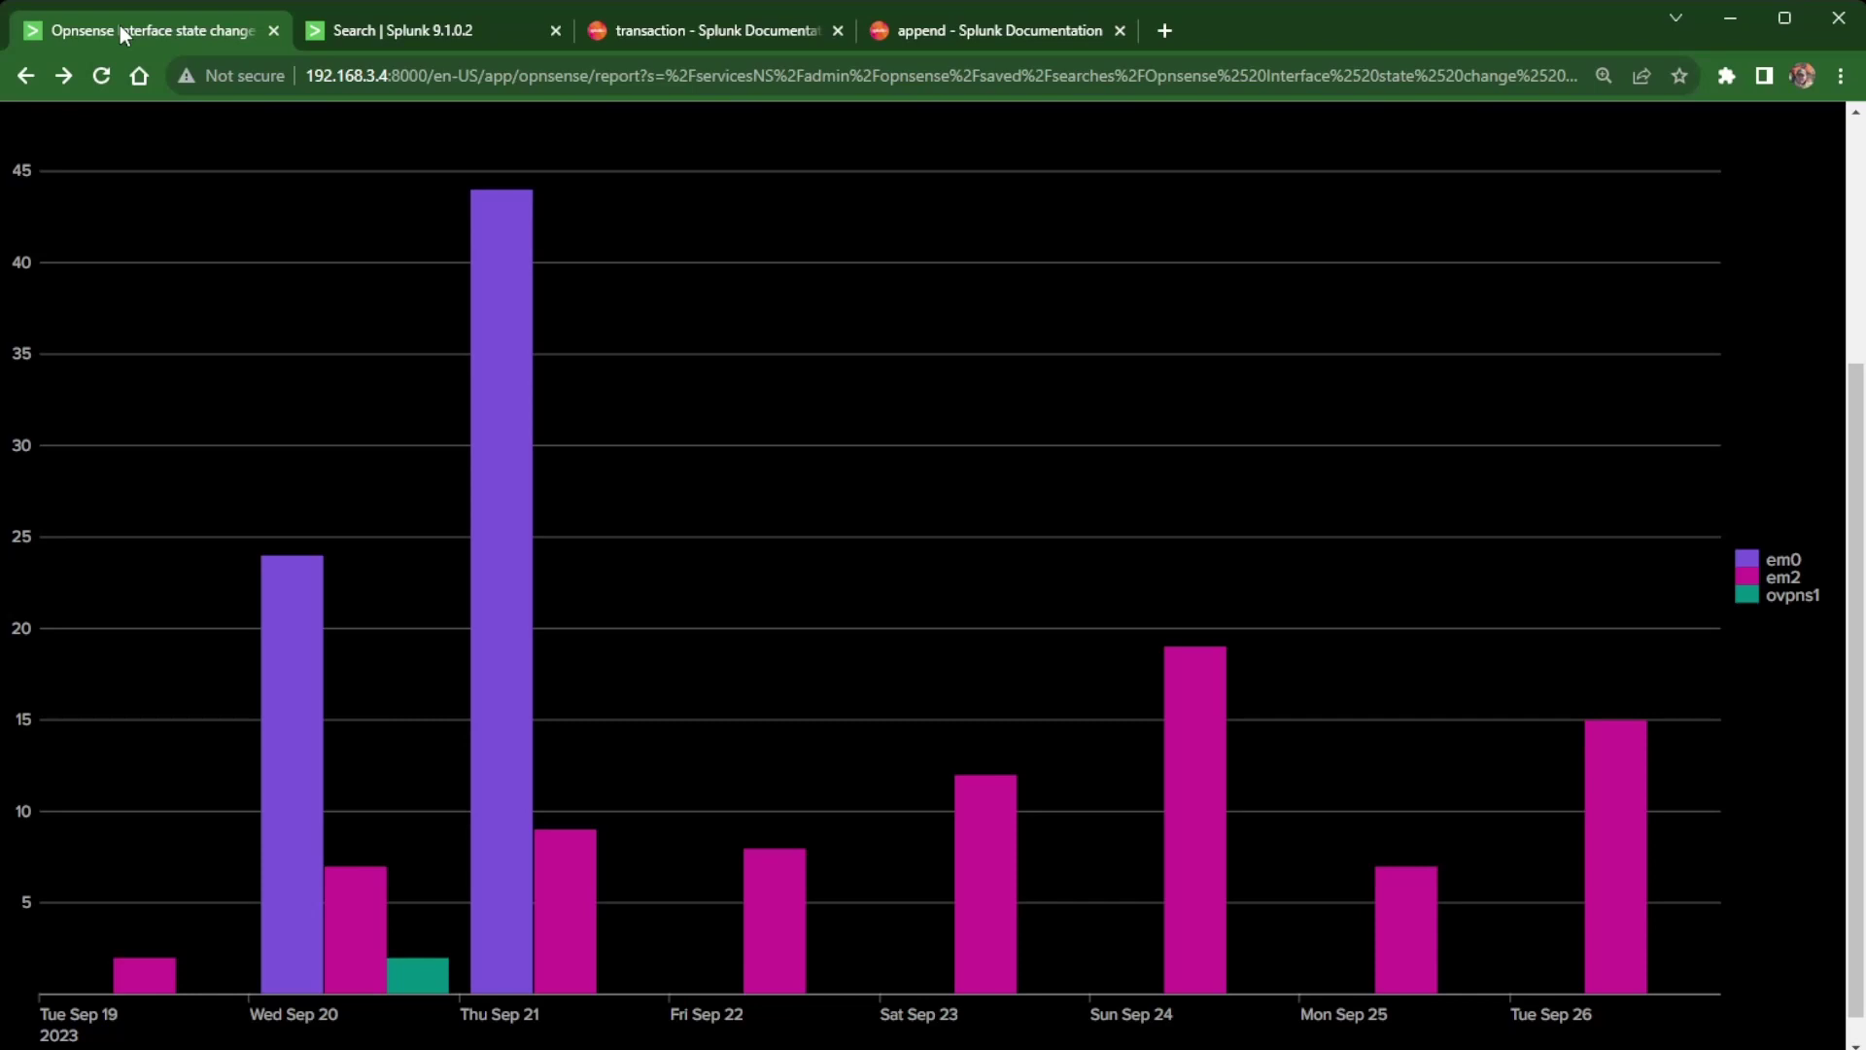
pyautogui.scroll(4, 731, 668)
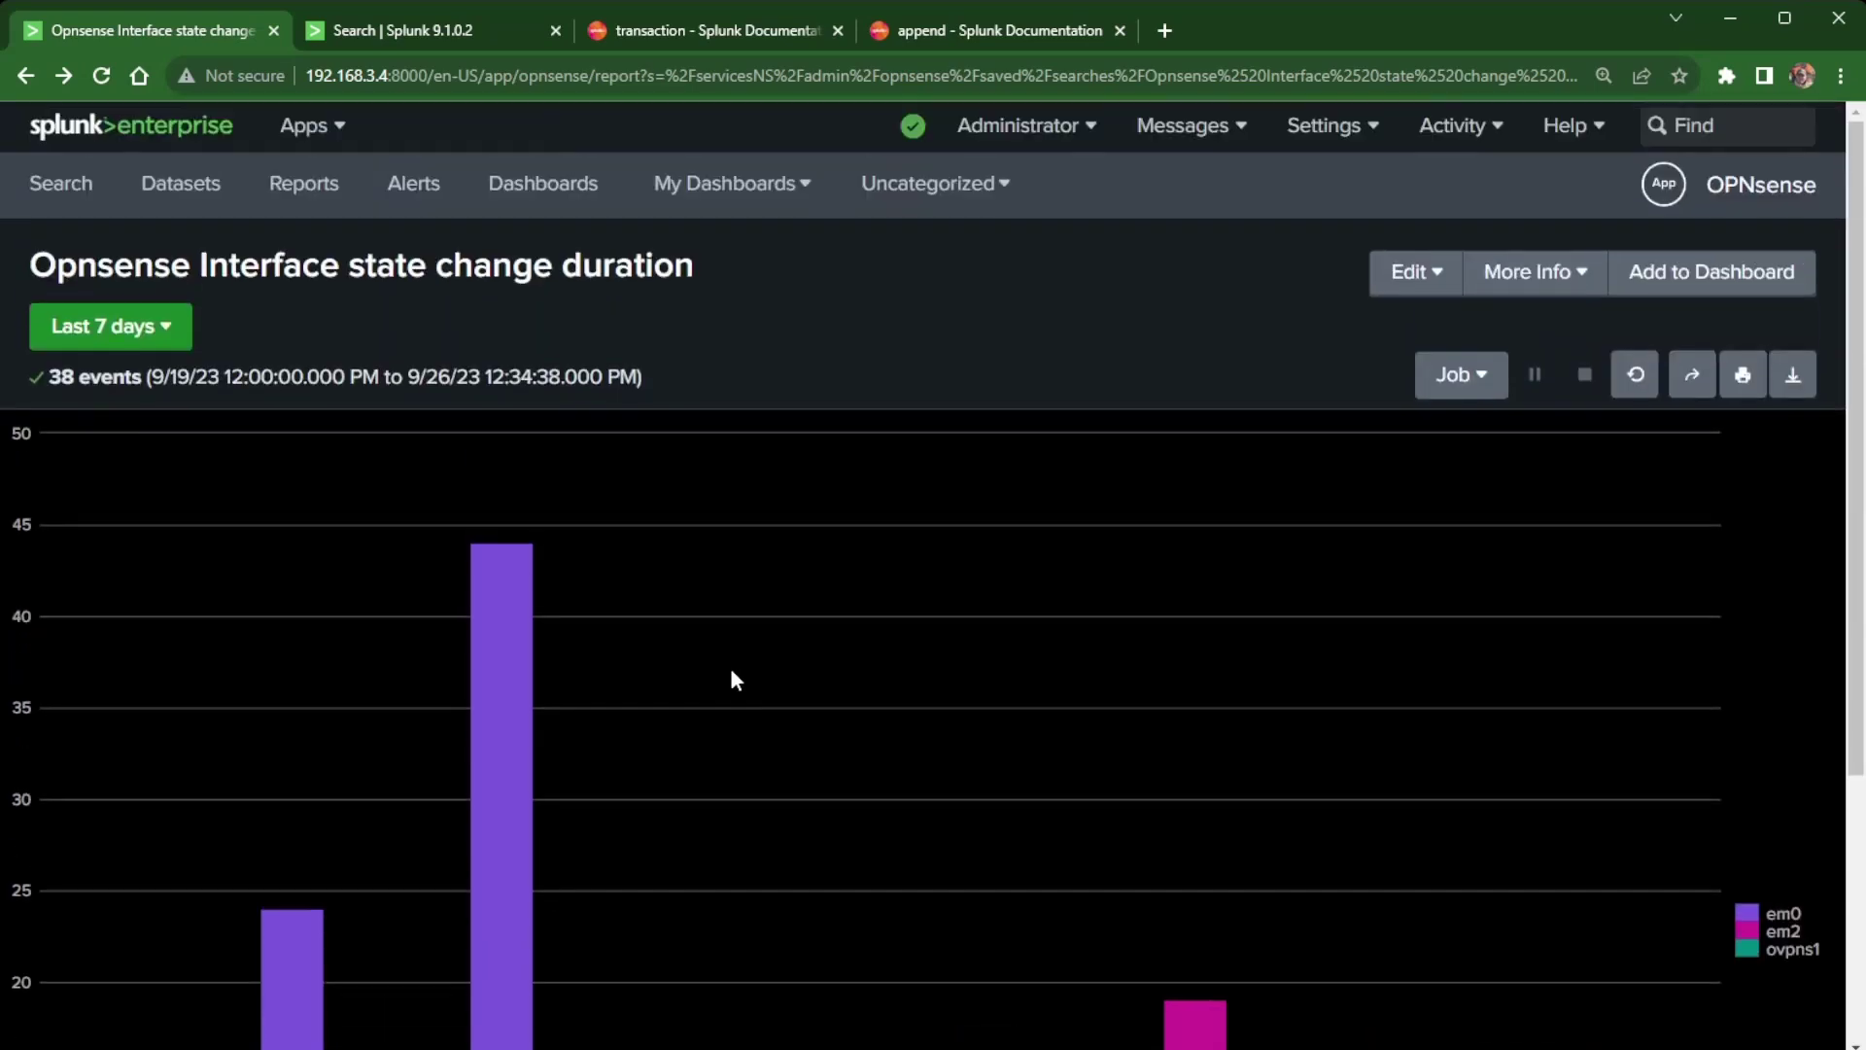
pyautogui.scroll(-4, 731, 668)
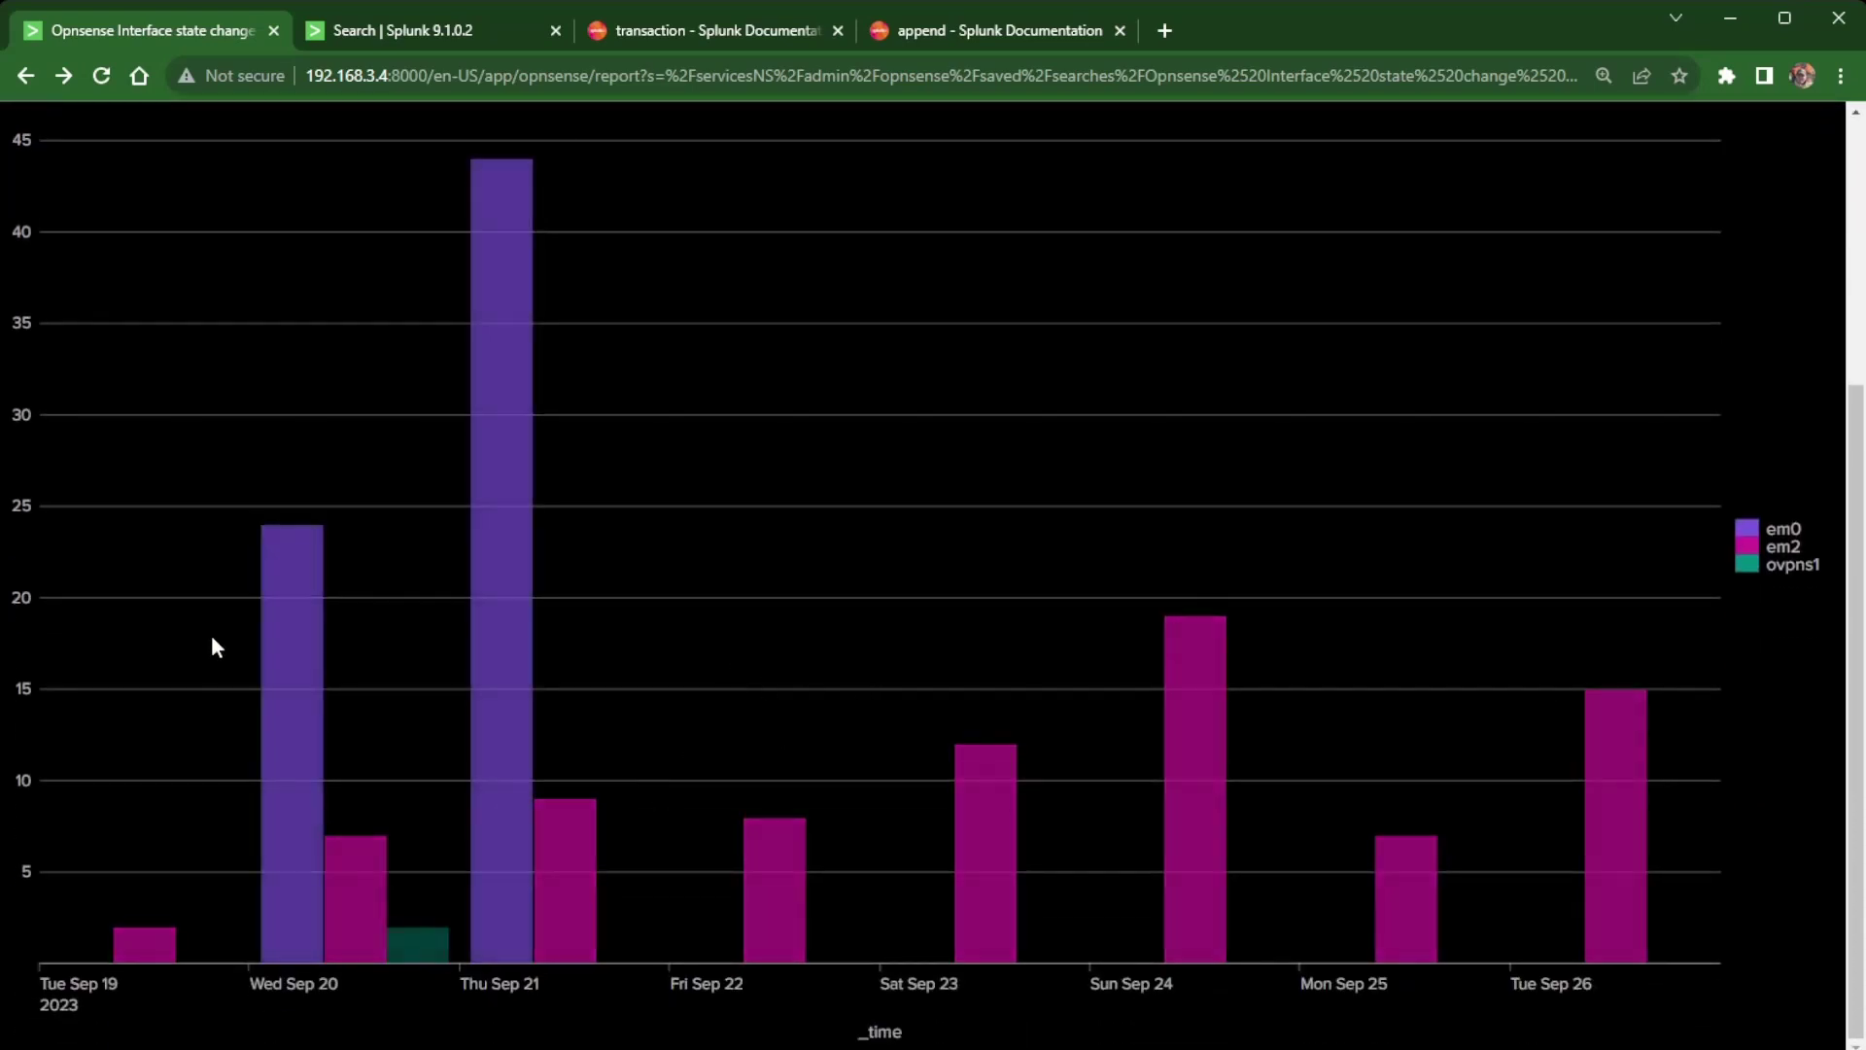
pyautogui.moveTo(276, 654)
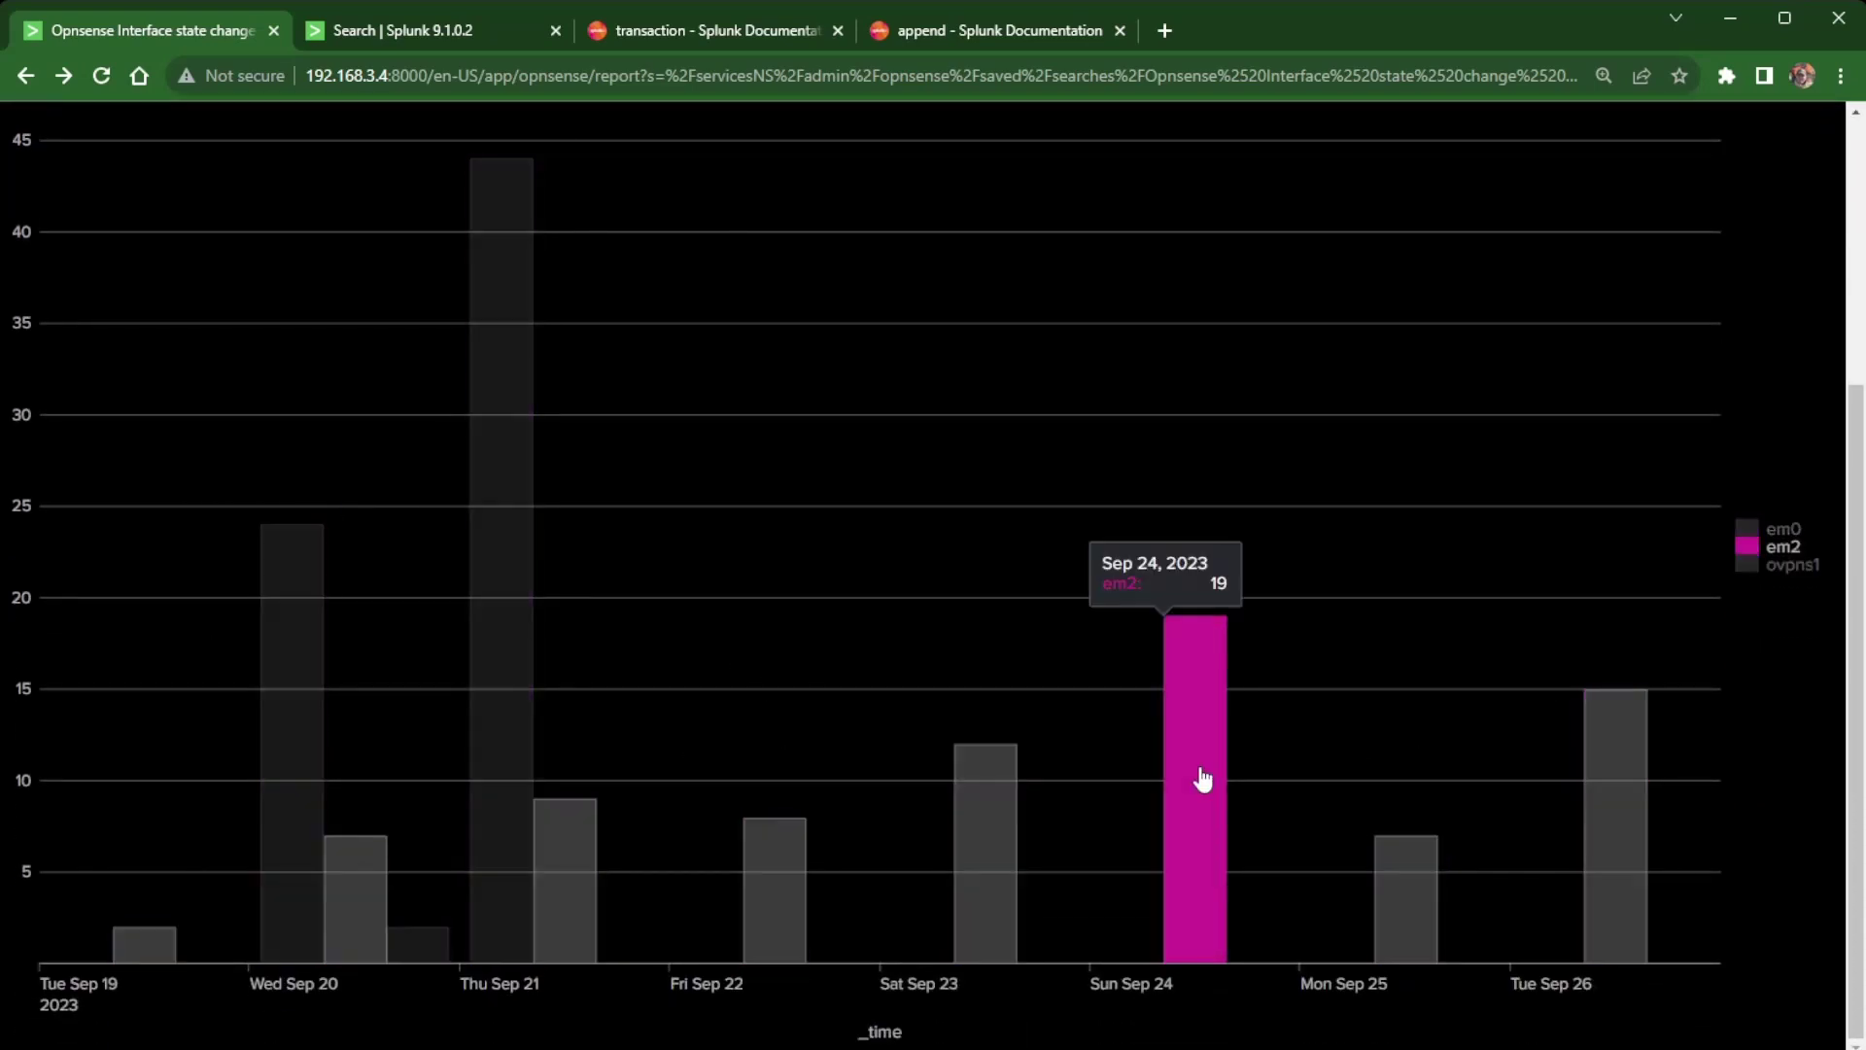
pyautogui.click(1420, 892)
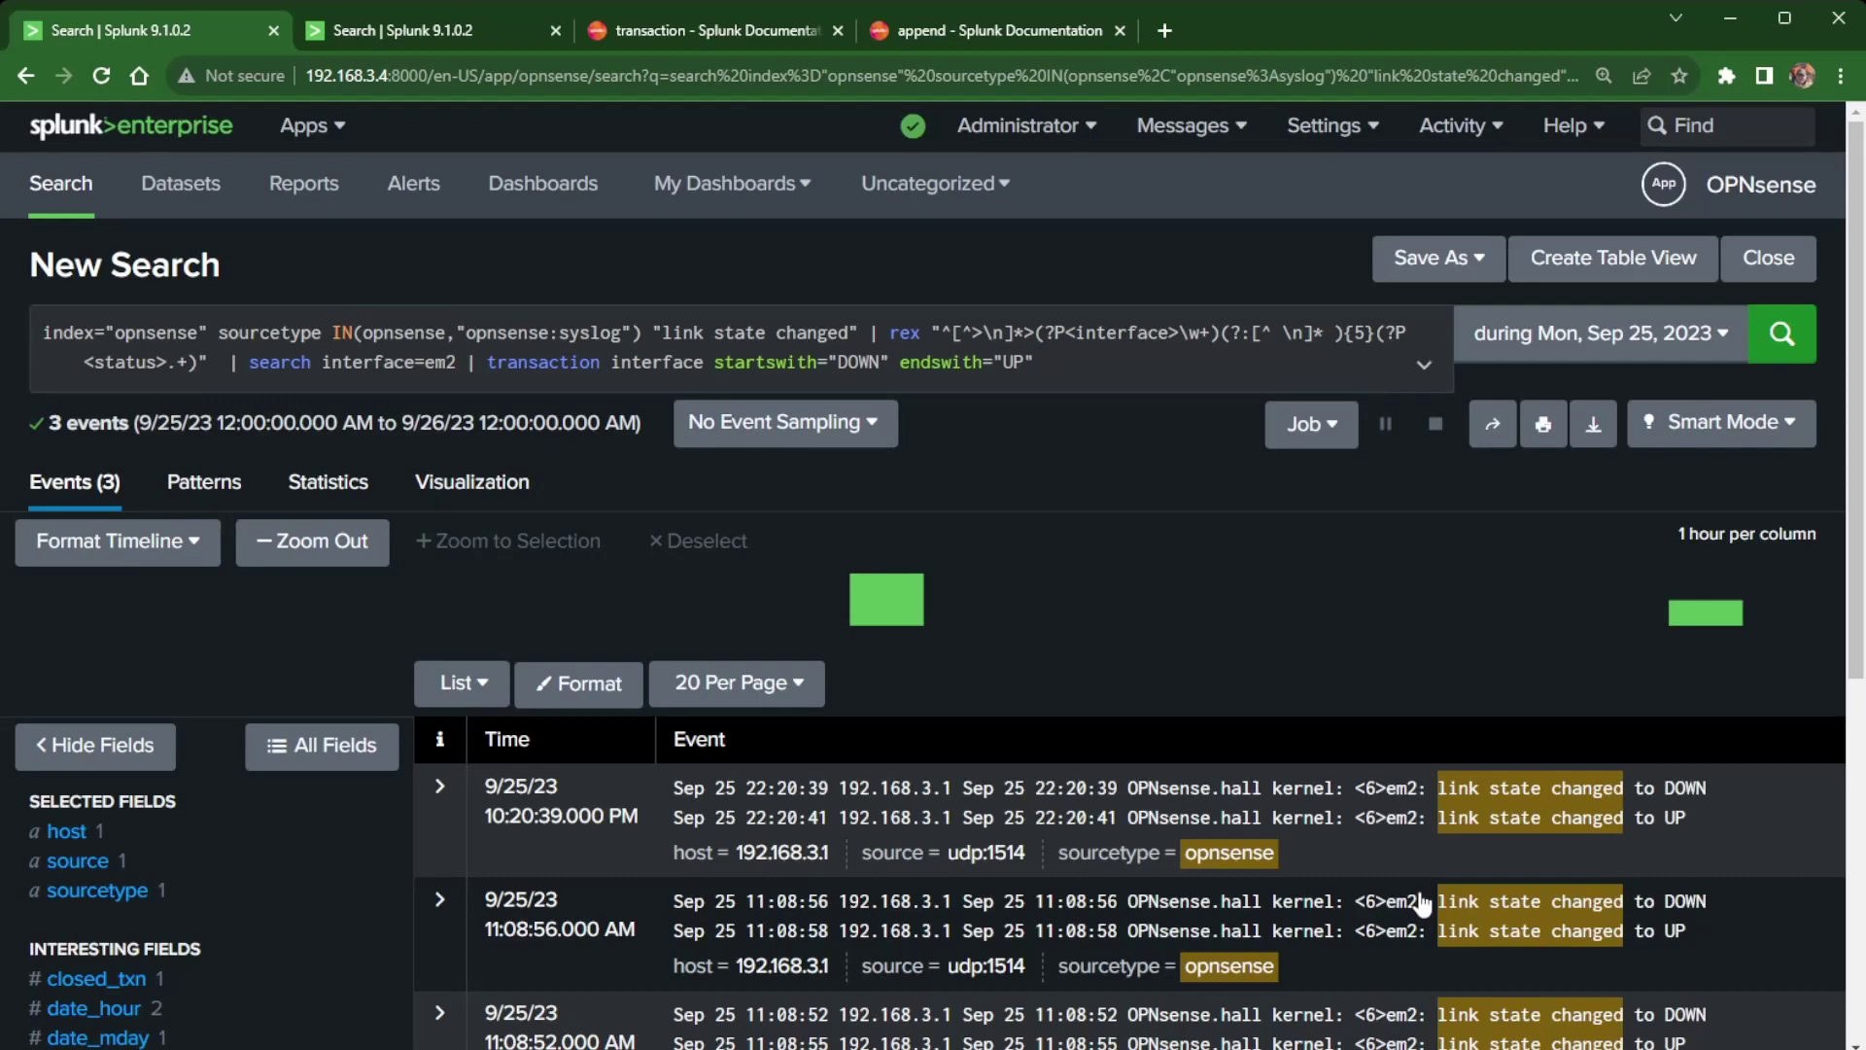
# Step: Format the em2 drilldown query one pipe per line with Ctrl+\, then select its first and rex lines
pyautogui.click(859, 332)
pyautogui.hotkey('ctrl', '\\')
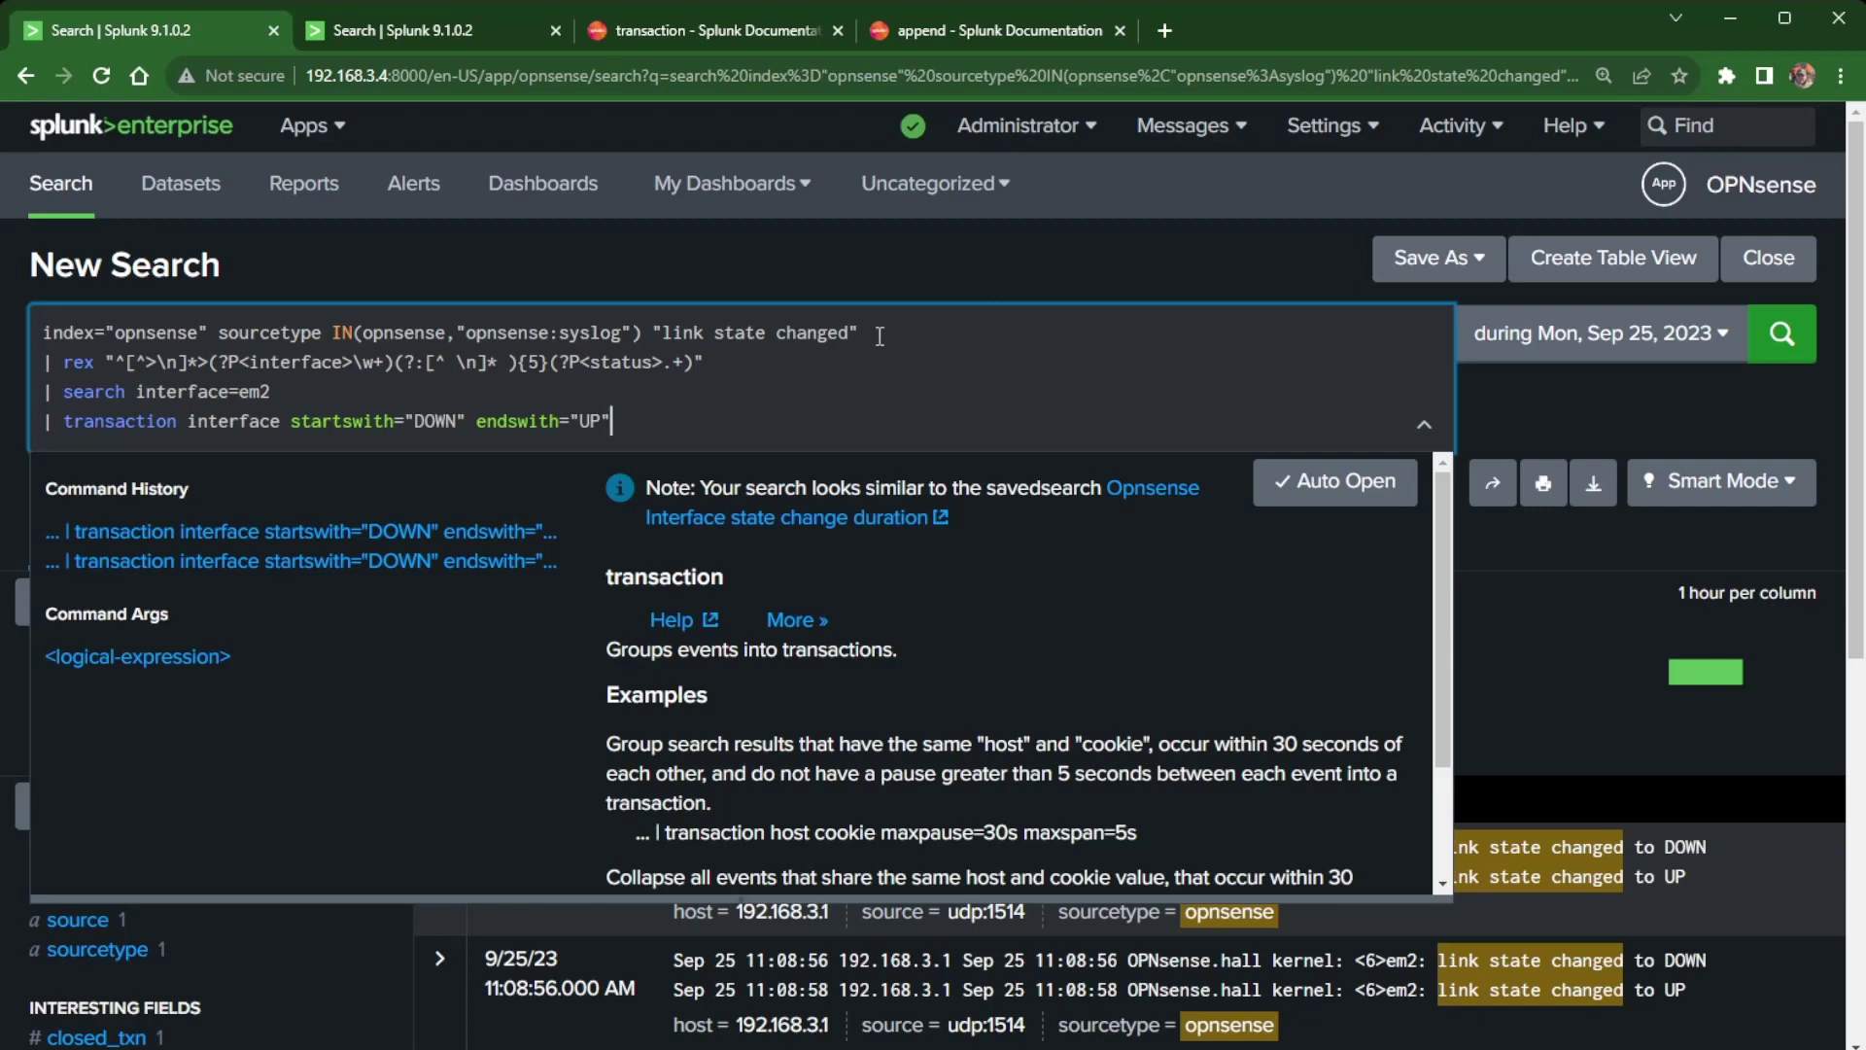
pyautogui.moveTo(863, 333); pyautogui.dragTo(42, 332)
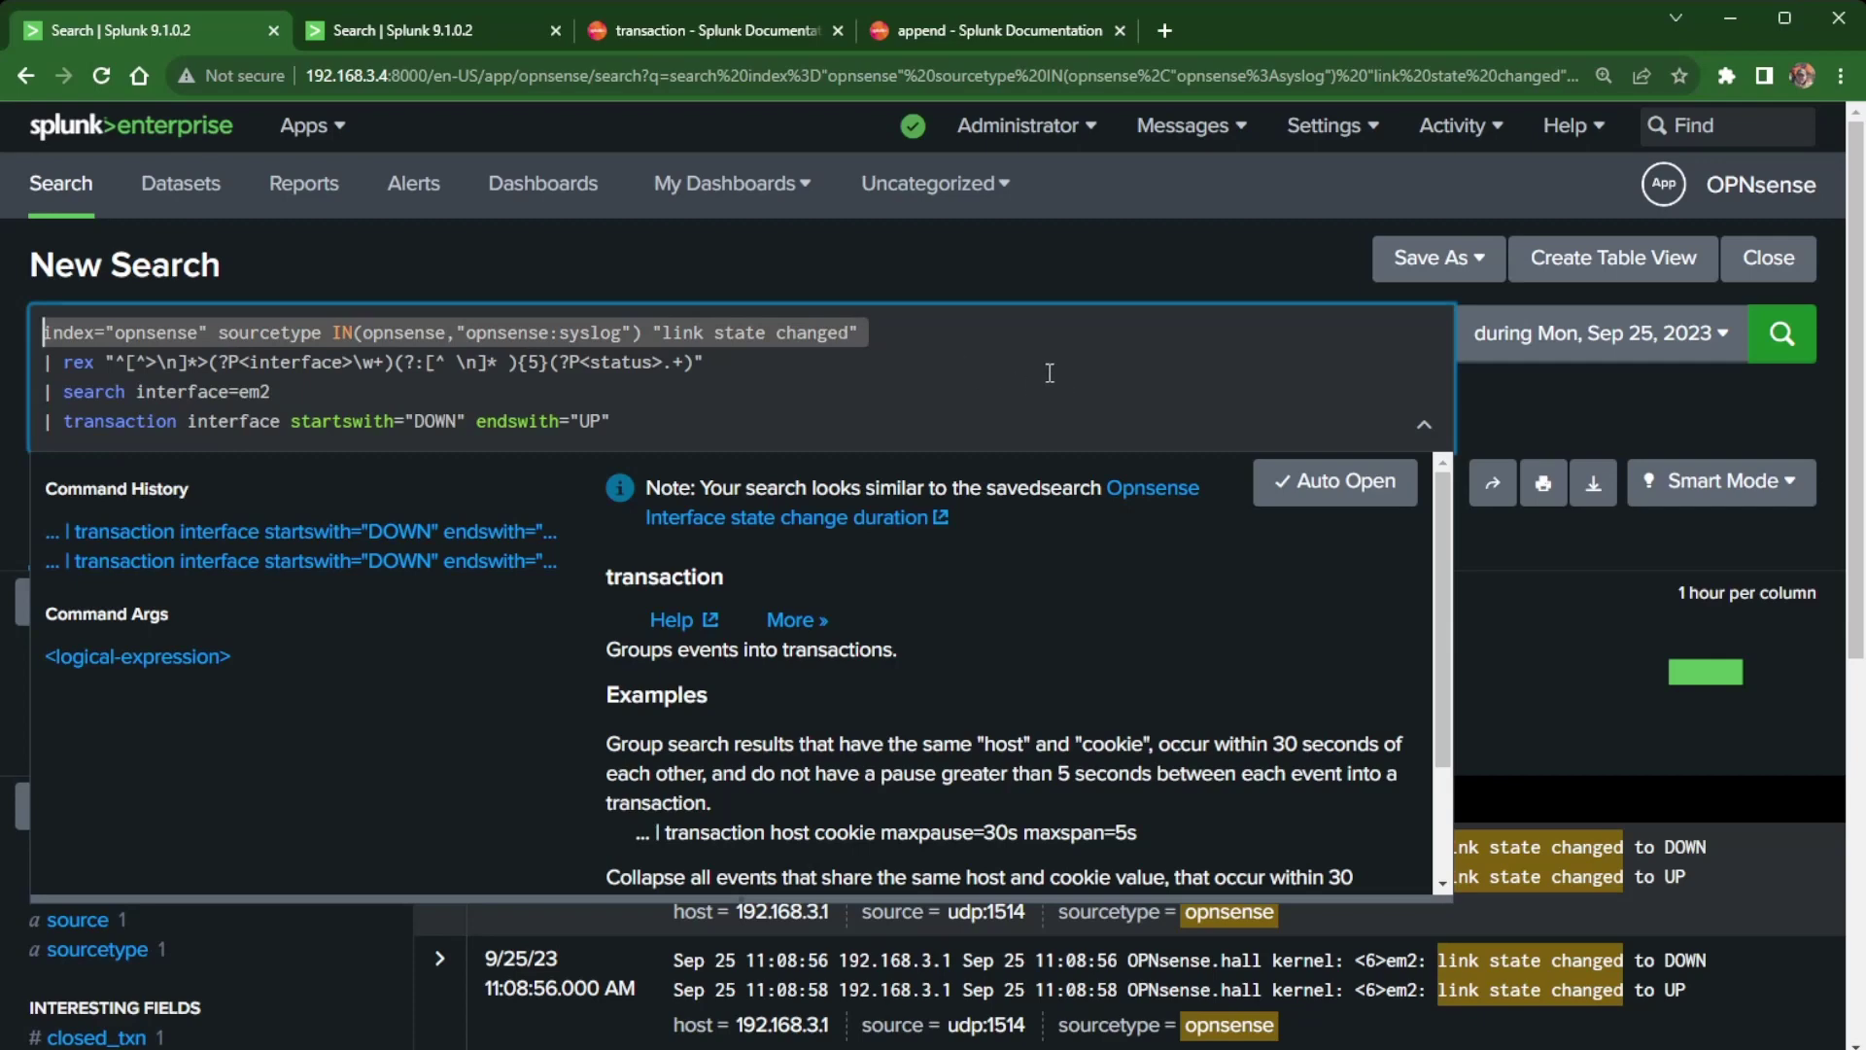
pyautogui.click(1254, 283)
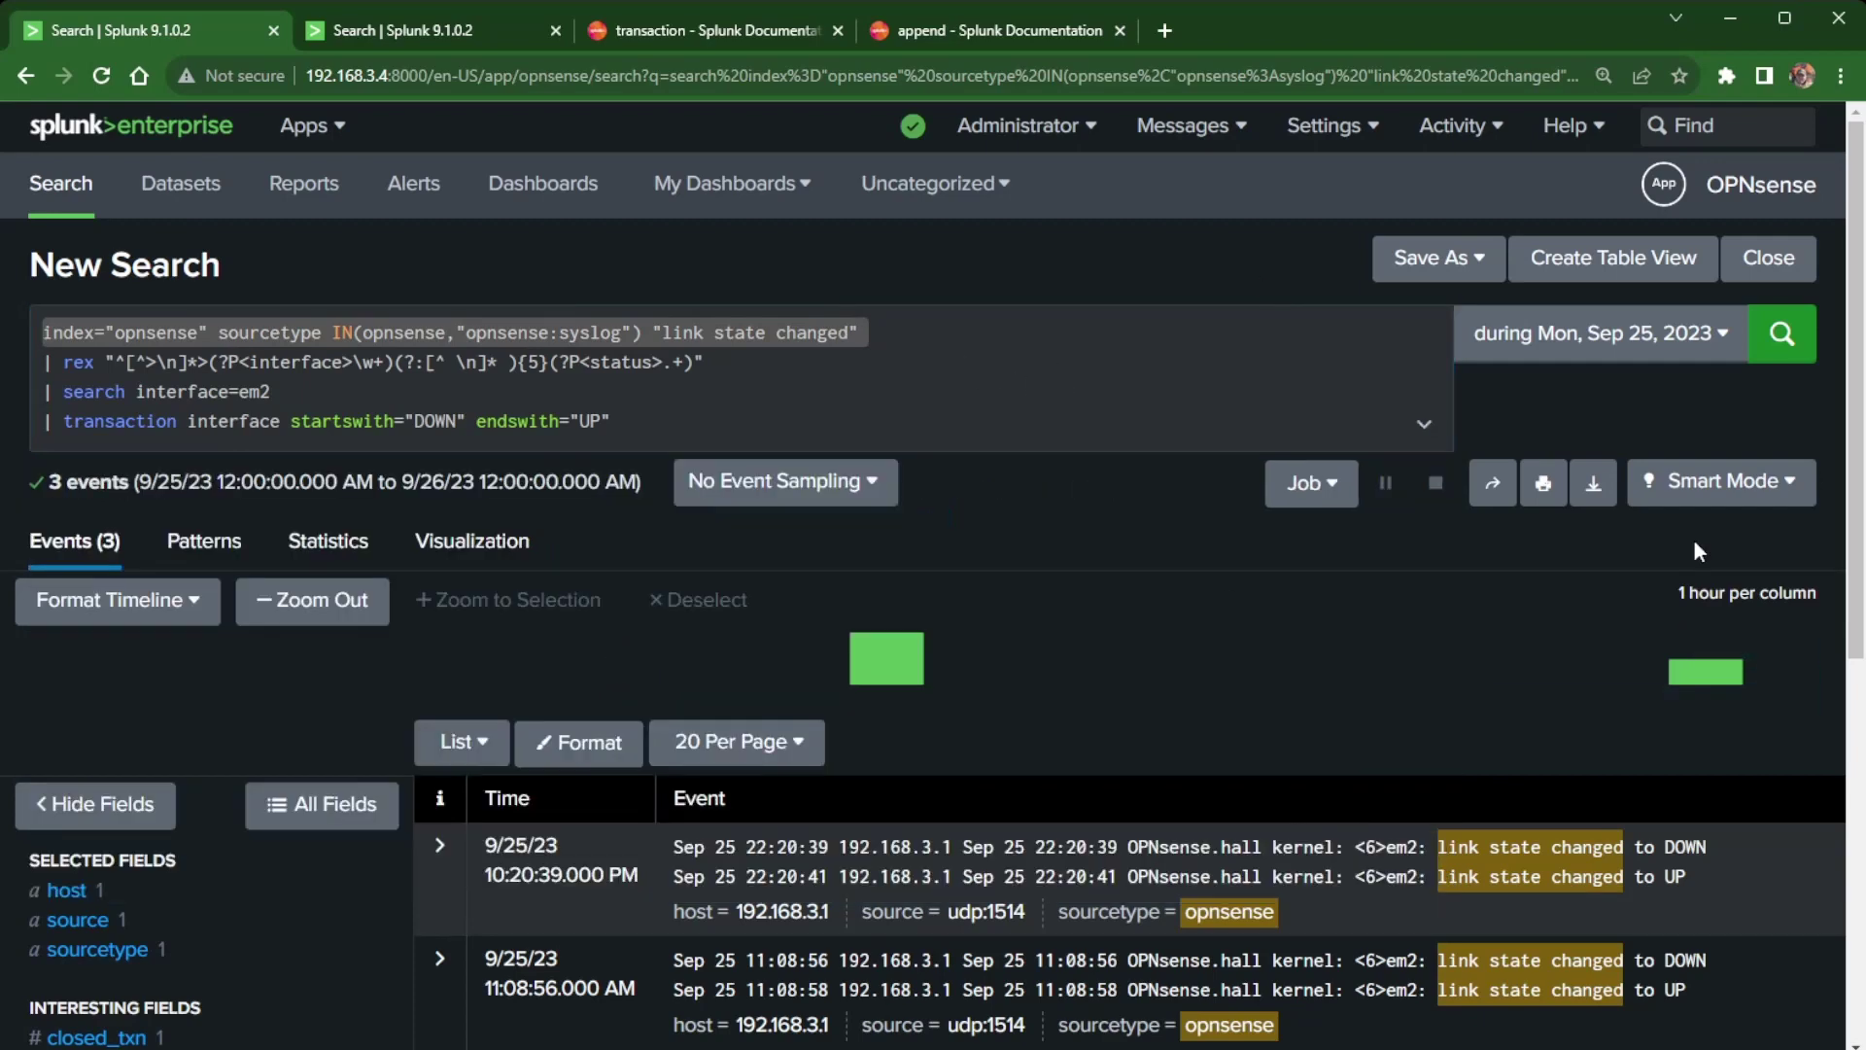
pyautogui.scroll(-1, 1650, 853)
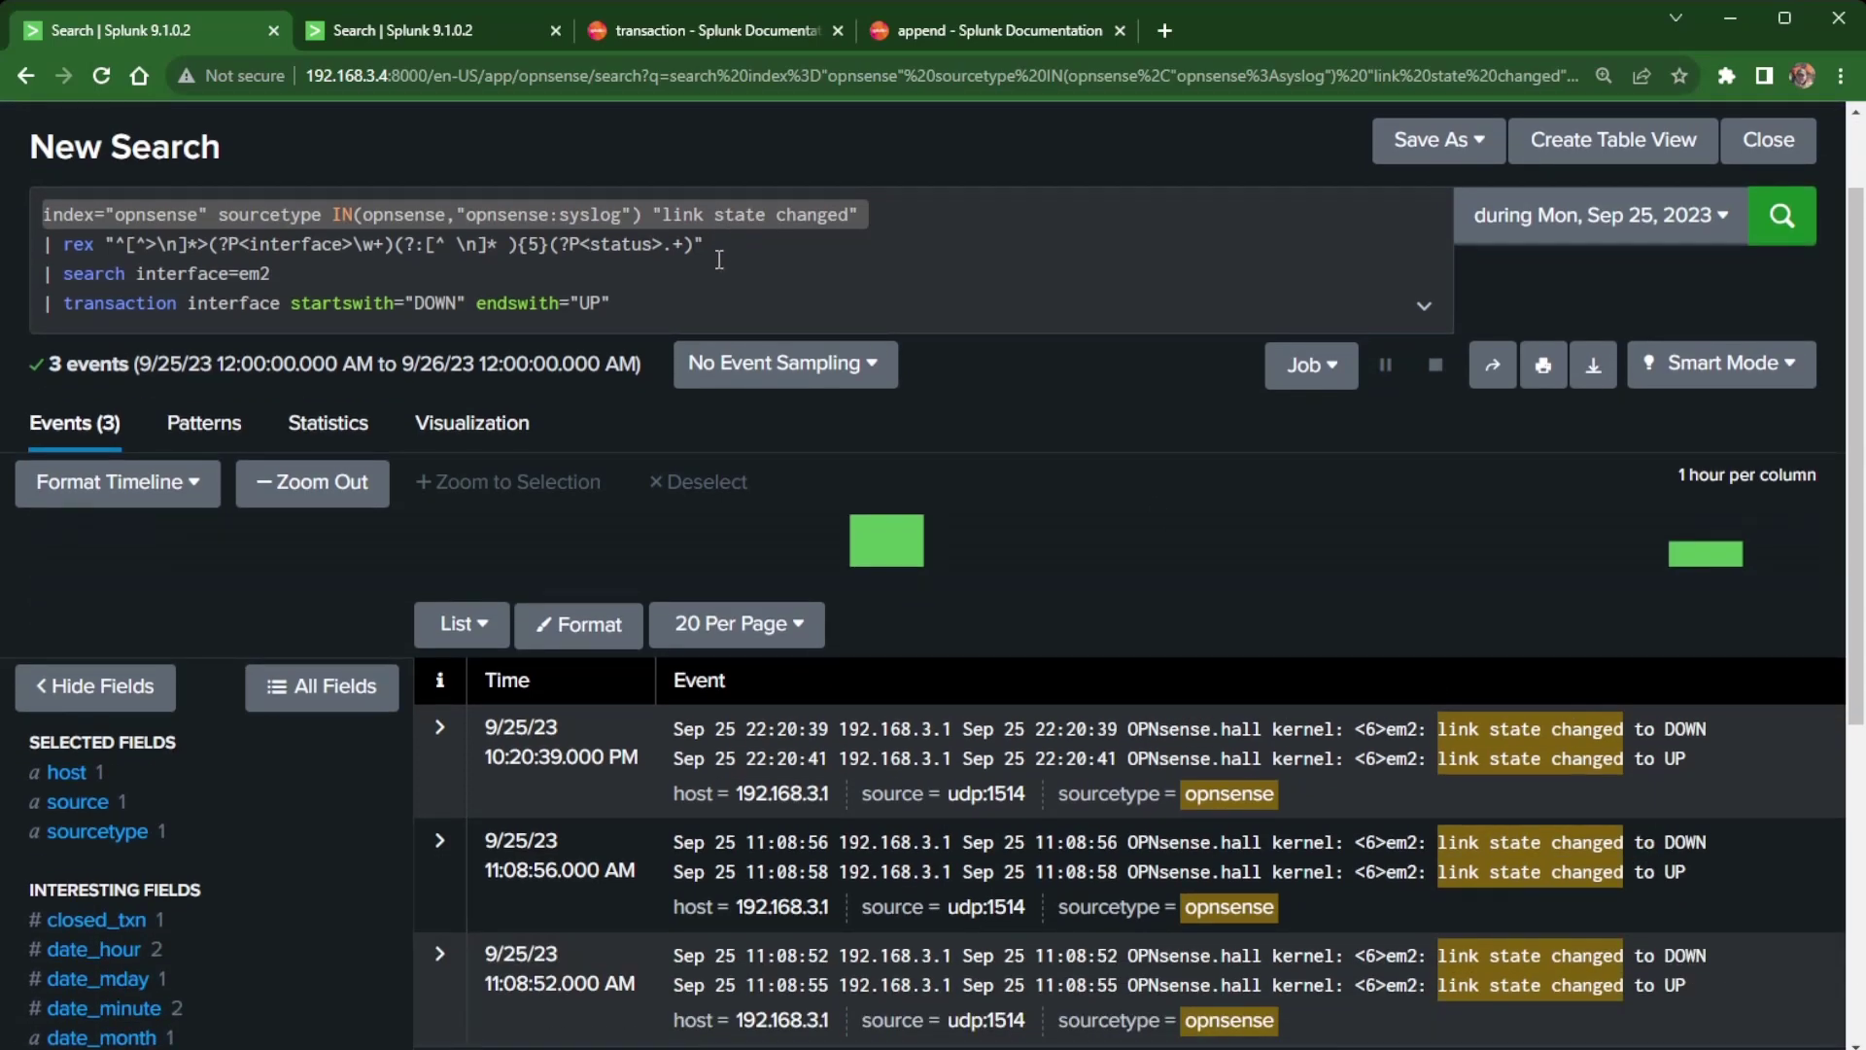
pyautogui.moveTo(720, 244); pyautogui.dragTo(29, 246)
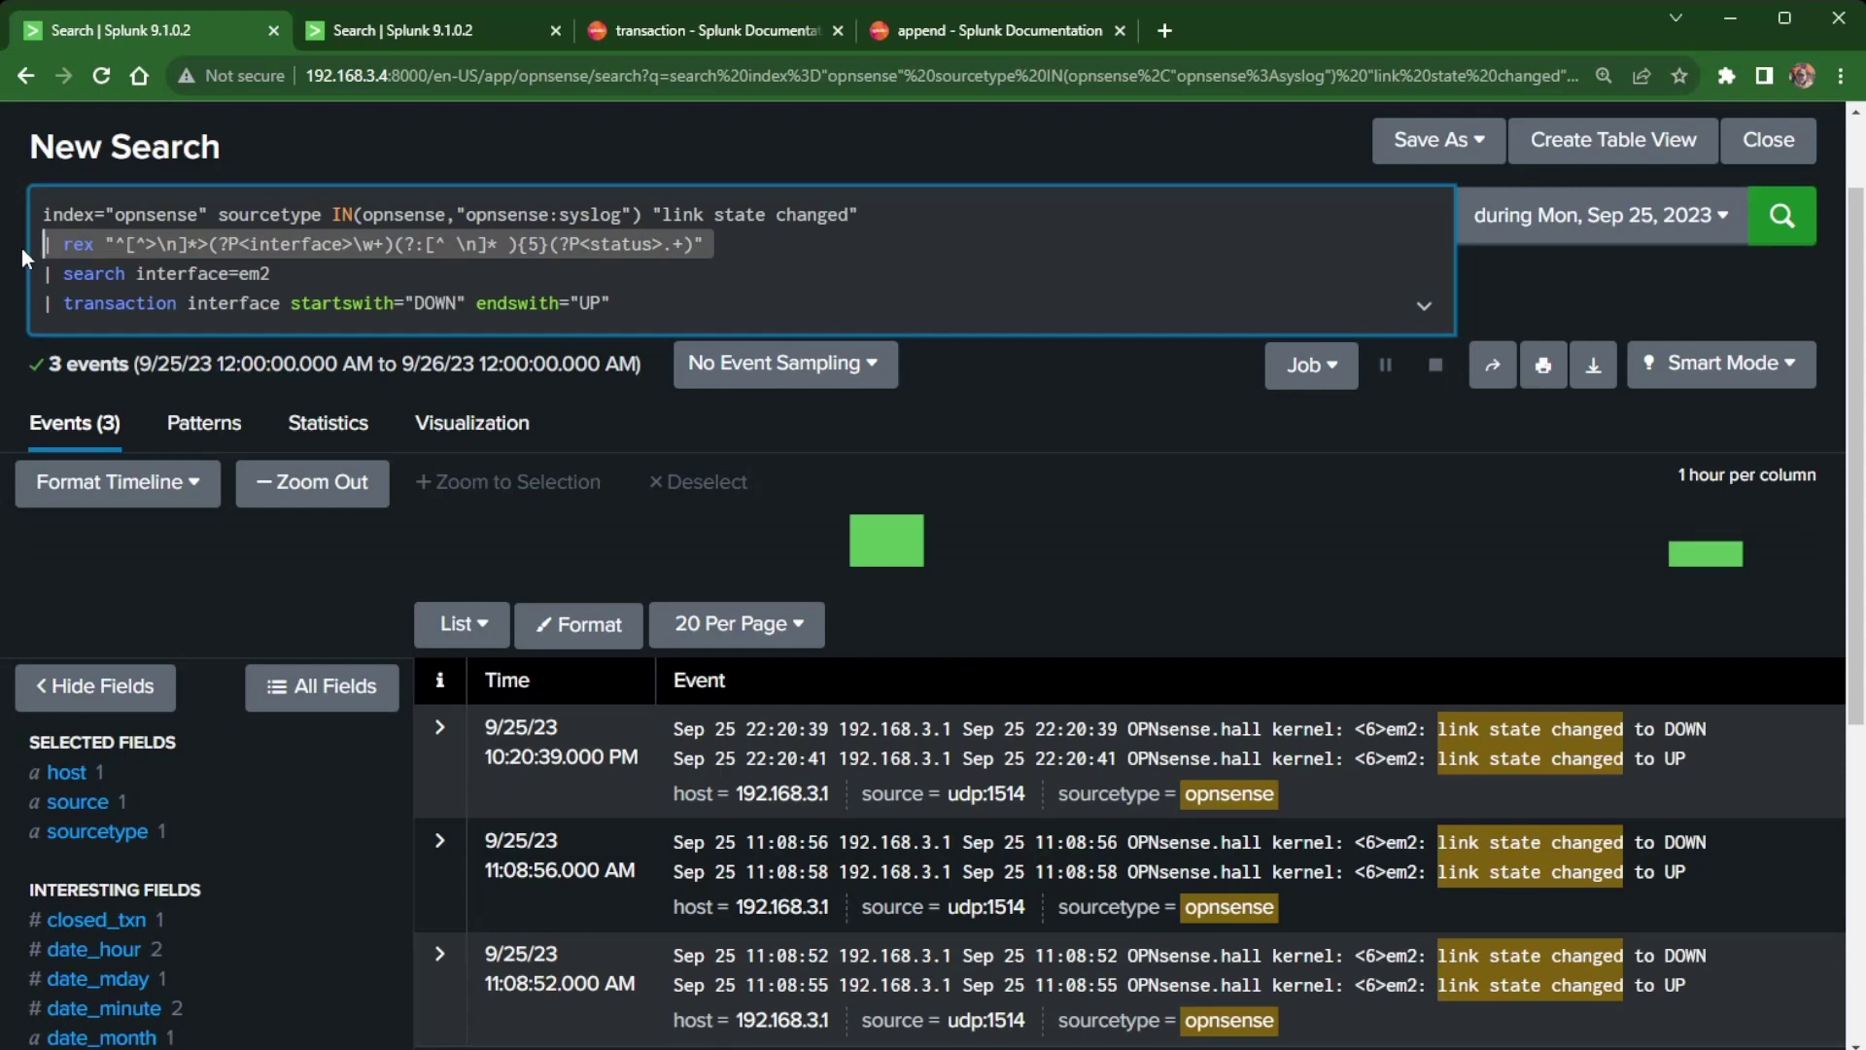
pyautogui.click(444, 737)
pyautogui.scroll(-3, 777, 632)
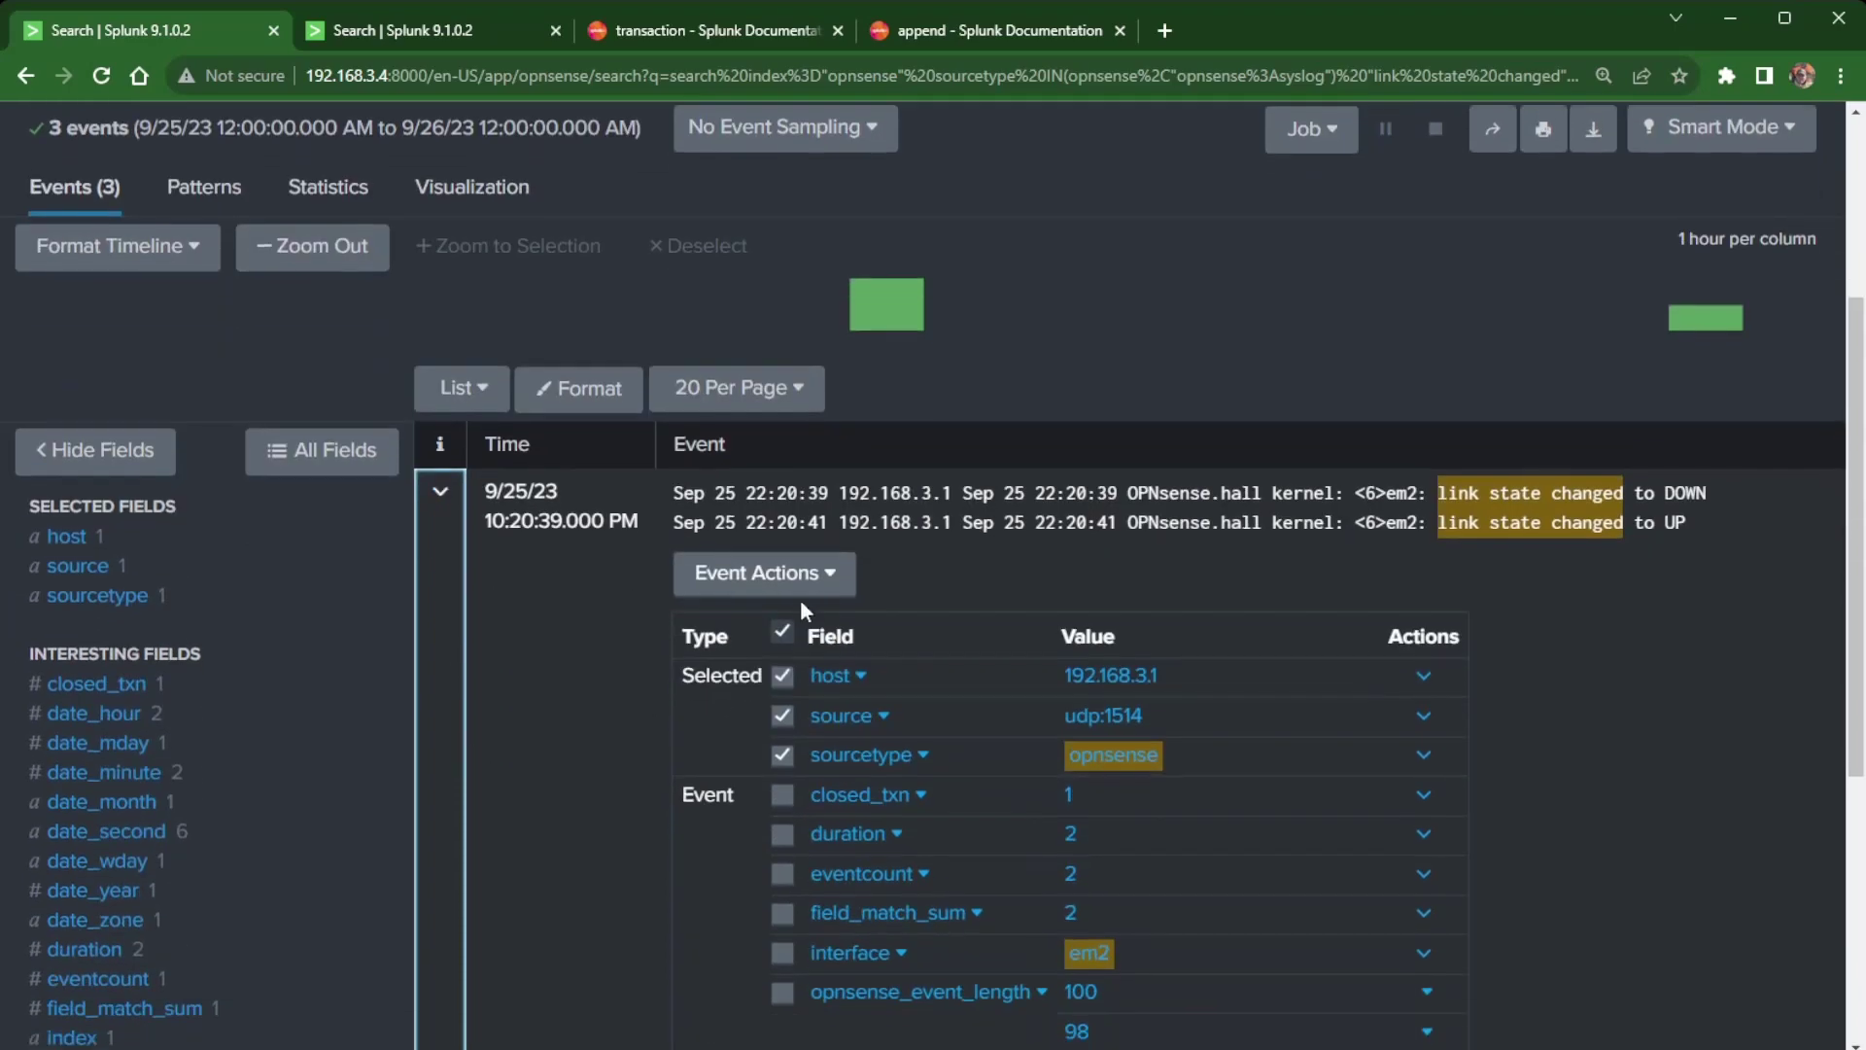
pyautogui.click(793, 583)
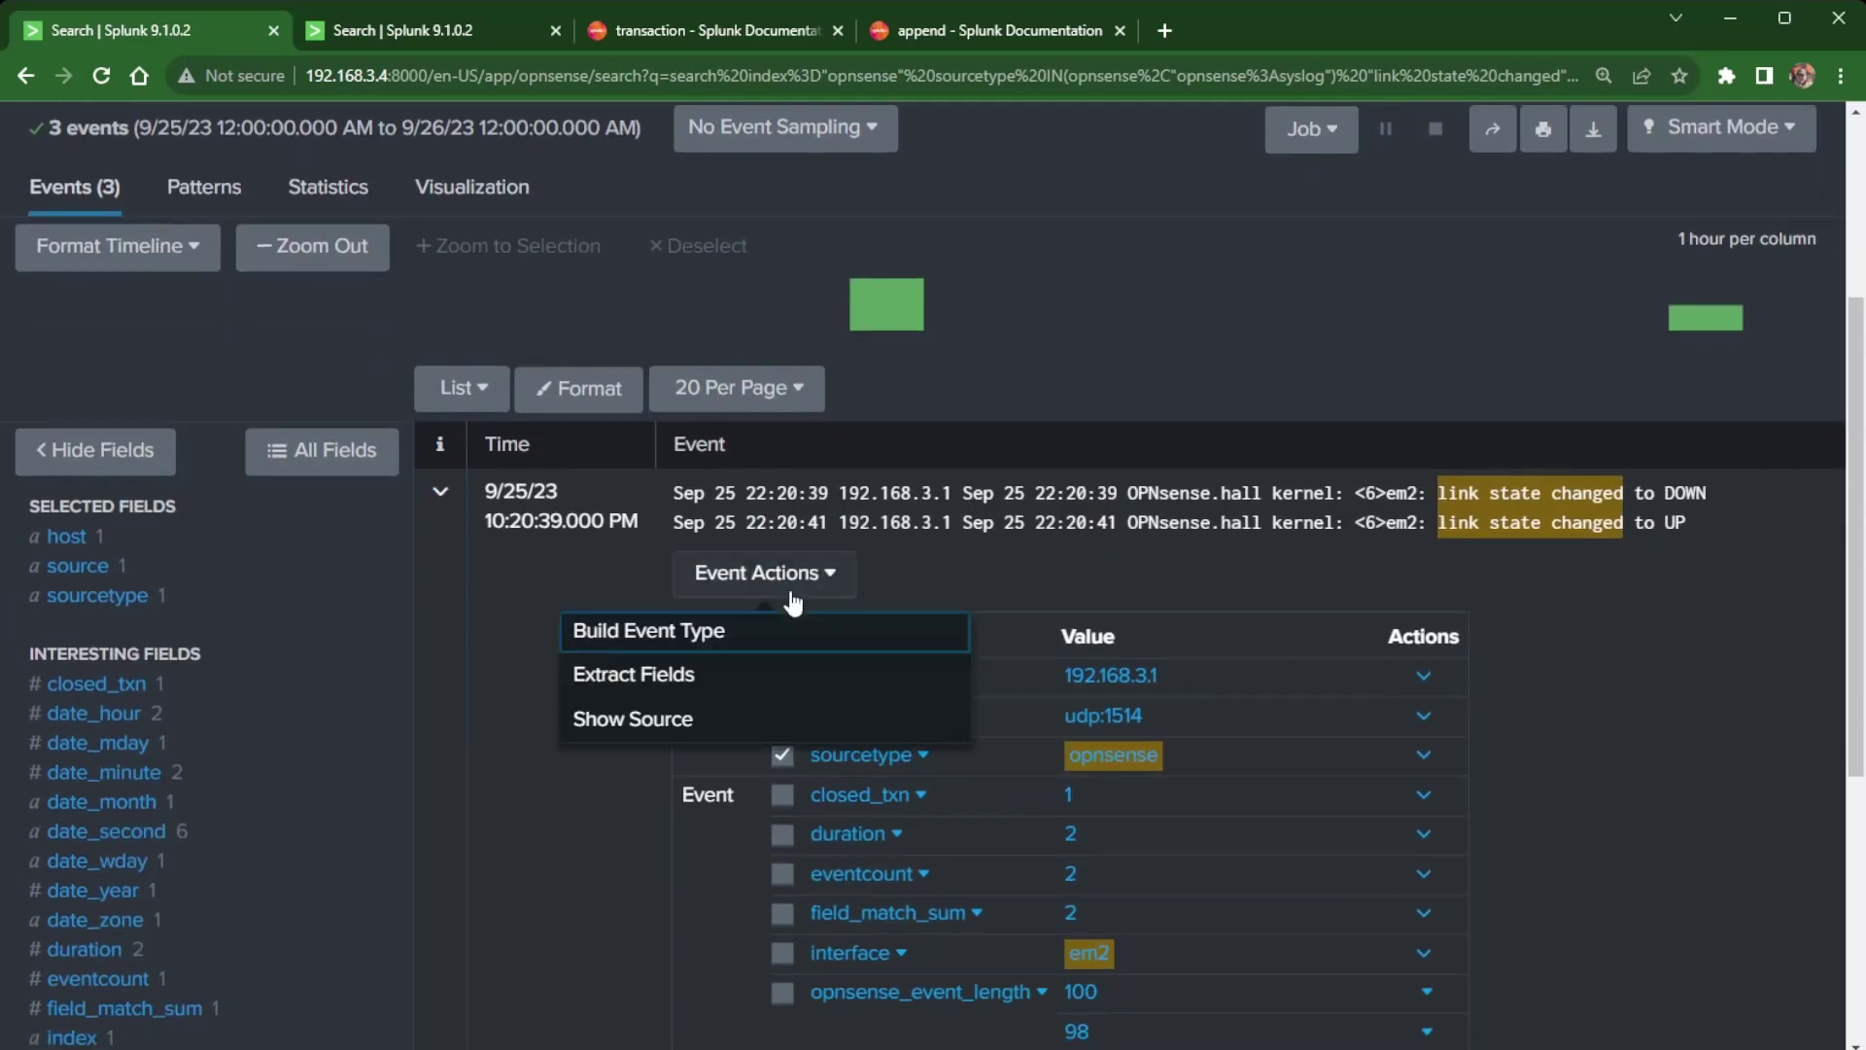
pyautogui.click(657, 689)
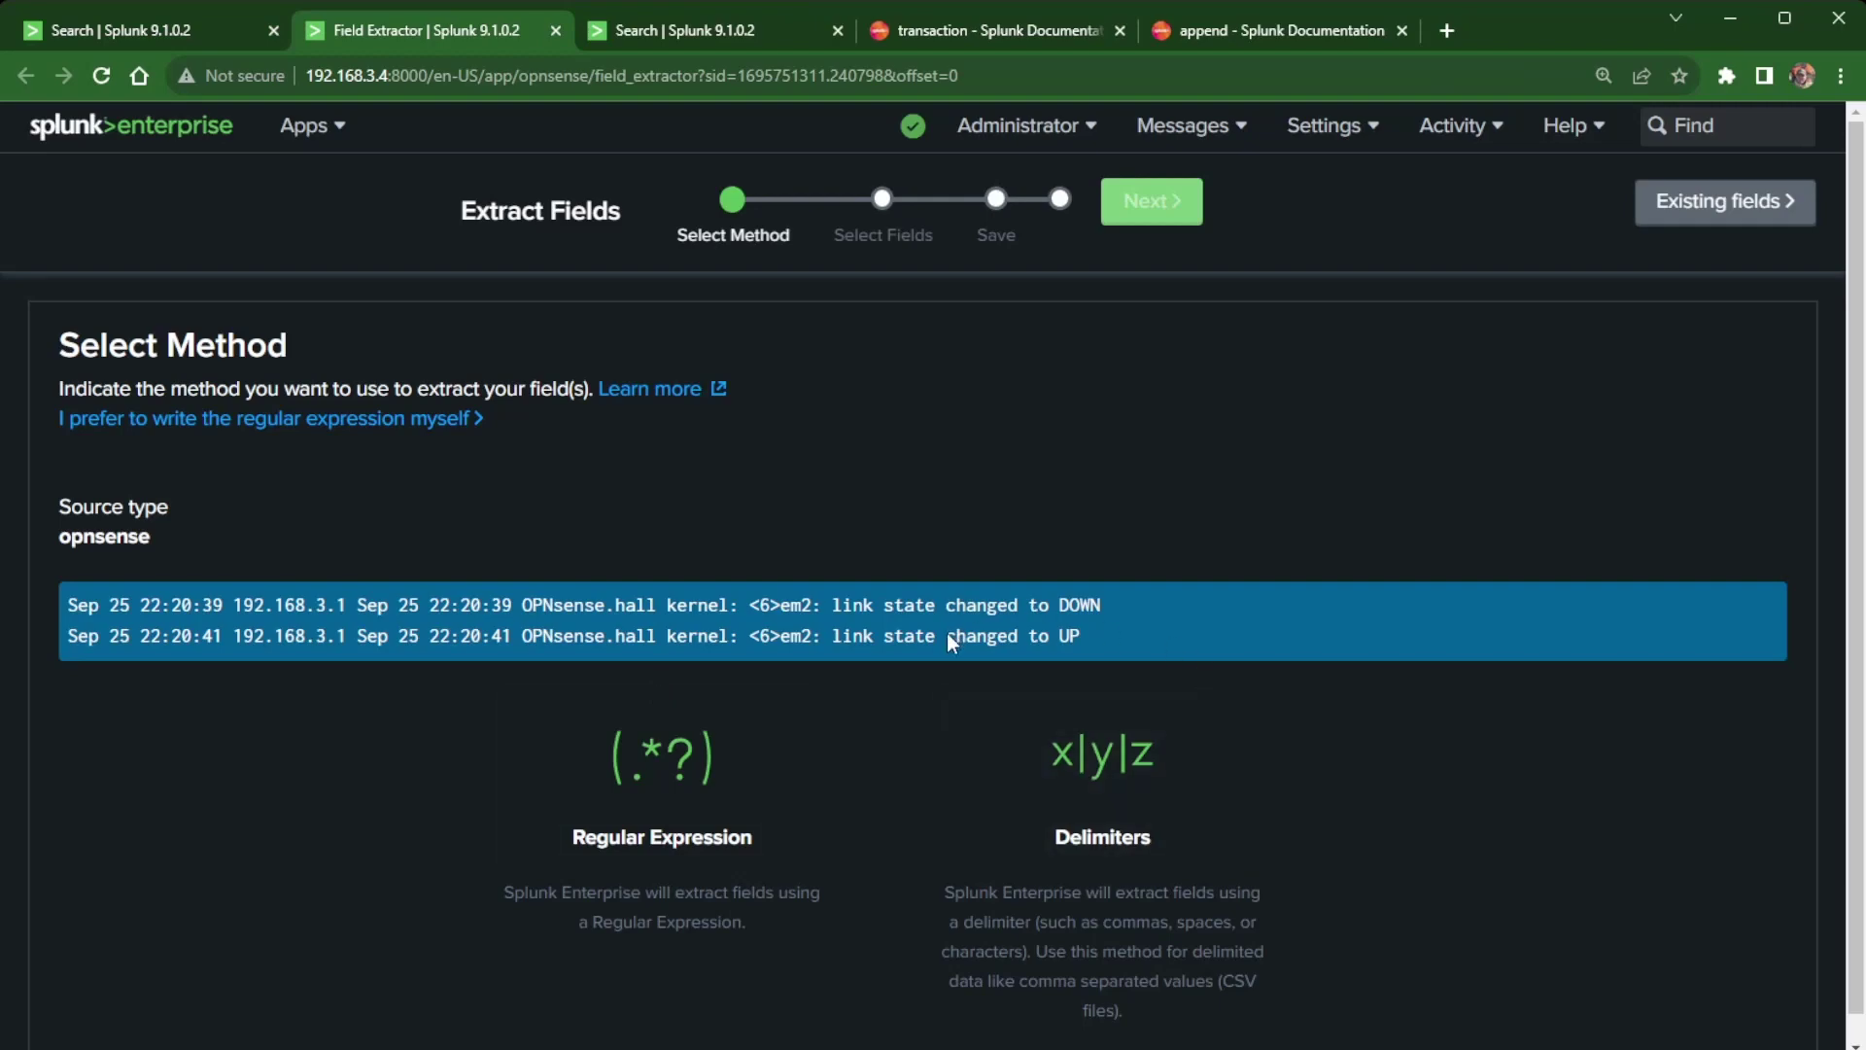
pyautogui.click(556, 31)
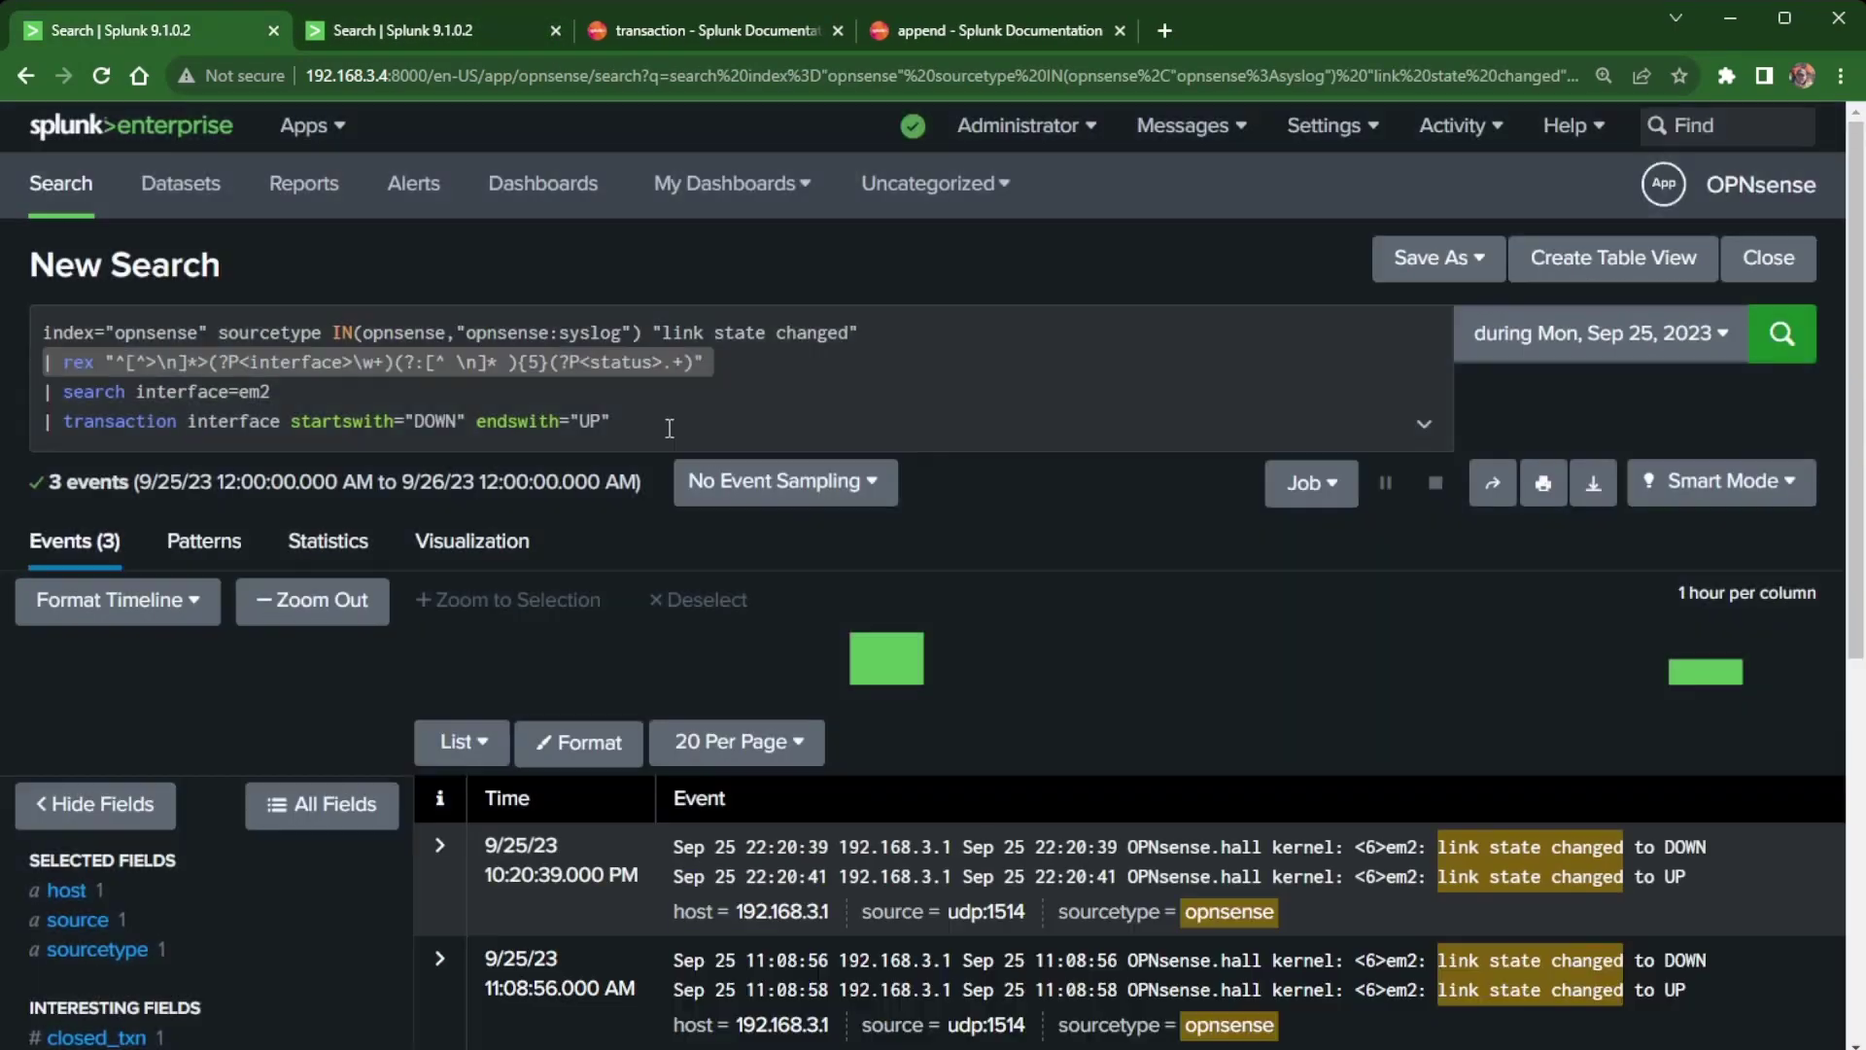
pyautogui.moveTo(670, 423); pyautogui.dragTo(20, 369)
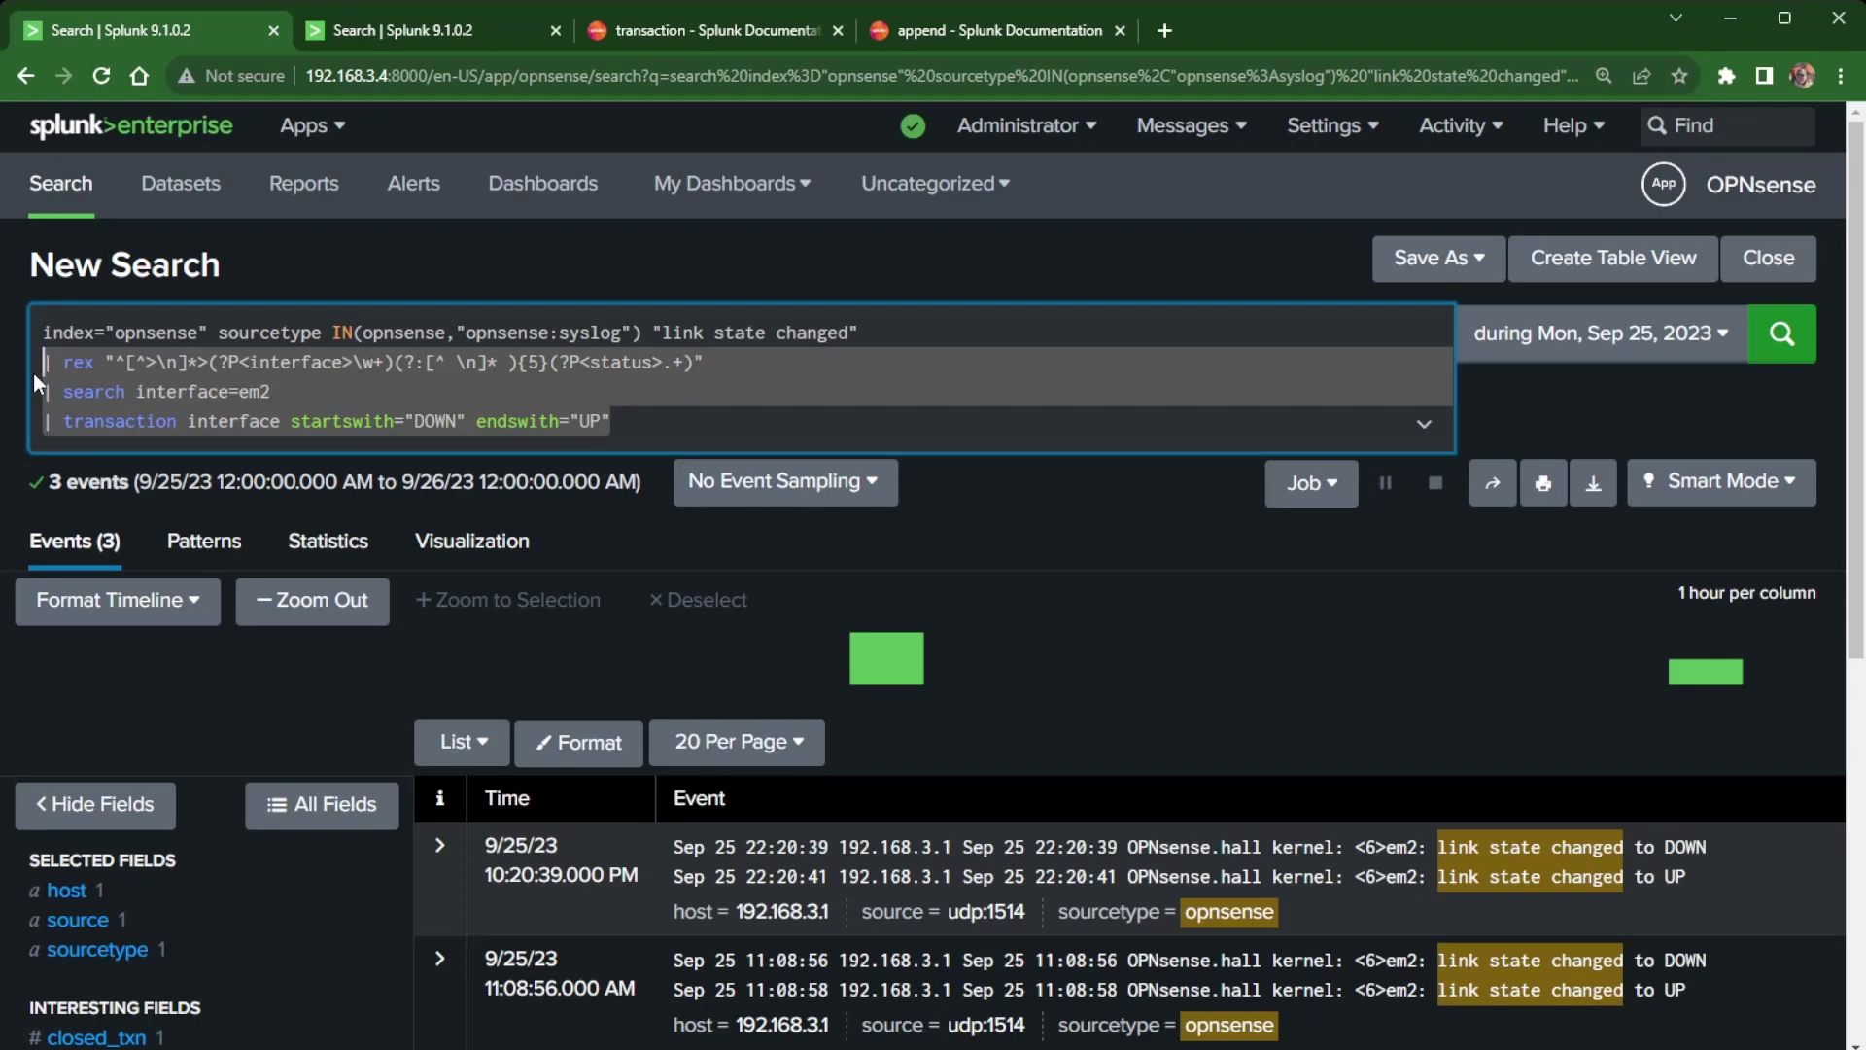
# Step: Delete the rex, search and transaction lines, rerun the base search, and expand the first event
pyautogui.press('BackSpace')
pyautogui.click(84, 381)
pyautogui.press('Return')
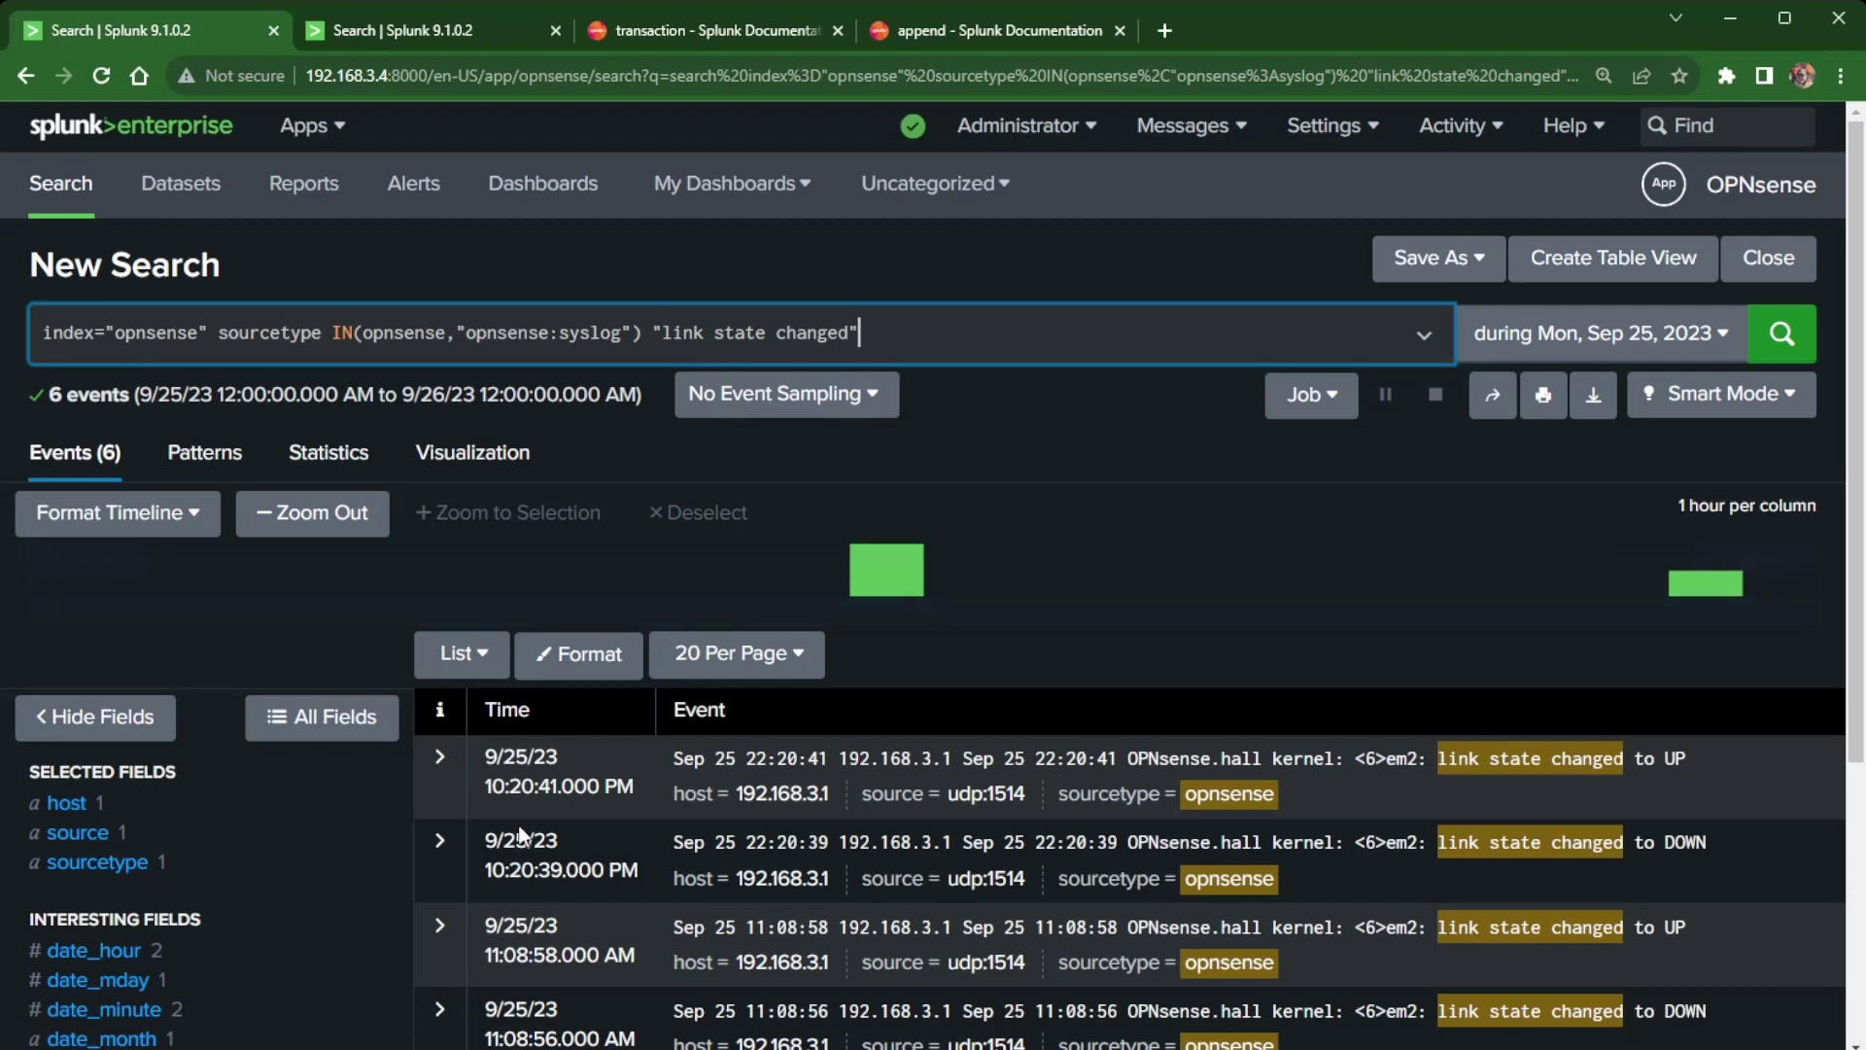
pyautogui.scroll(-3, 686, 820)
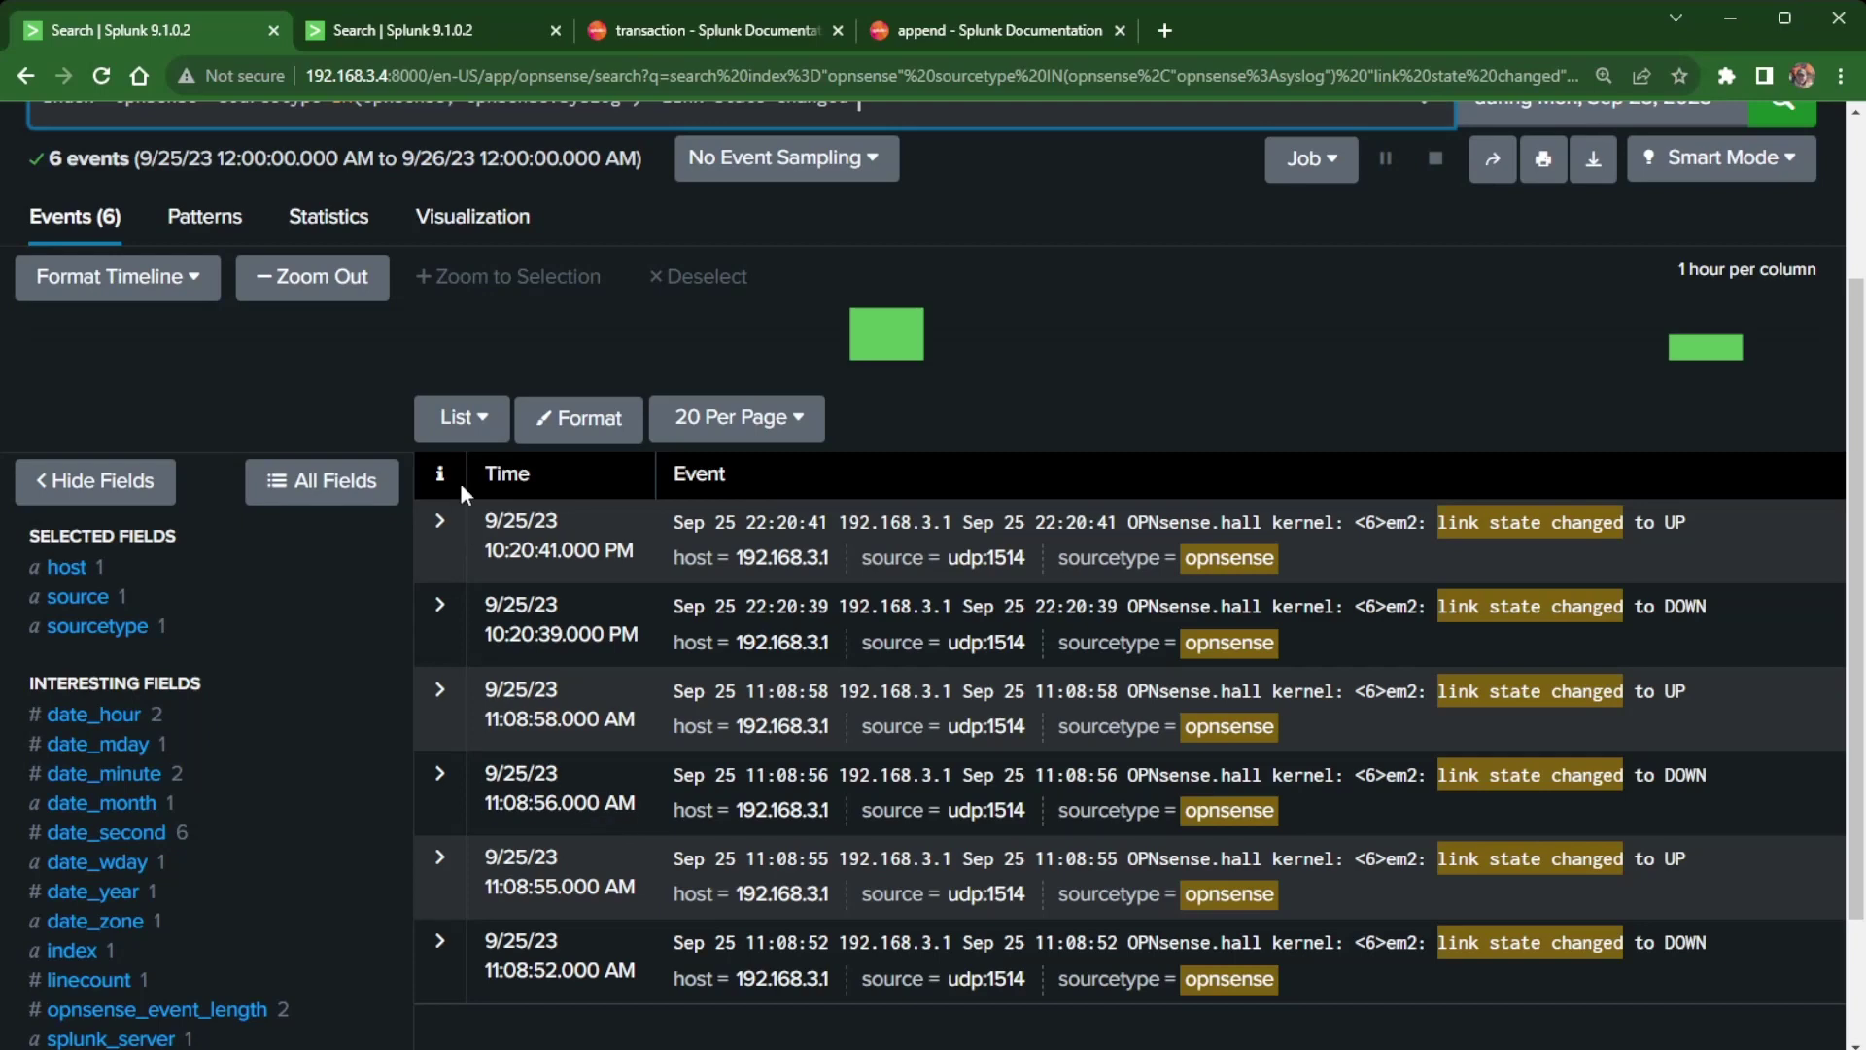
pyautogui.click(441, 522)
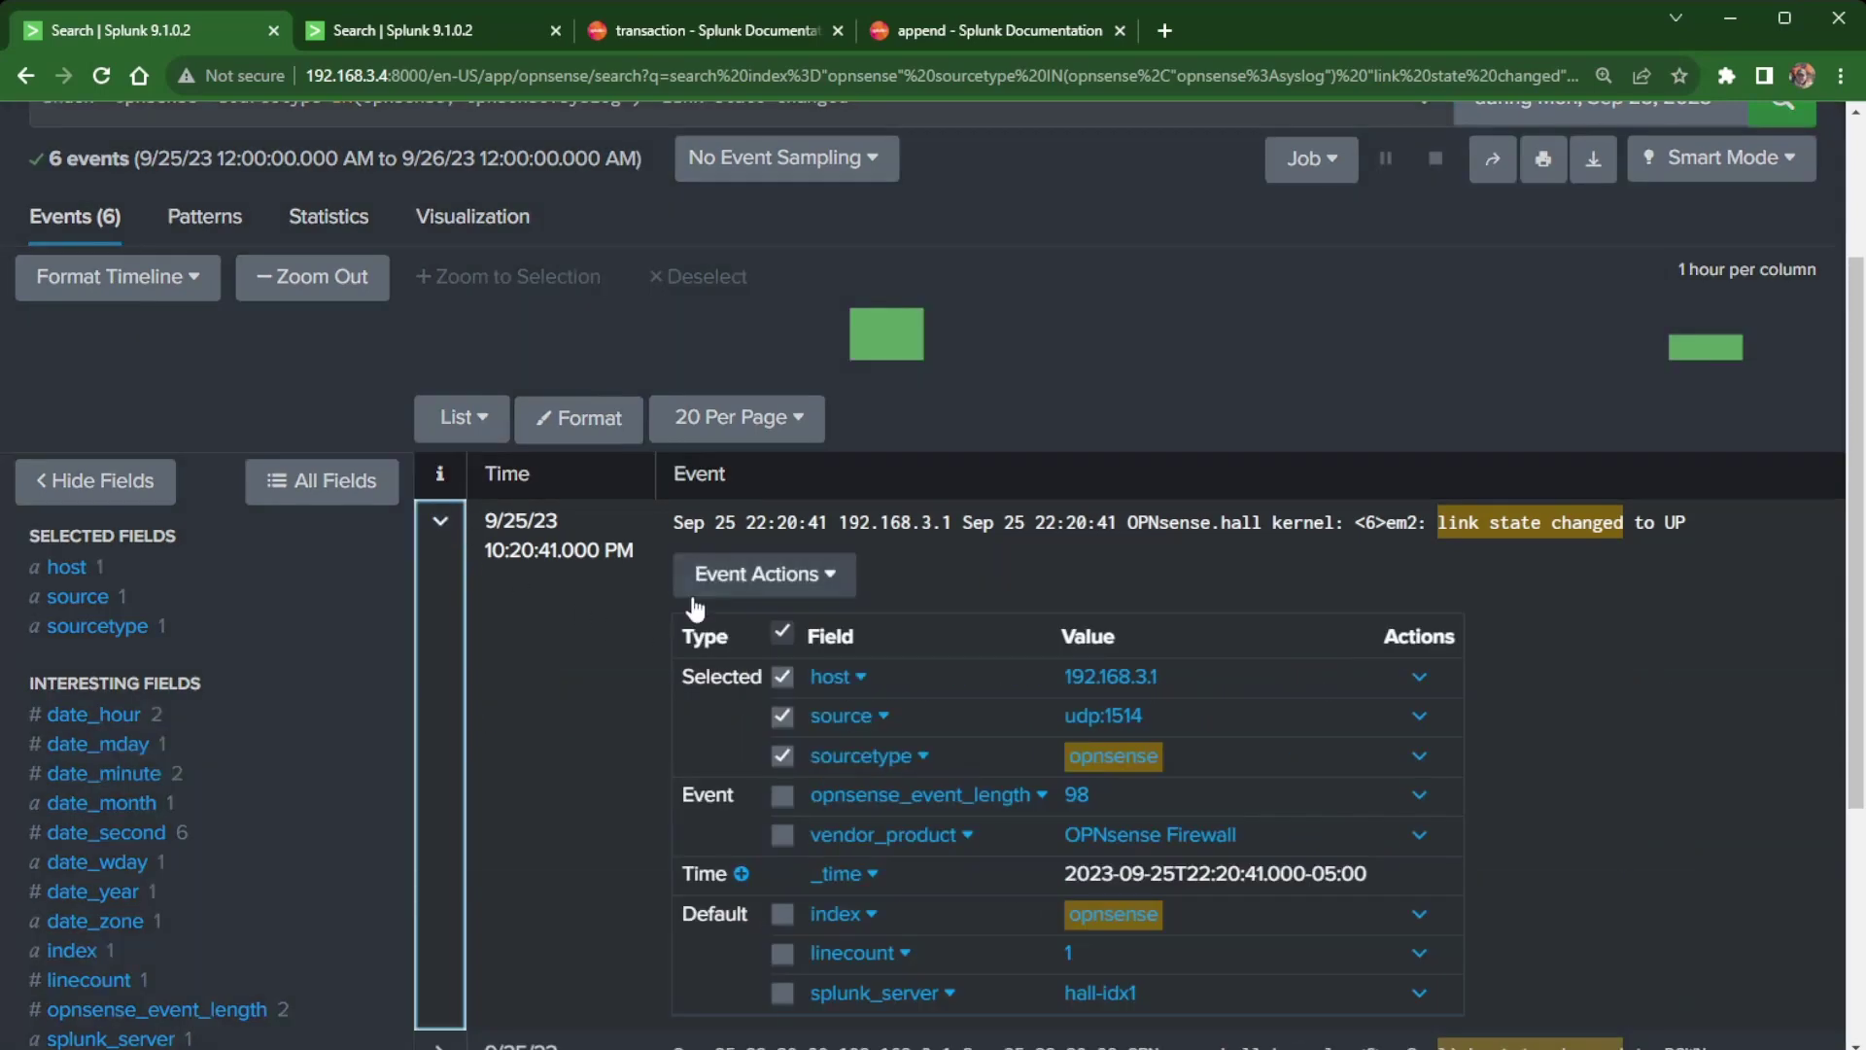
# Step: Launch regular-expression field extraction from the first event and advance to field selection
pyautogui.click(783, 577)
pyautogui.click(694, 684)
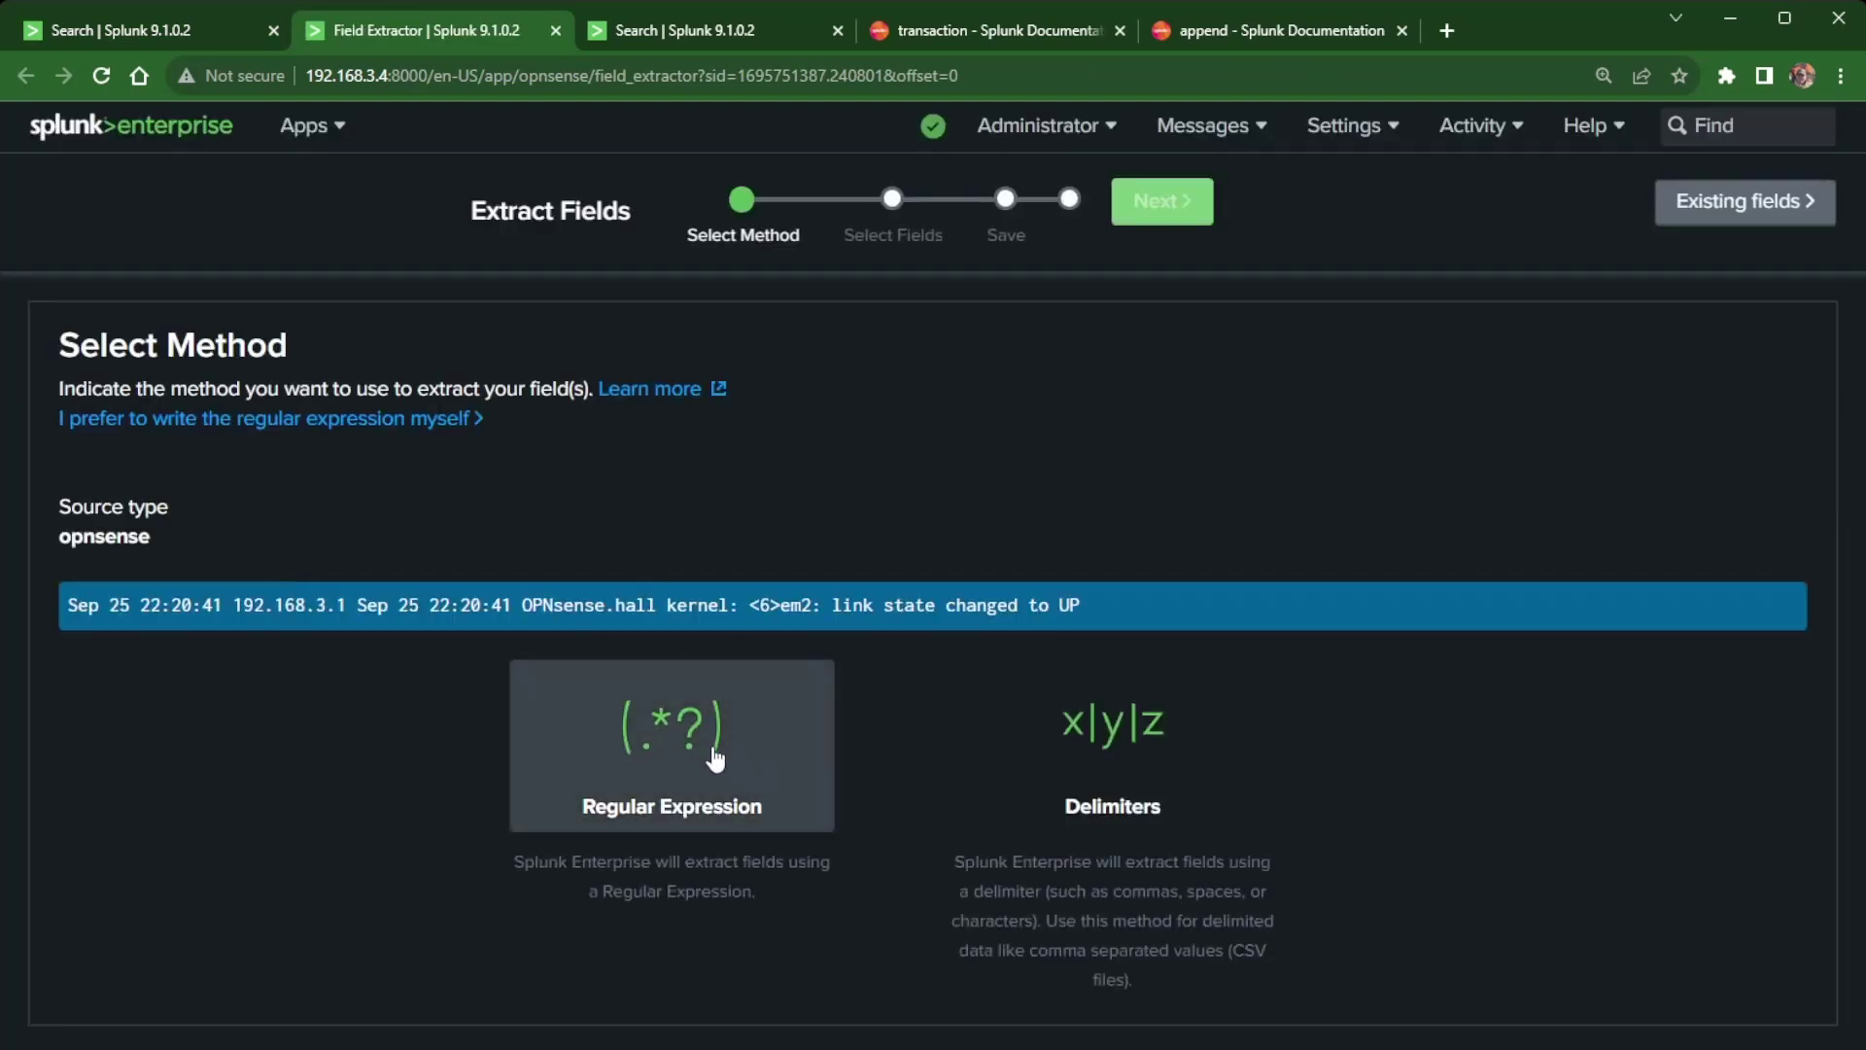
pyautogui.click(705, 757)
pyautogui.click(1215, 202)
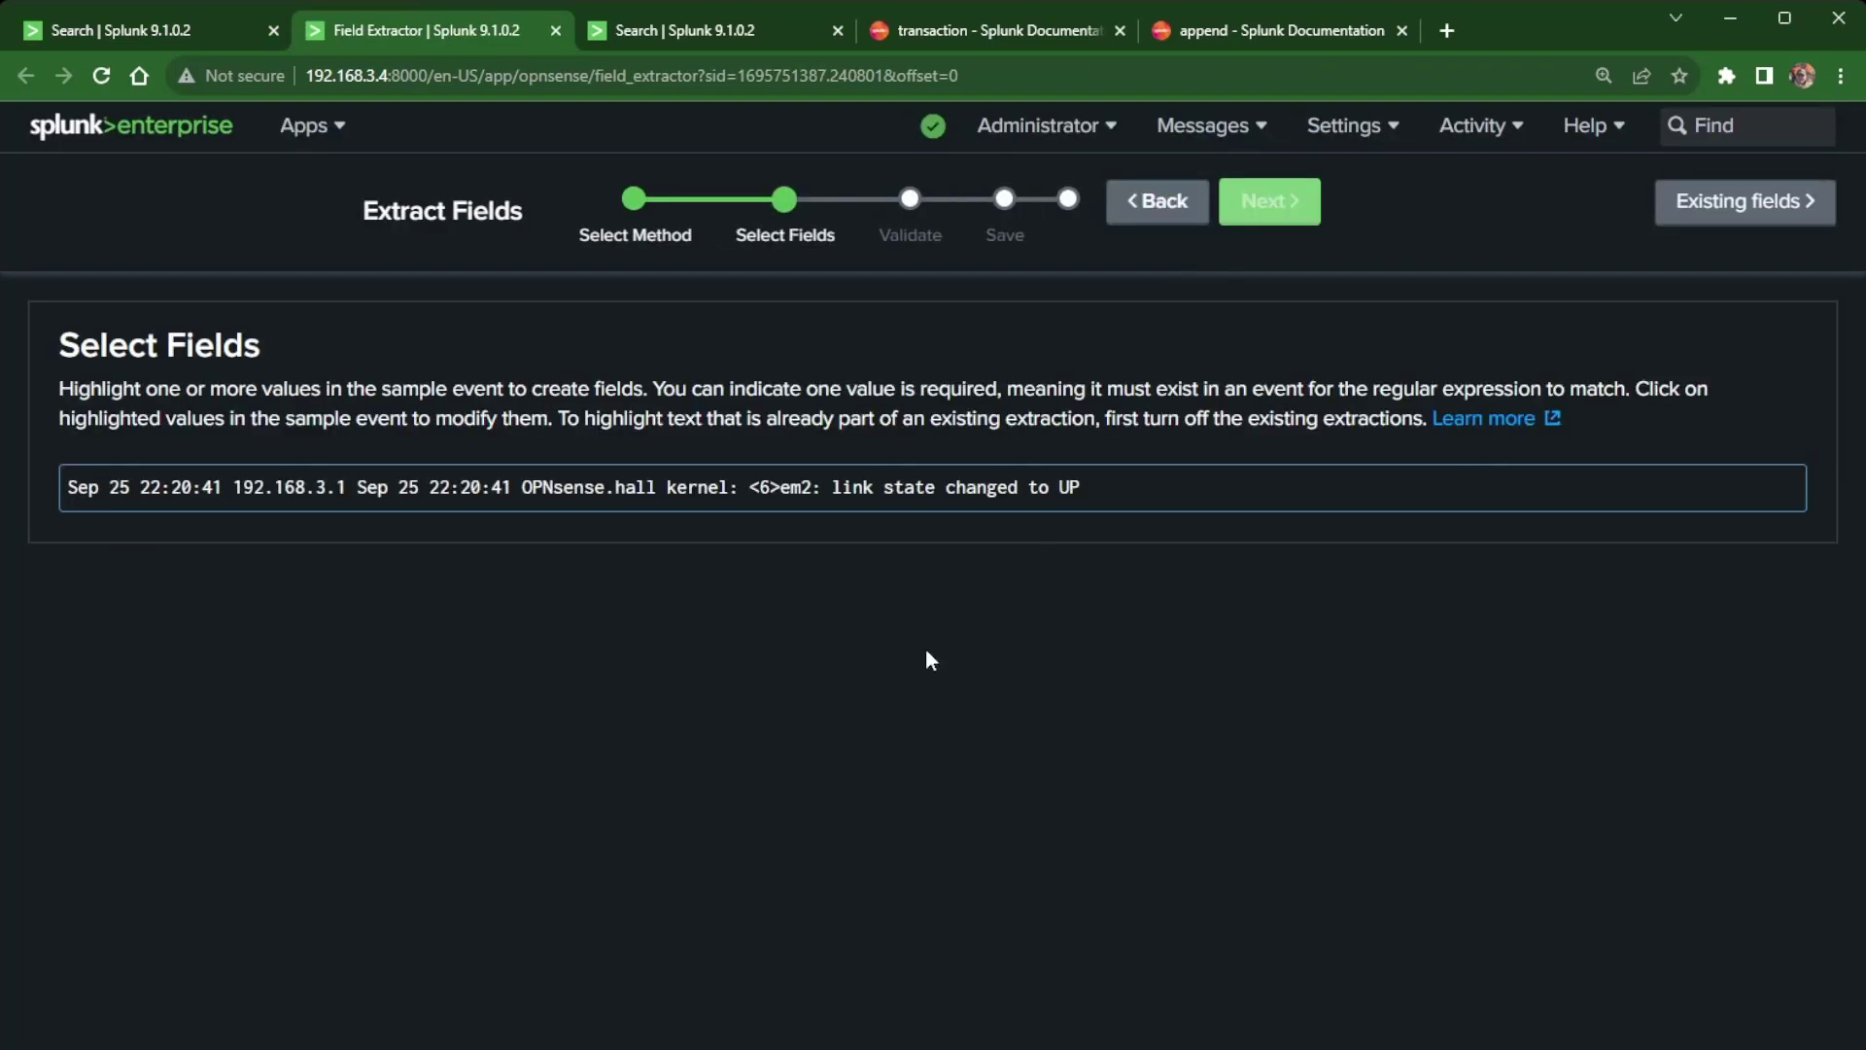
# Step: Extract em2 as field 'interace' and UP as field 'status'
pyautogui.moveTo(783, 486); pyautogui.dragTo(817, 486)
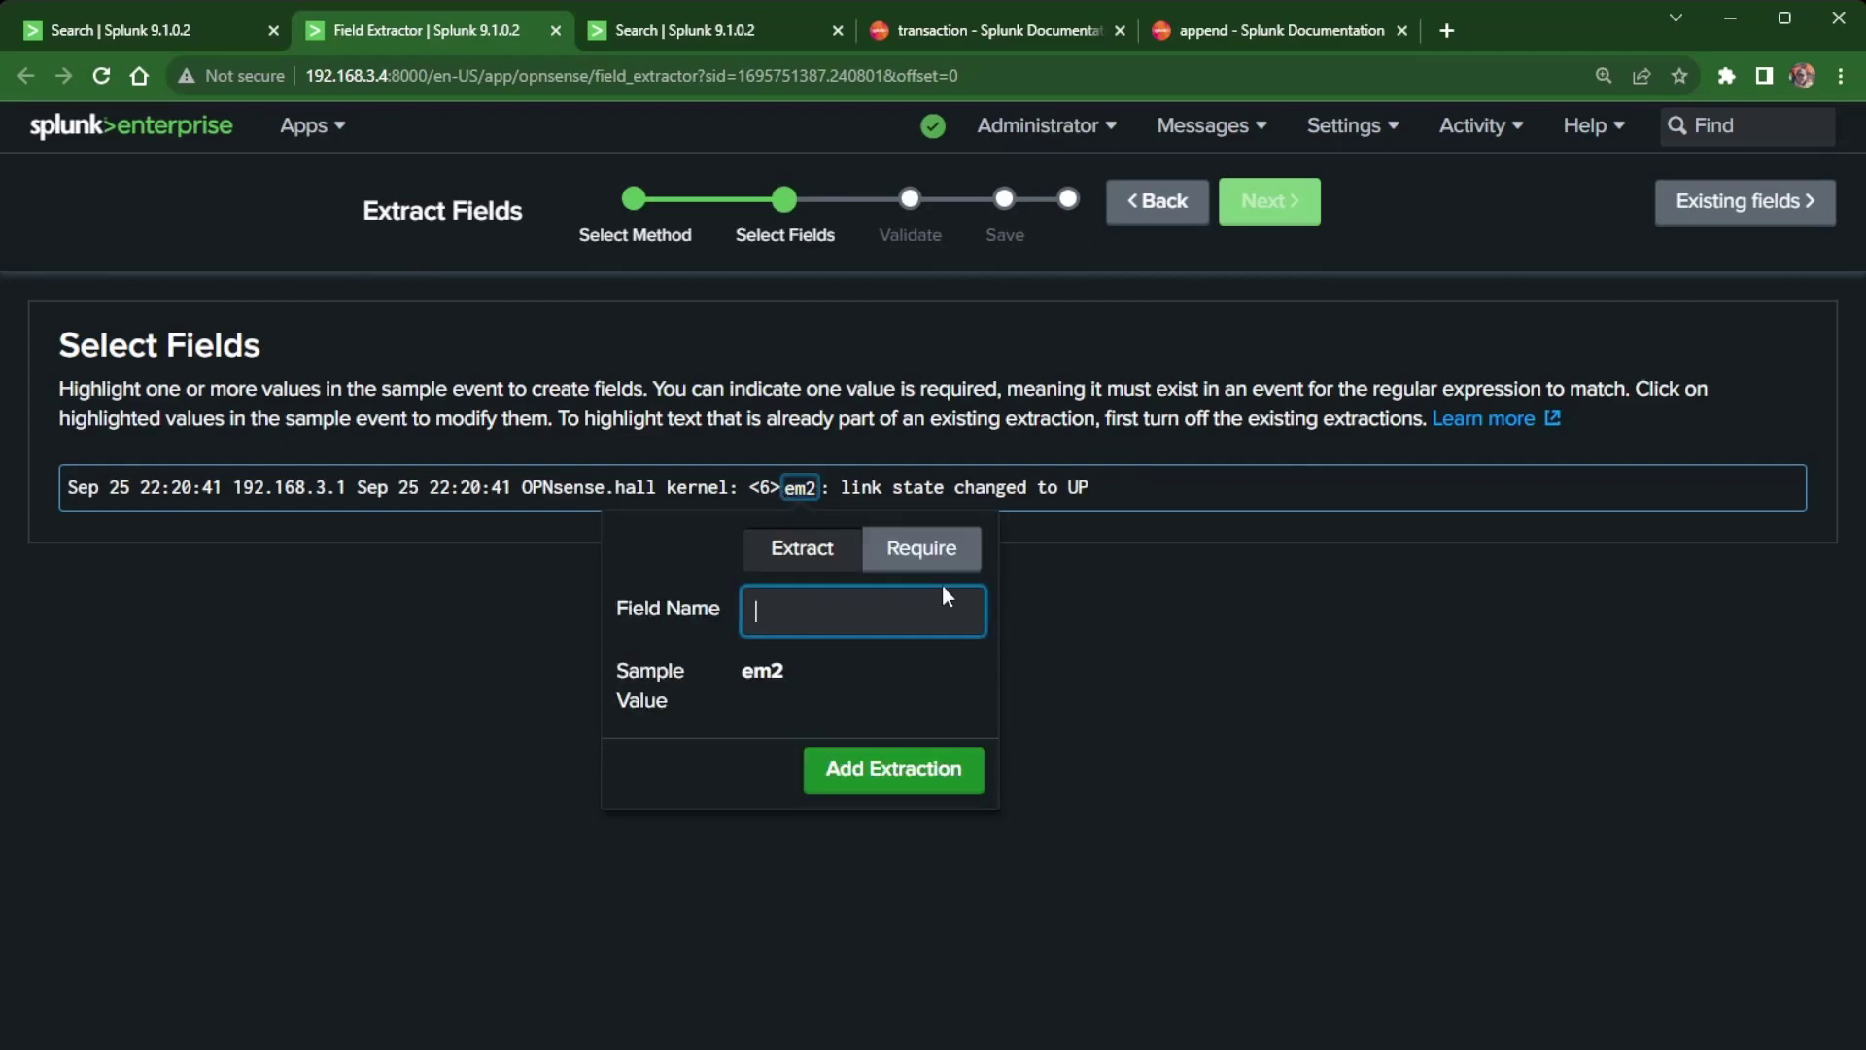
pyautogui.write('interace')
pyautogui.click(924, 778)
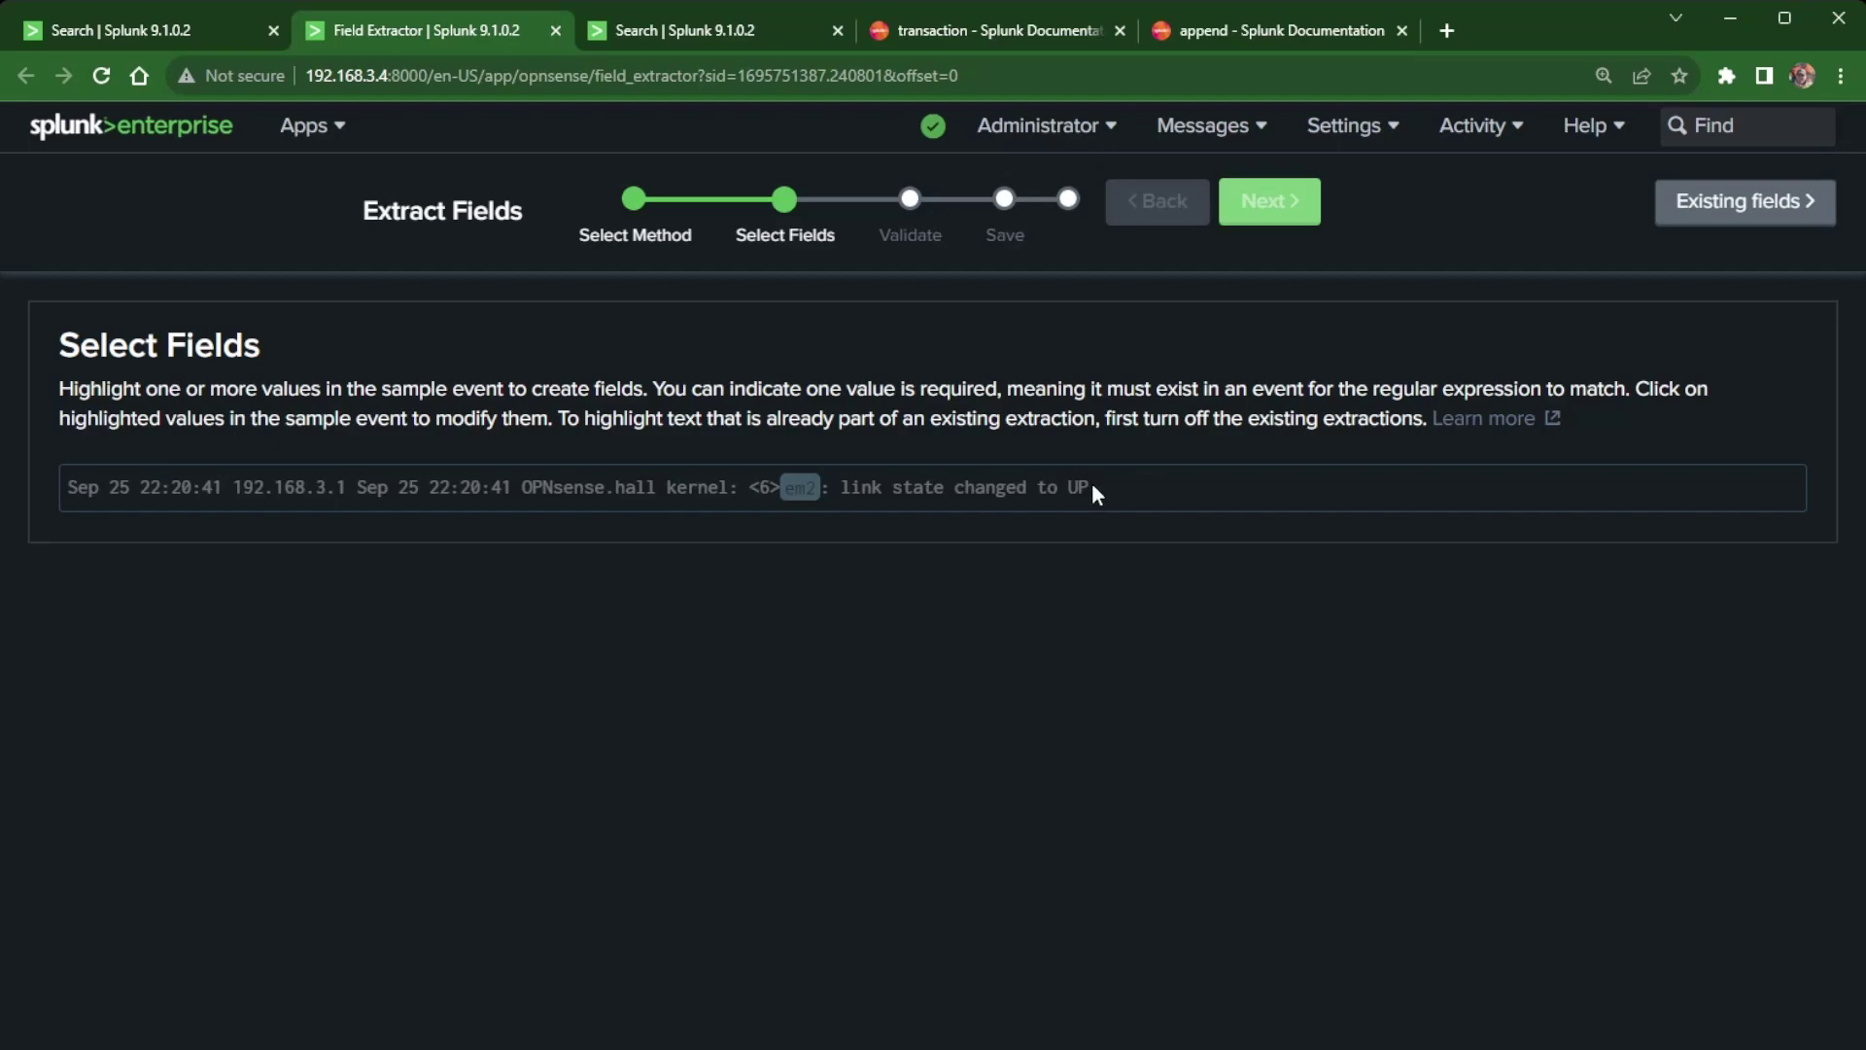
pyautogui.moveTo(1096, 486); pyautogui.dragTo(1067, 486)
pyautogui.write('status')
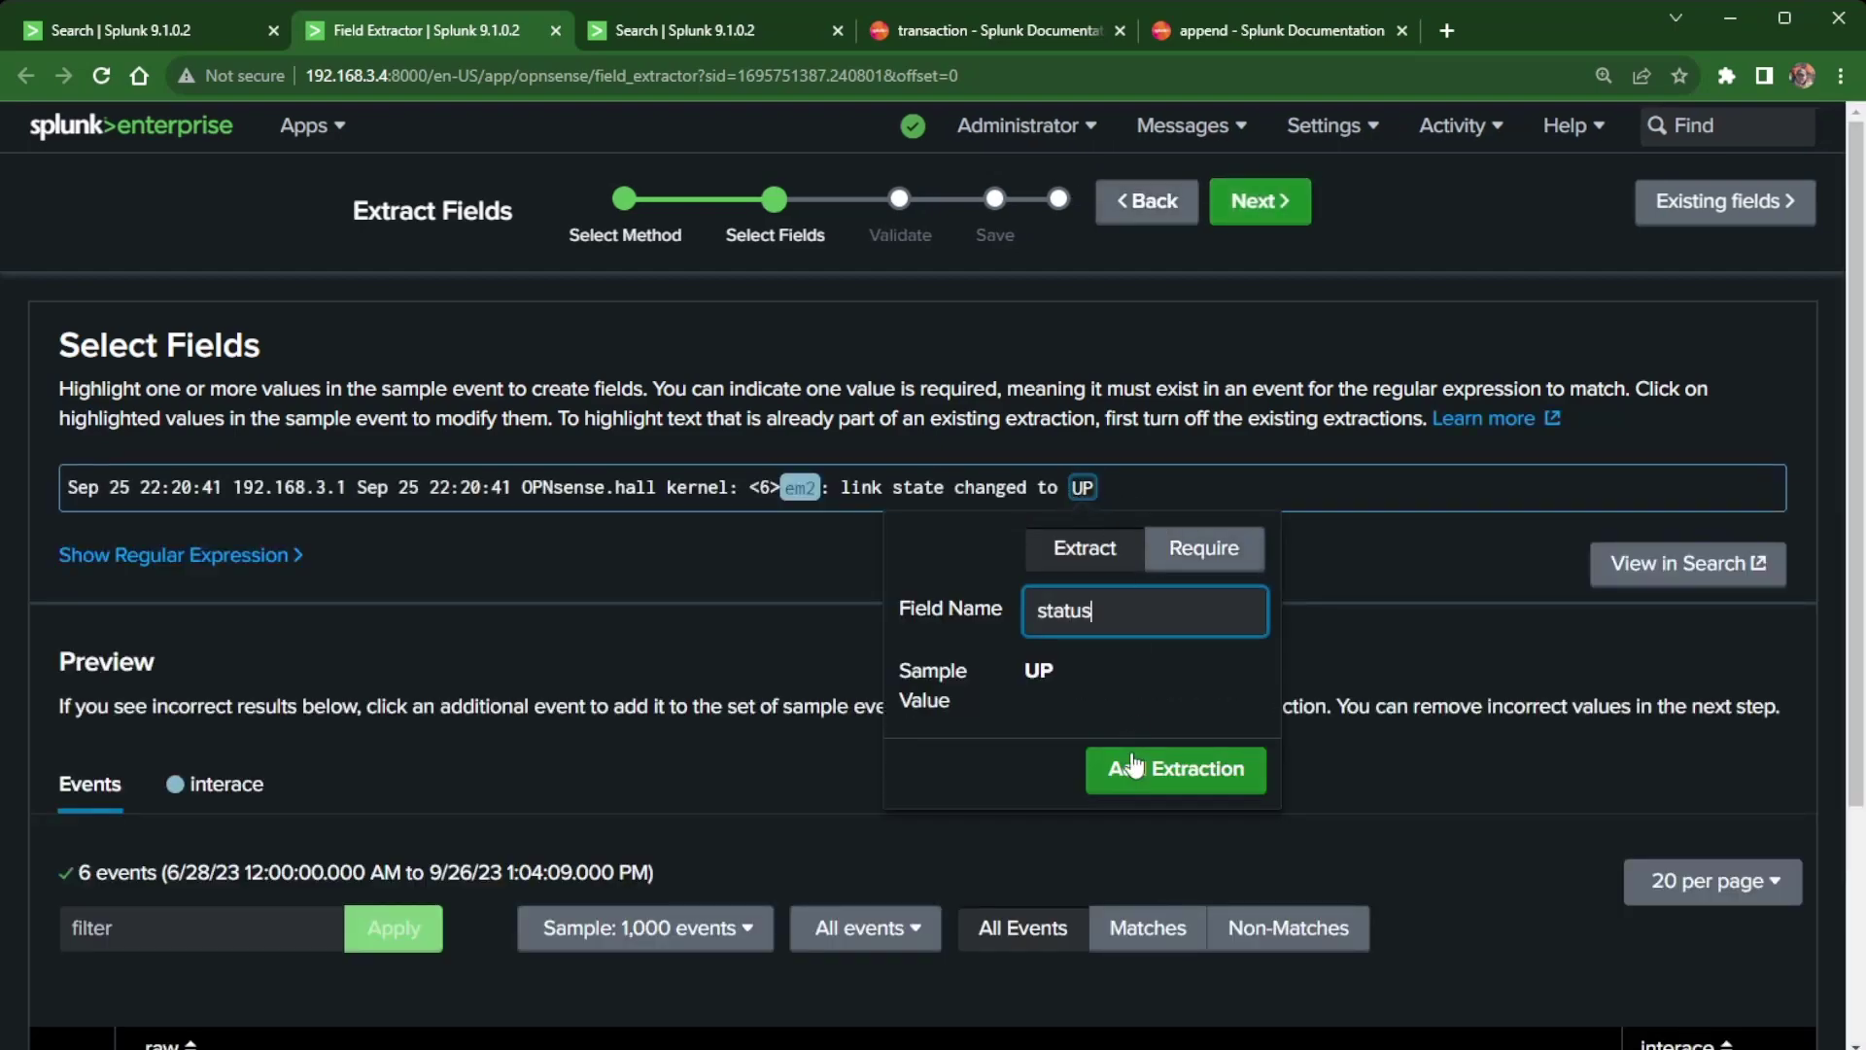
pyautogui.click(1120, 764)
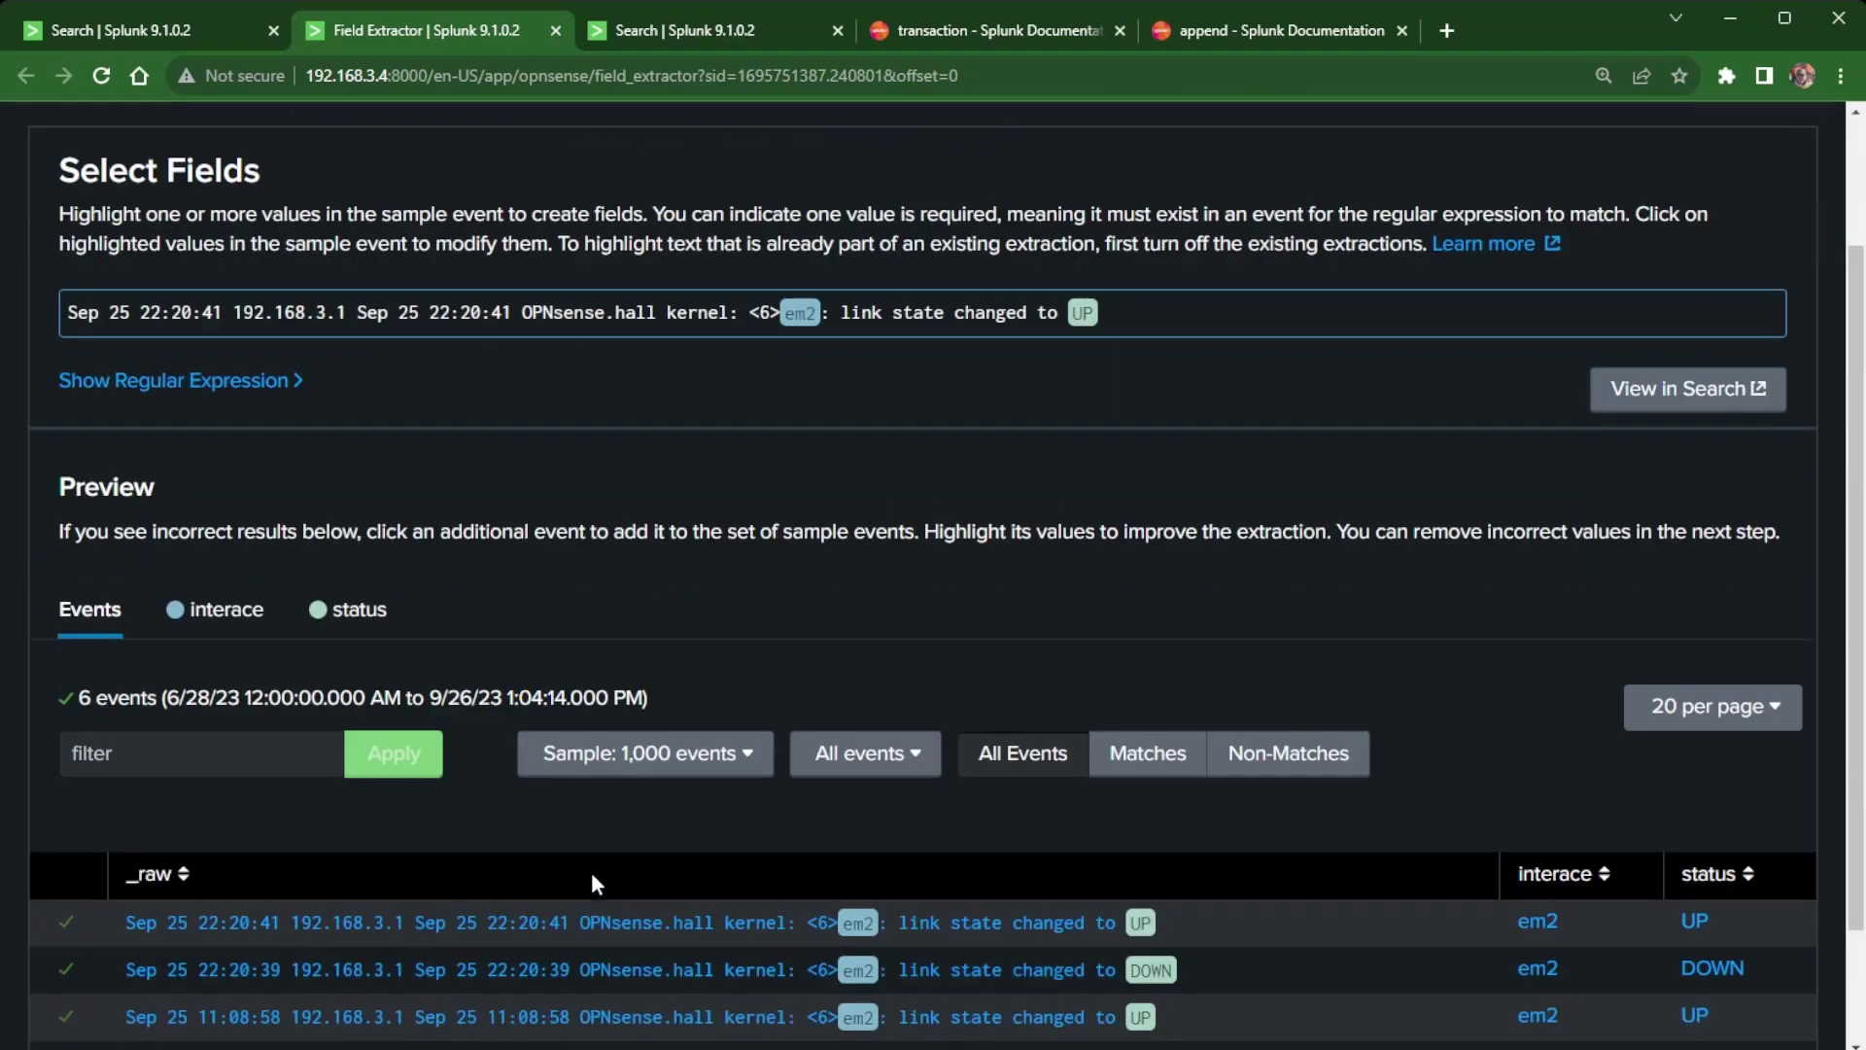
# Step: Reveal the generated regular expression and select it in full
pyautogui.scroll(-1, 591, 872)
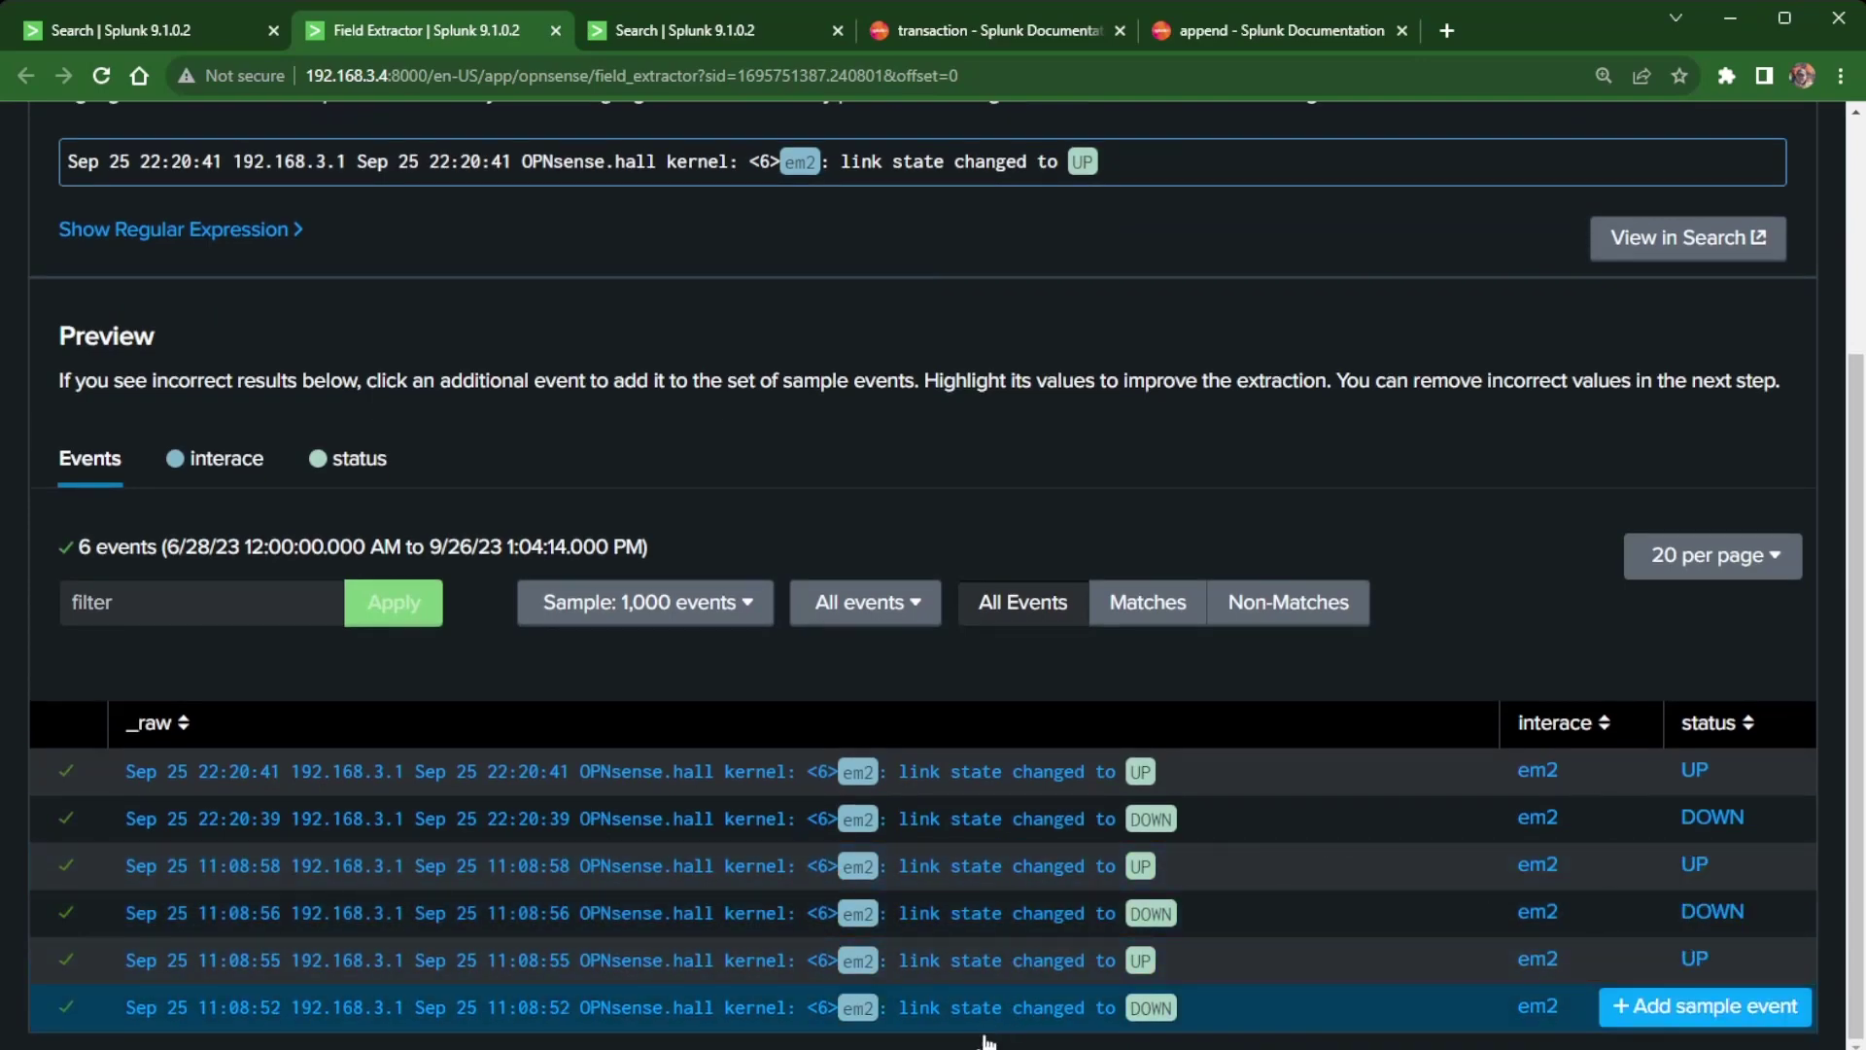
pyautogui.scroll(5, 985, 1046)
pyautogui.click(151, 556)
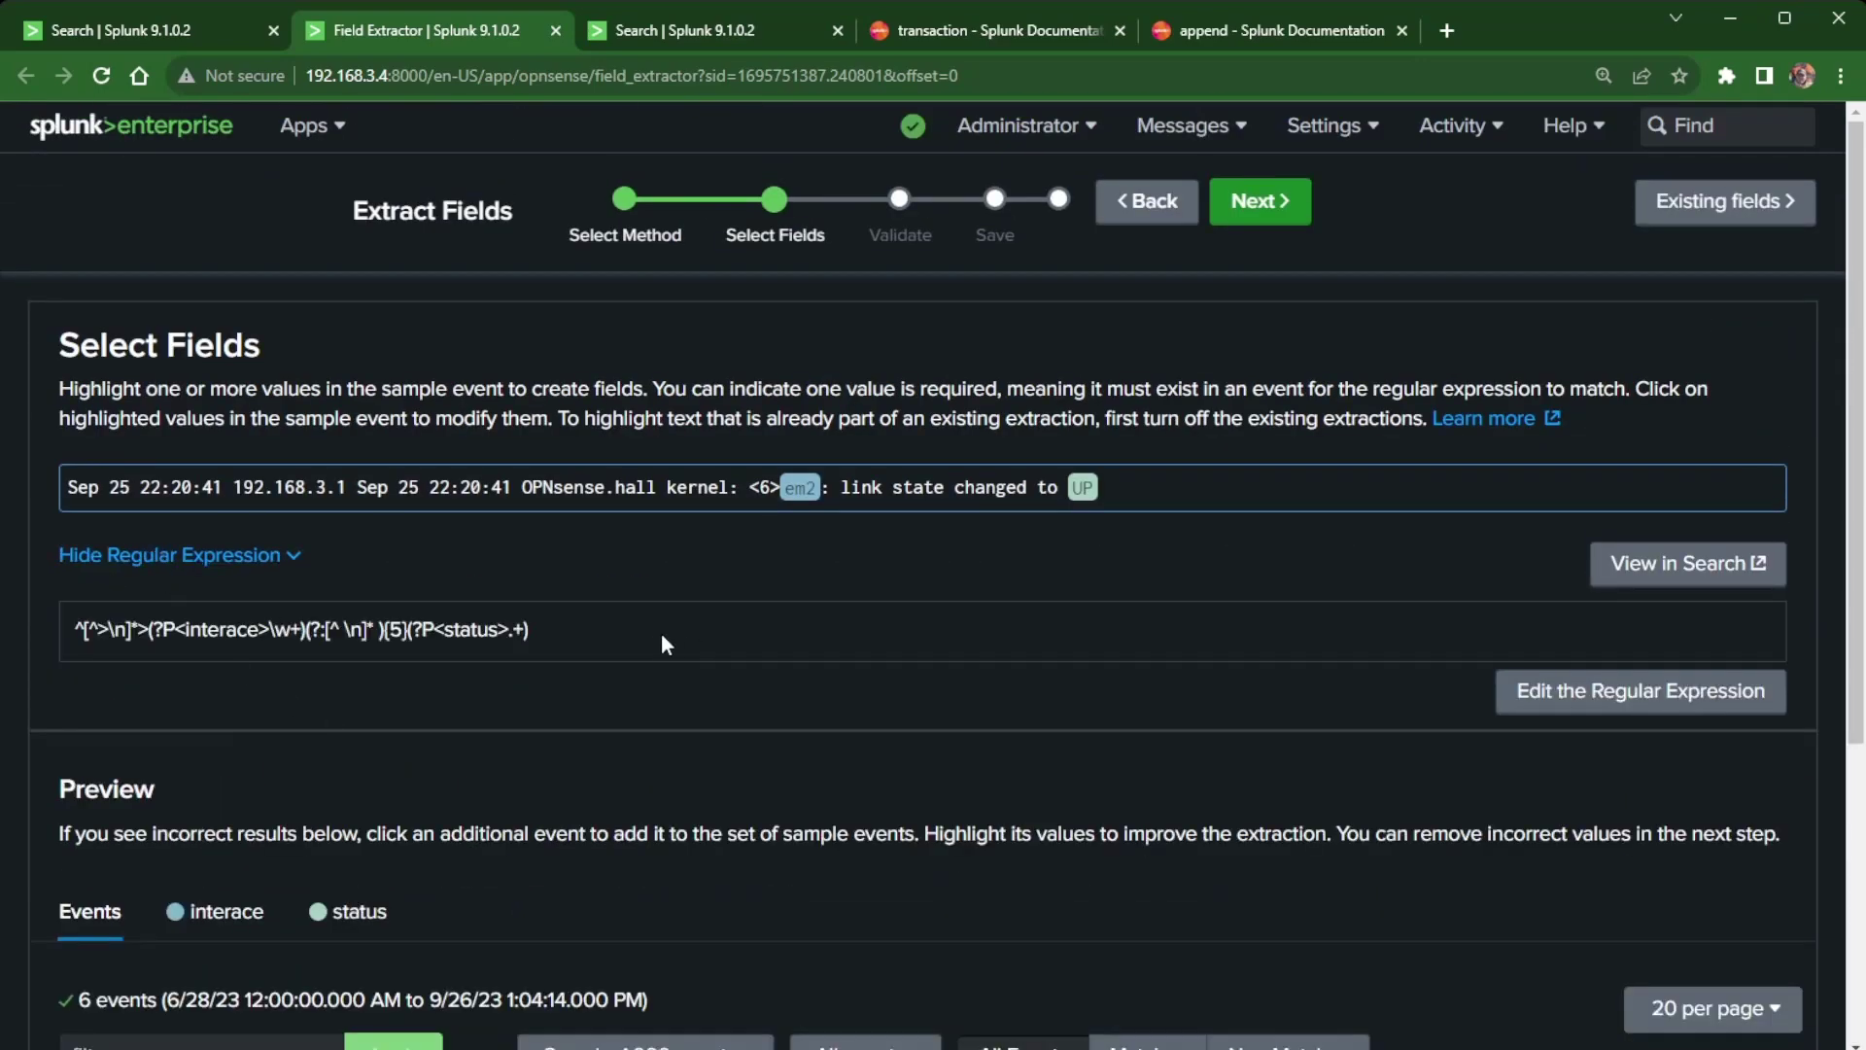
pyautogui.tripleClick(634, 648)
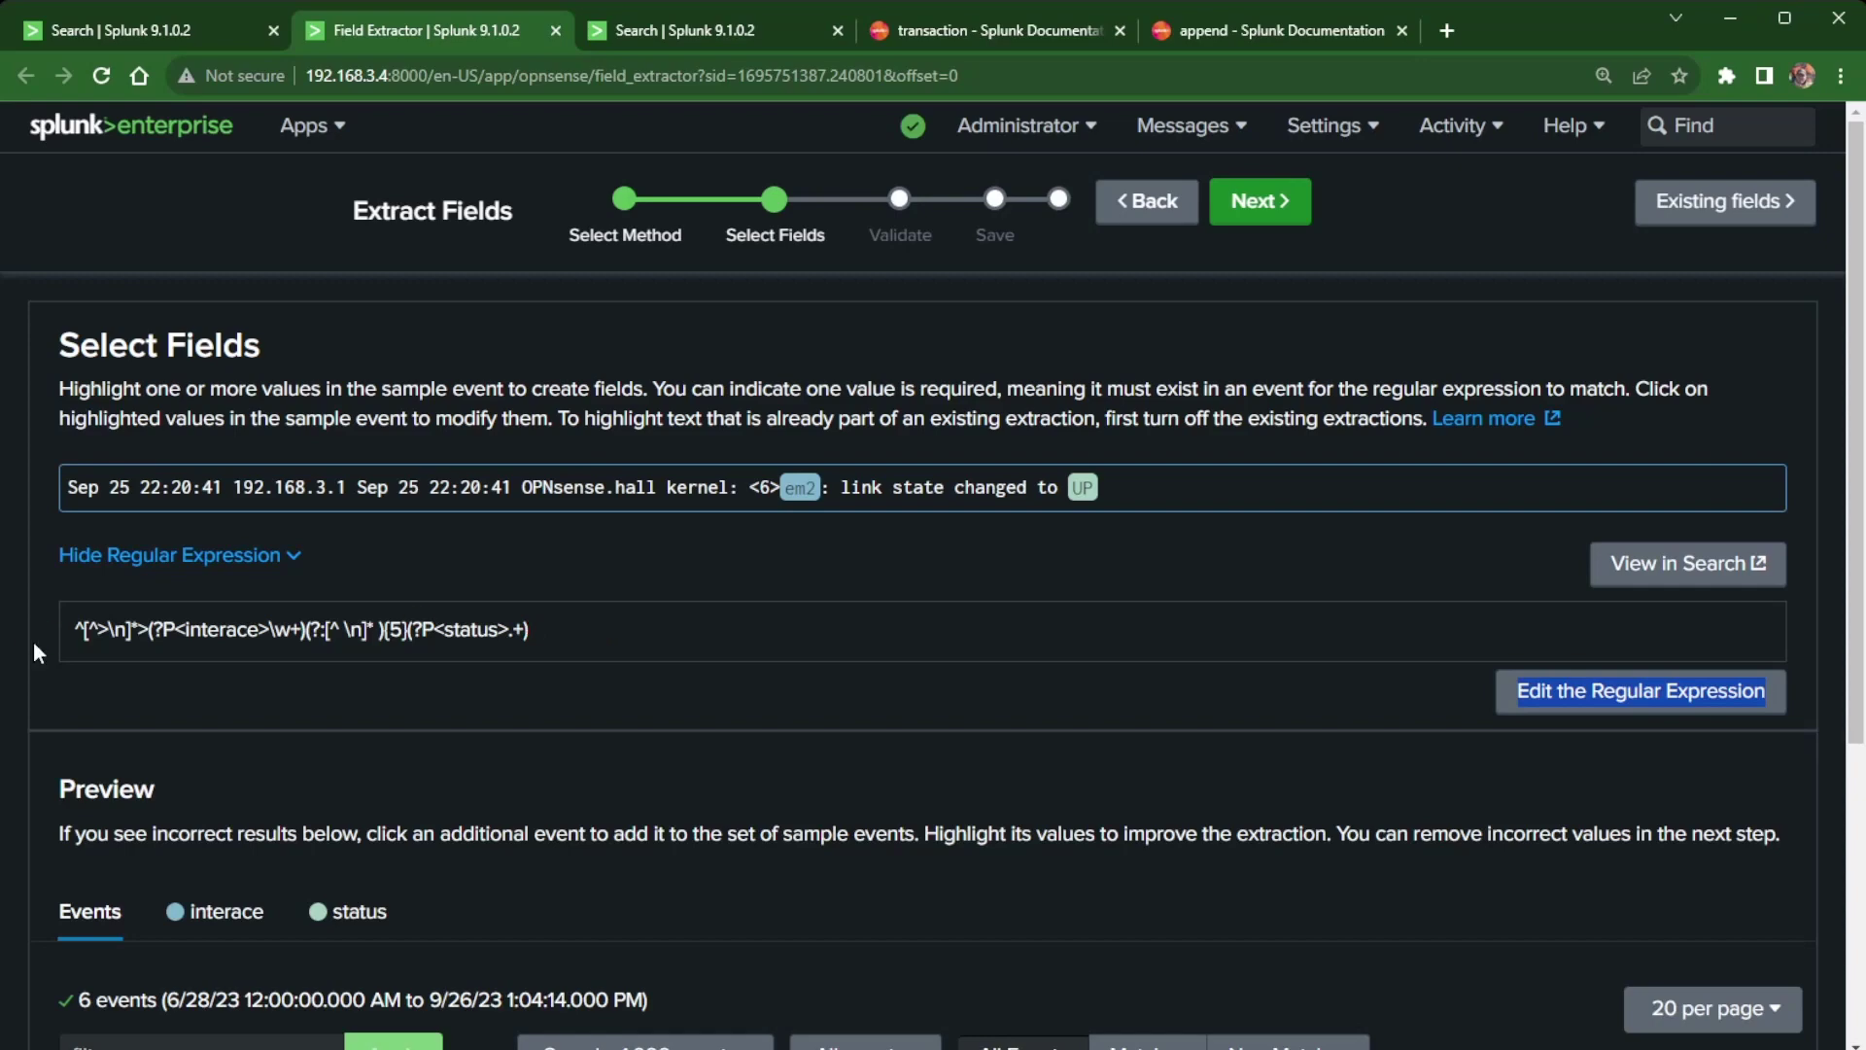
pyautogui.tripleClick(161, 625)
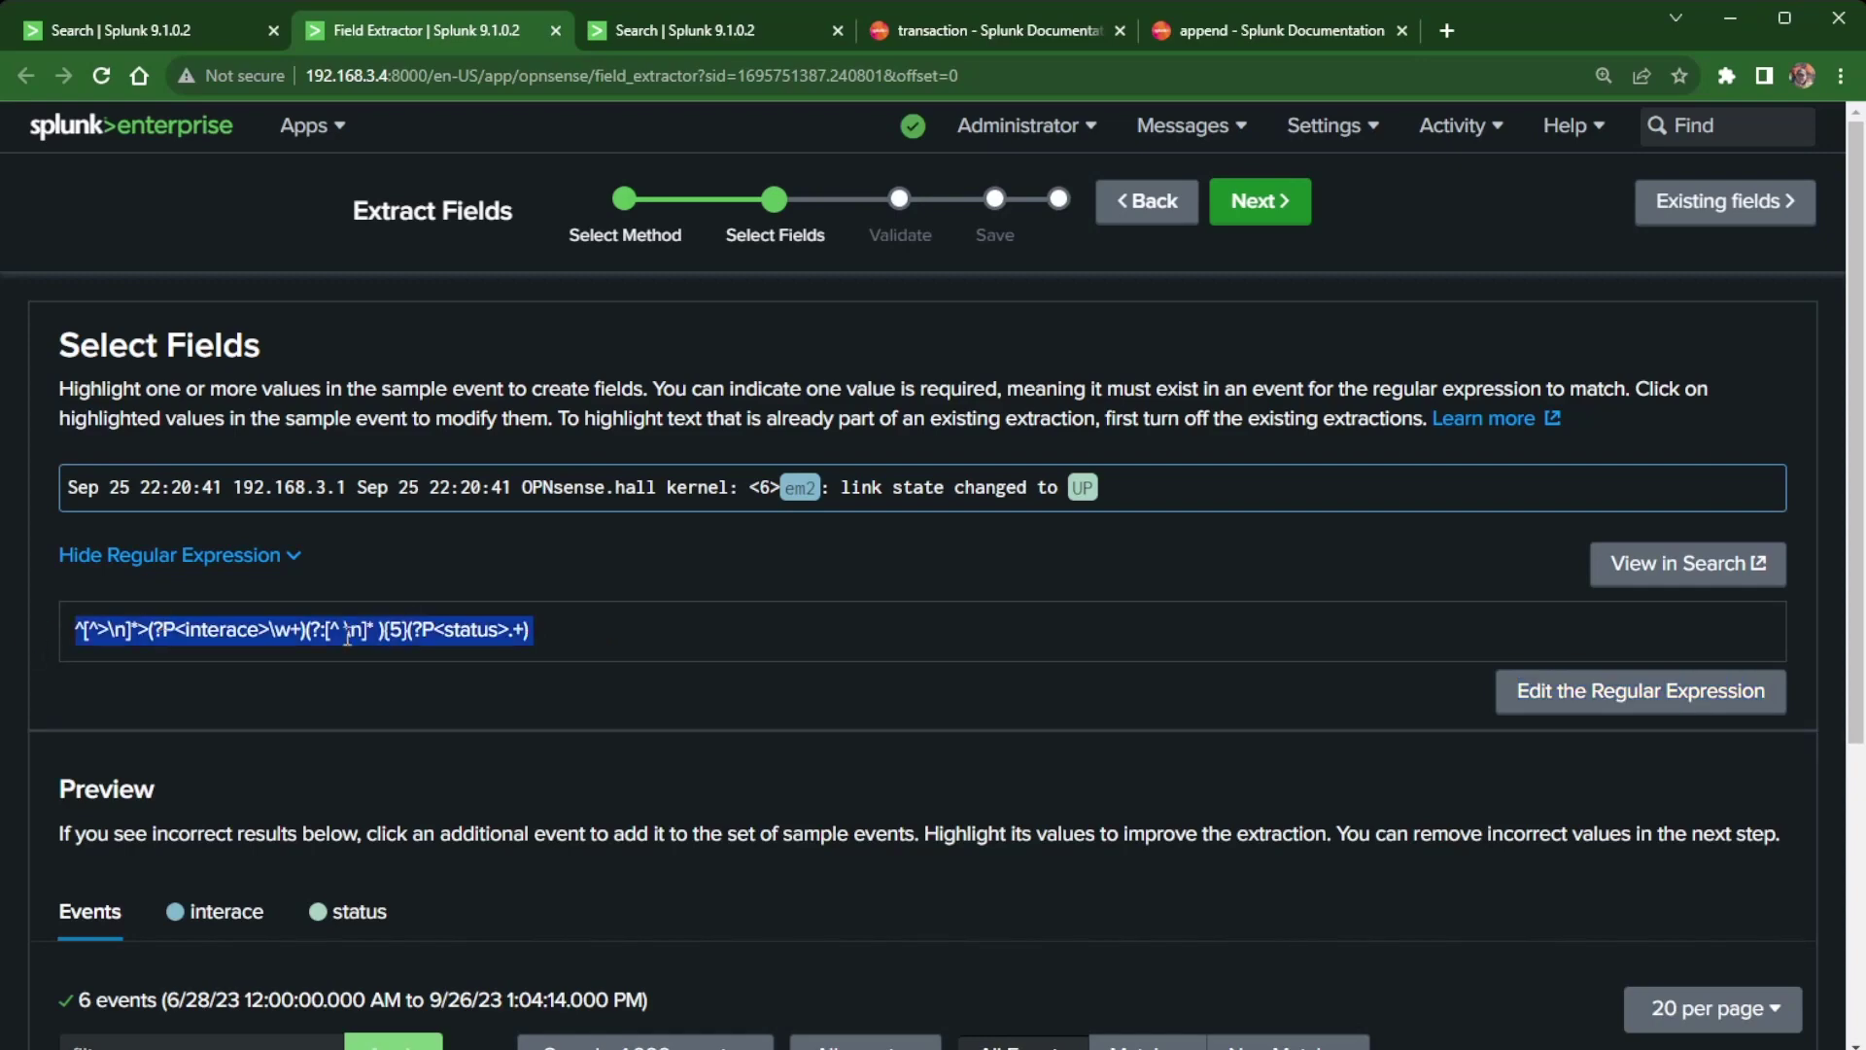
# Step: Append | rex "<pasted regex>" to the query and rerun the search
pyautogui.click(555, 30)
pyautogui.scroll(3, 805, 325)
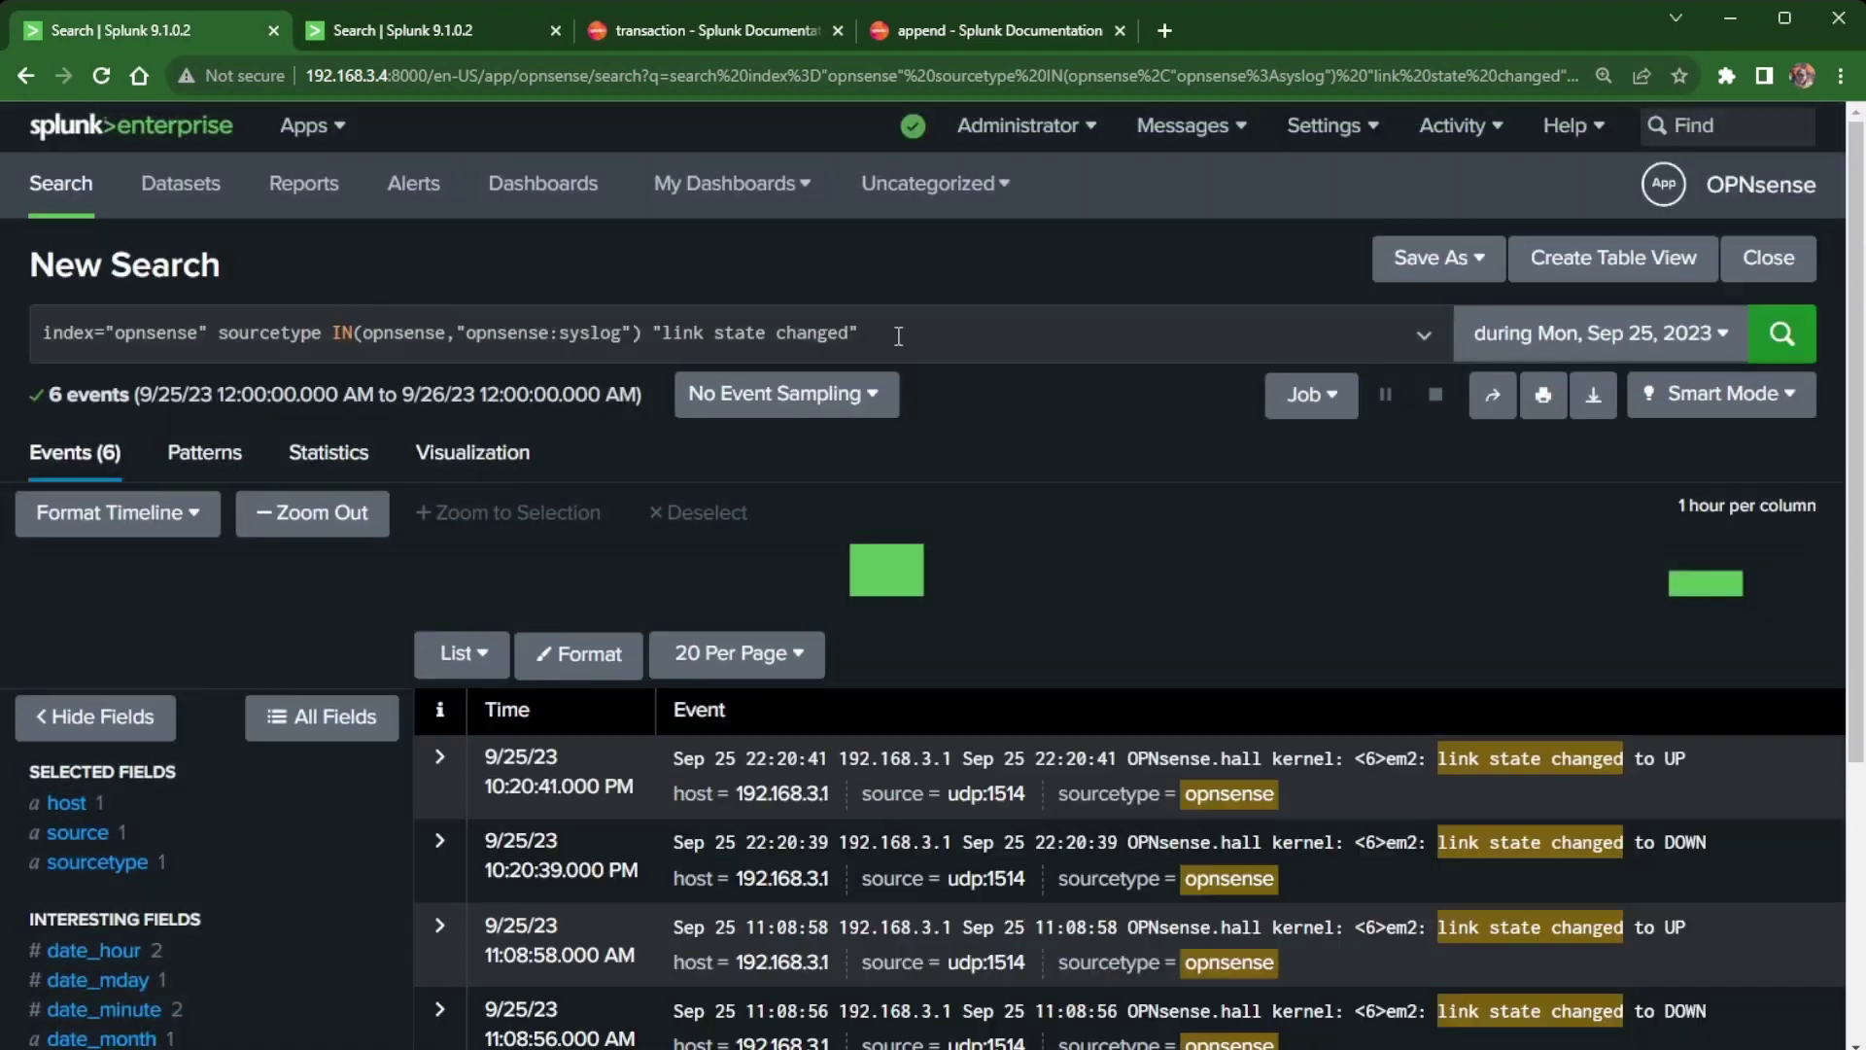
pyautogui.click(893, 333)
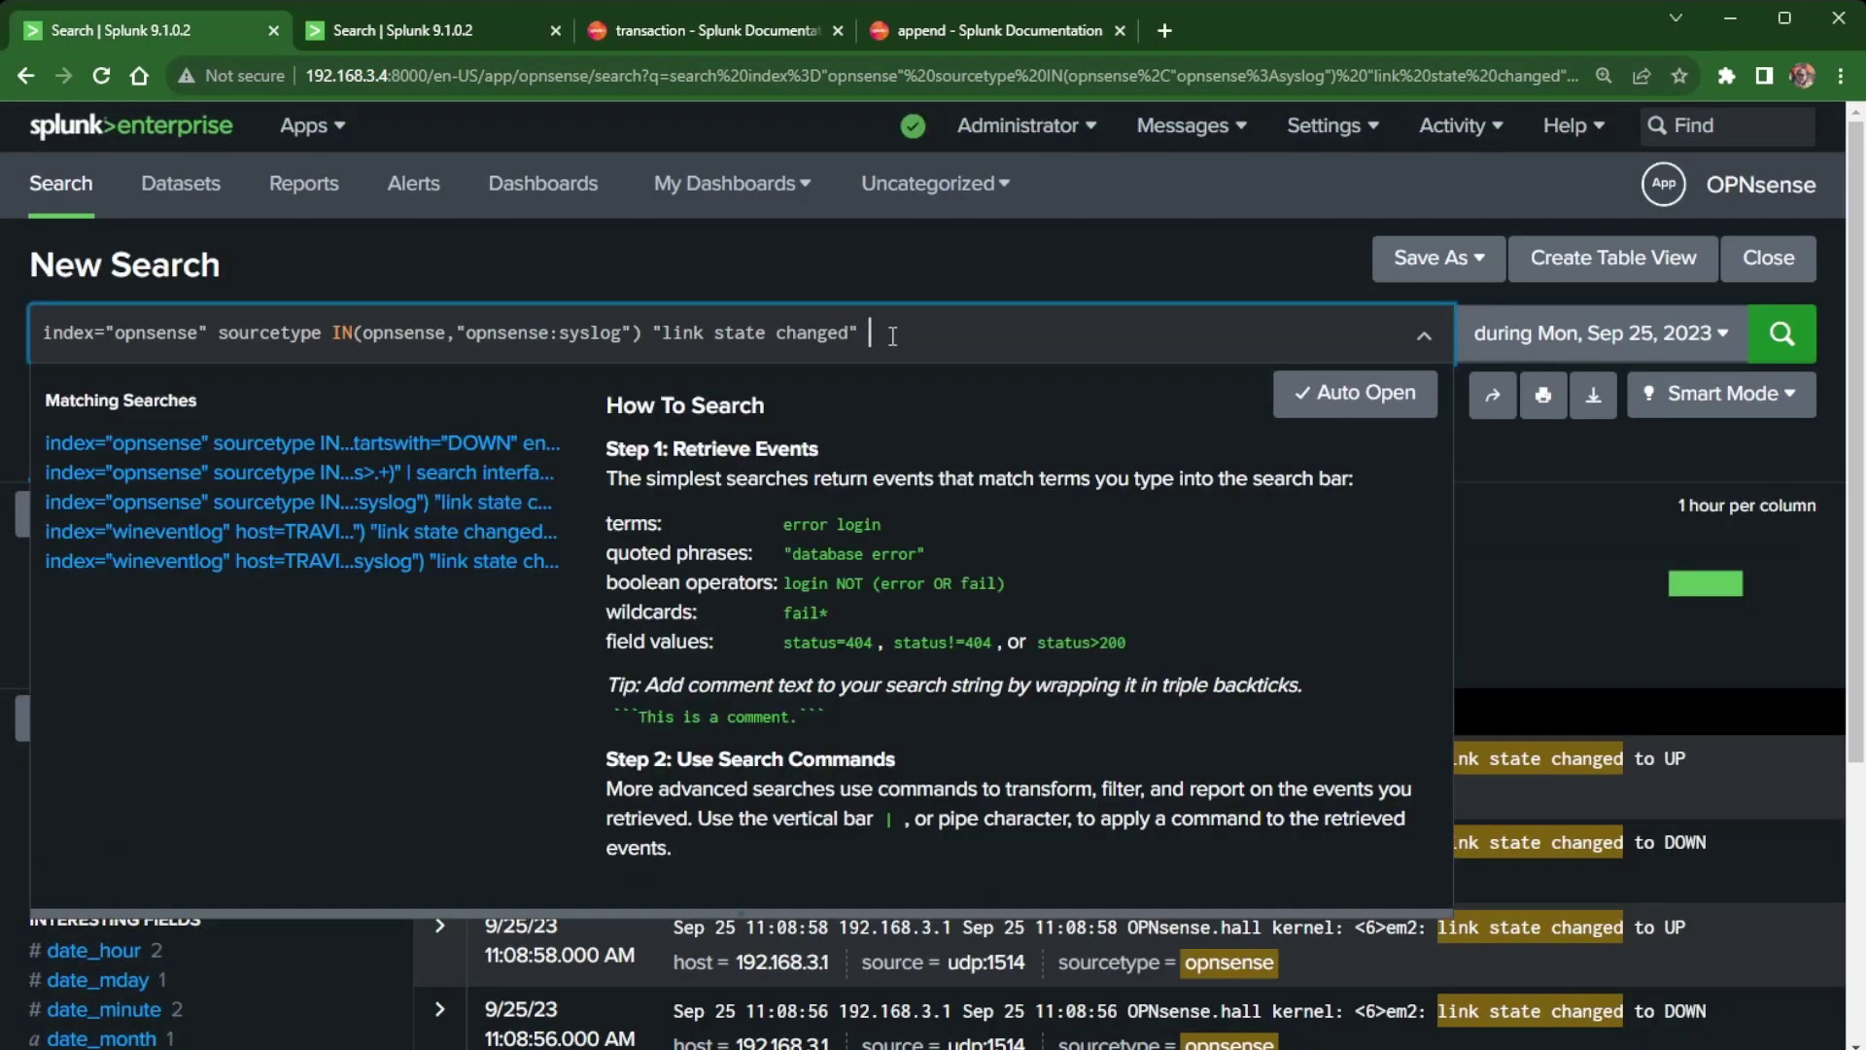
pyautogui.write('| rex "')
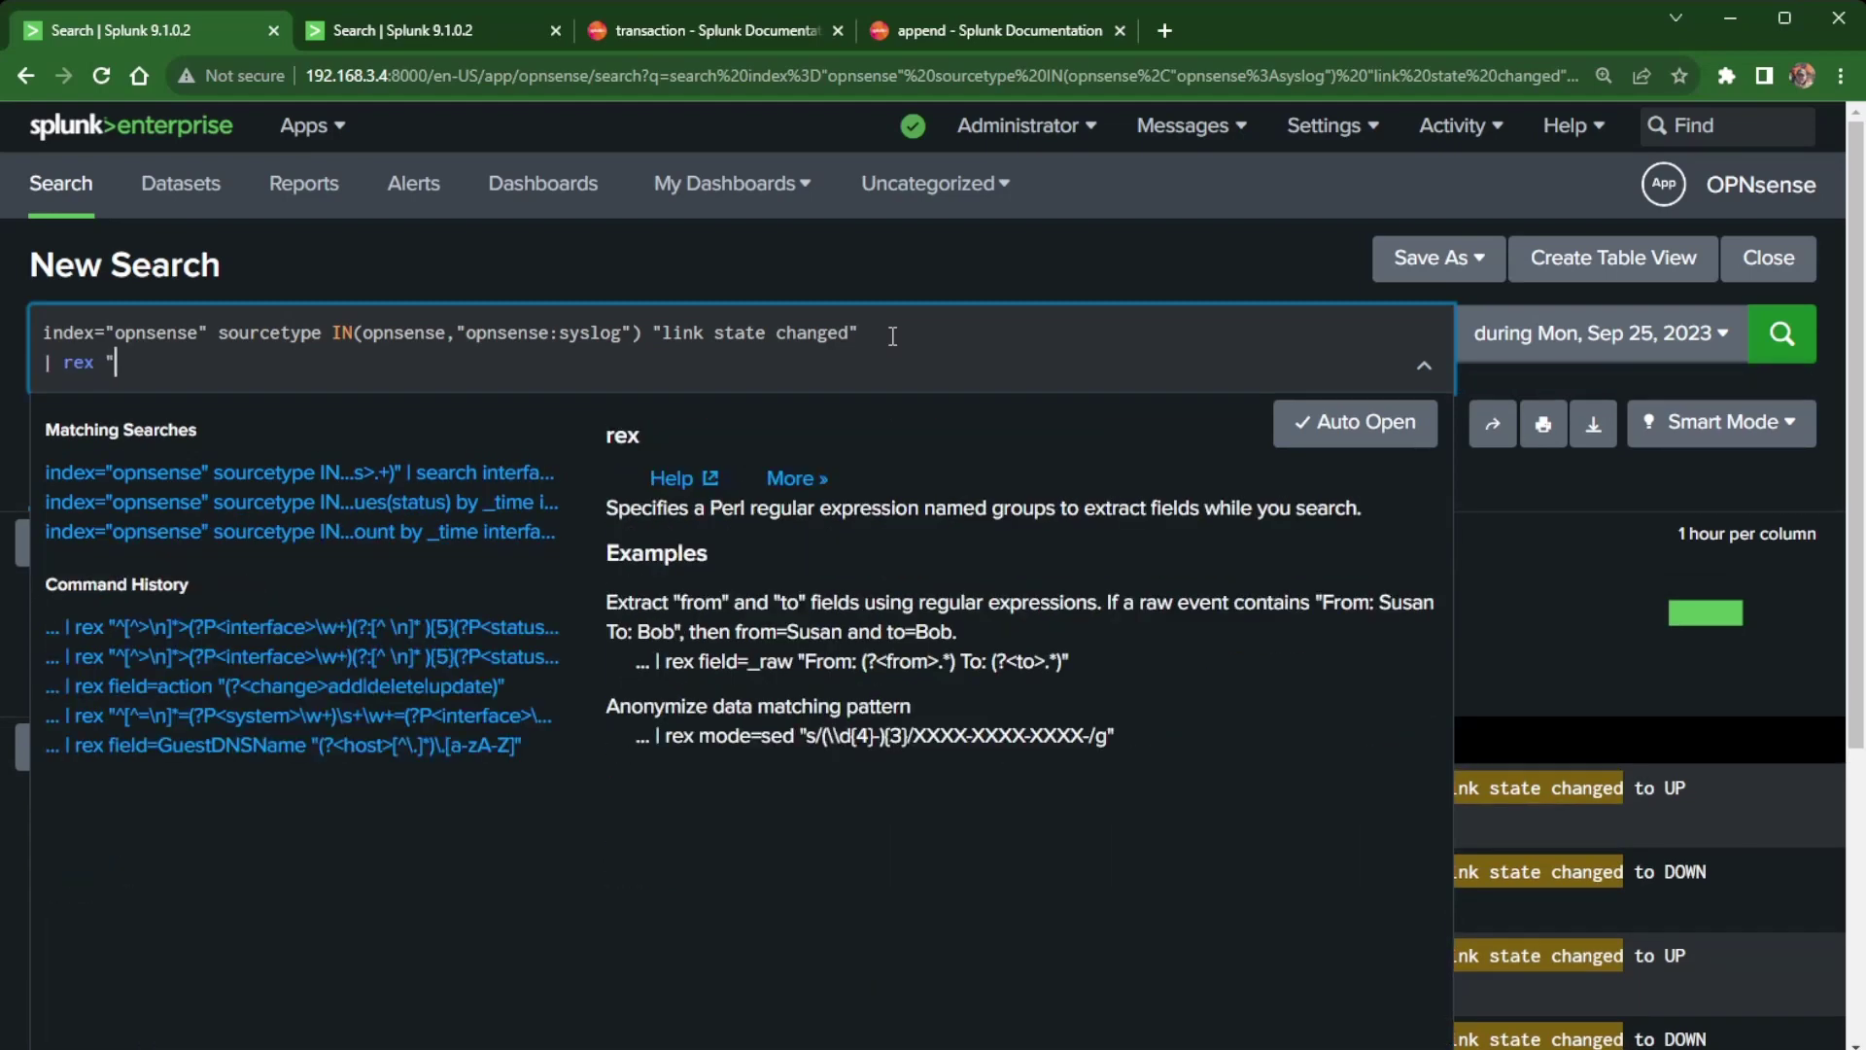
pyautogui.write('^[^>\\n]*>(?P<interace>\\w+)(?:[^ \\n]* ){5}(?P<status>.+)')
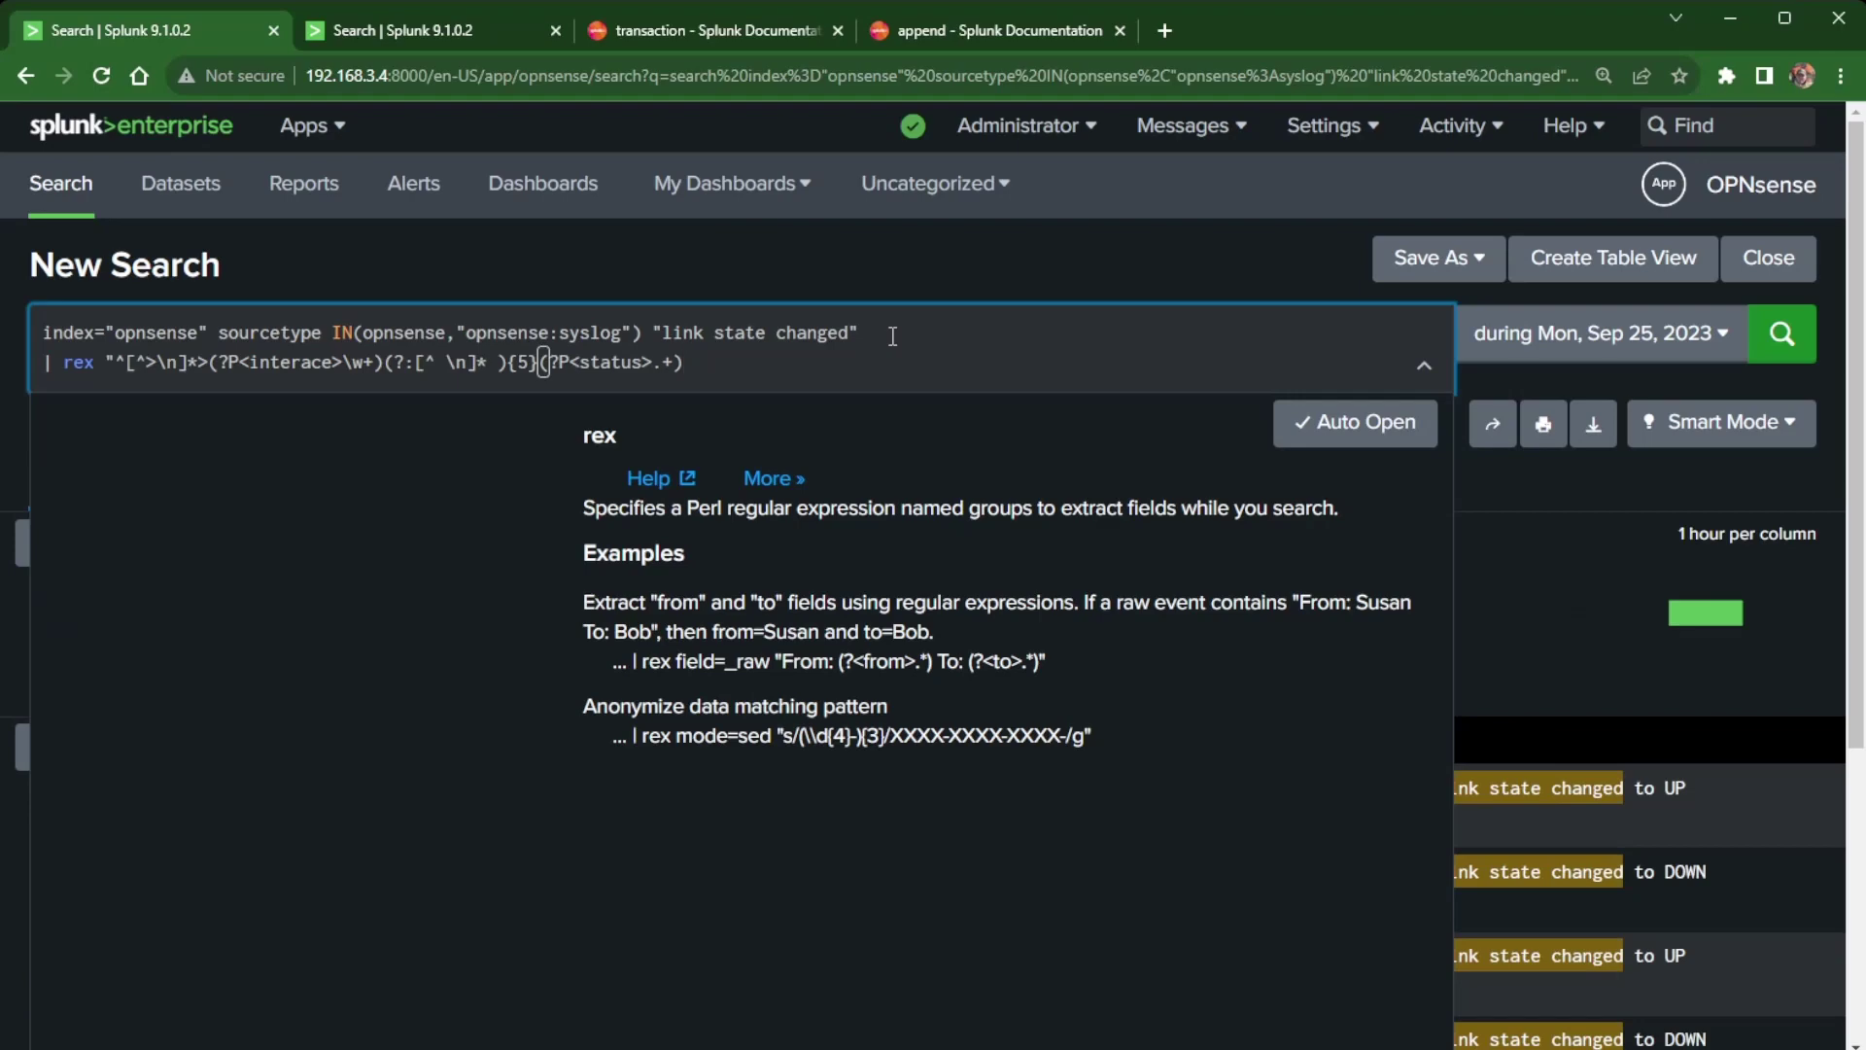
pyautogui.write('"')
pyautogui.press('Return')
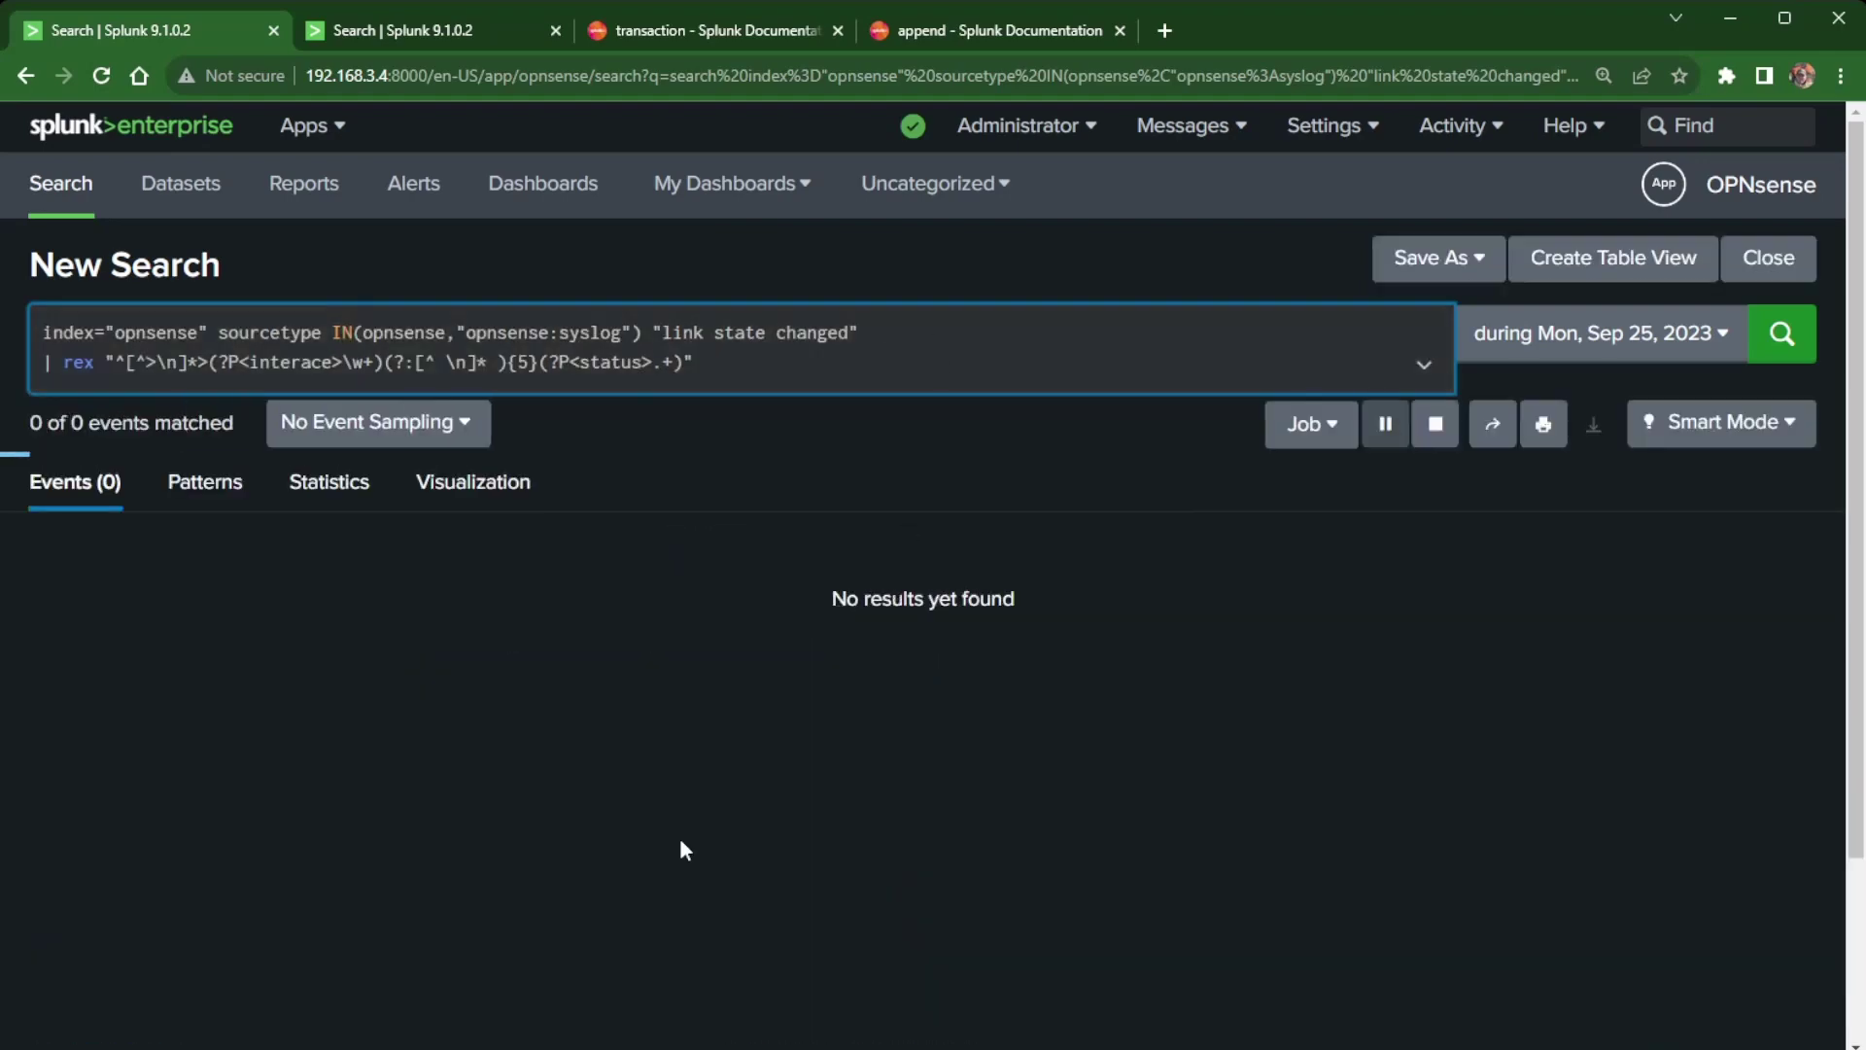
# Step: Check the interace and status field summaries in the sidebar
pyautogui.scroll(-2, 499, 923)
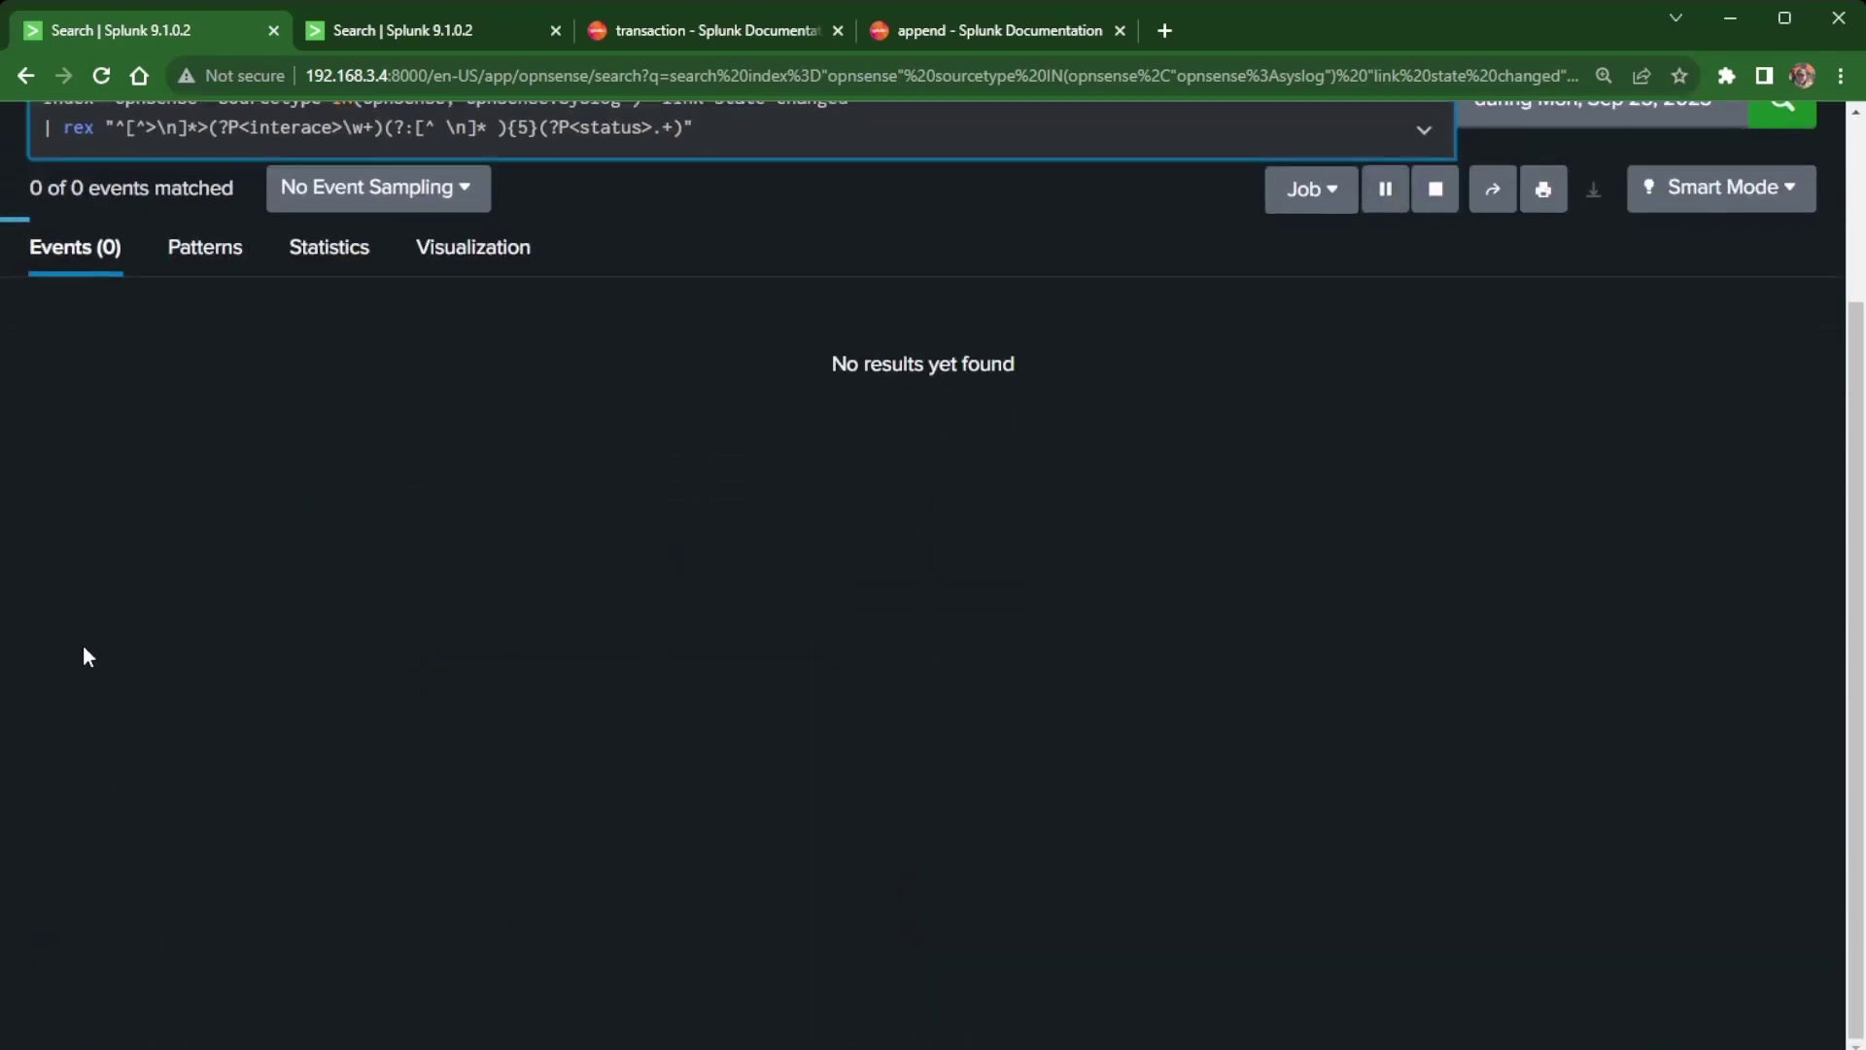
pyautogui.scroll(-2, 70, 779)
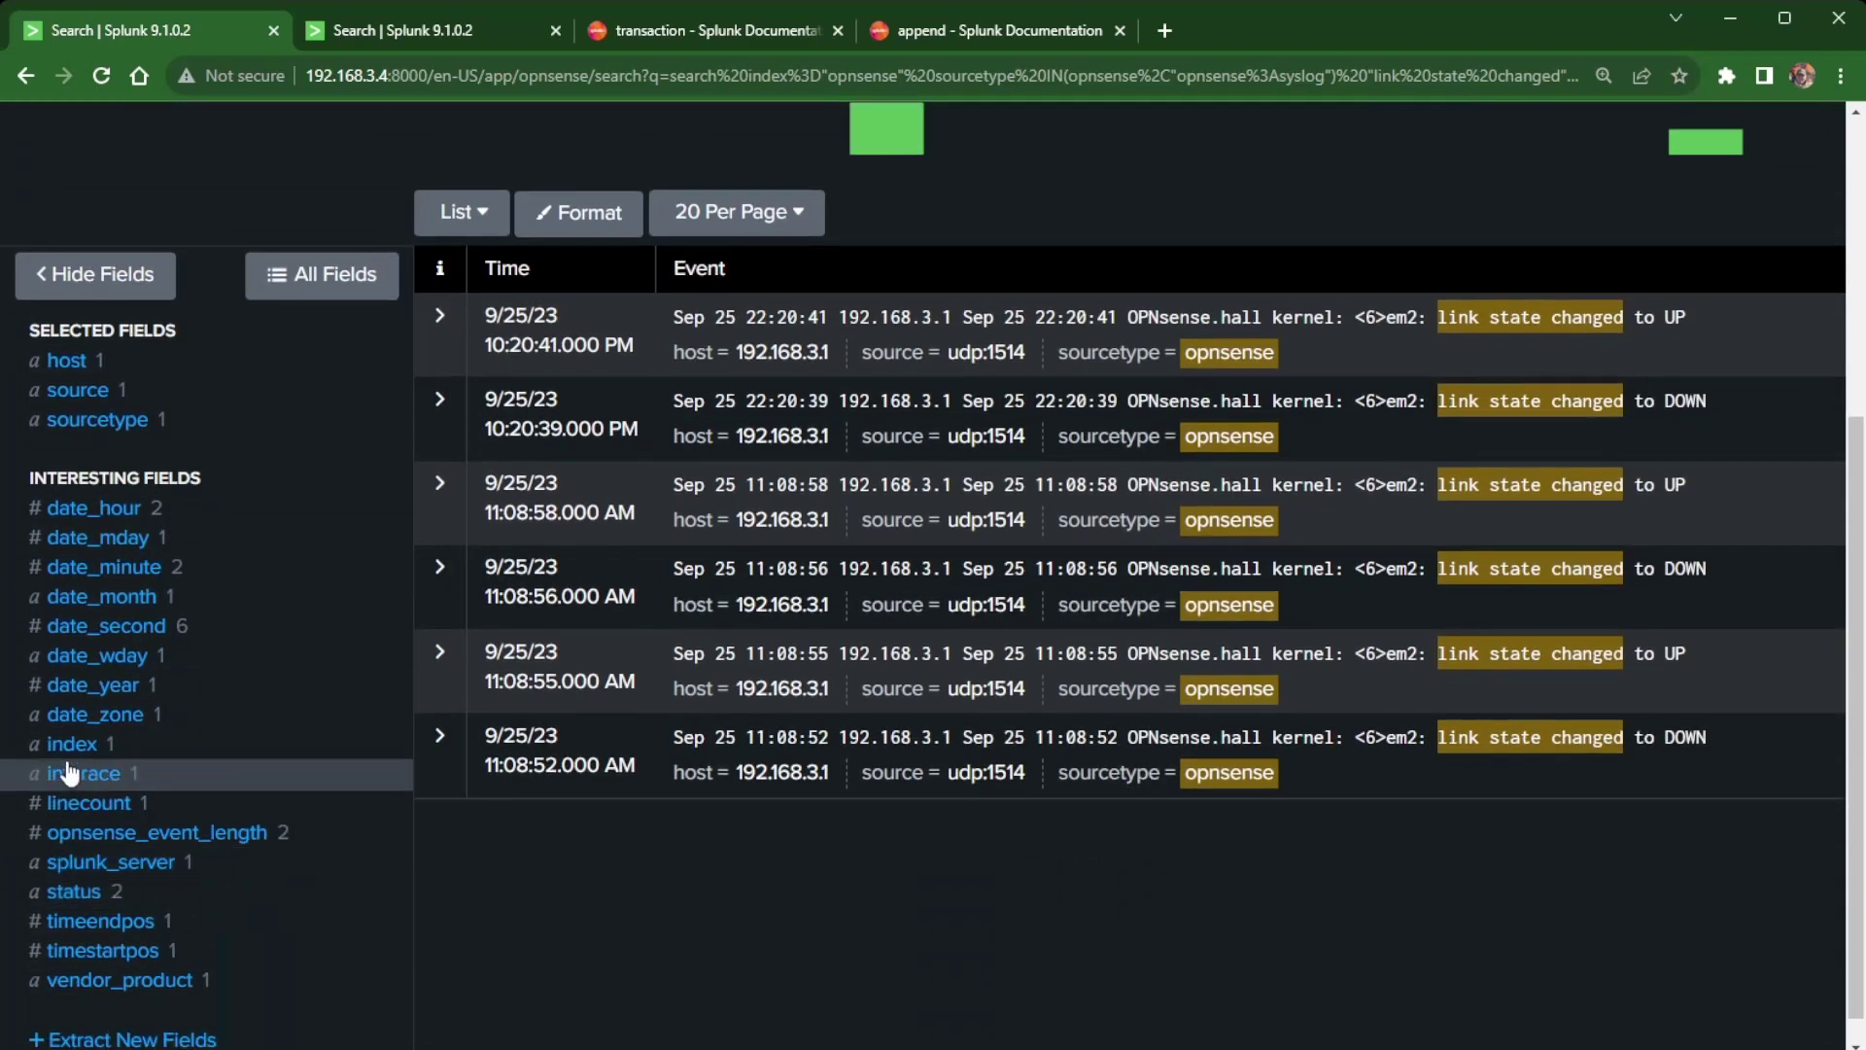
pyautogui.click(78, 775)
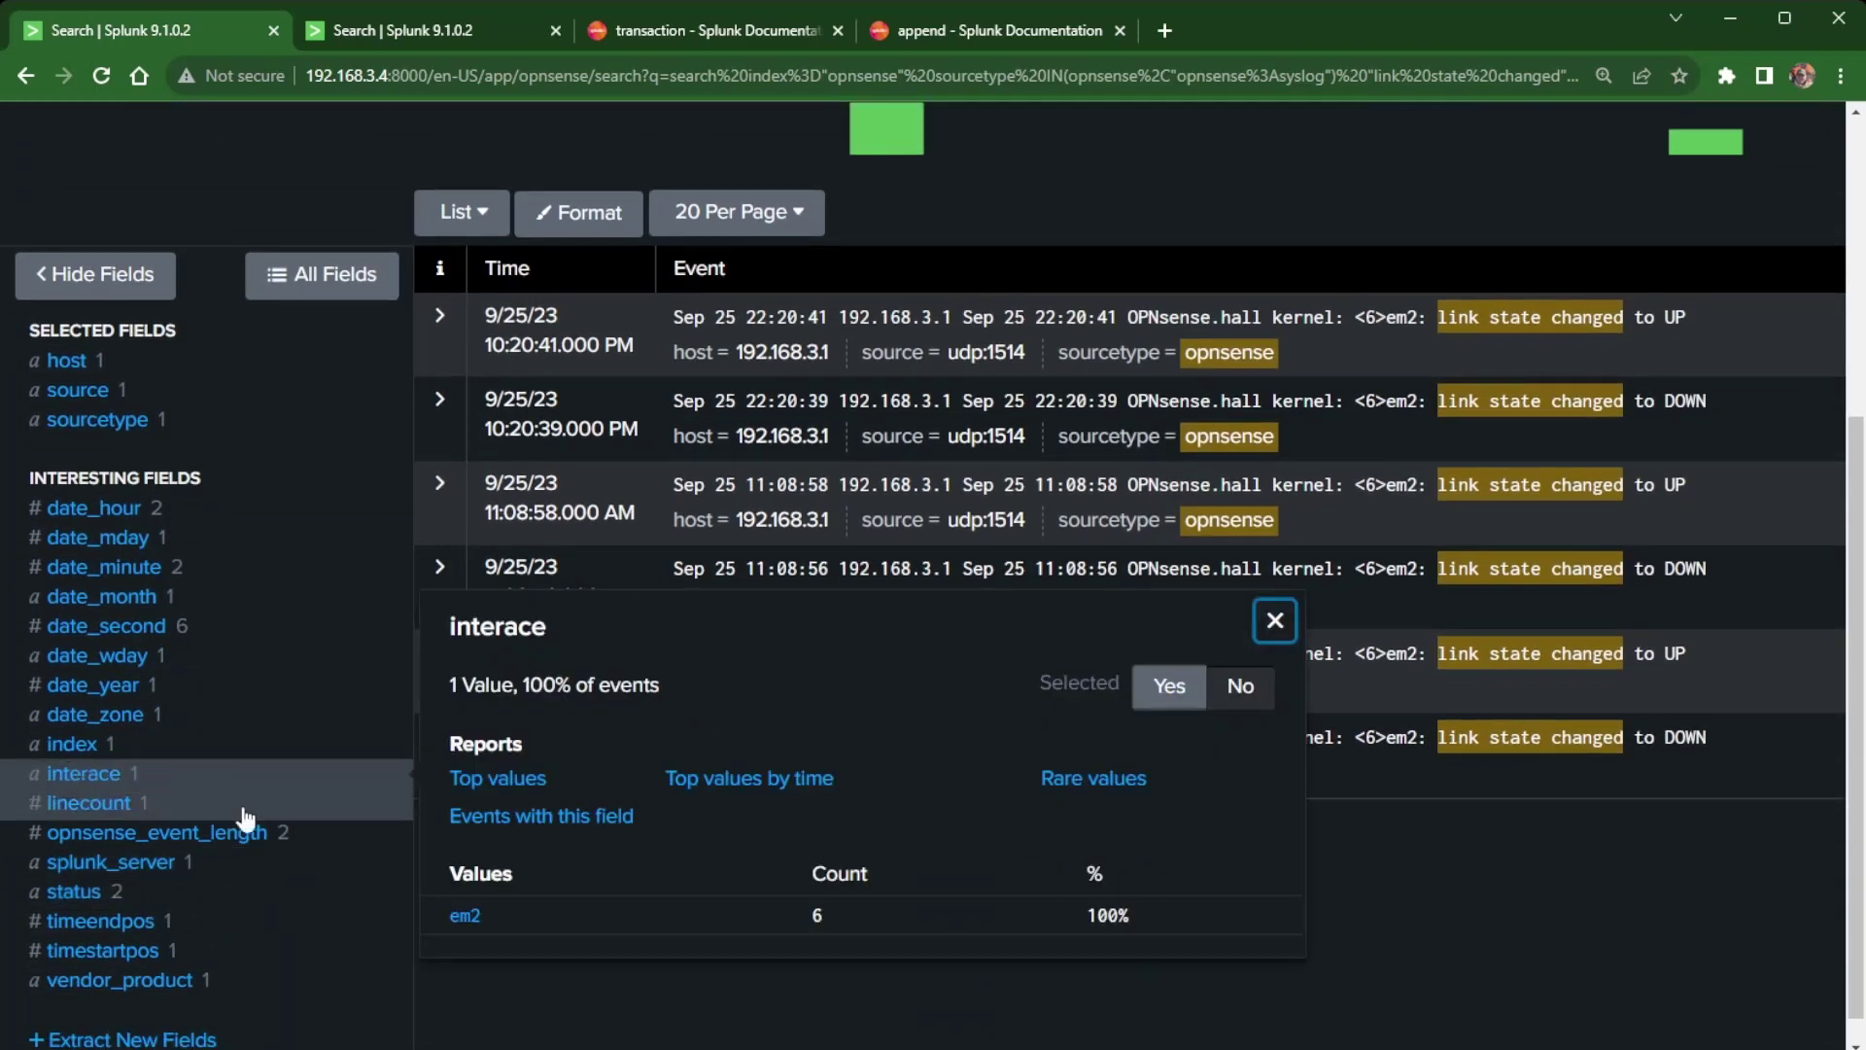
pyautogui.click(74, 894)
# Step: Paste over the rex line, then go back twice to recover the rex/search/transaction query
pyautogui.scroll(4, 139, 909)
pyautogui.click(754, 361)
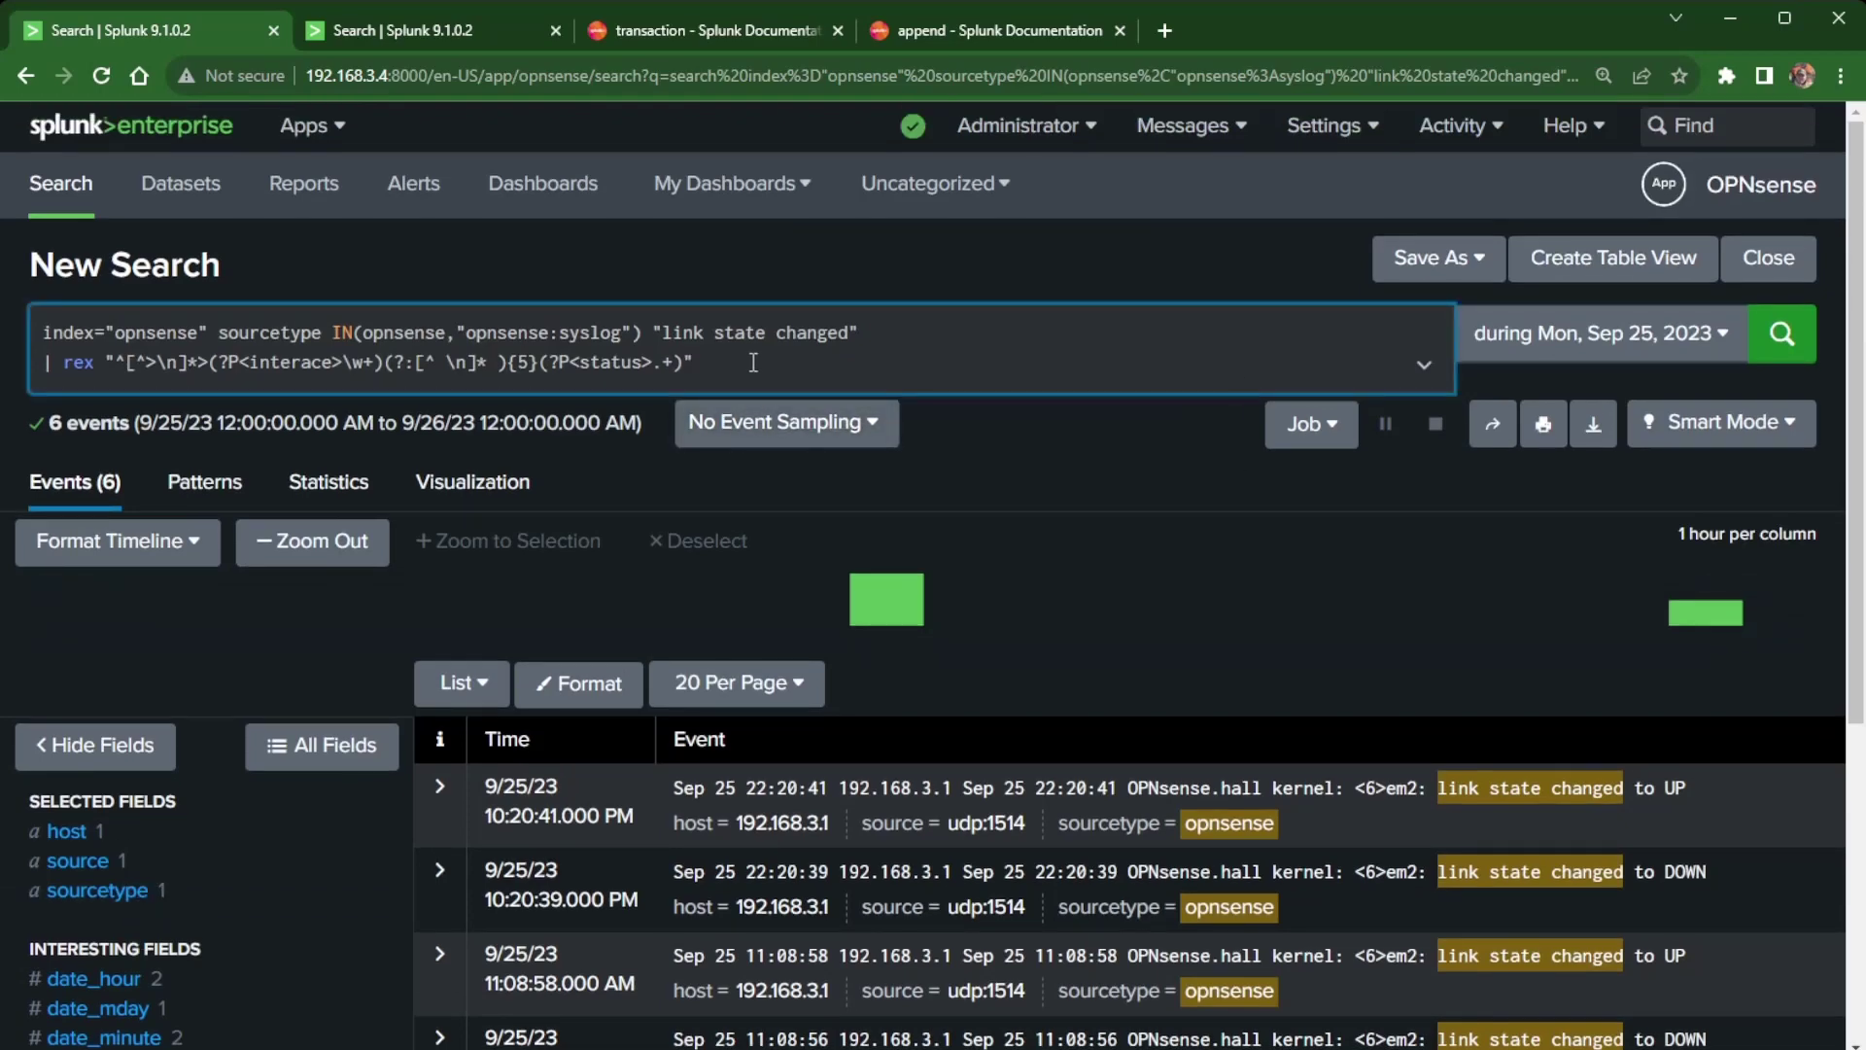
pyautogui.hotkey('shift', 'Home')
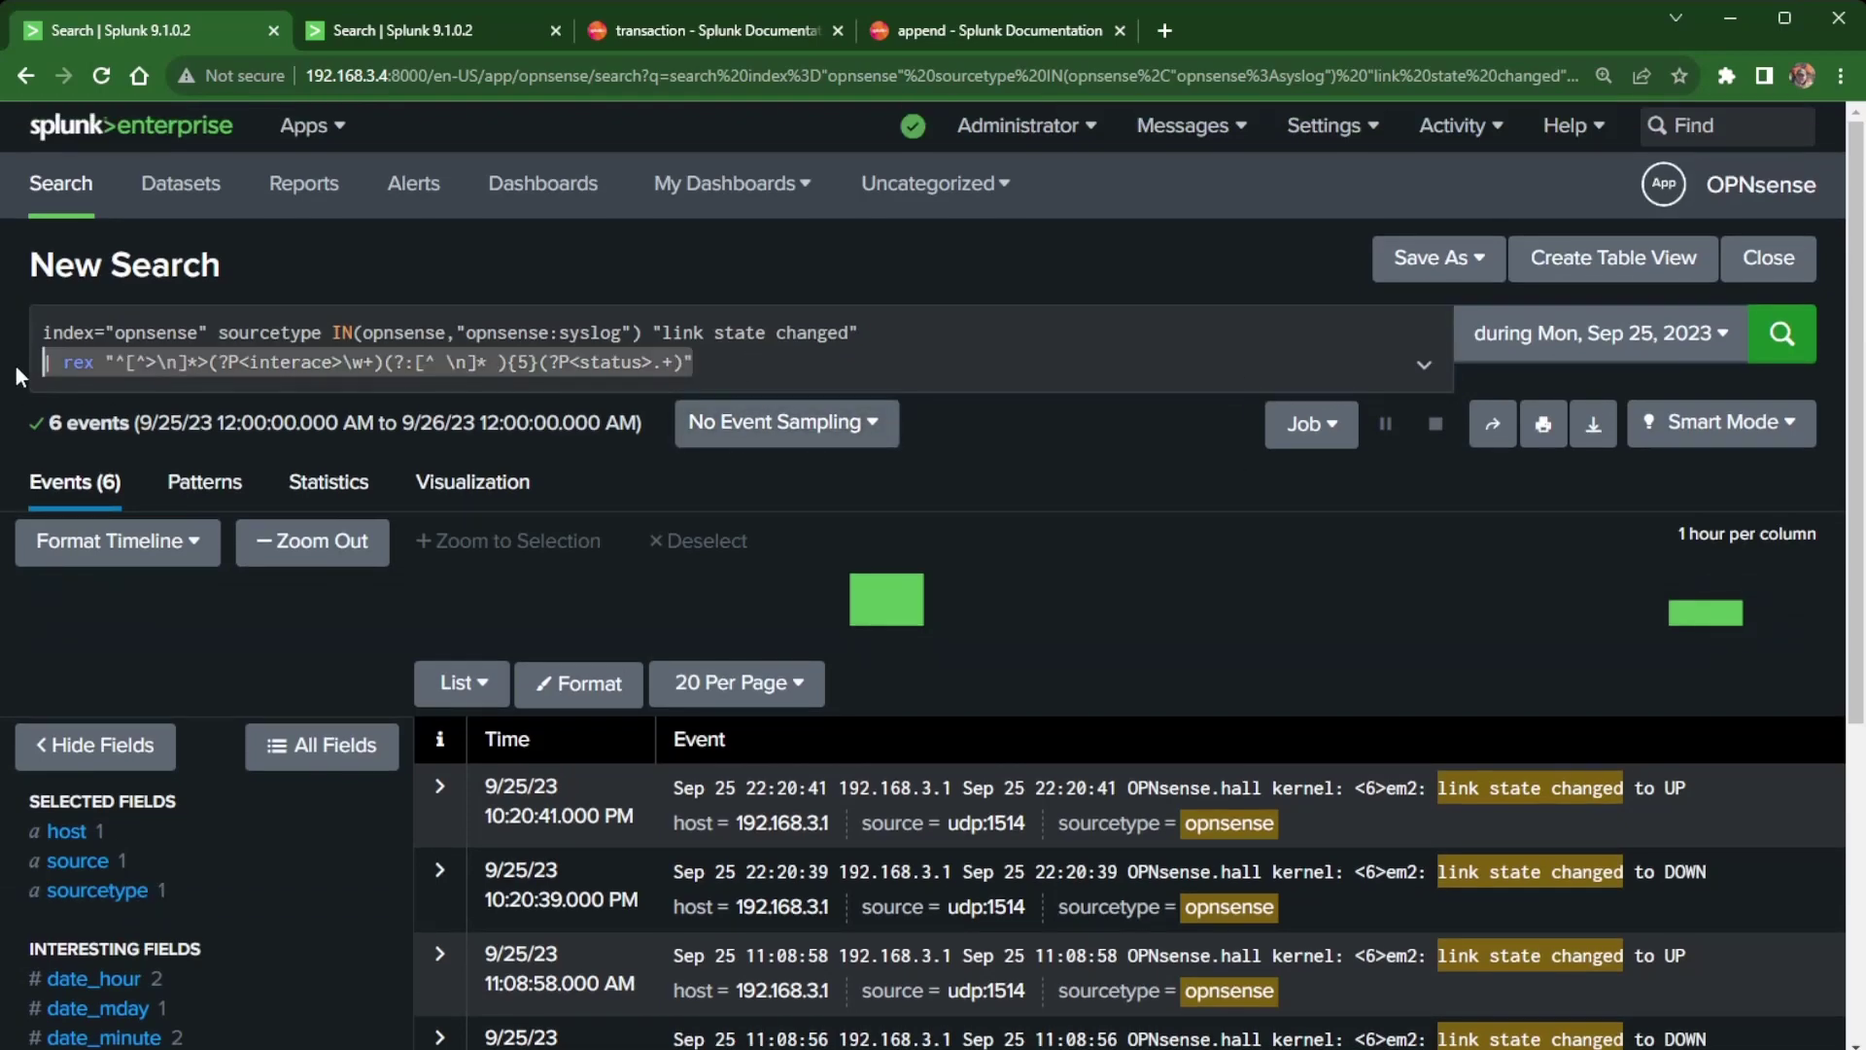
pyautogui.write('^[^>\\n]*>(?P<interace>\\w+)(?:[^ \\n]* ){5}(?P<status>.+)')
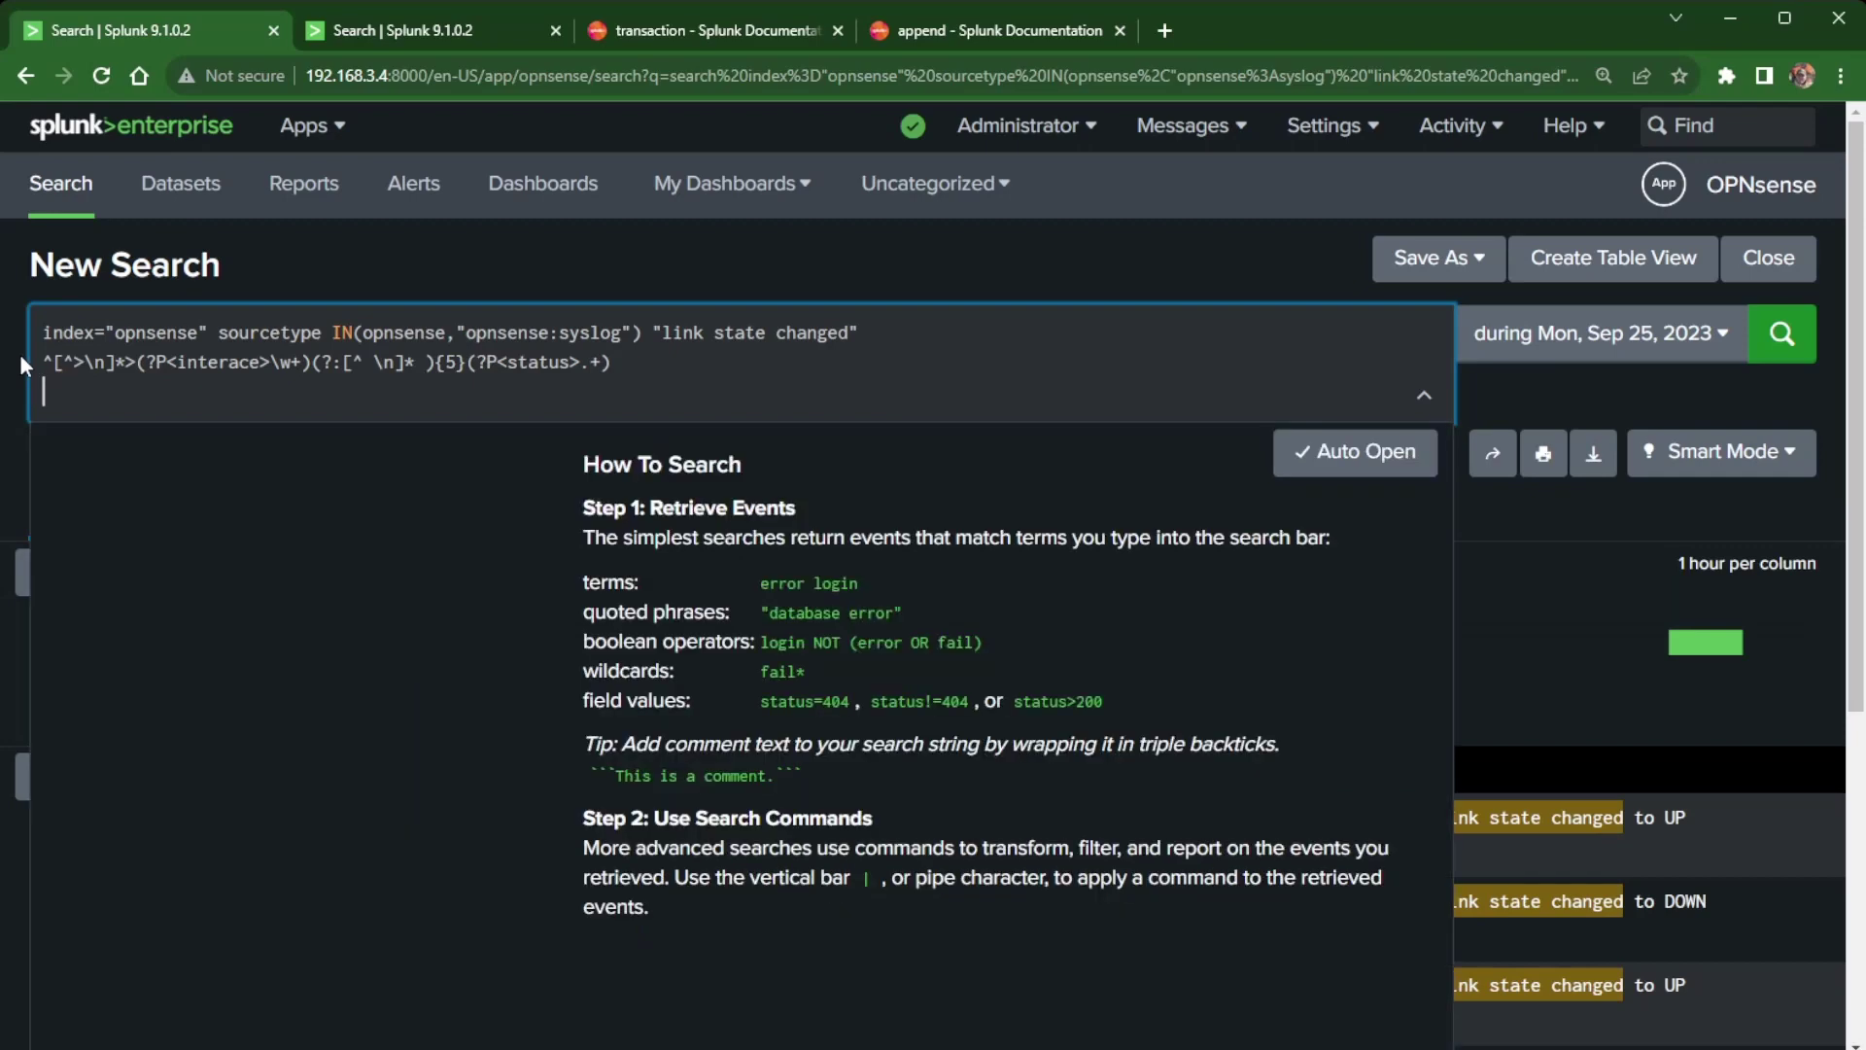
pyautogui.click(26, 78)
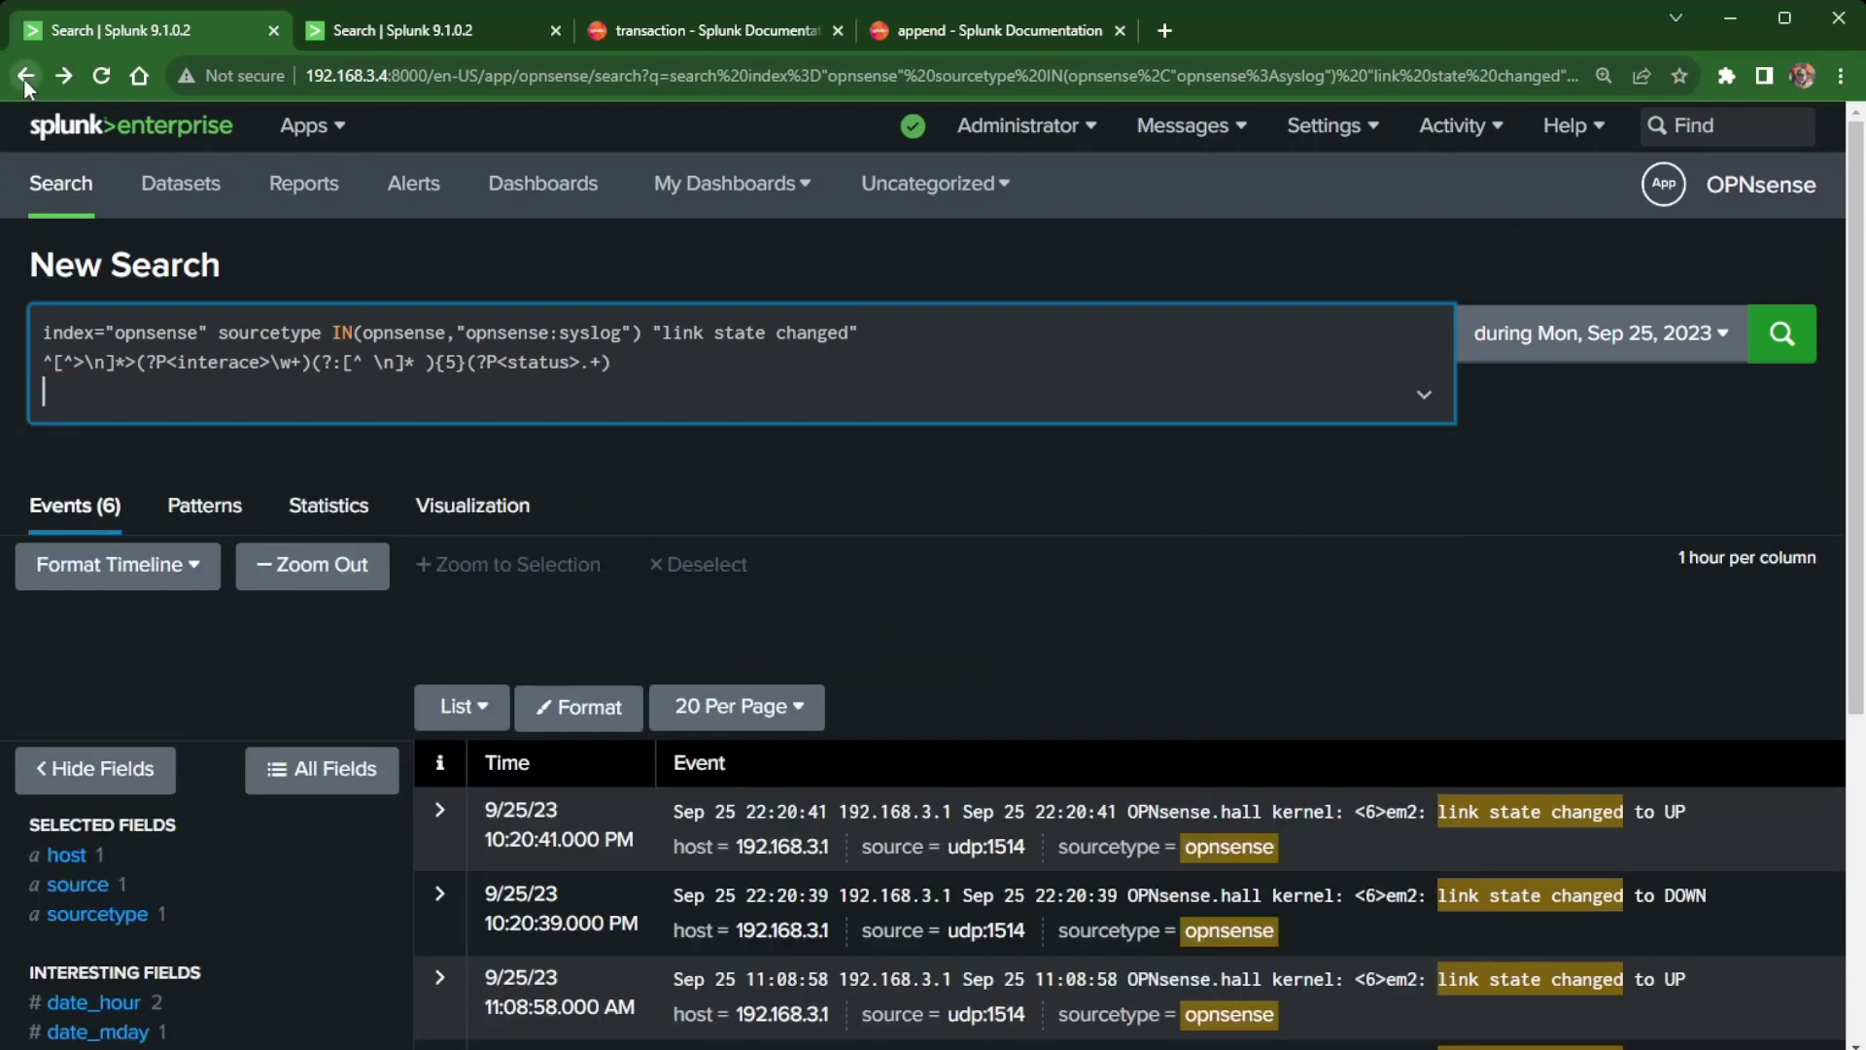
pyautogui.click(25, 78)
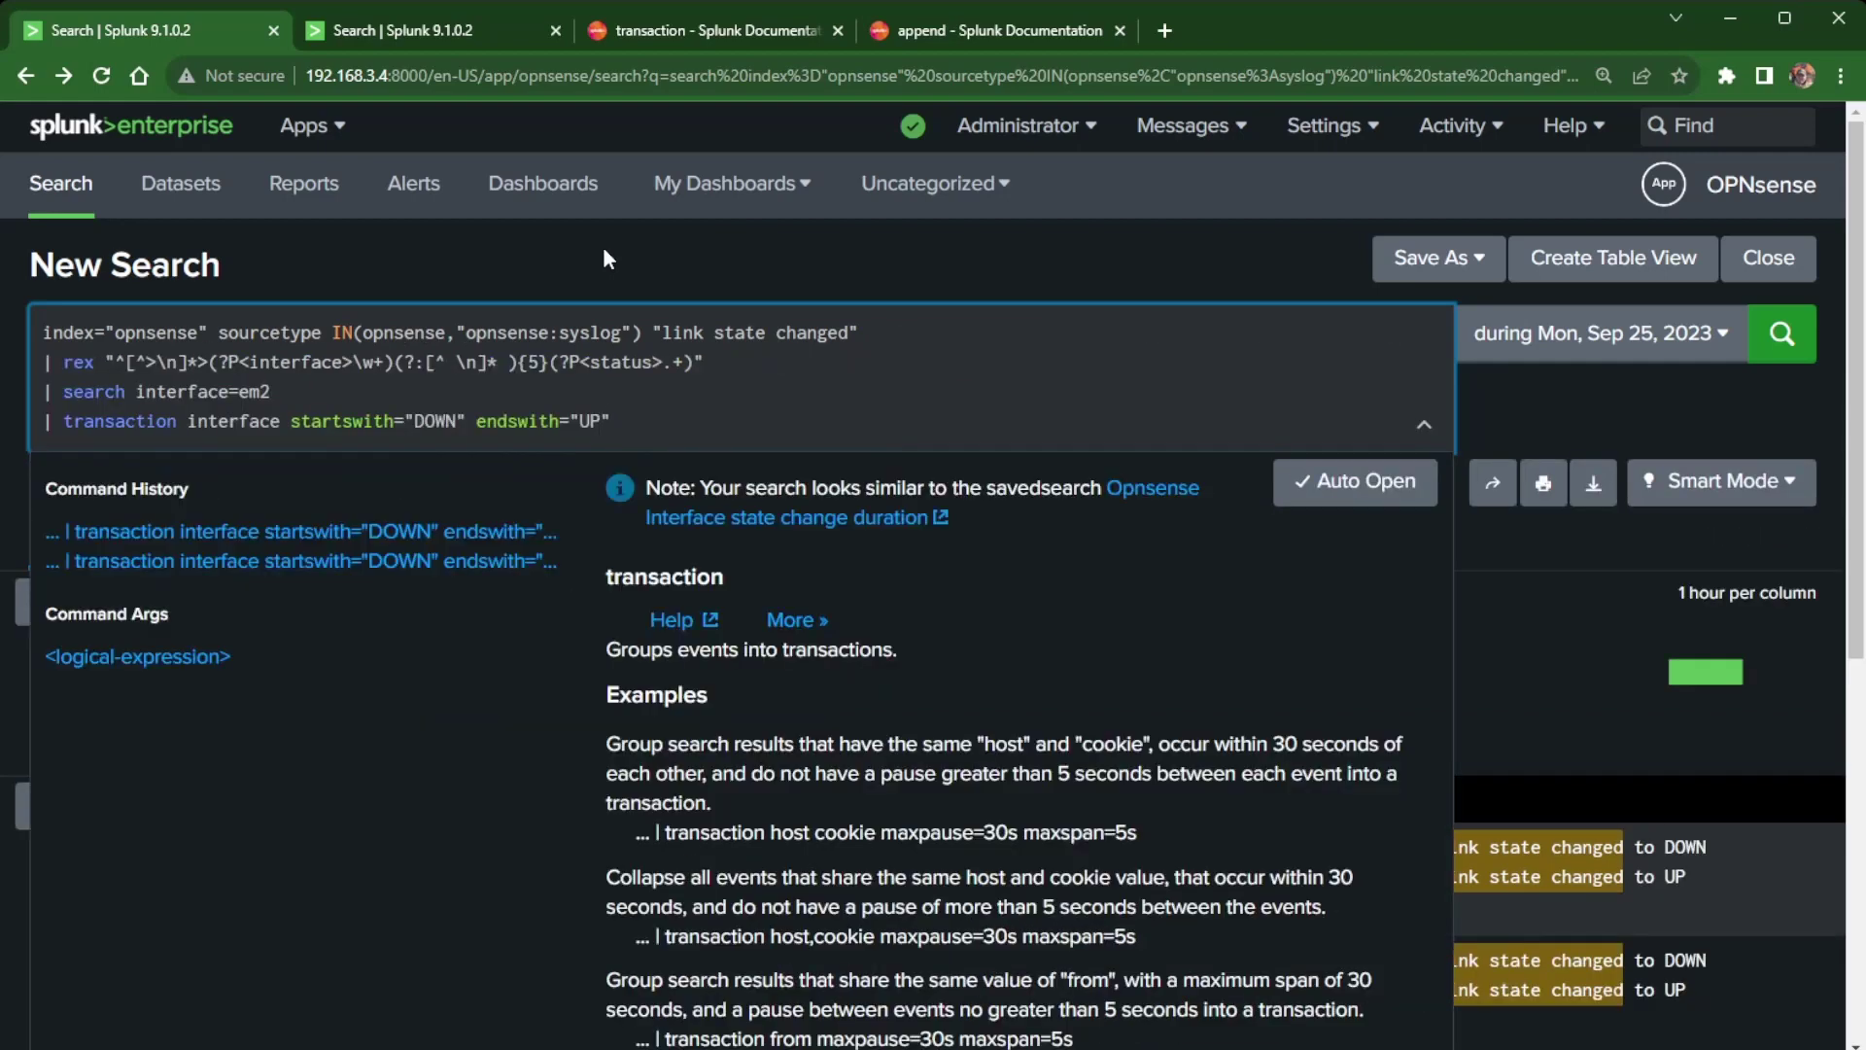
pyautogui.moveTo(282, 392); pyautogui.dragTo(28, 393)
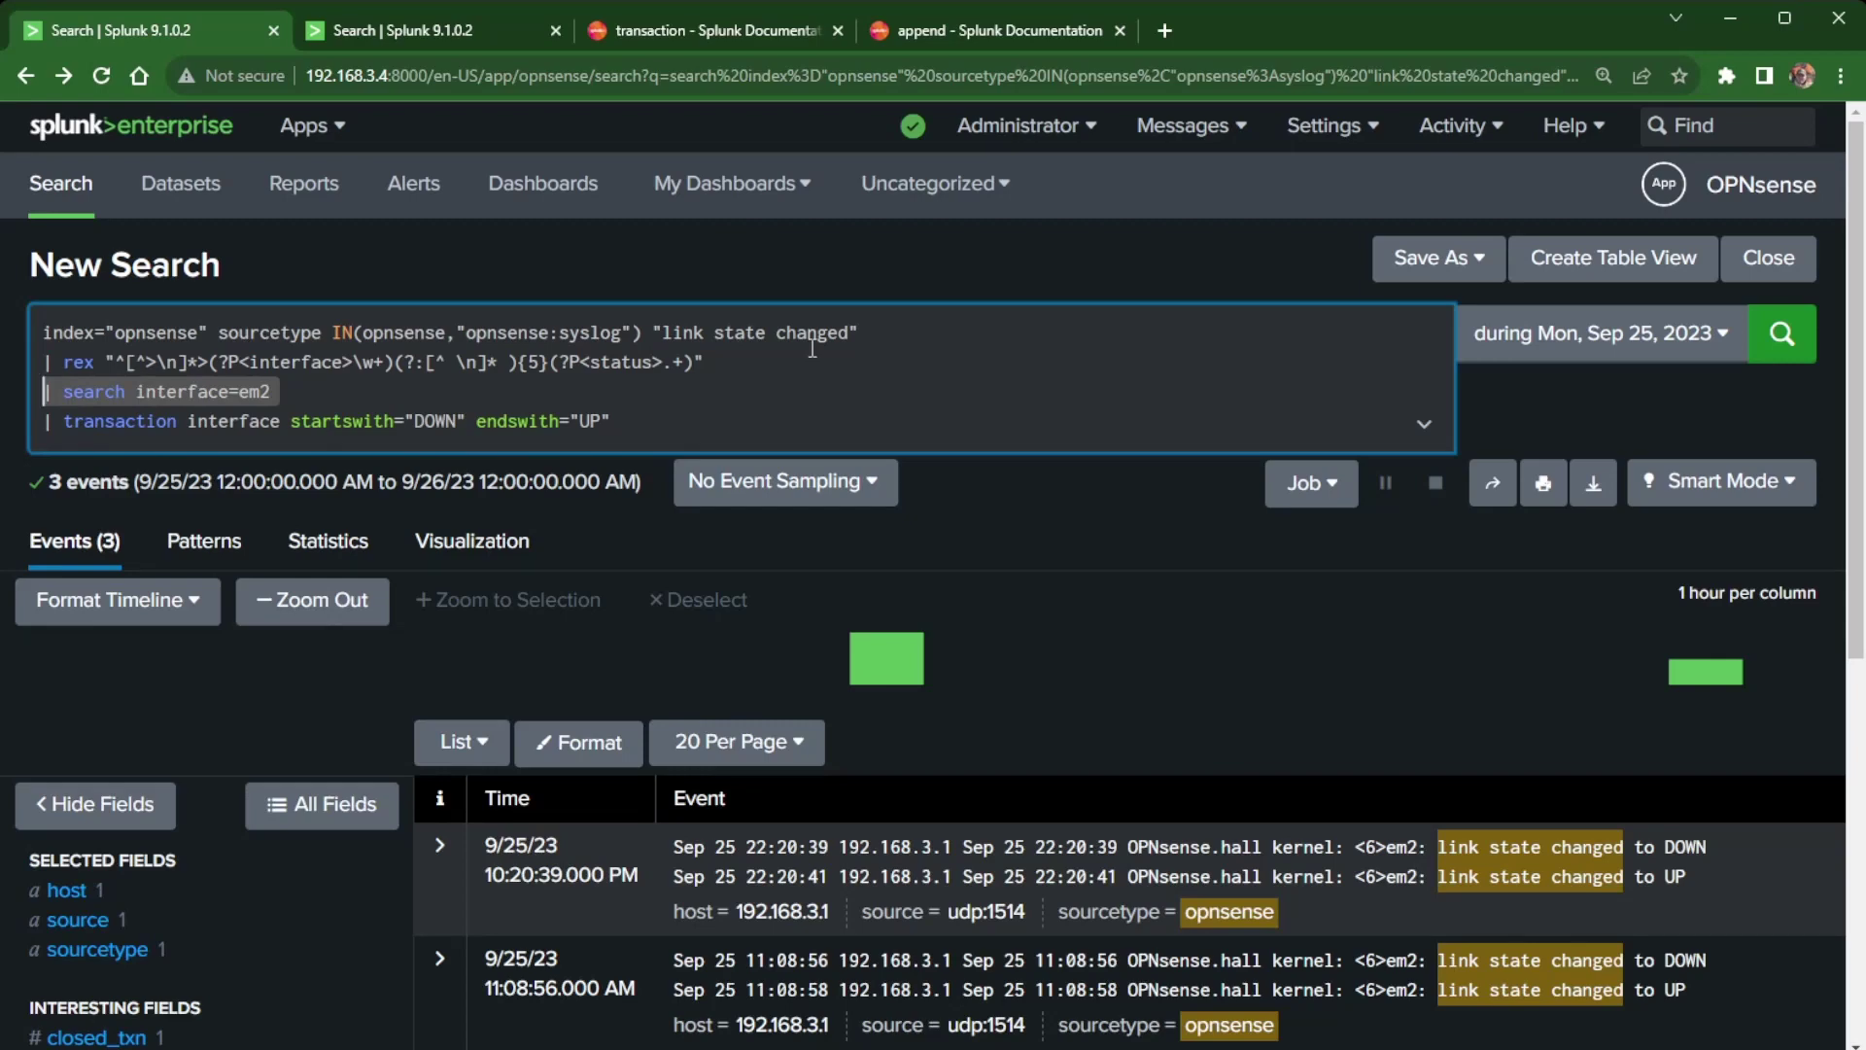
# Step: Change the interface filter from em2 to em0 and rerun the search
pyautogui.click(291, 391)
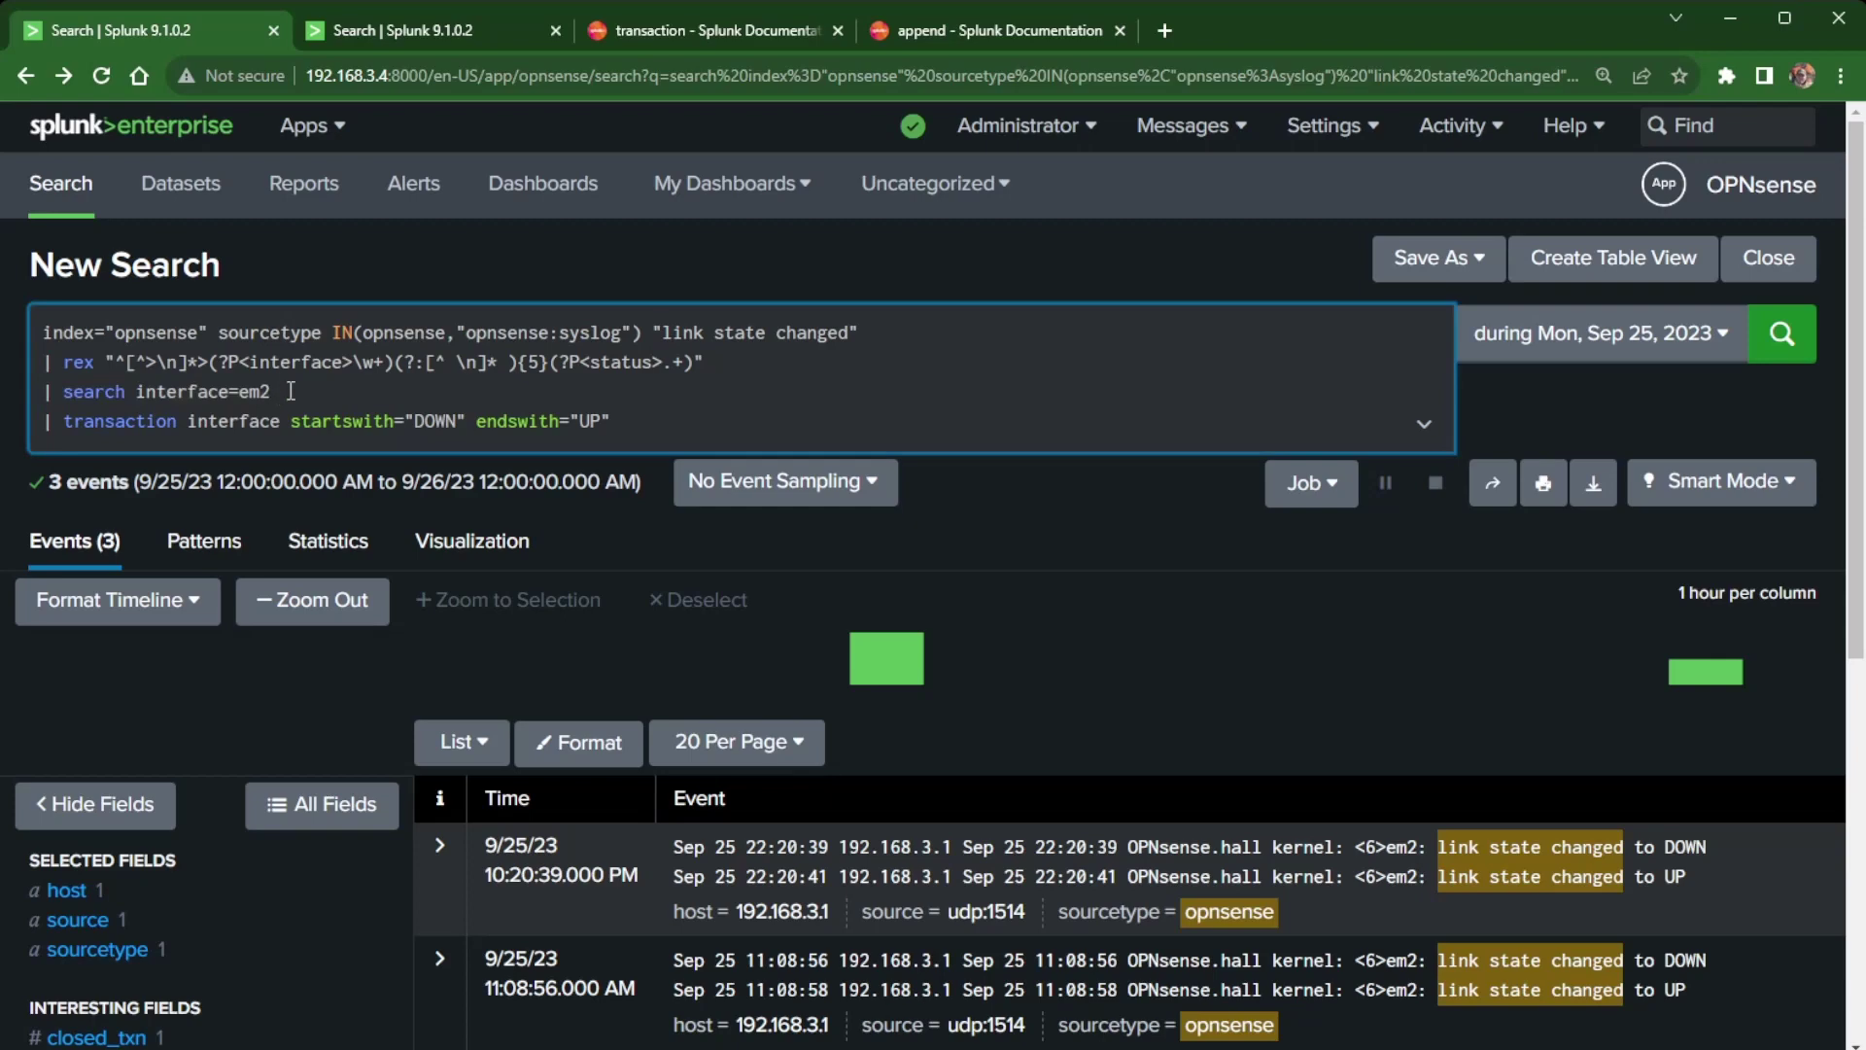
pyautogui.press('BackSpace')
pyautogui.press('BackSpace')
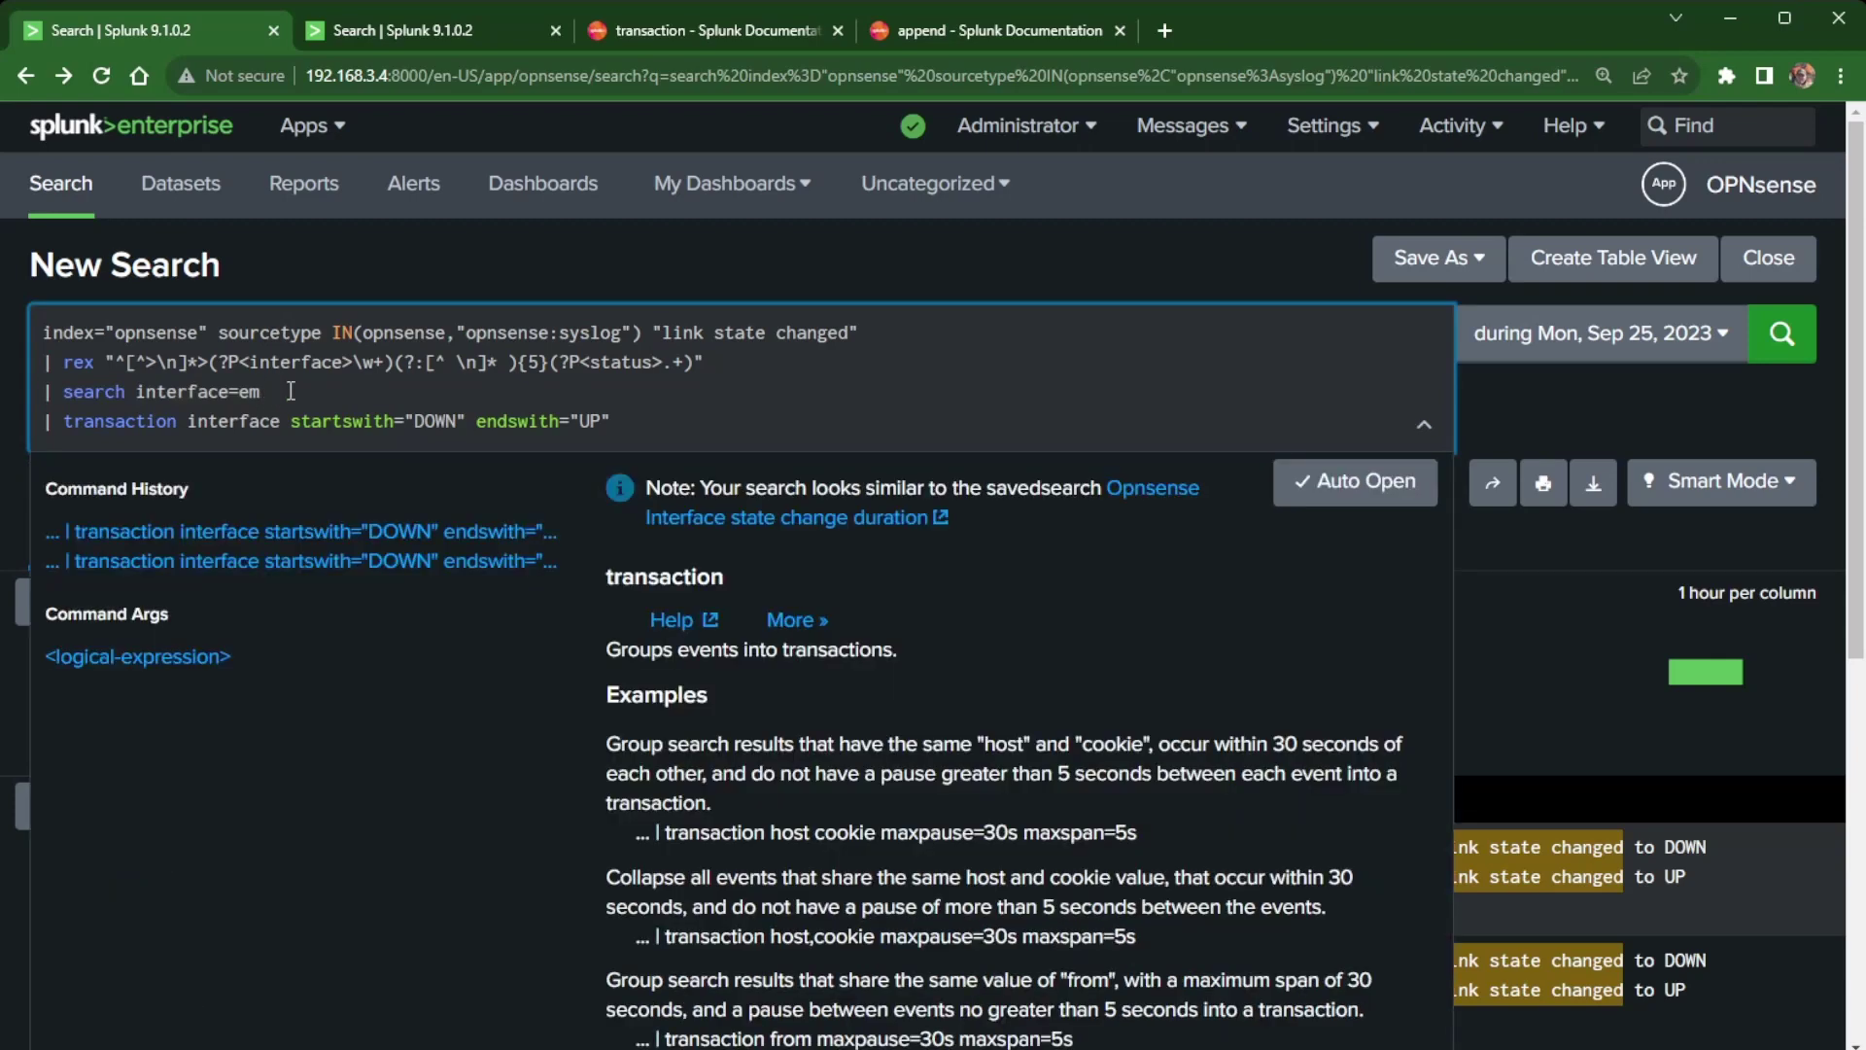
pyautogui.write('0')
pyautogui.press('Return')
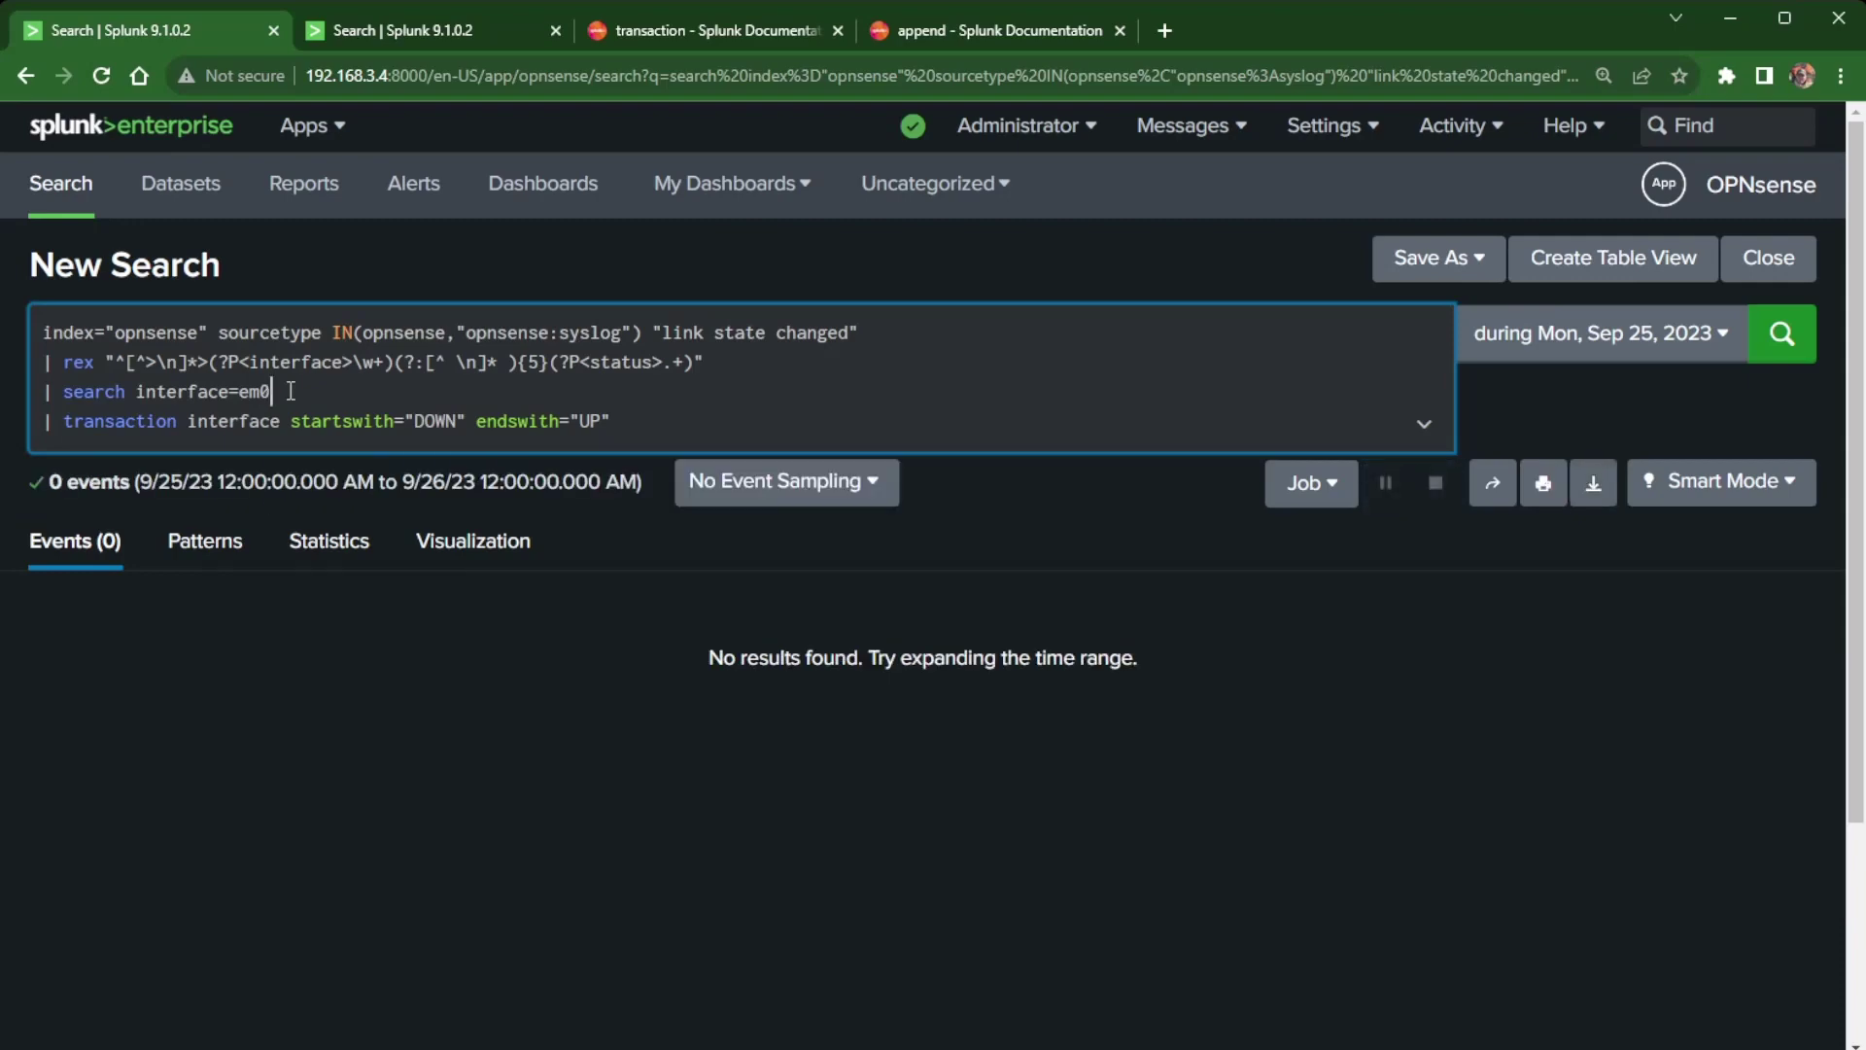
# Step: Try the em0 search over Last 7 days, then return to the Sep 25 search
pyautogui.click(1576, 342)
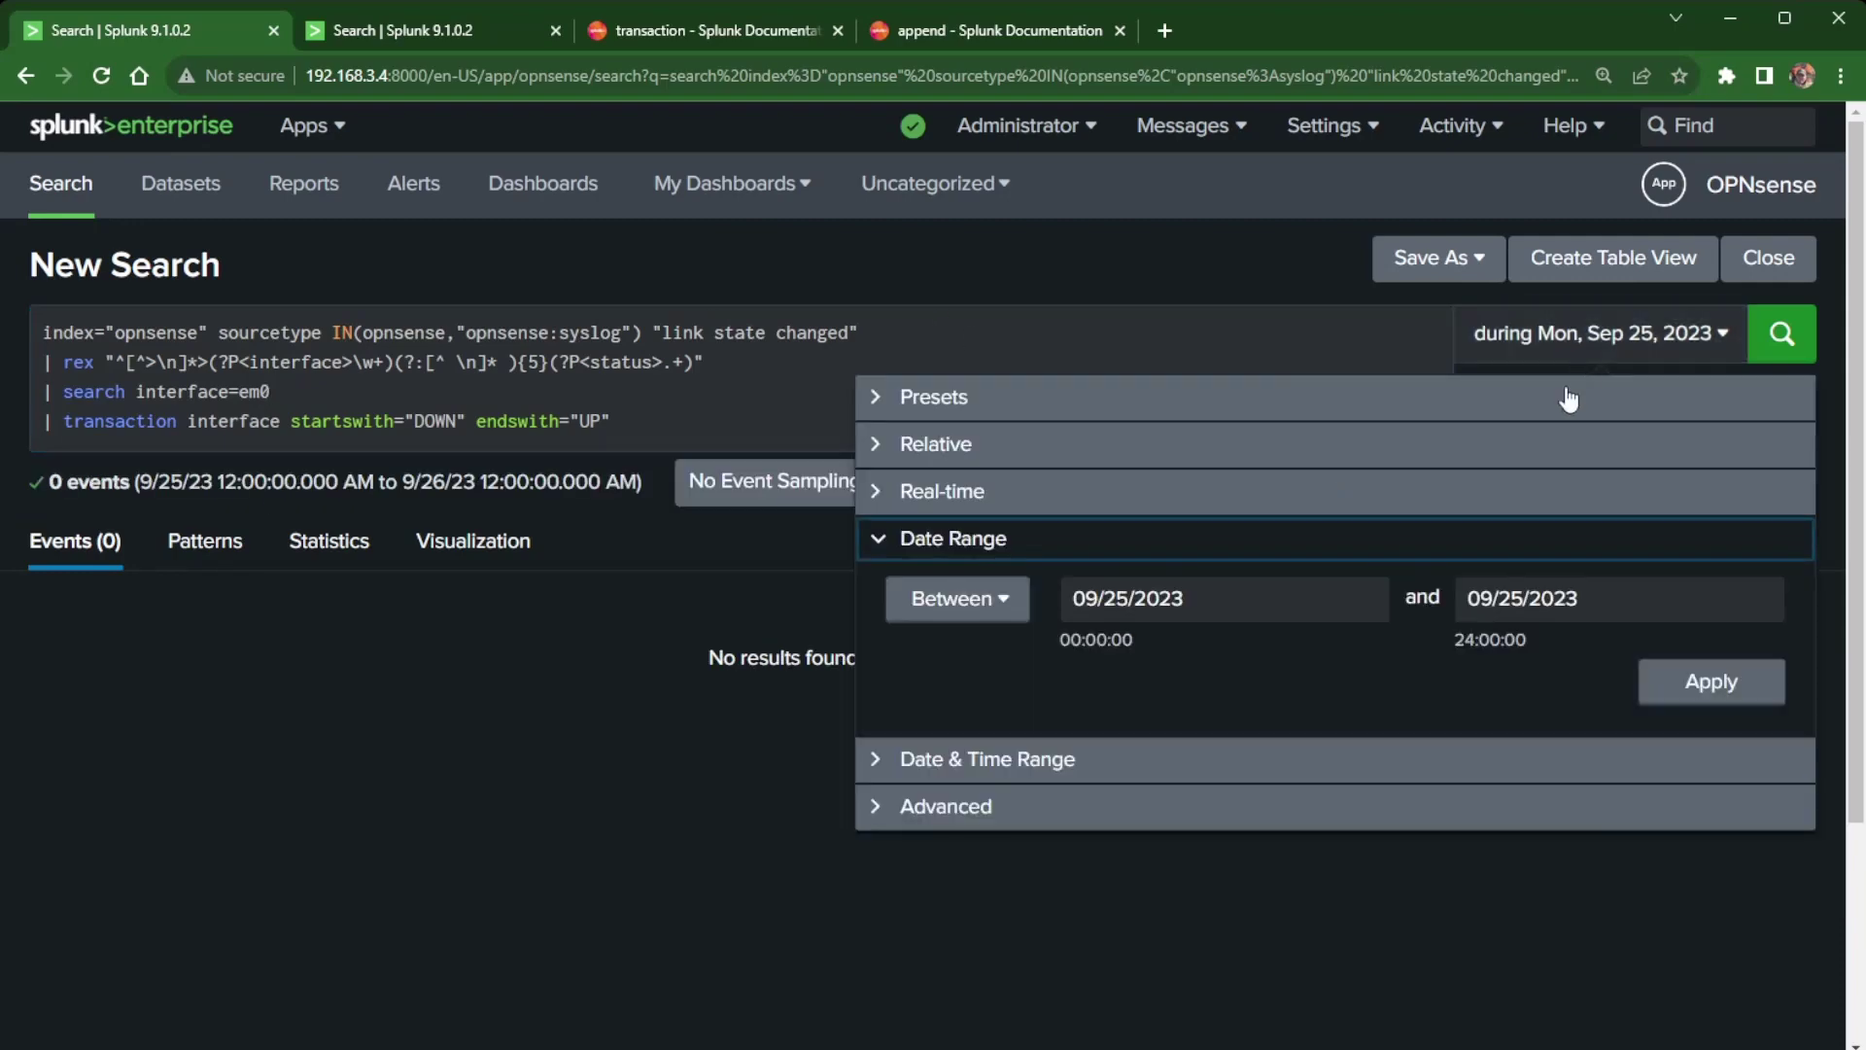
pyautogui.click(1151, 443)
pyautogui.click(1241, 398)
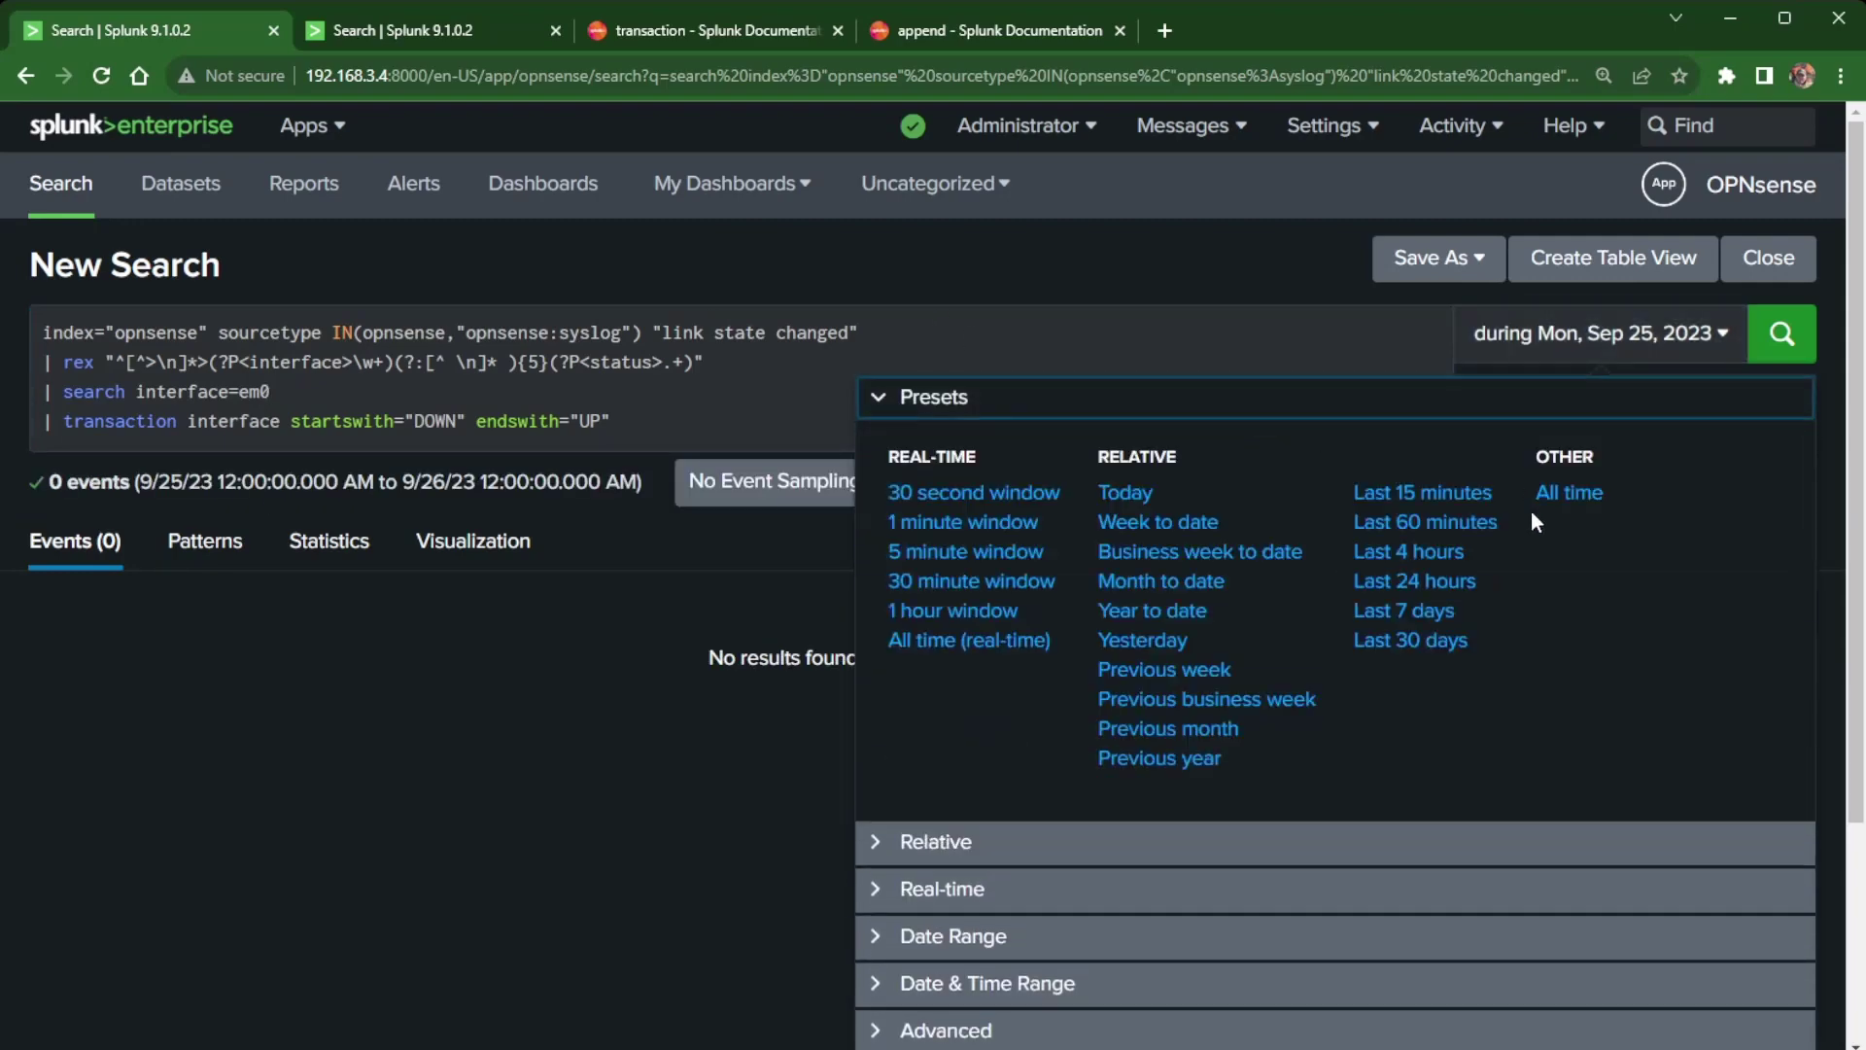
pyautogui.click(1429, 612)
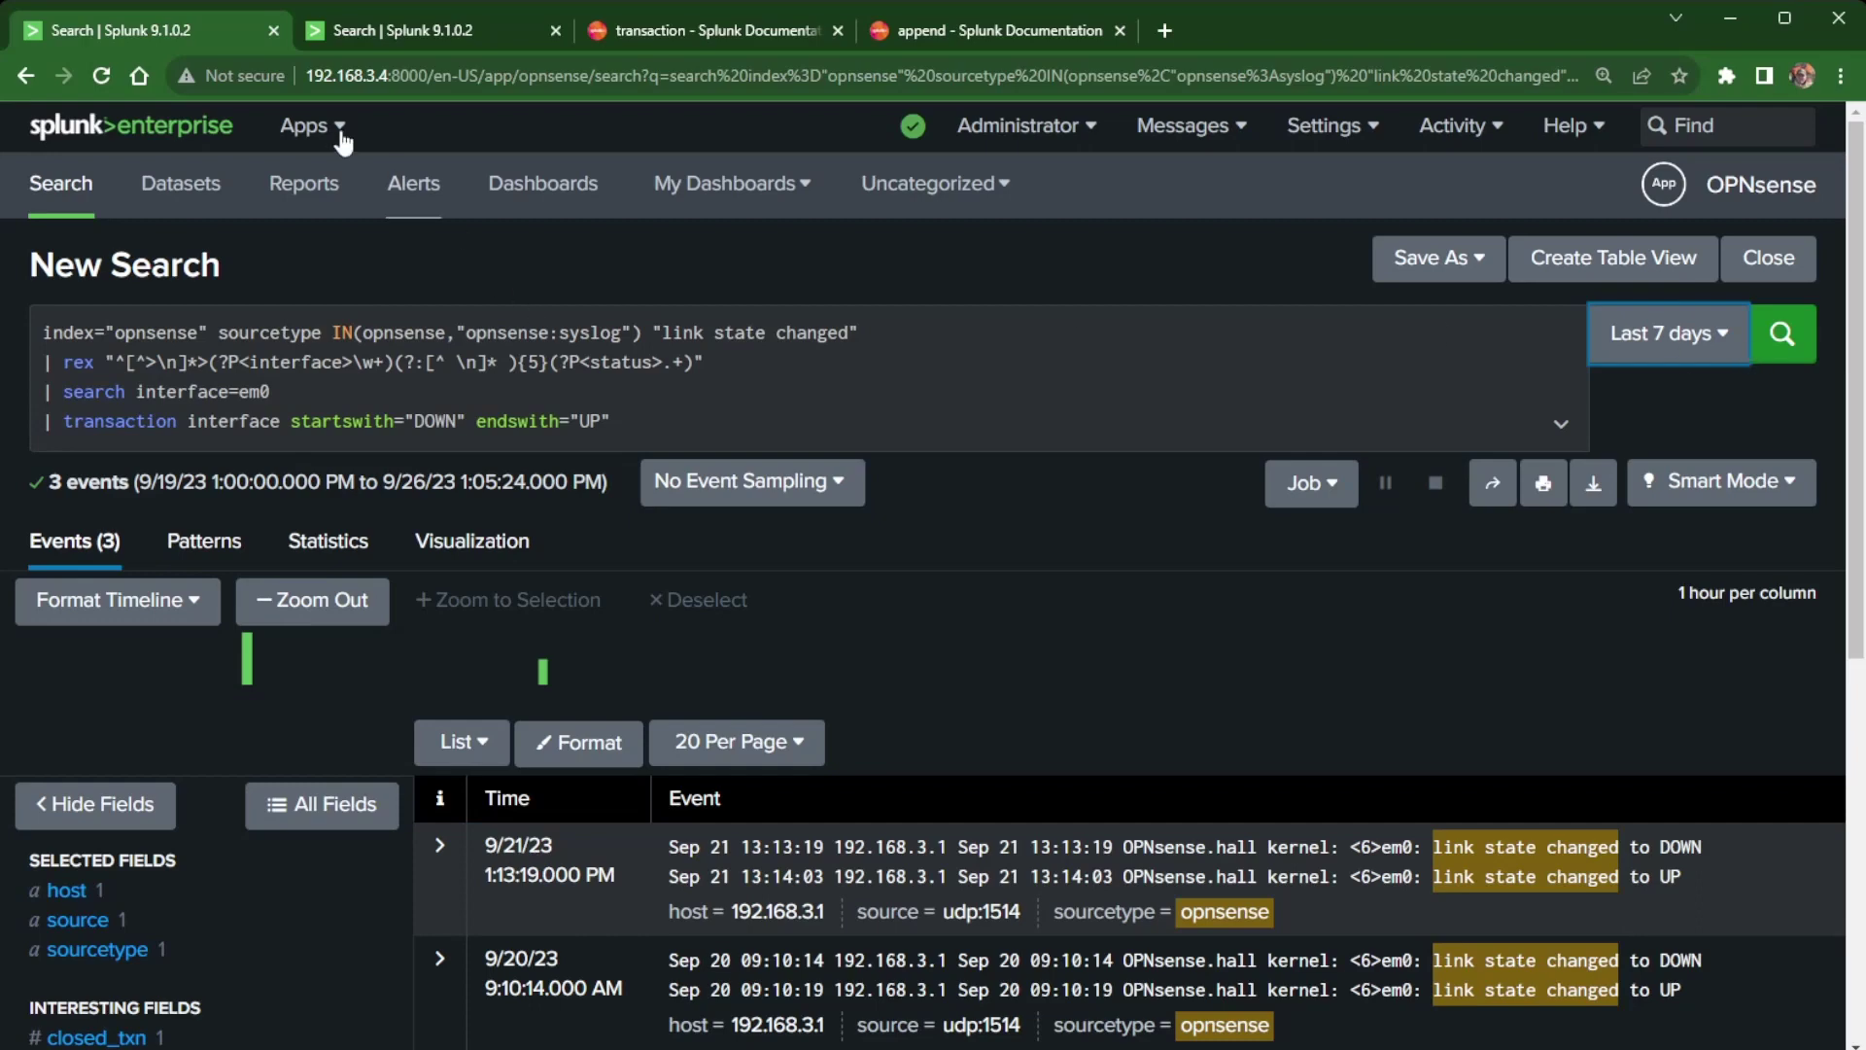
pyautogui.click(39, 75)
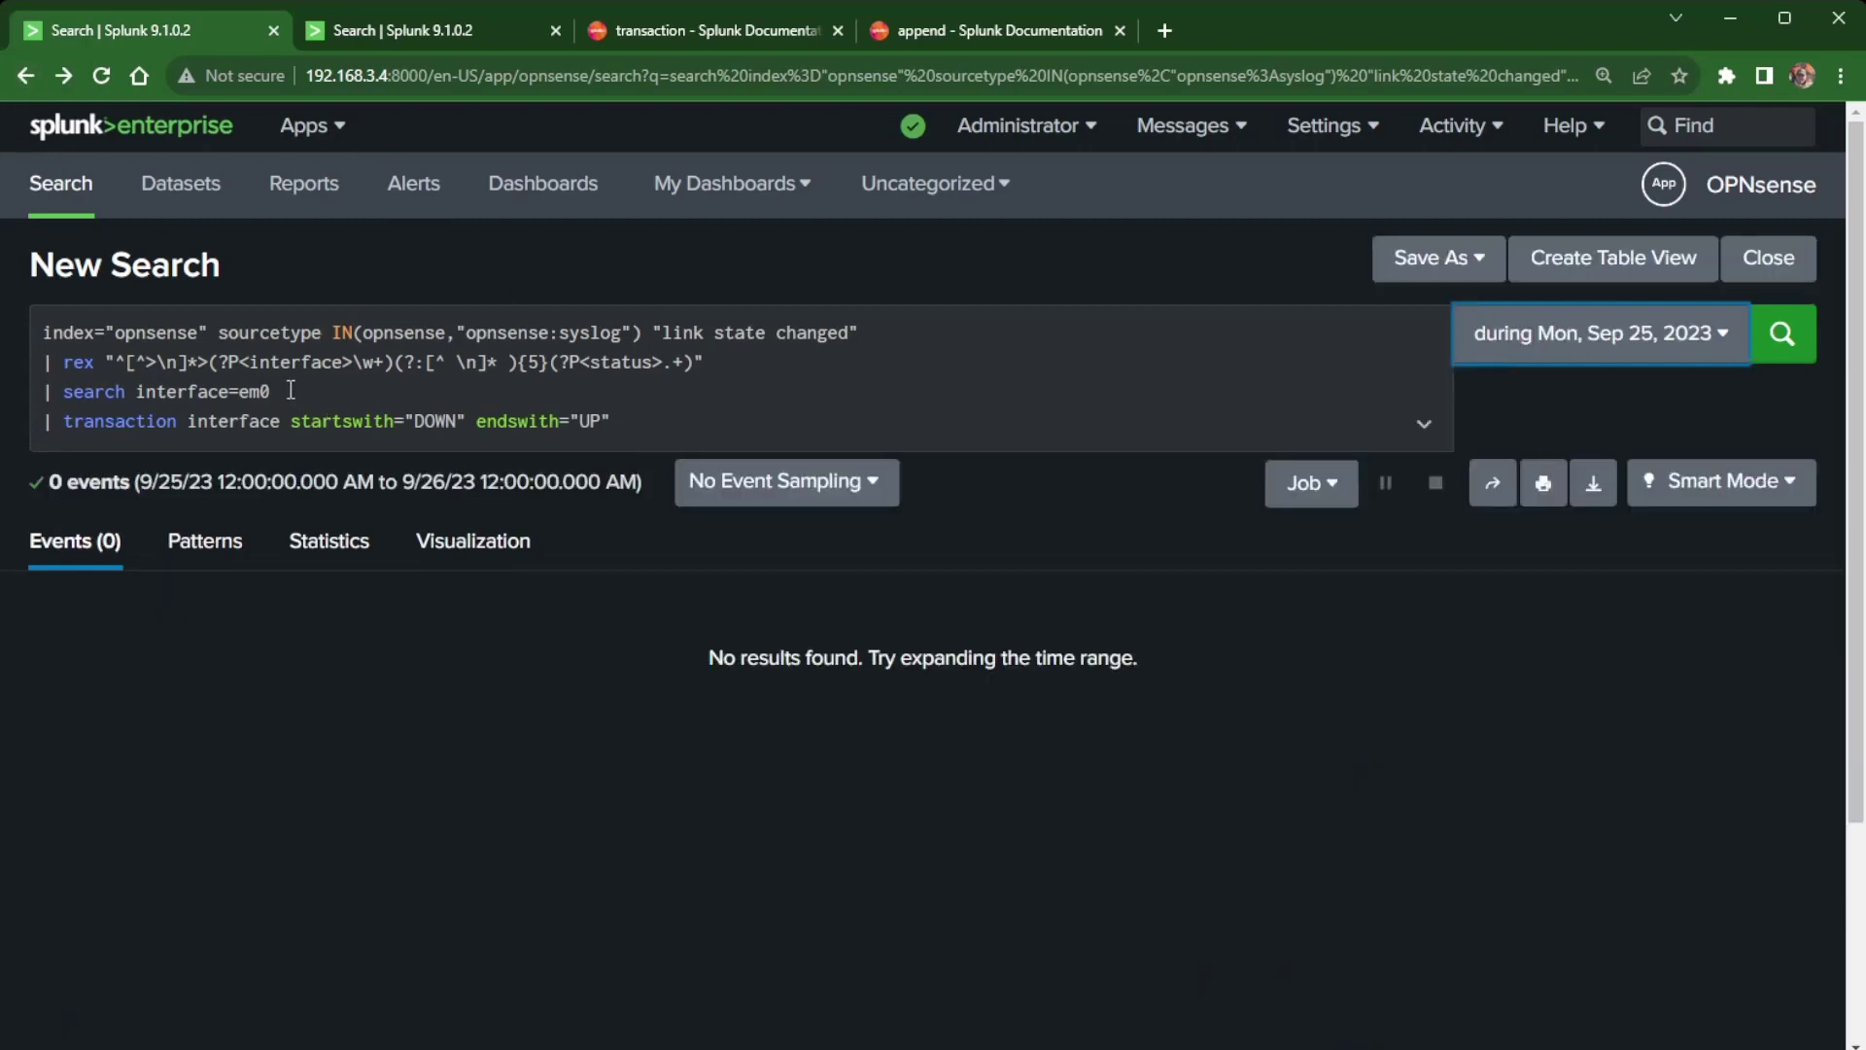
pyautogui.moveTo(291, 391); pyautogui.dragTo(3, 387)
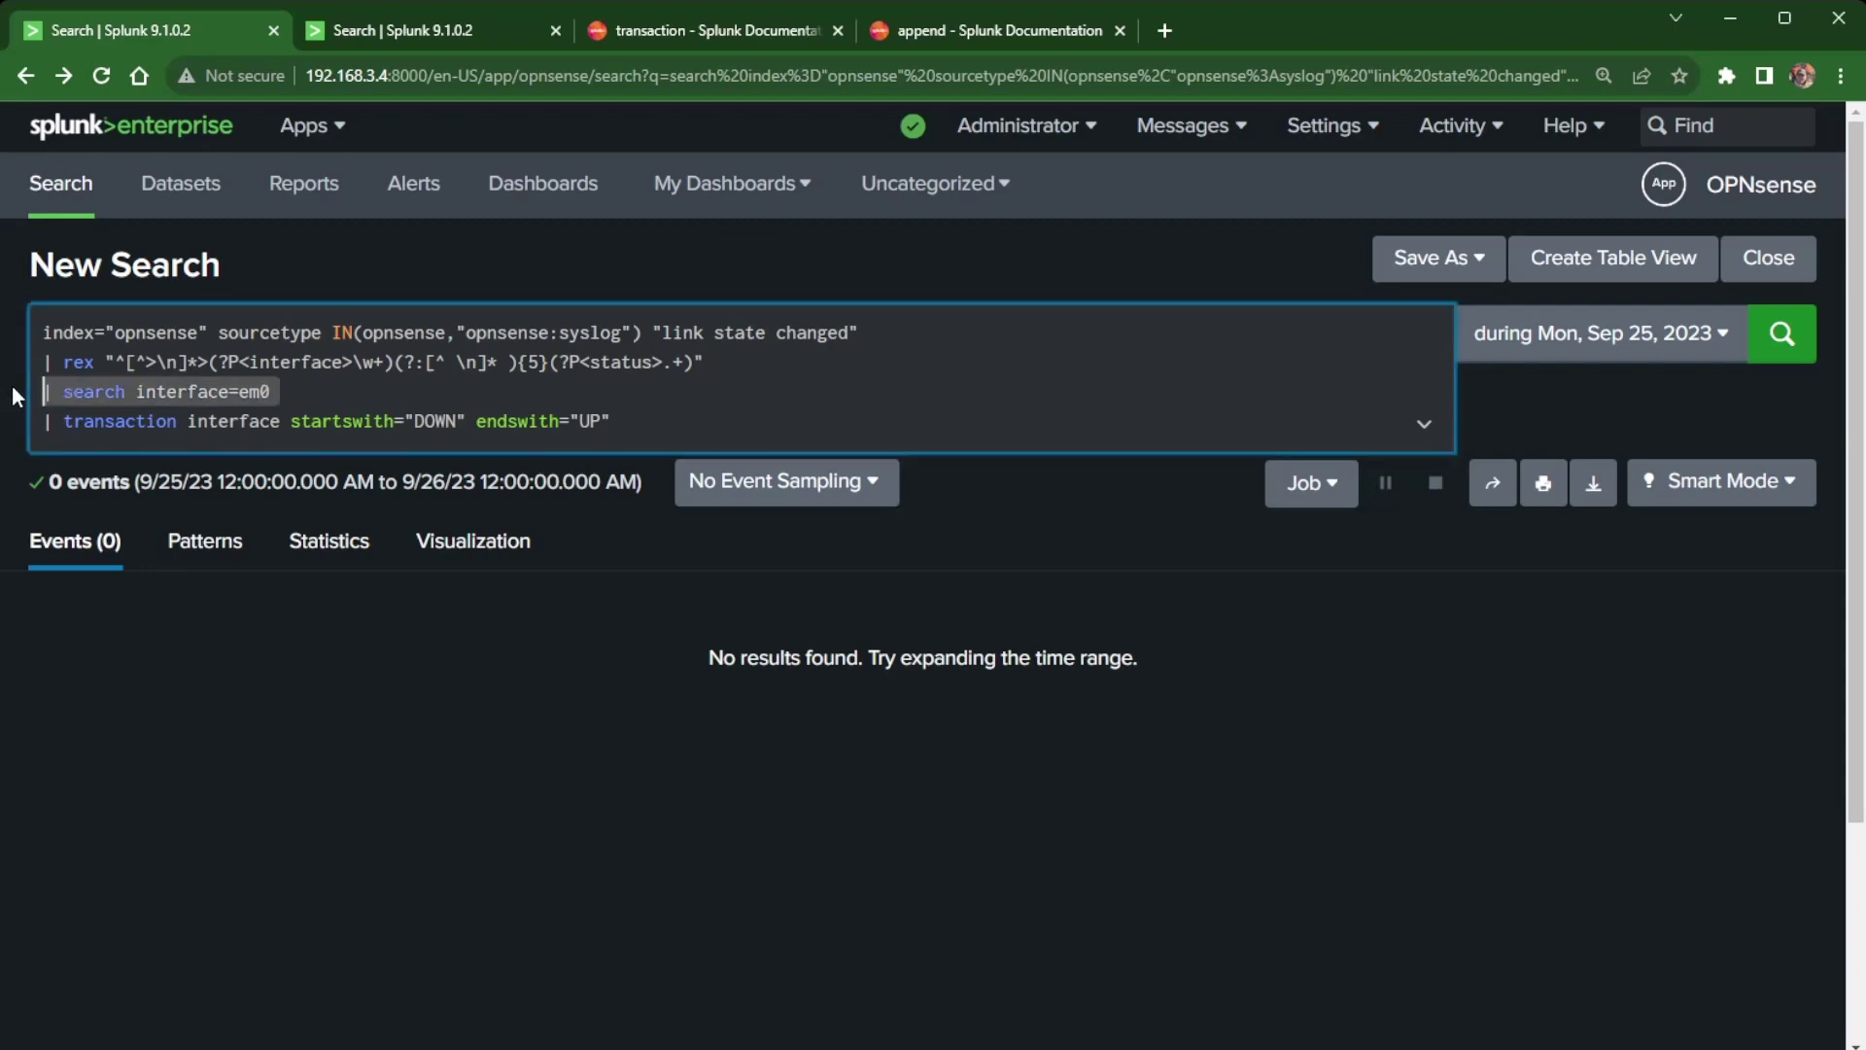
# Step: Remove the em0 filter line and rerun the transaction search over Last 24 hours
pyautogui.press('Delete')
pyautogui.press('Delete')
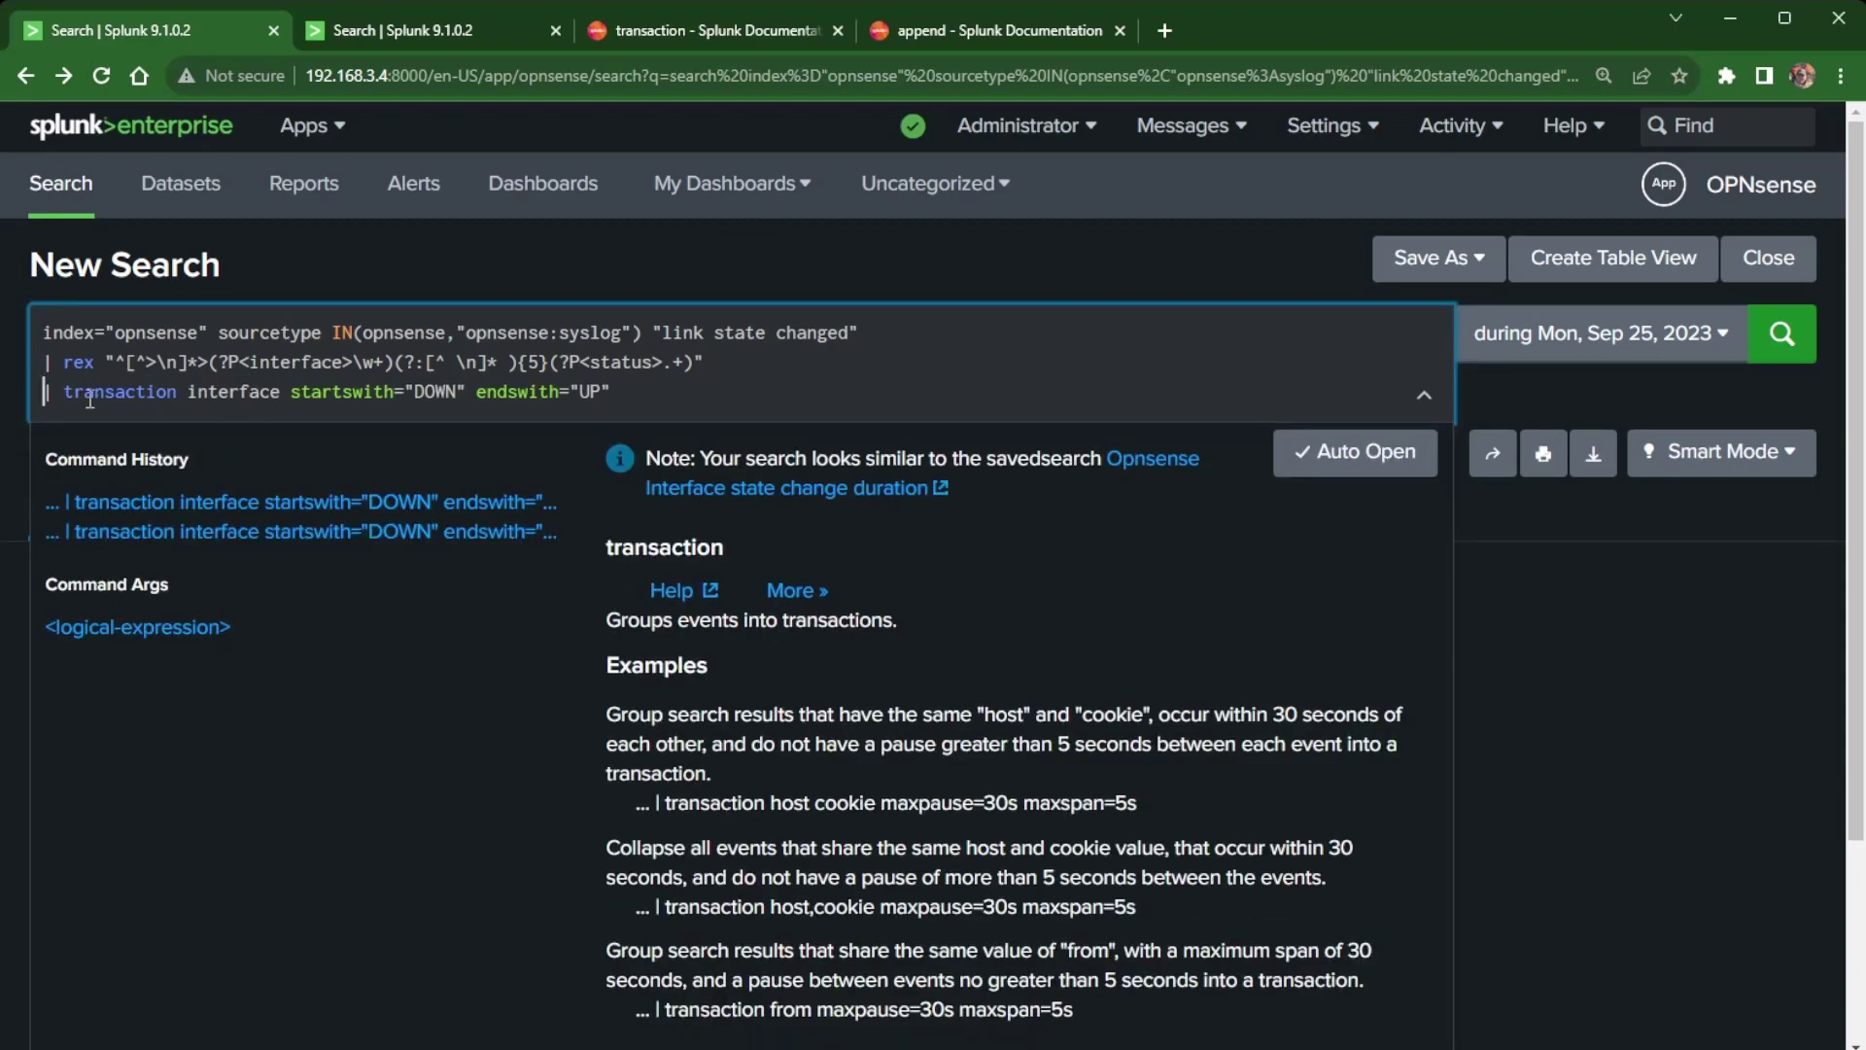
pyautogui.click(1617, 340)
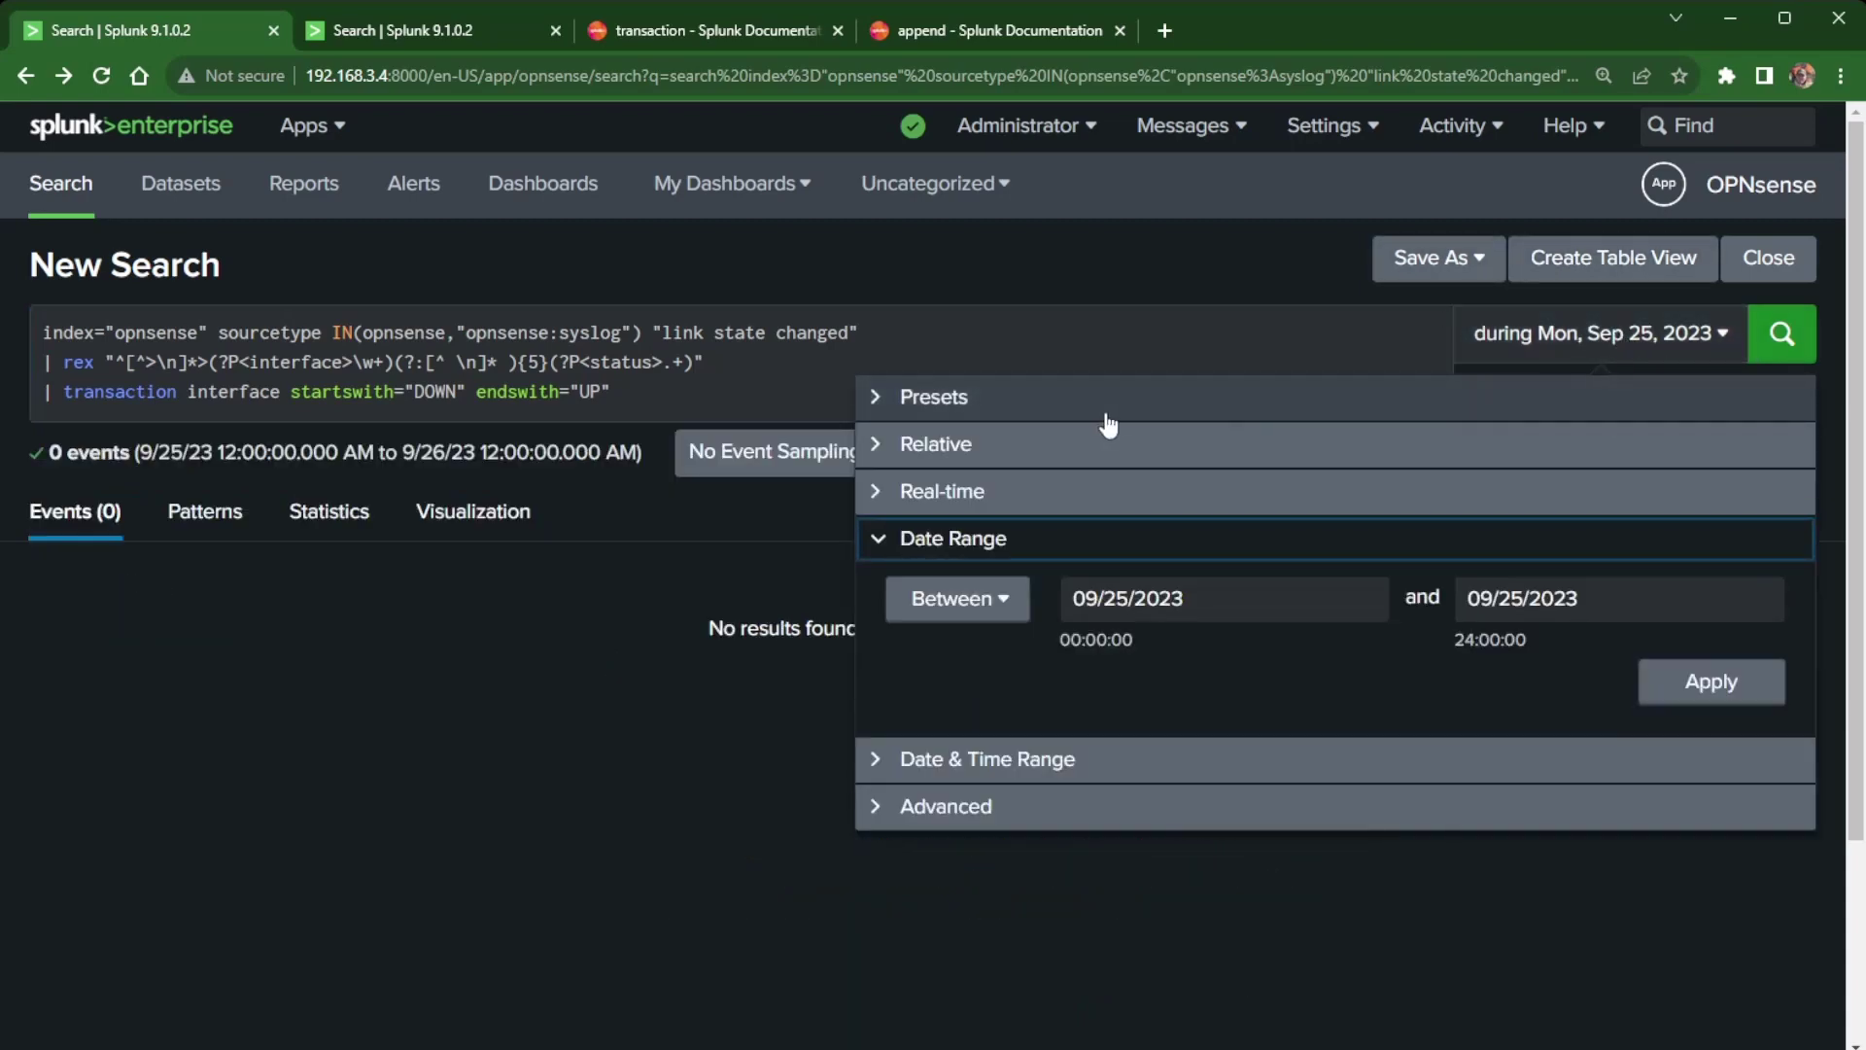
pyautogui.click(1030, 399)
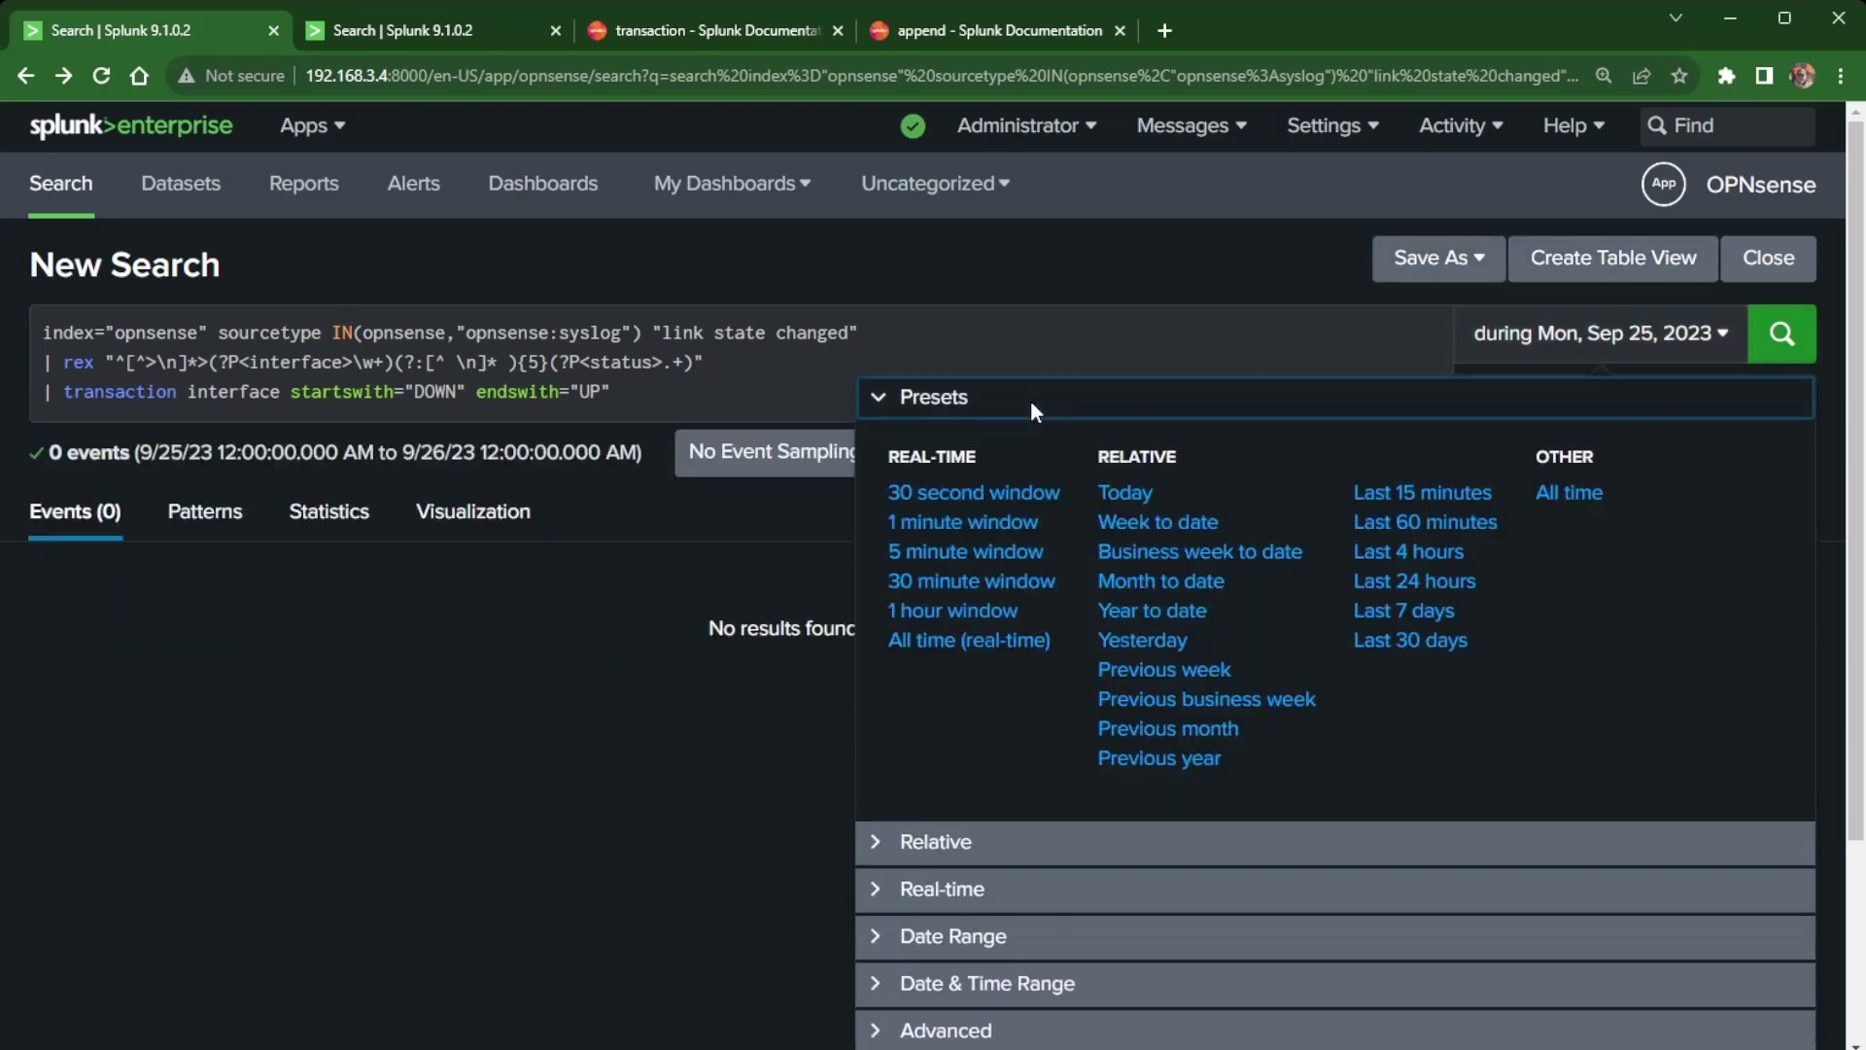
pyautogui.click(1455, 586)
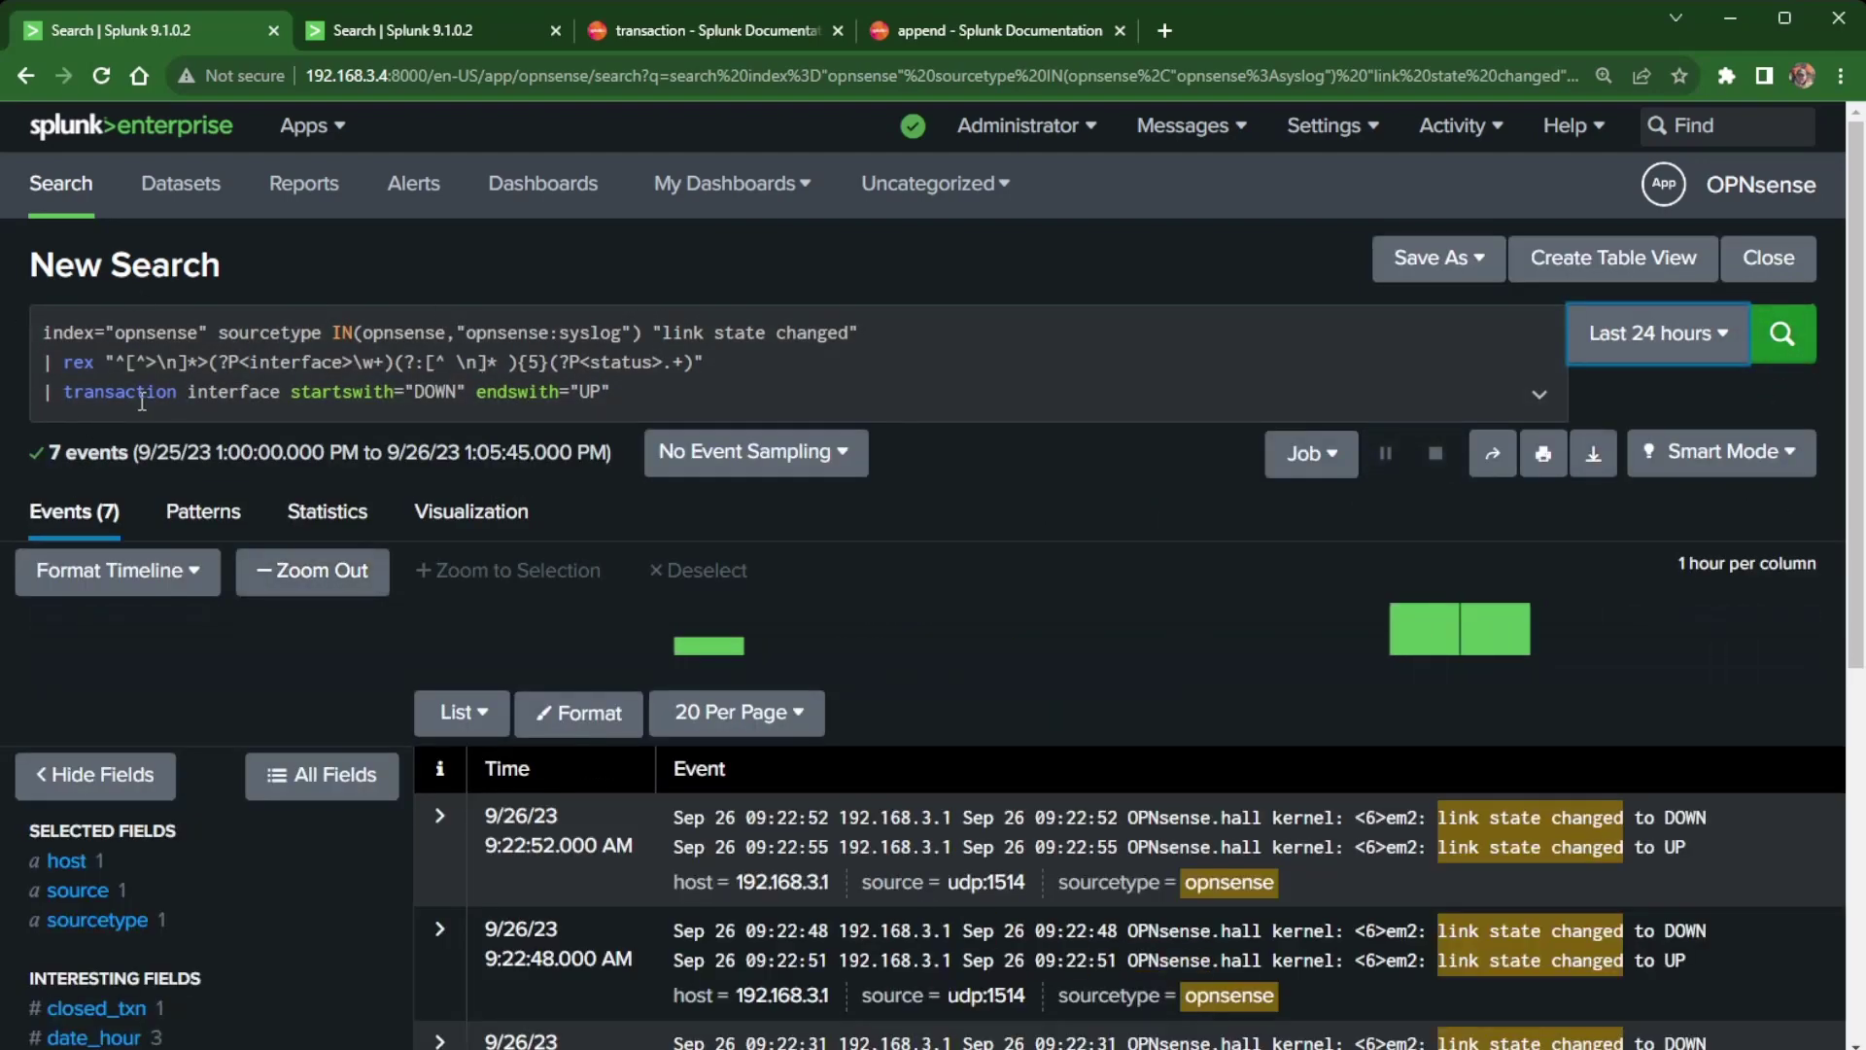
pyautogui.doubleClick(201, 390)
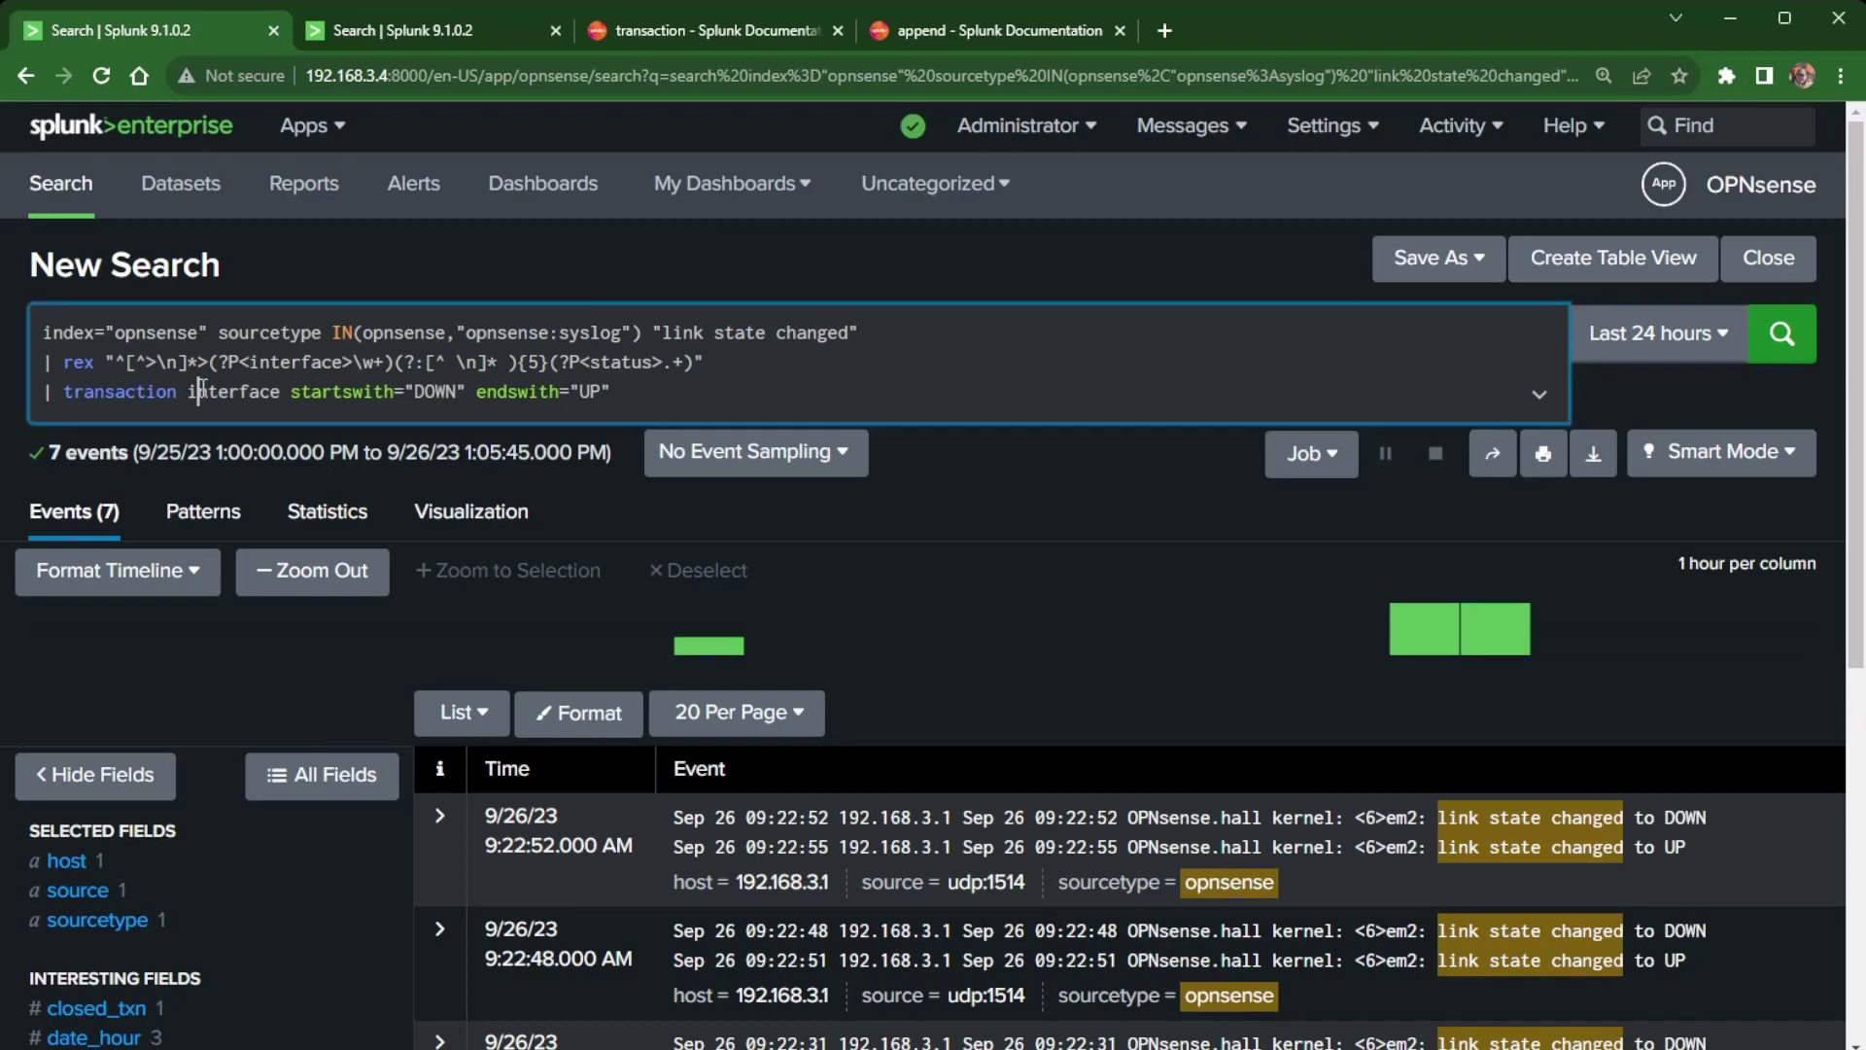
pyautogui.click(157, 364)
# Step: Review the transaction events, pointing out startswith and the 09:22:52 event timestamps
pyautogui.click(333, 391)
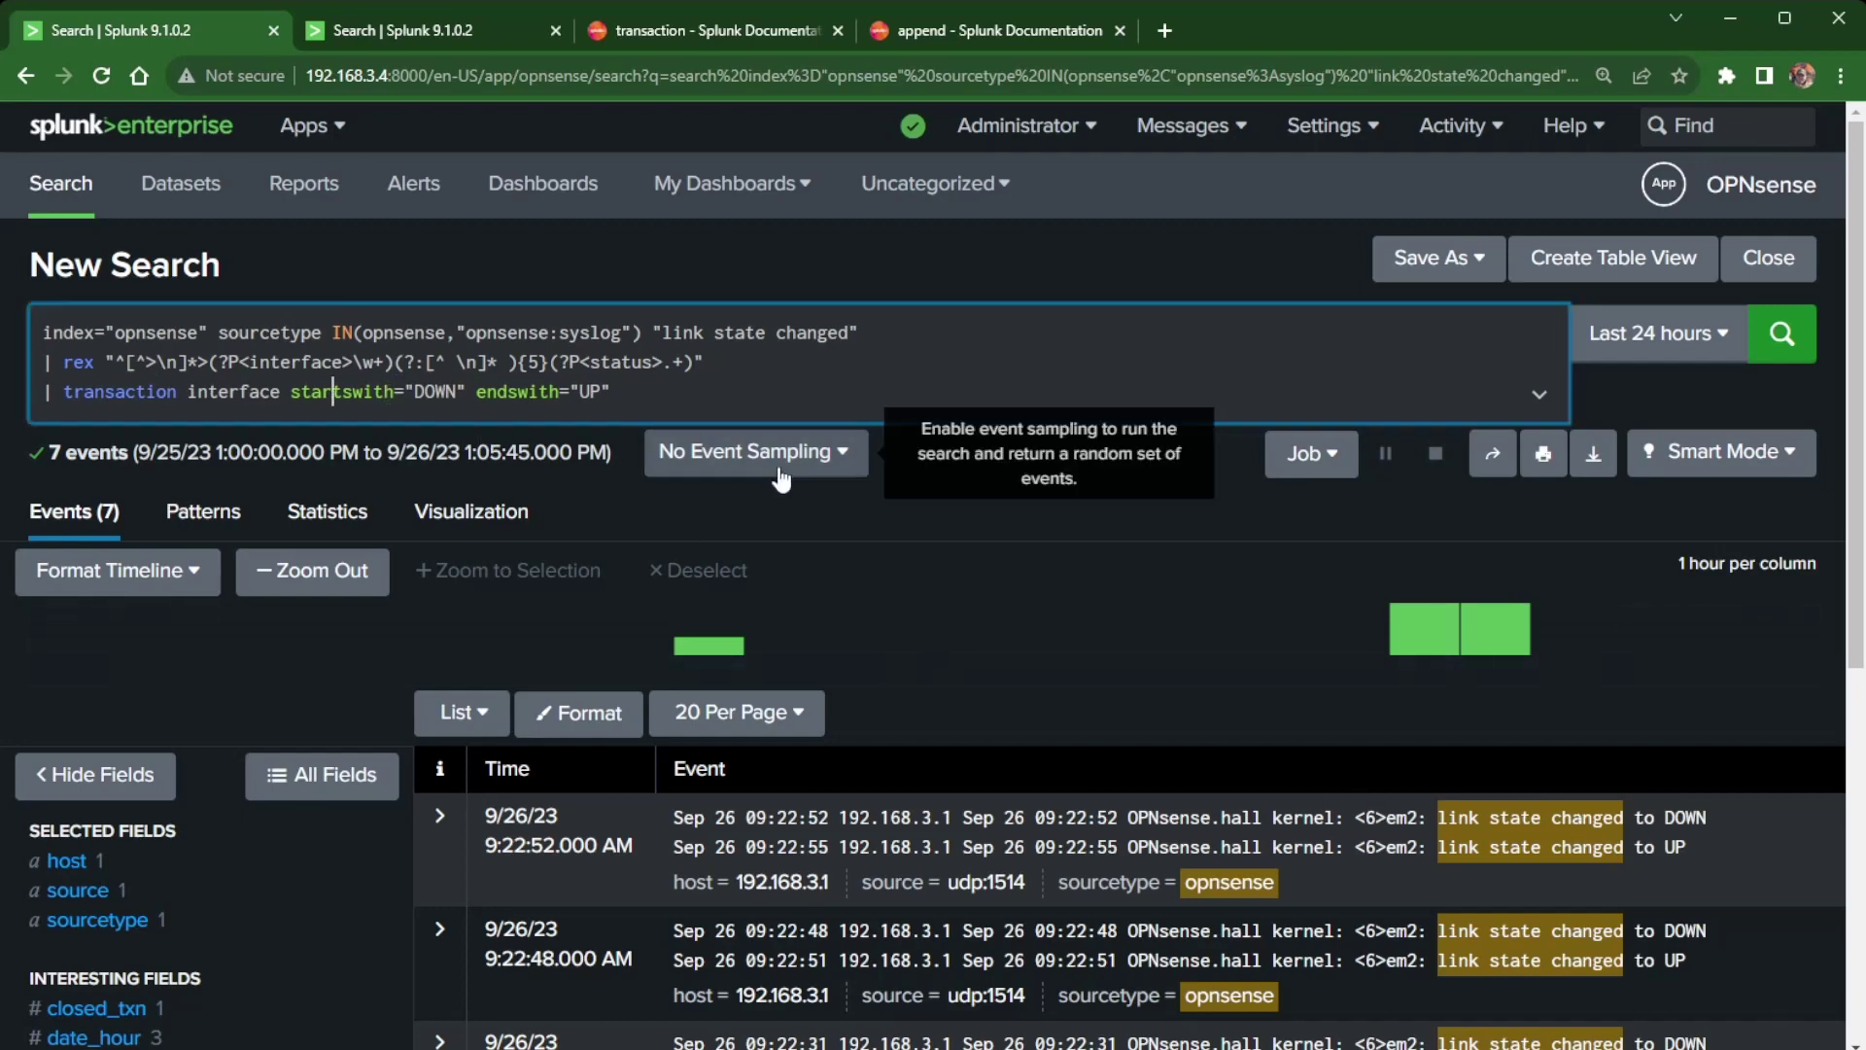
pyautogui.scroll(-1, 568, 429)
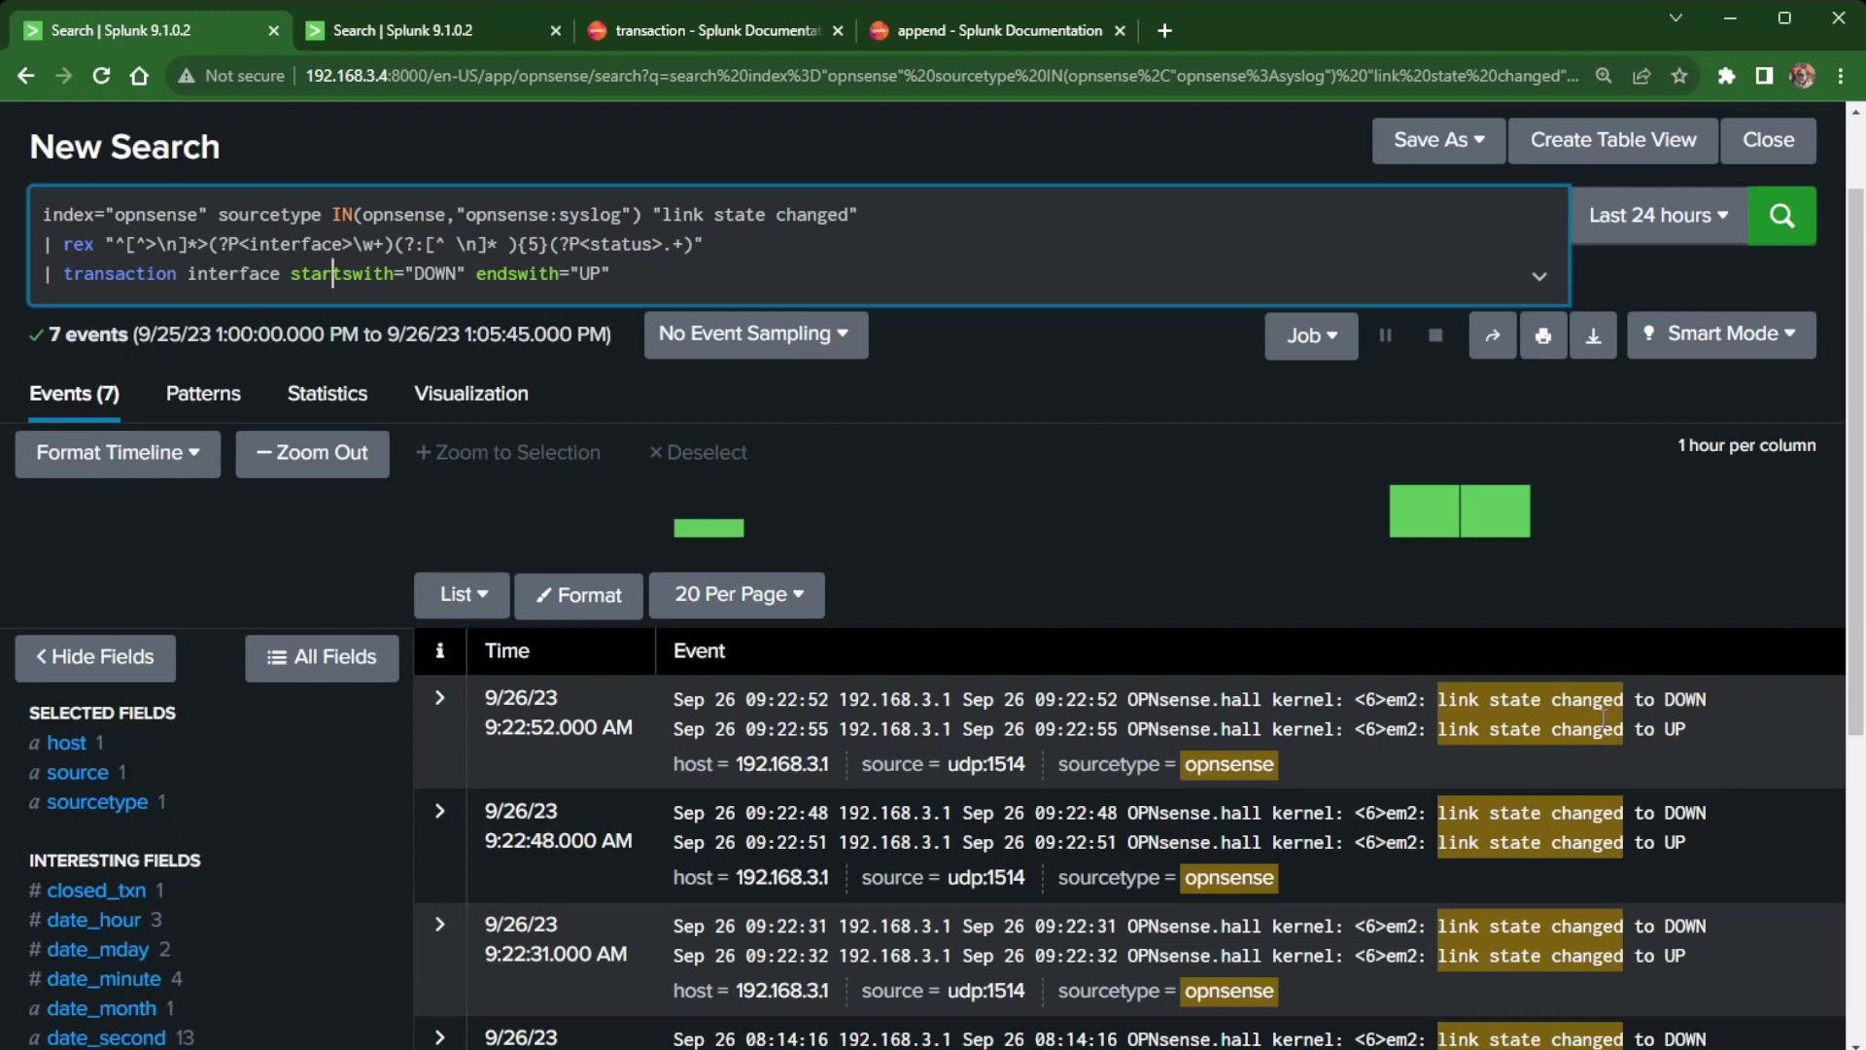
pyautogui.scroll(-3, 1415, 788)
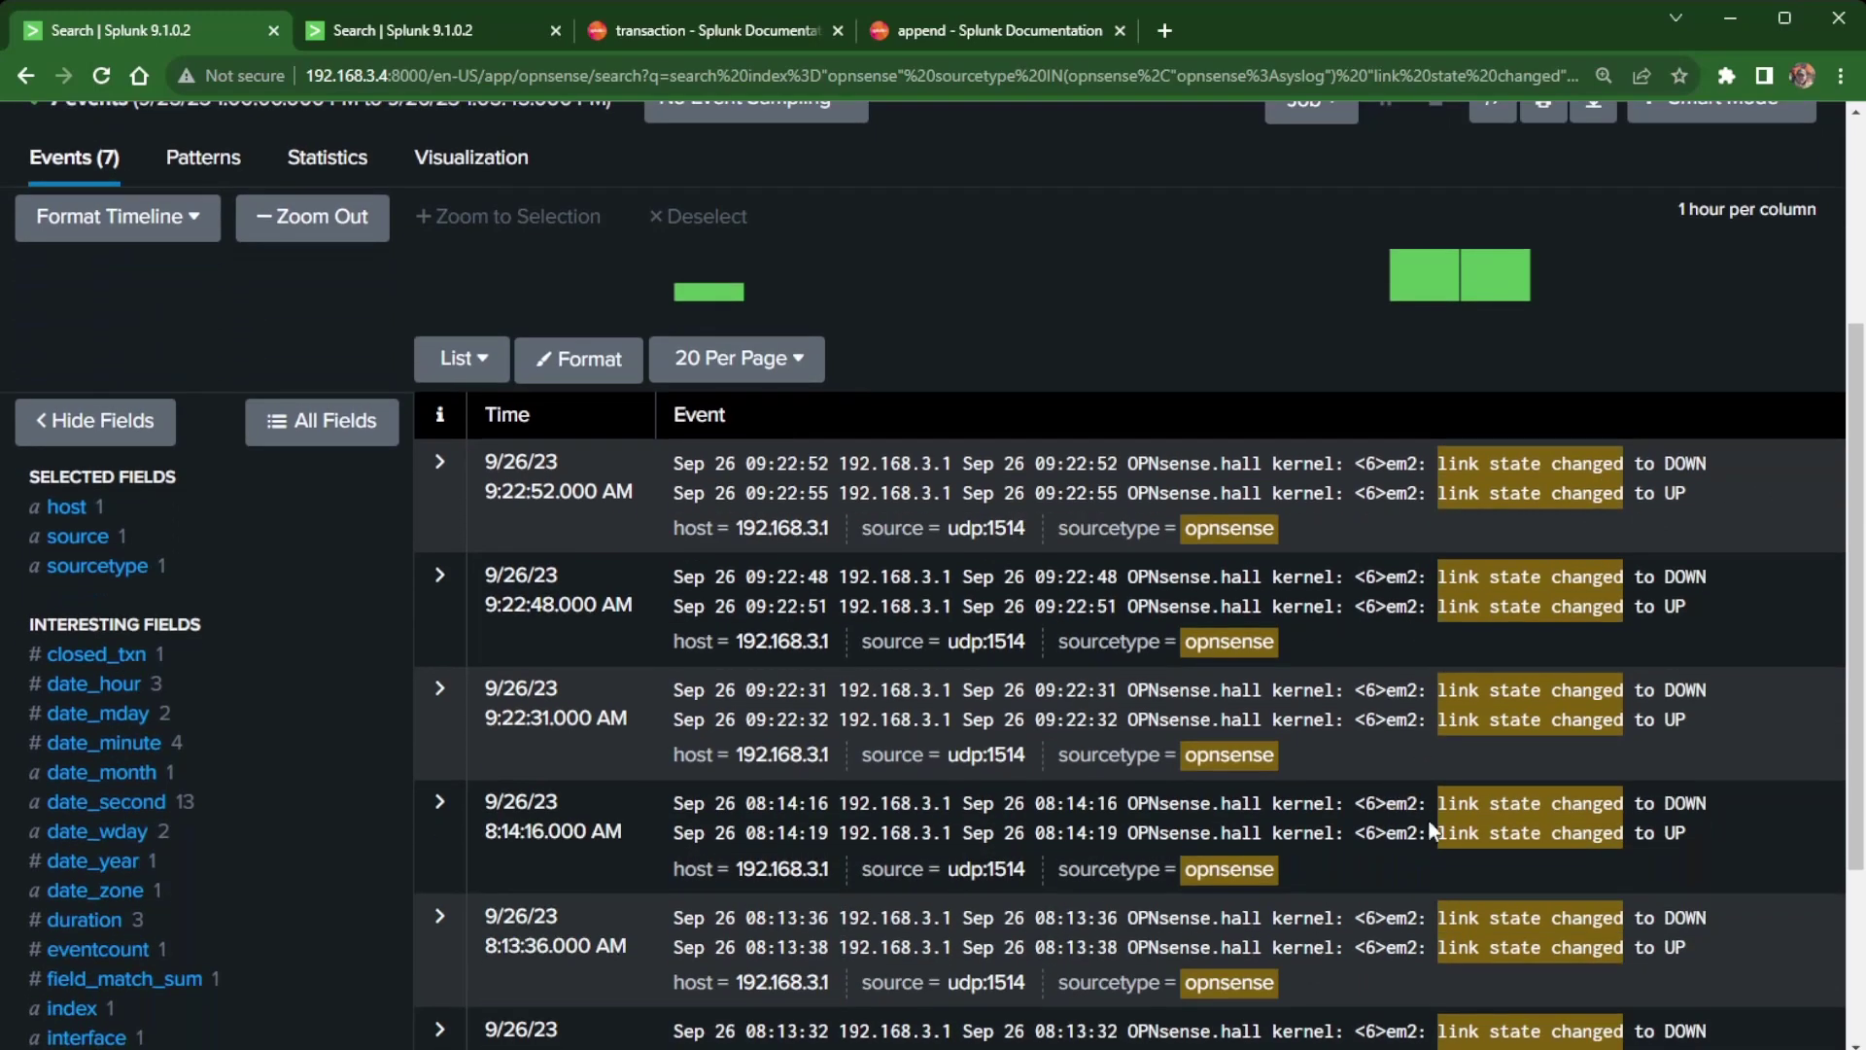
pyautogui.moveTo(746, 493); pyautogui.dragTo(826, 463)
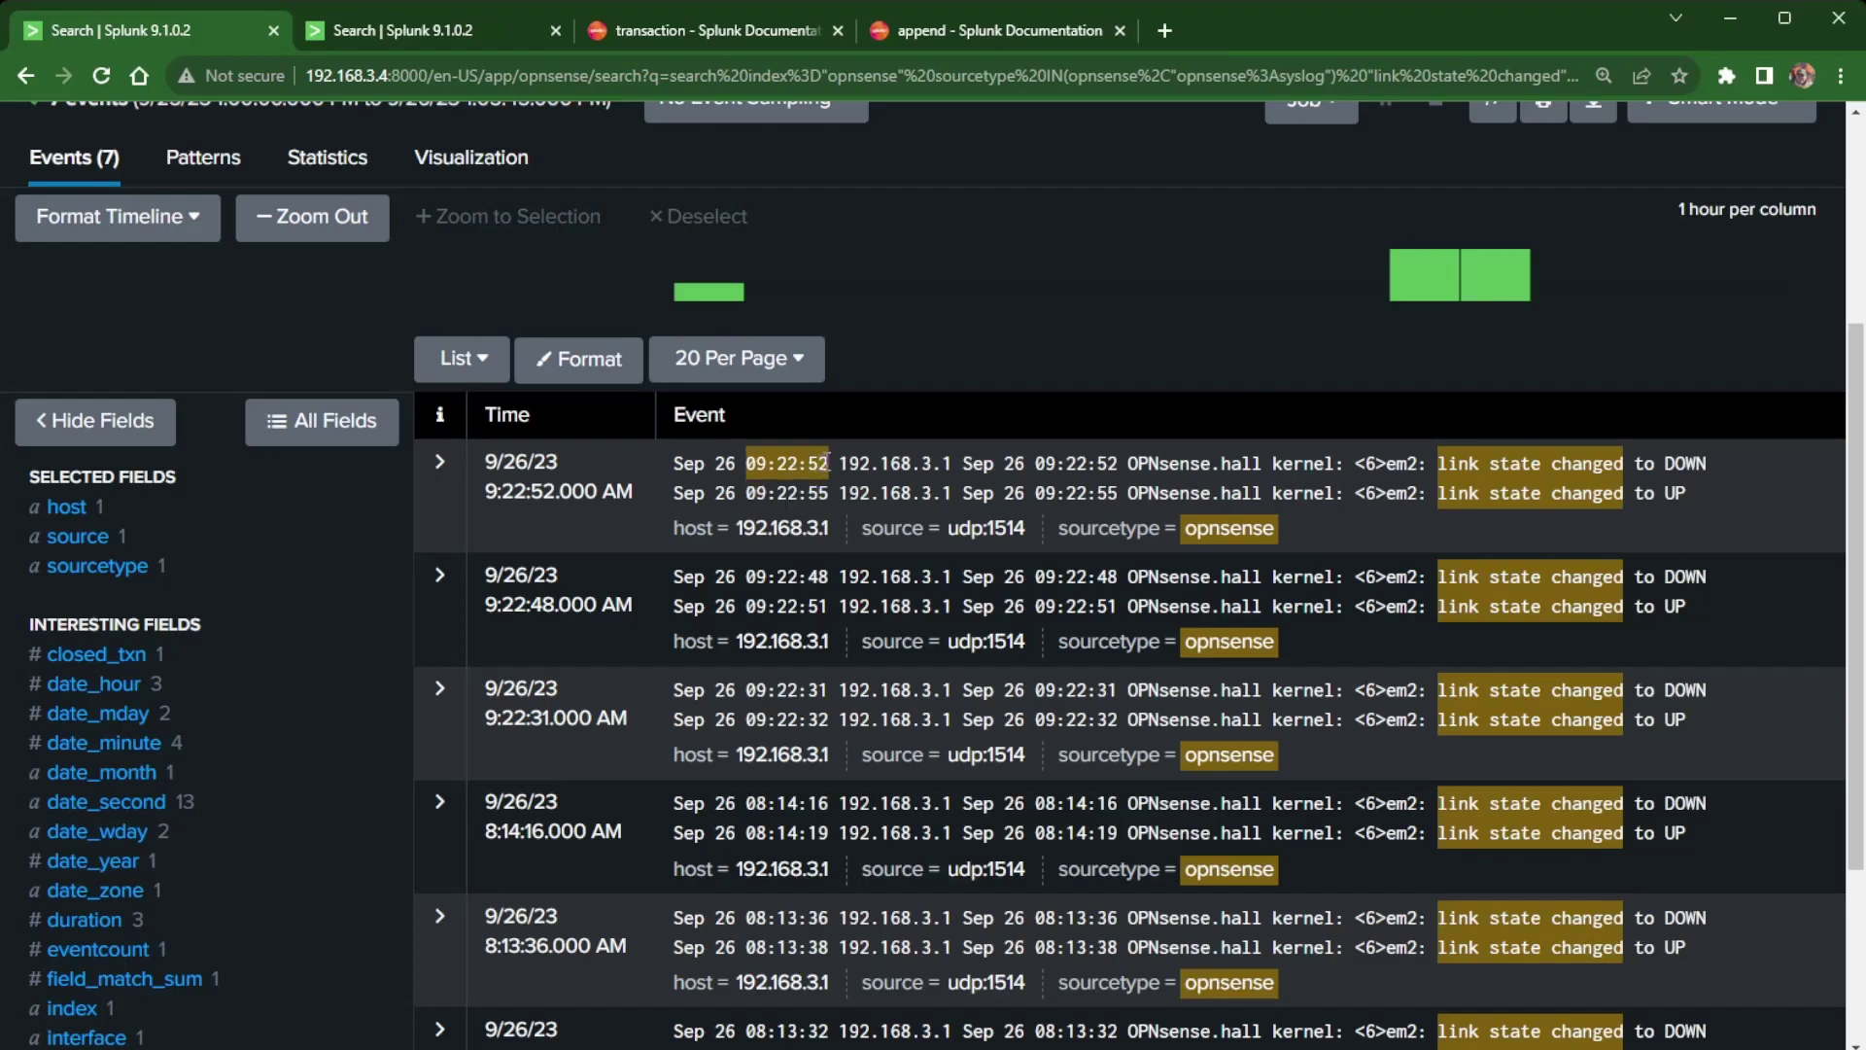
pyautogui.moveTo(832, 494)
pyautogui.mouseDown()
pyautogui.moveTo(746, 493)
pyautogui.moveTo(825, 493)
pyautogui.mouseUp()
pyautogui.click(832, 497)
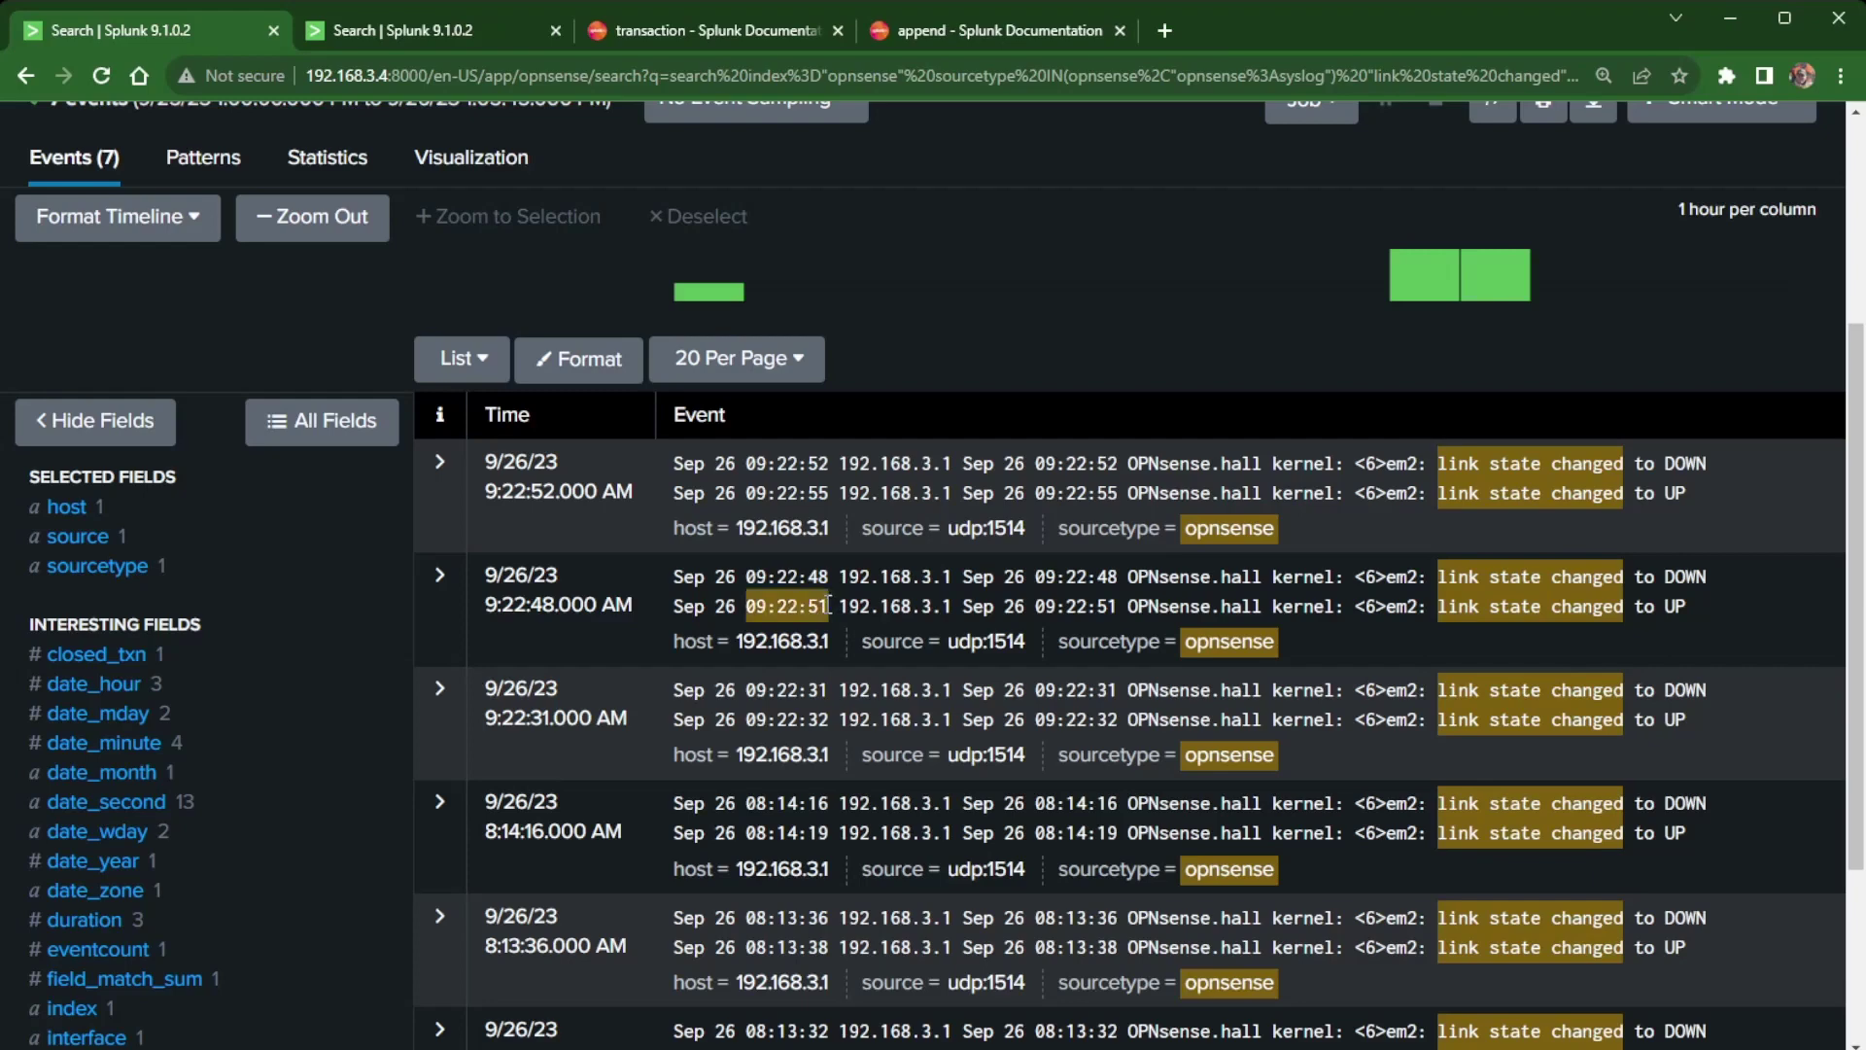
# Step: Show the duration field summary: 7 transactions, values 1 to 3 seconds, averaging about 2.43
pyautogui.scroll(-1, 828, 605)
pyautogui.click(243, 807)
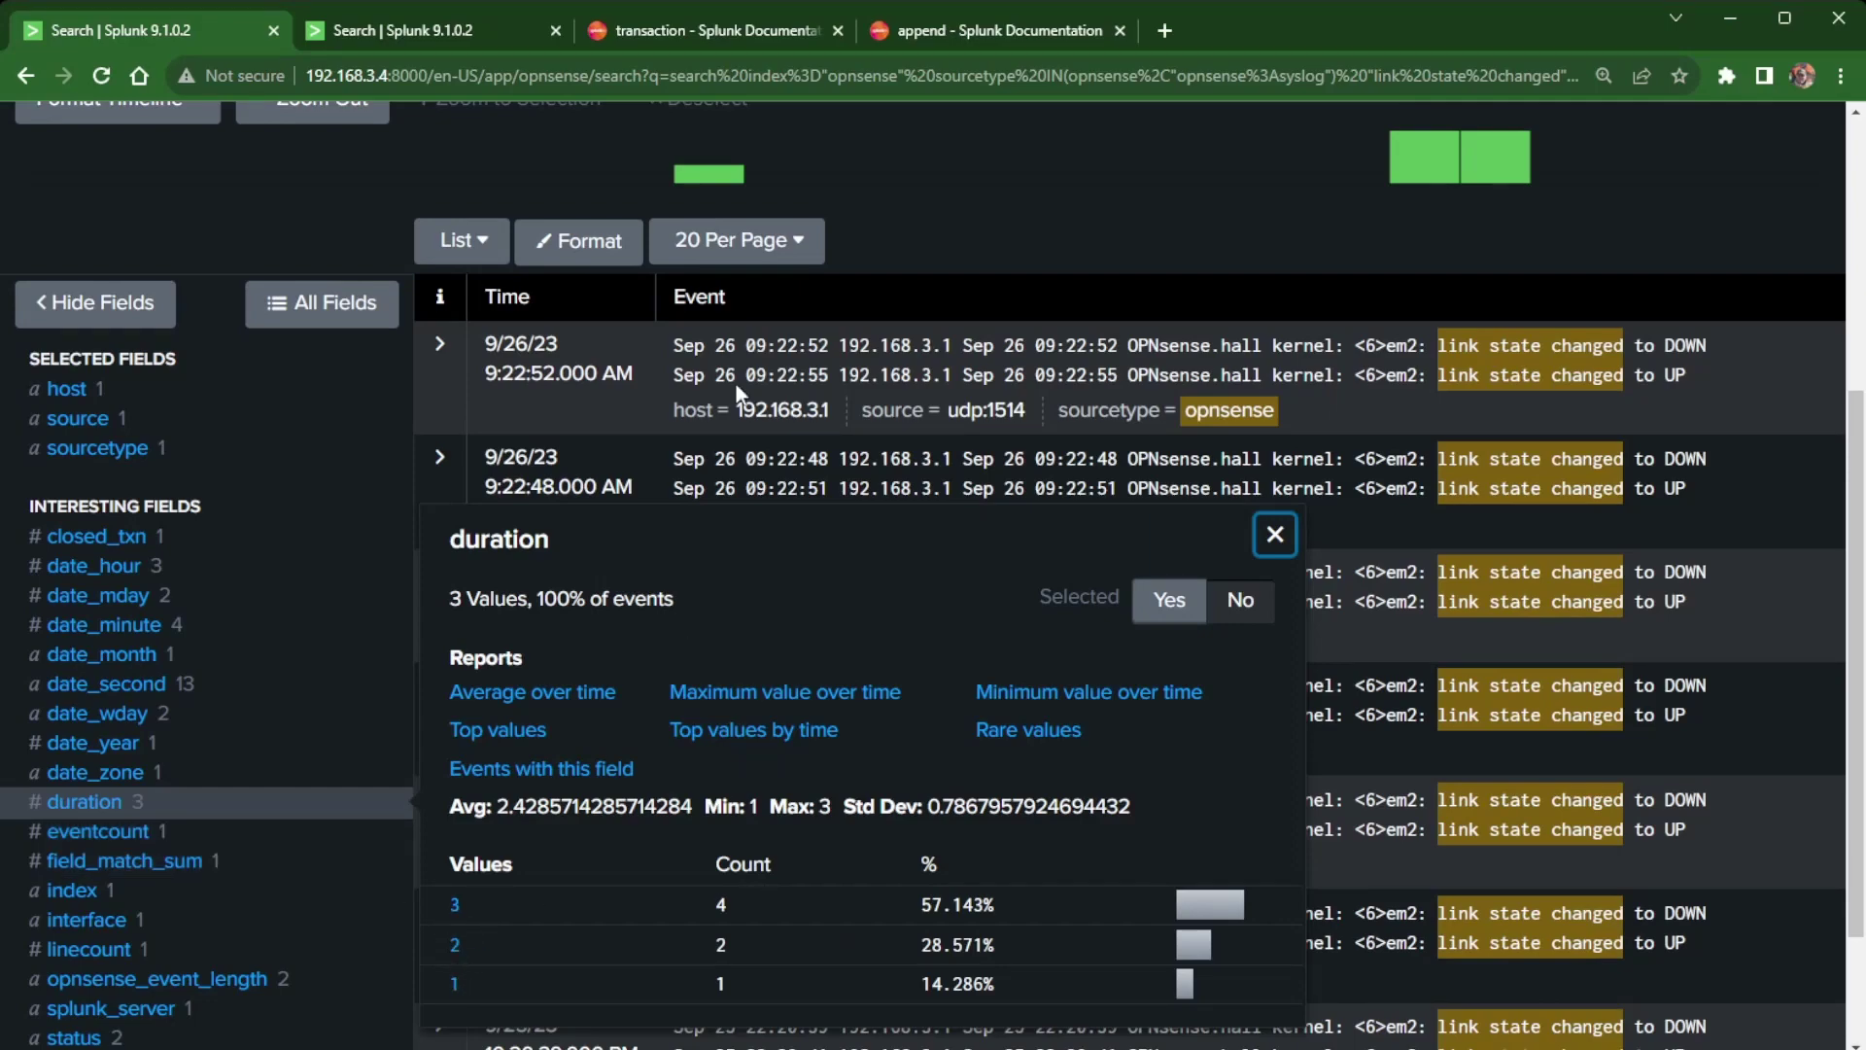
pyautogui.scroll(4, 1144, 329)
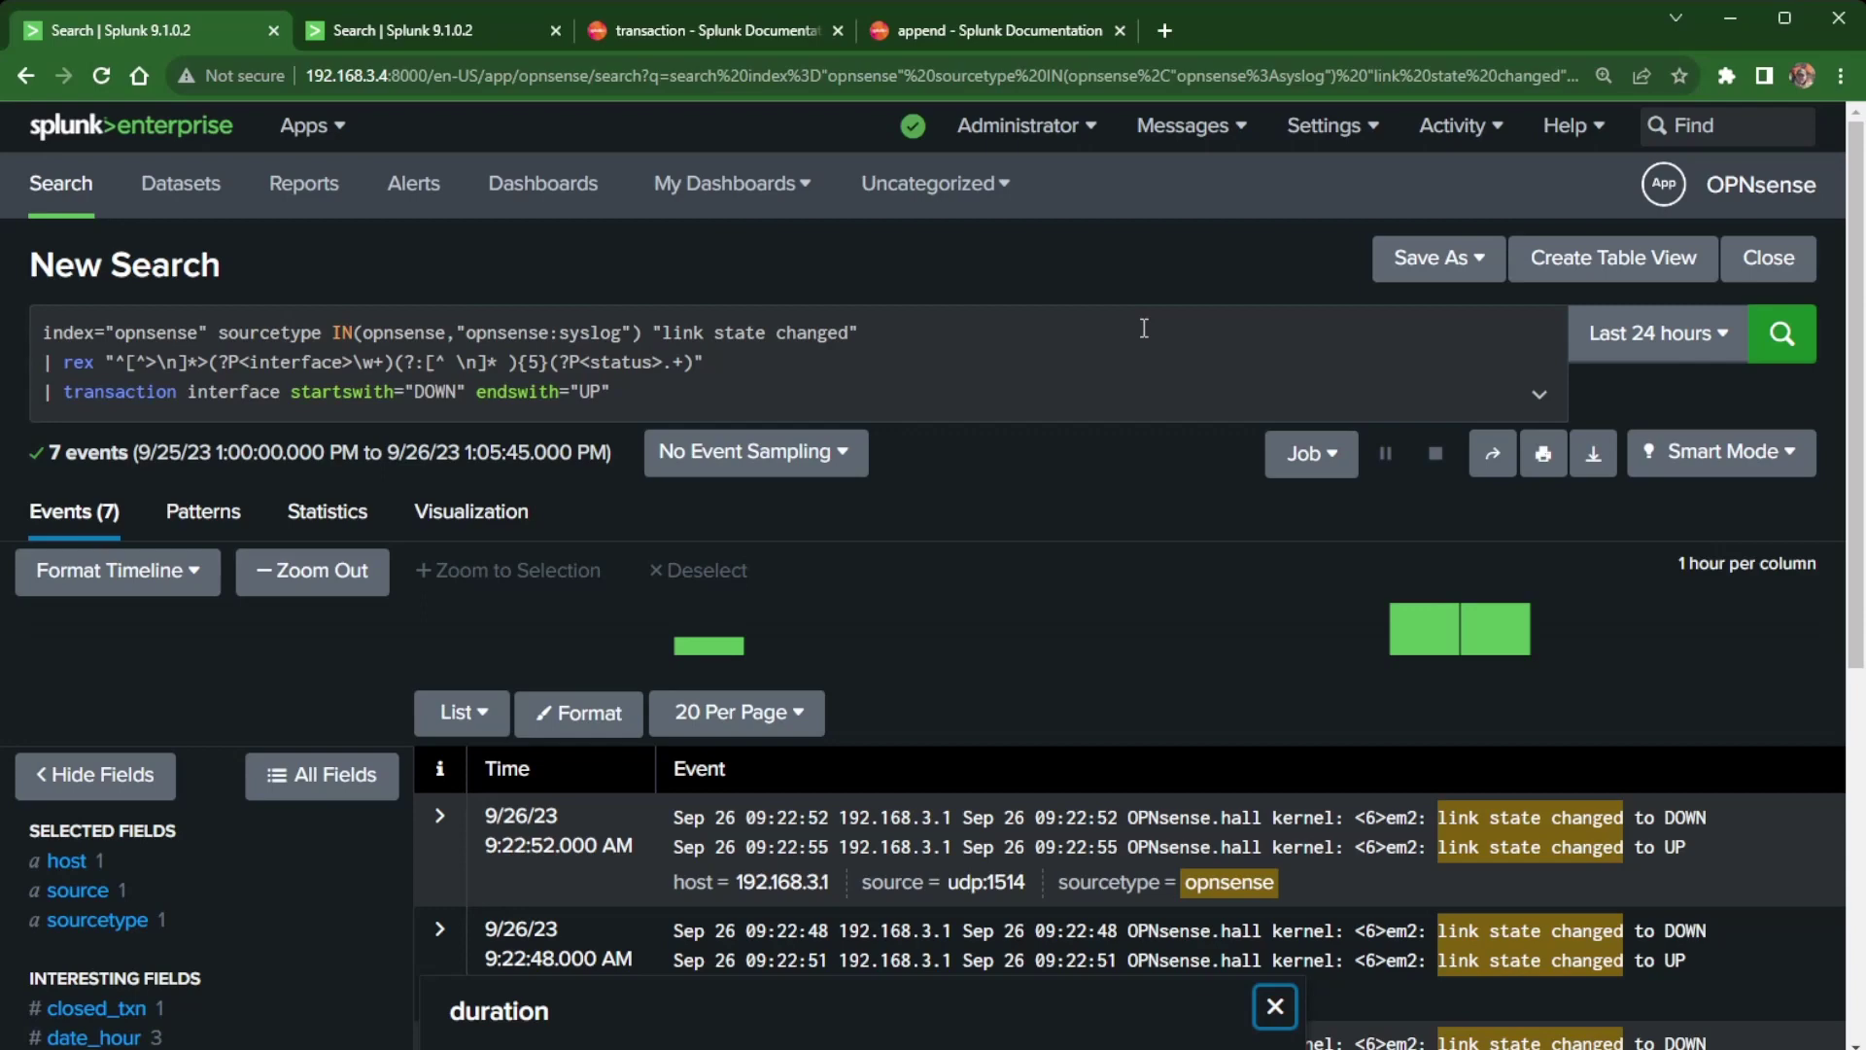
# Step: Add '| timechart sum(duration) as dur by interface' on a new query line and run it
pyautogui.click(657, 399)
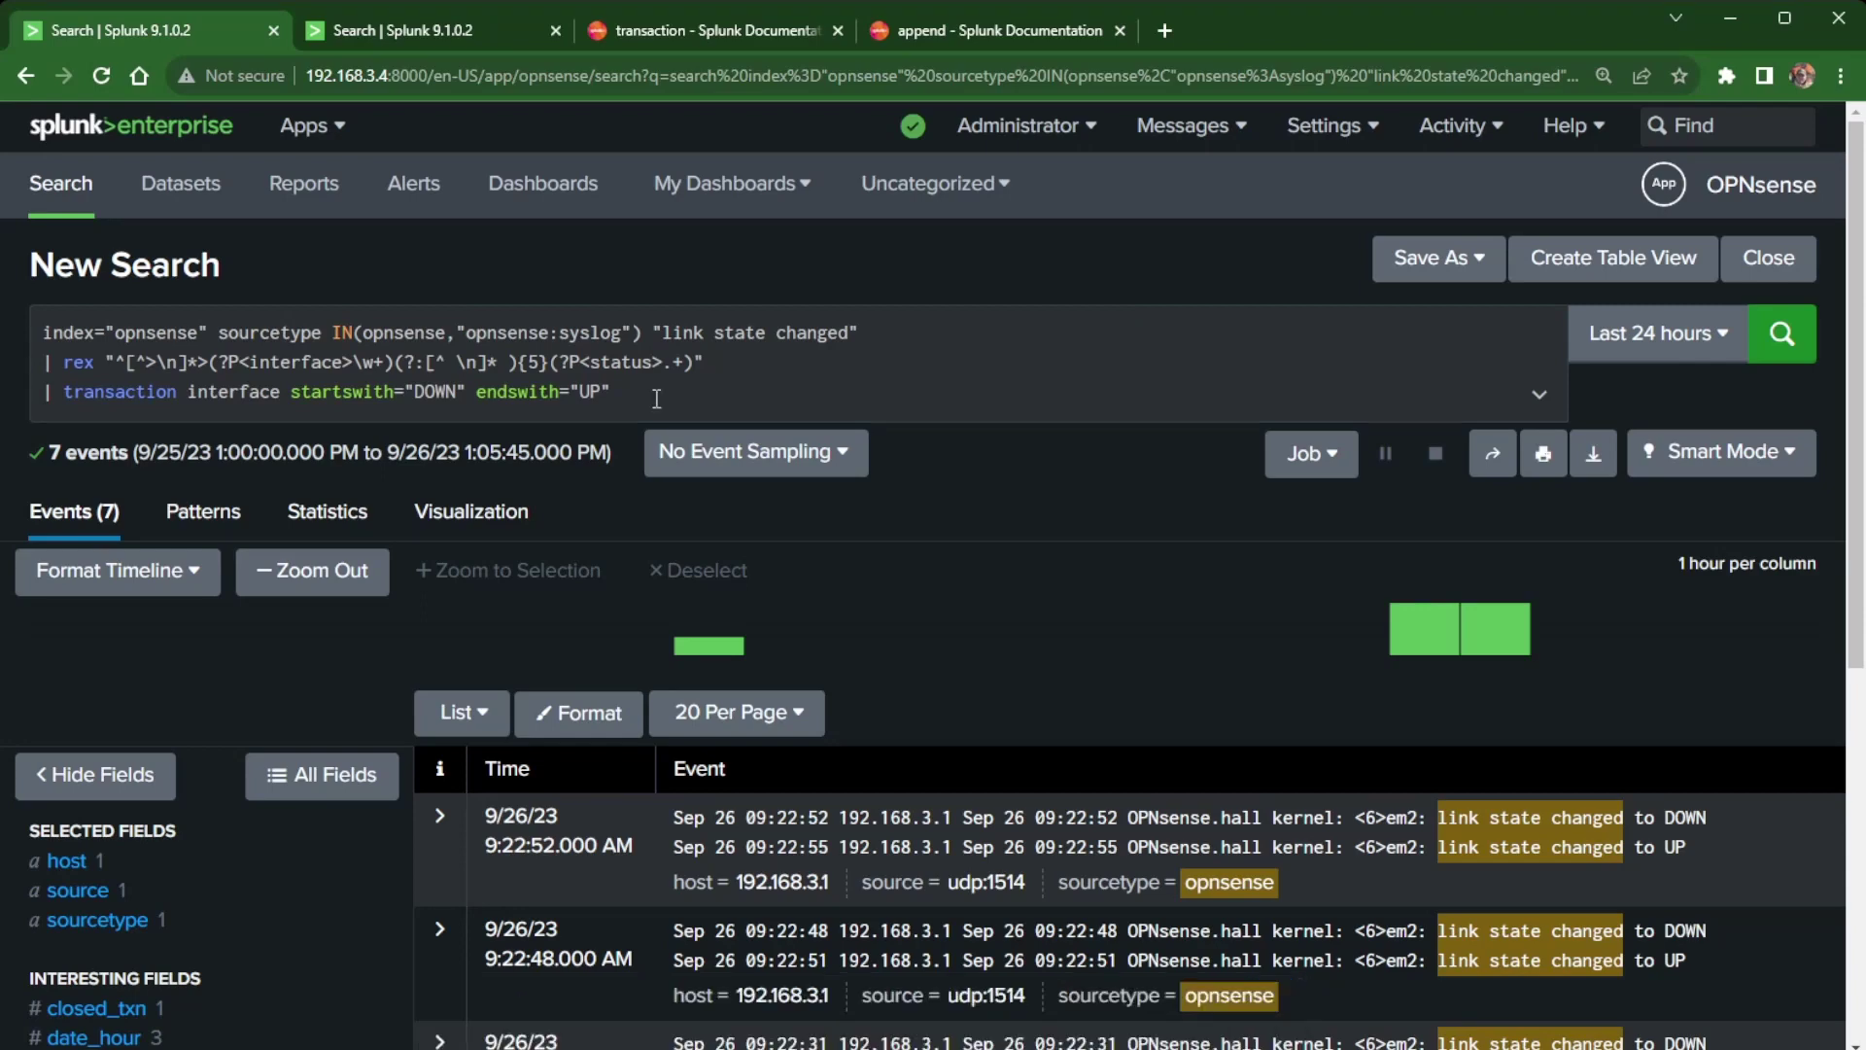
pyautogui.click(657, 398)
pyautogui.hotkey('shift', 'Return')
pyautogui.write('| ')
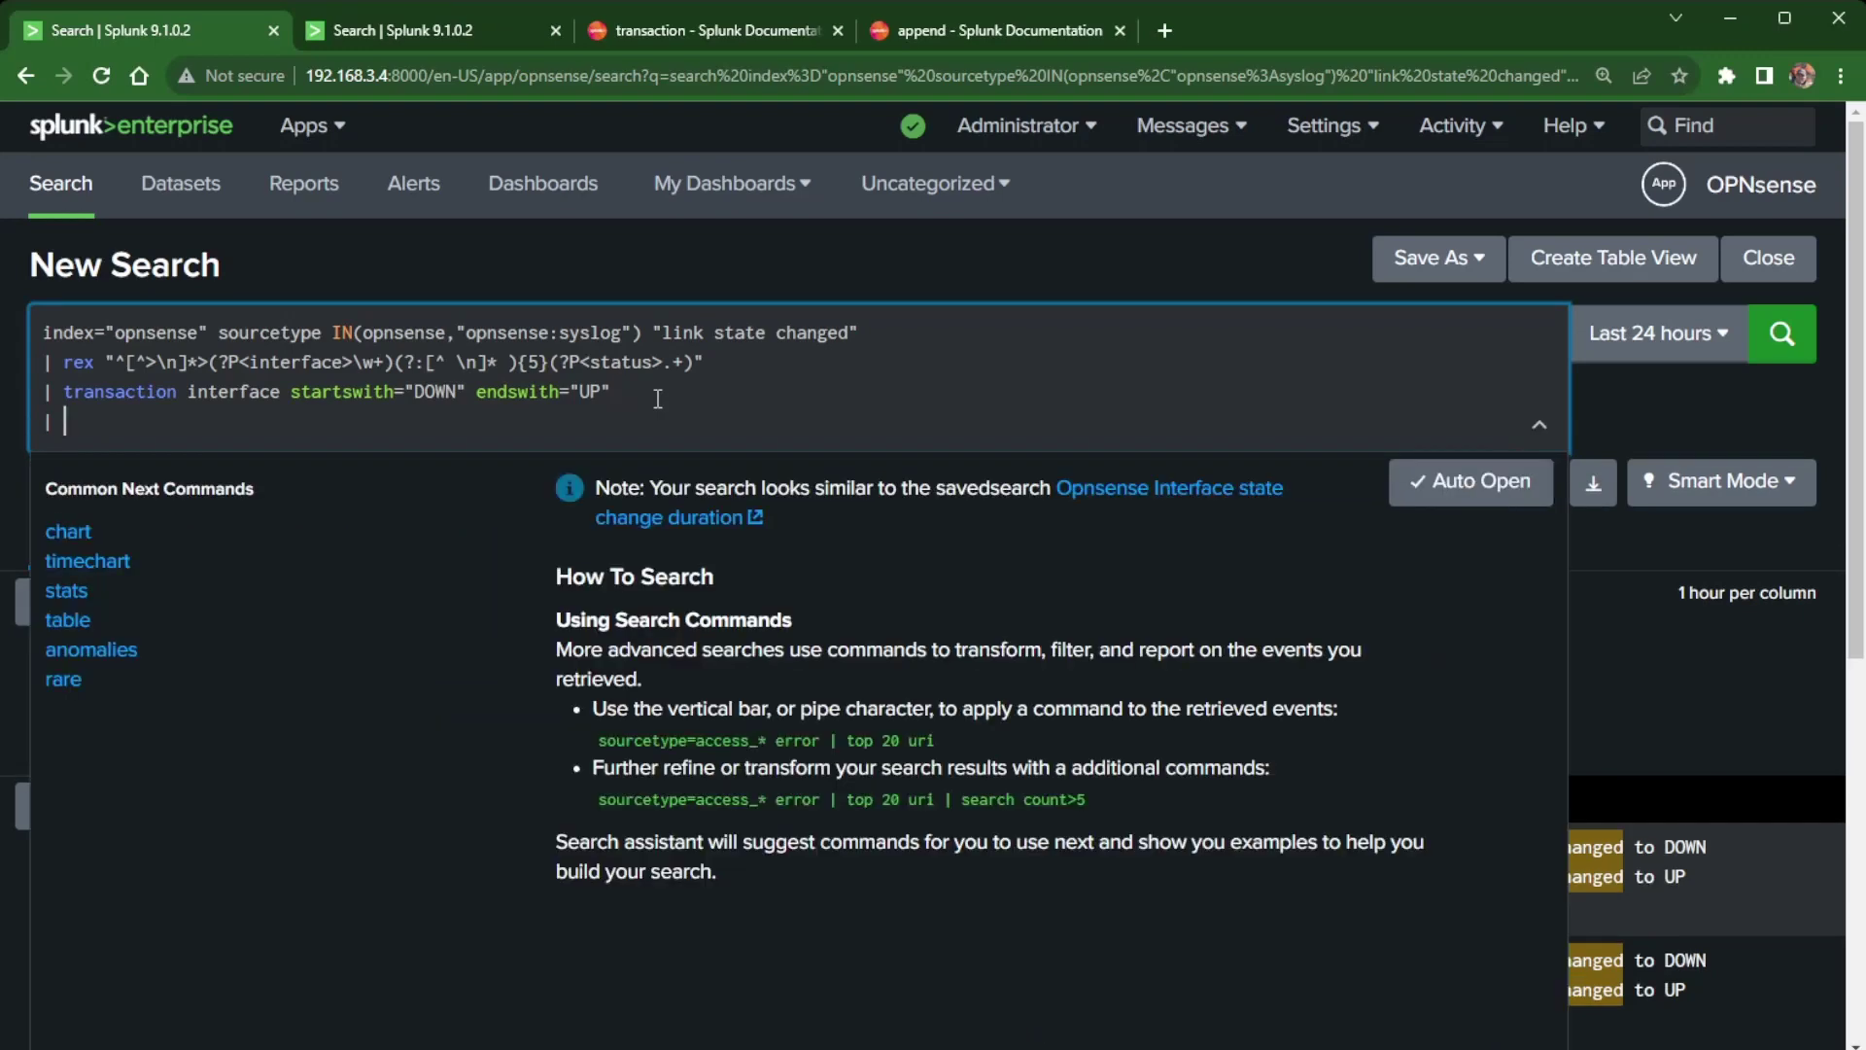
pyautogui.write('timechar')
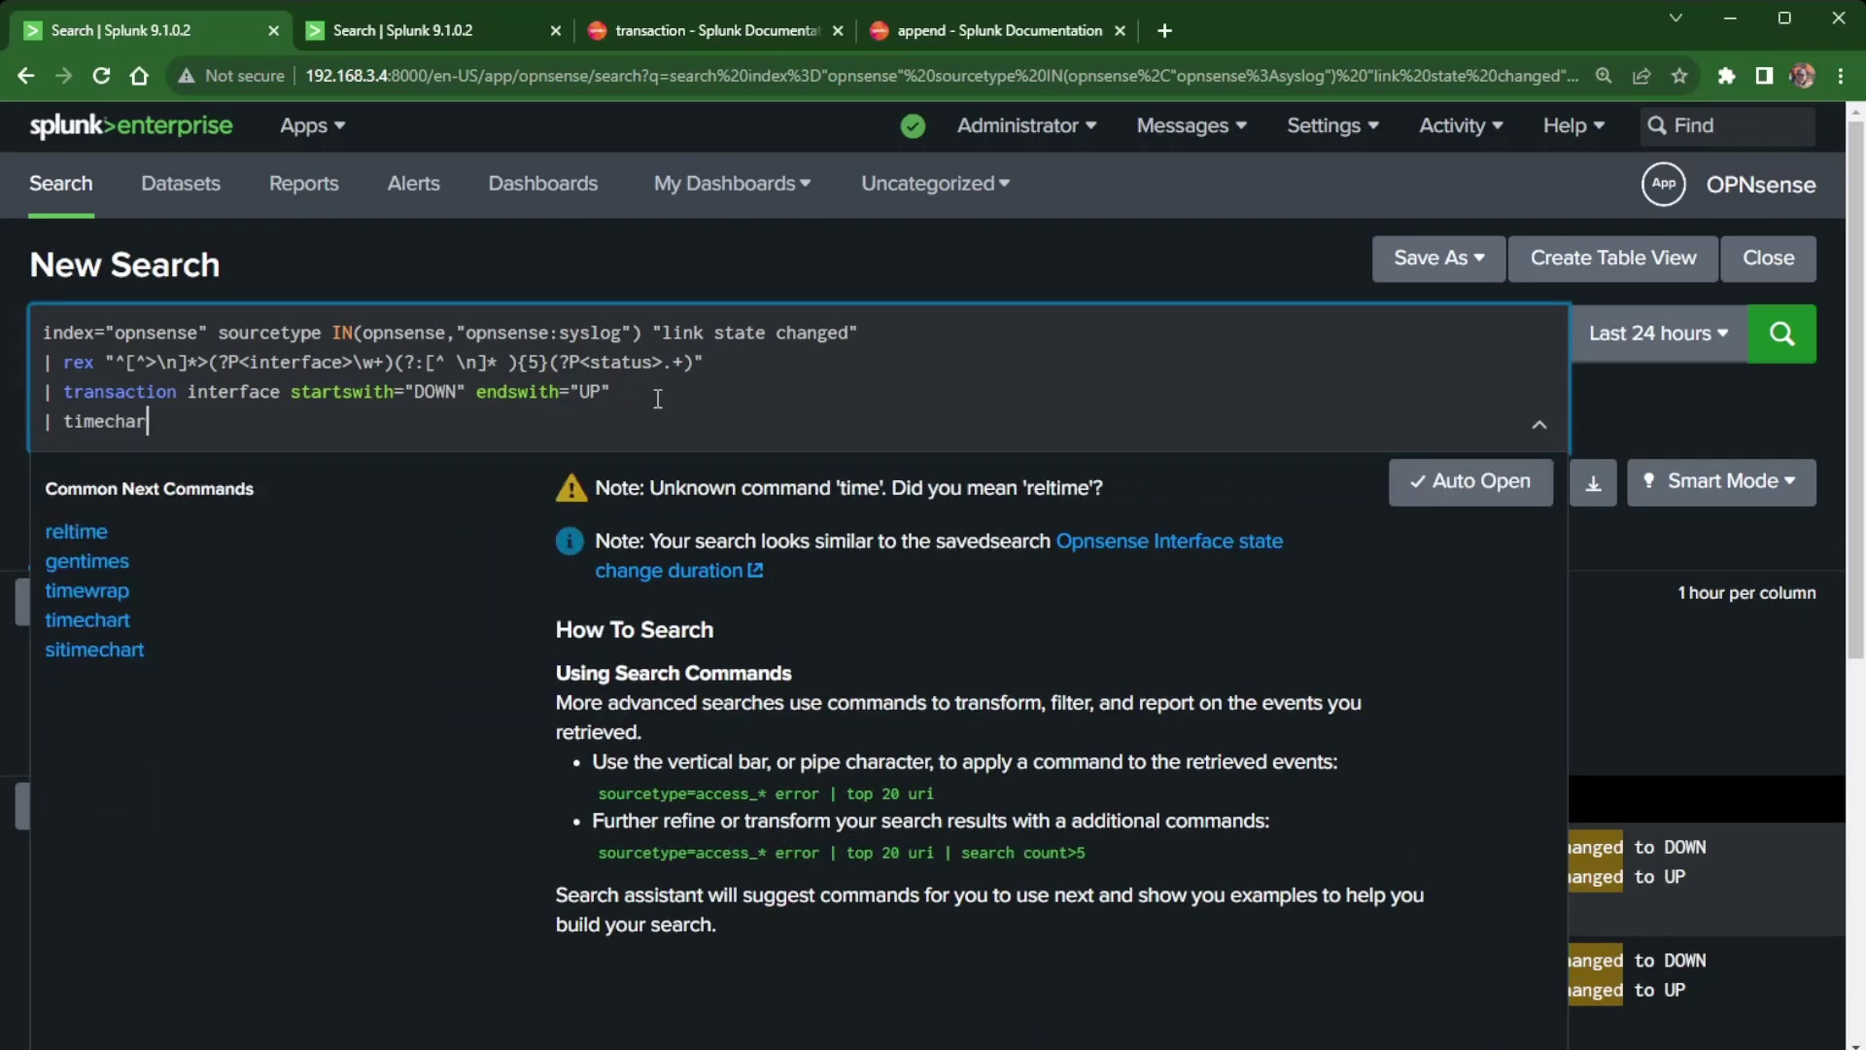
pyautogui.write('t sum')
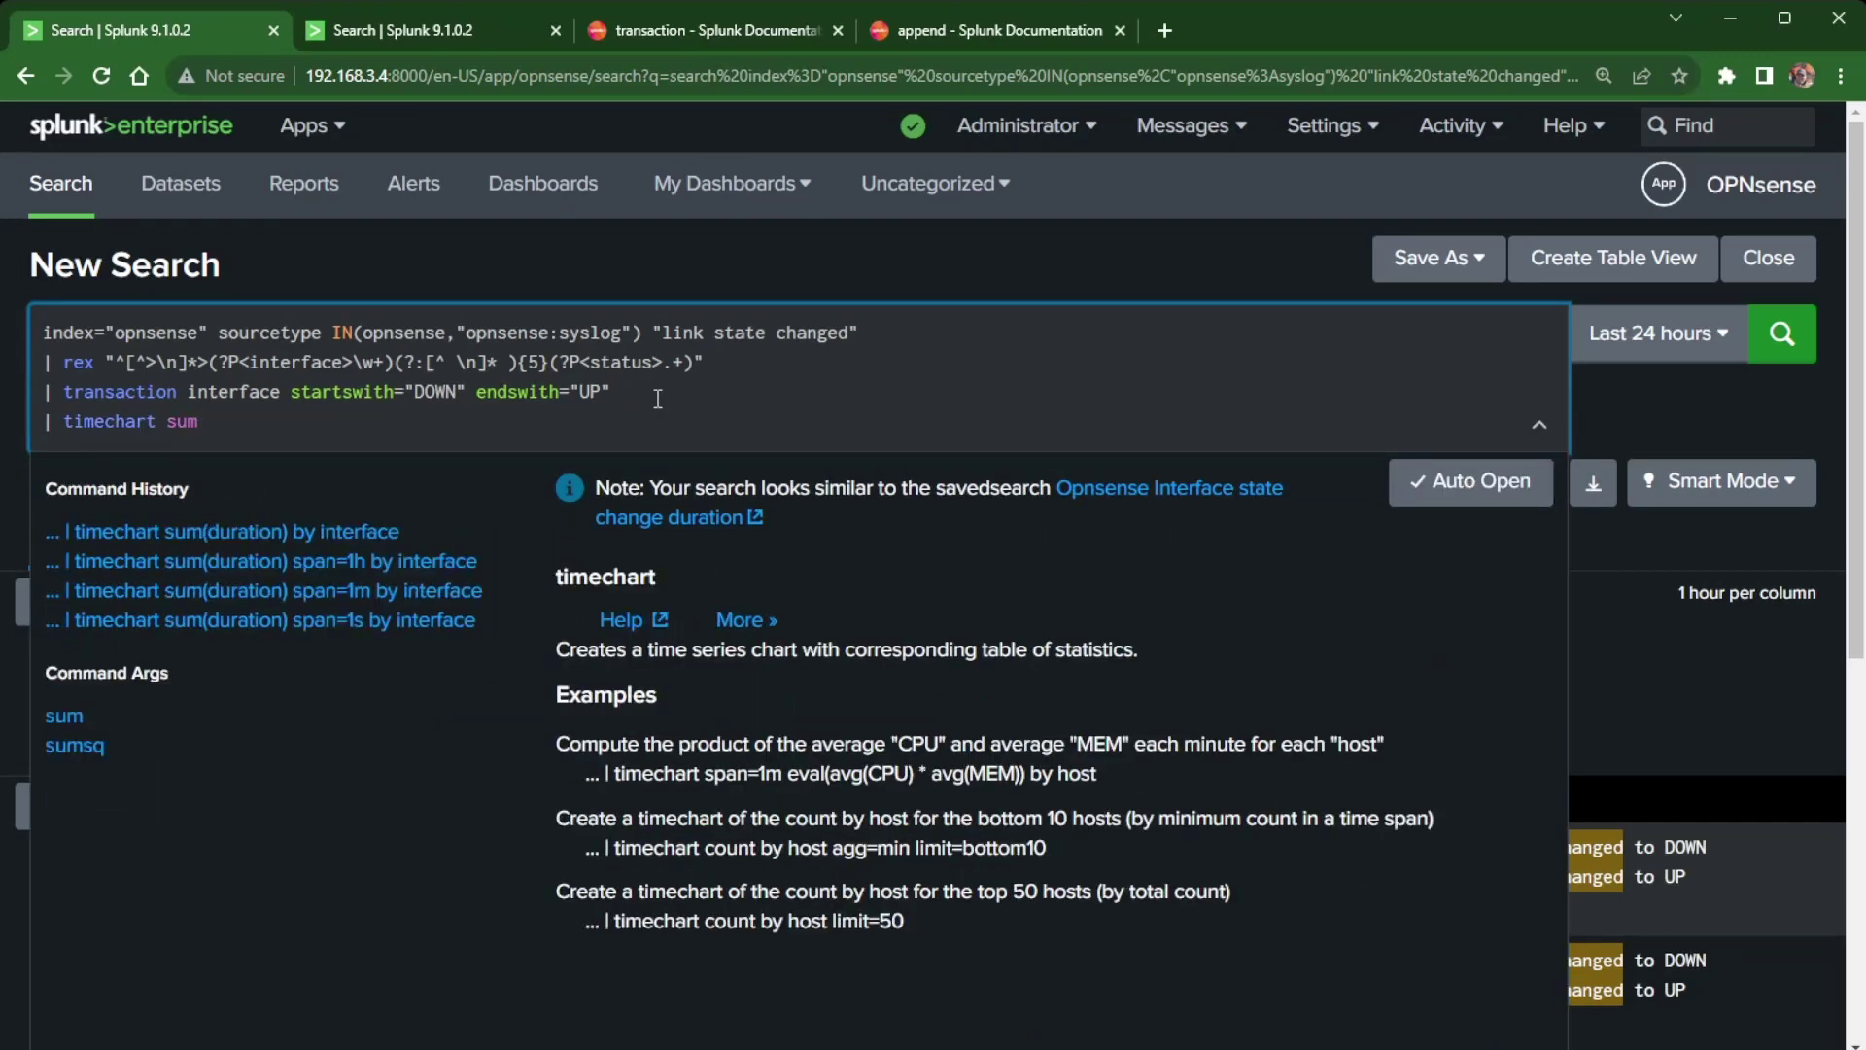
pyautogui.write('(duration')
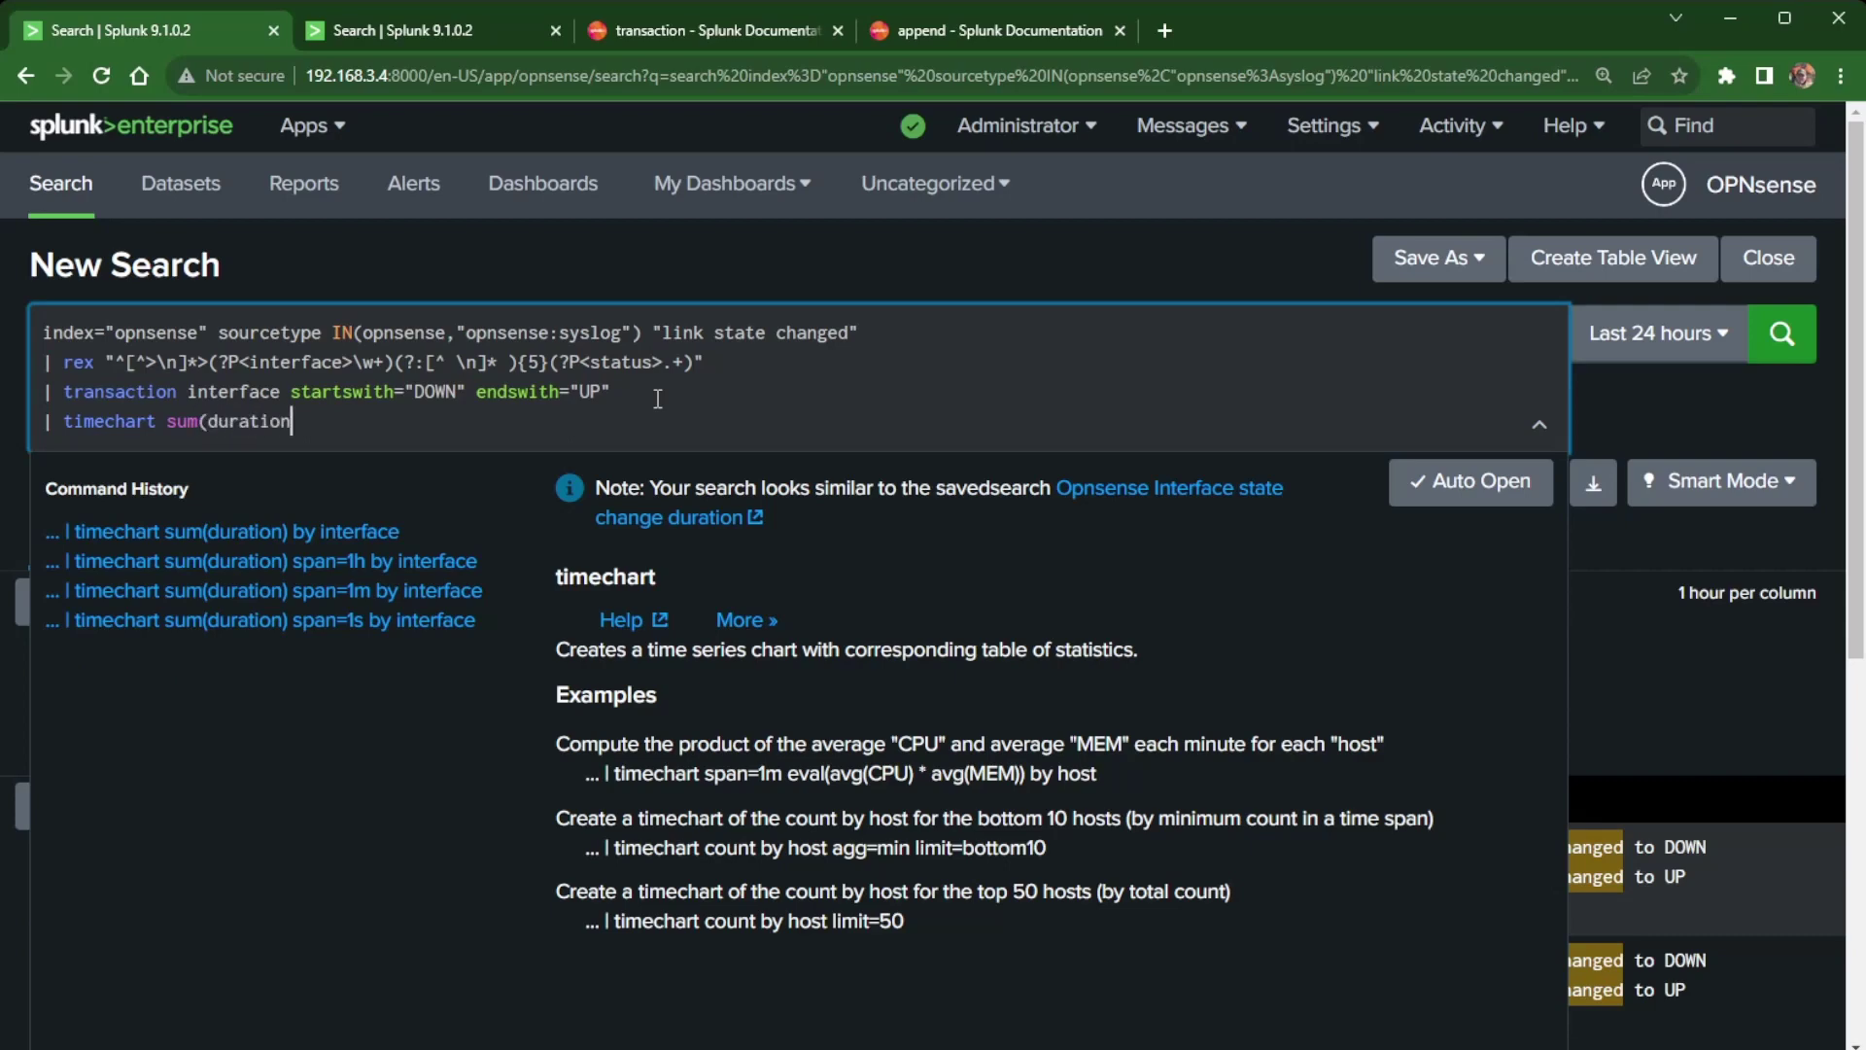
pyautogui.write(') as dur ')
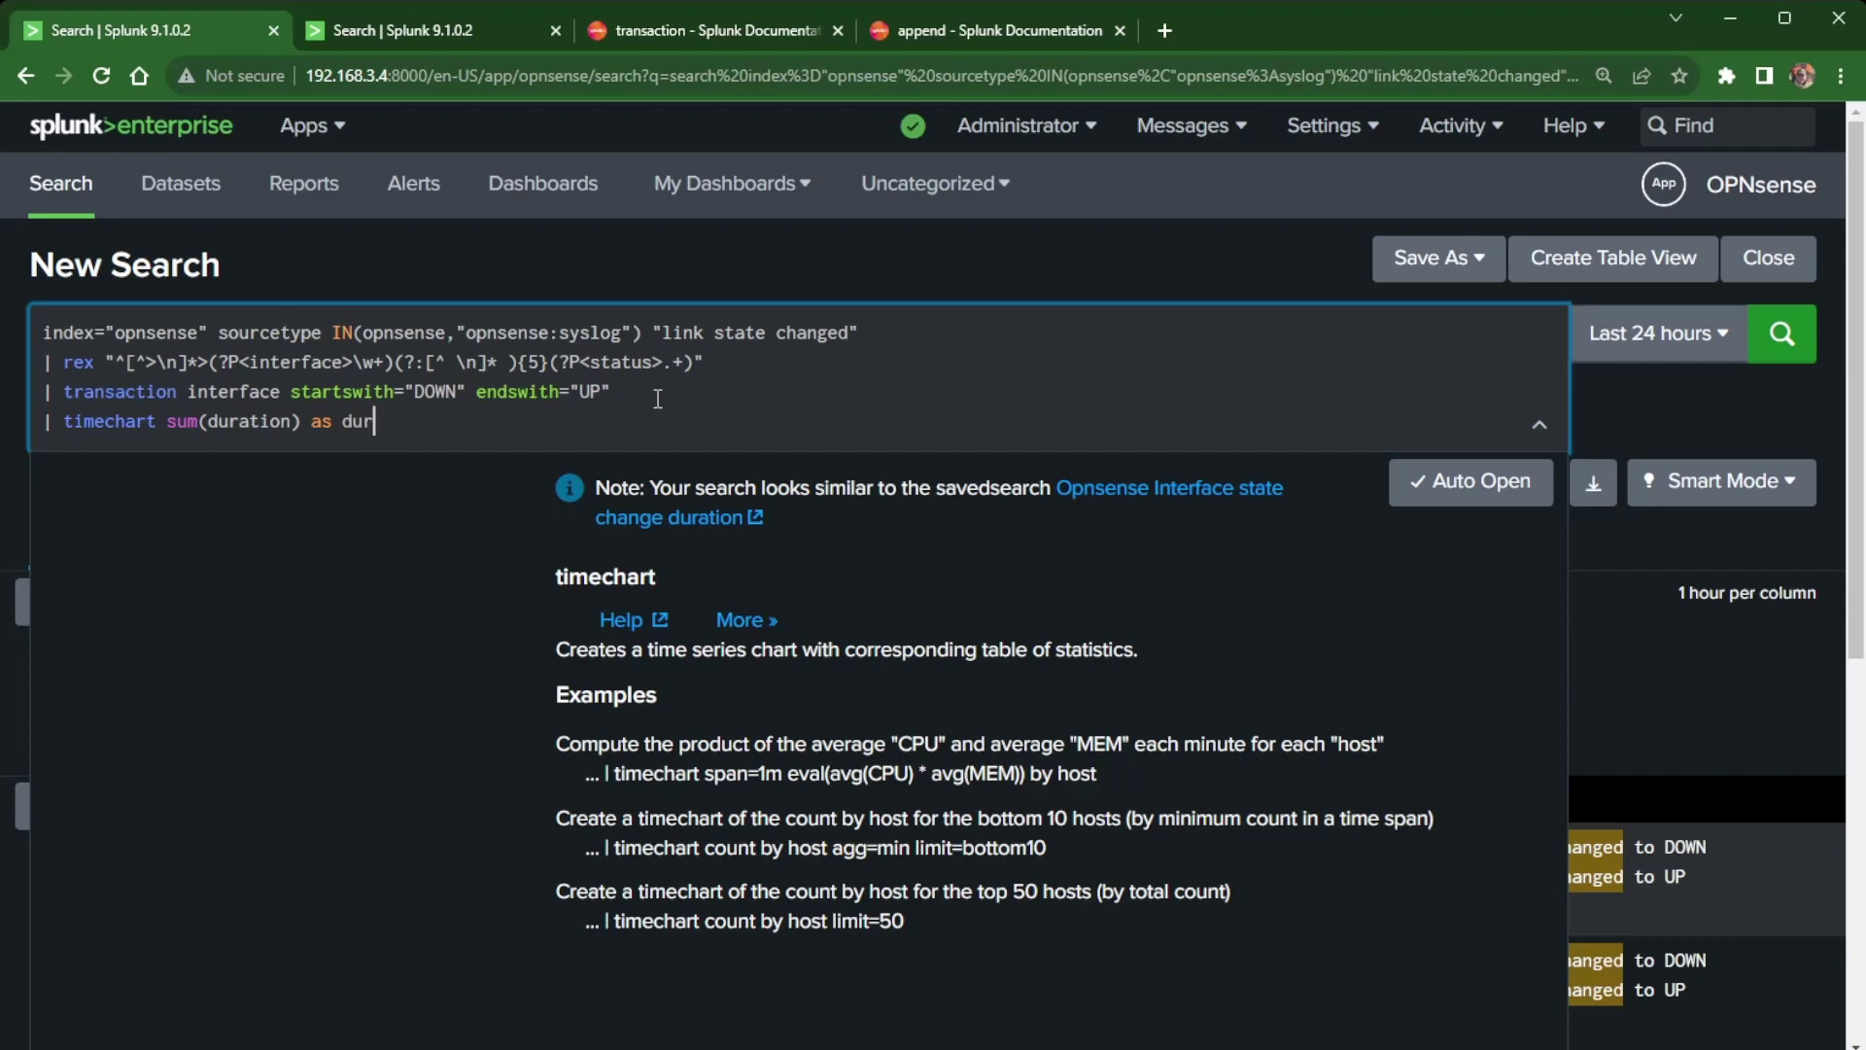
pyautogui.write('by interface')
pyautogui.press('Return')
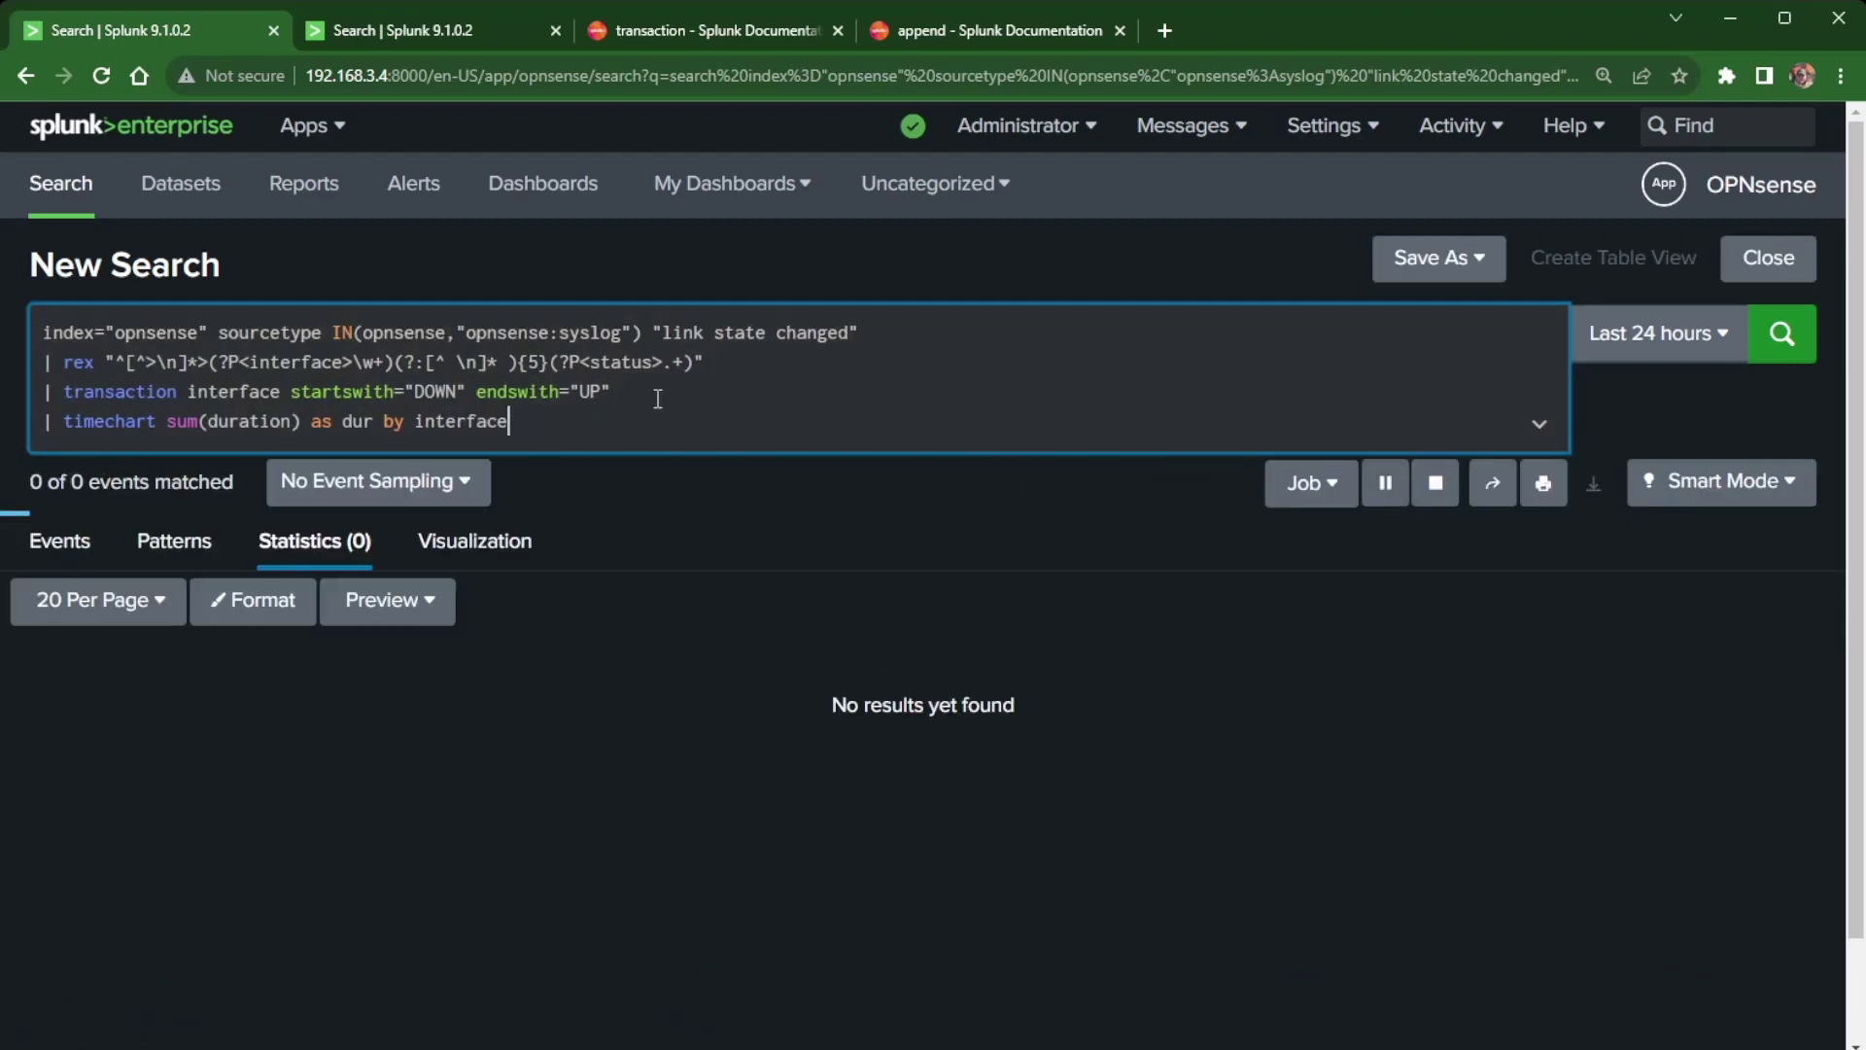
# Step: View the em2 durations as a column chart, peaking at 8 on the morning of Sep 26
pyautogui.click(427, 603)
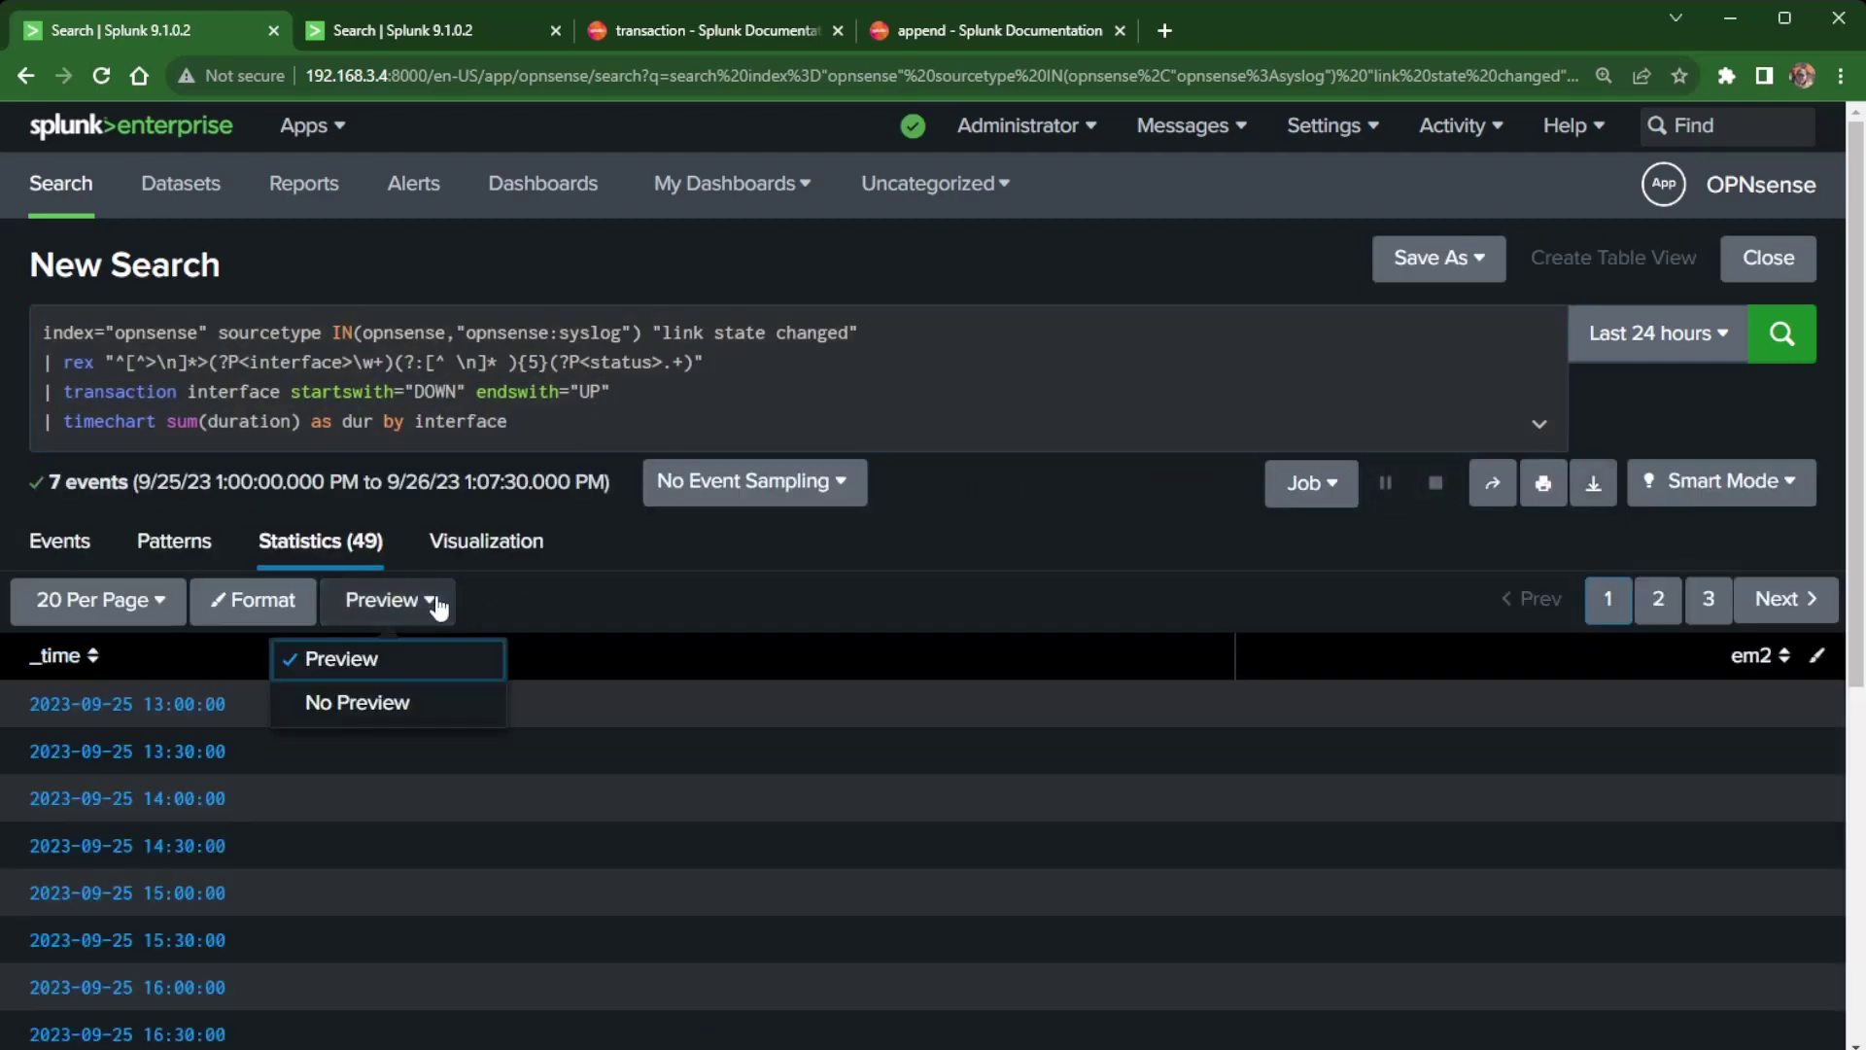
pyautogui.click(496, 546)
pyautogui.scroll(-7, 1475, 841)
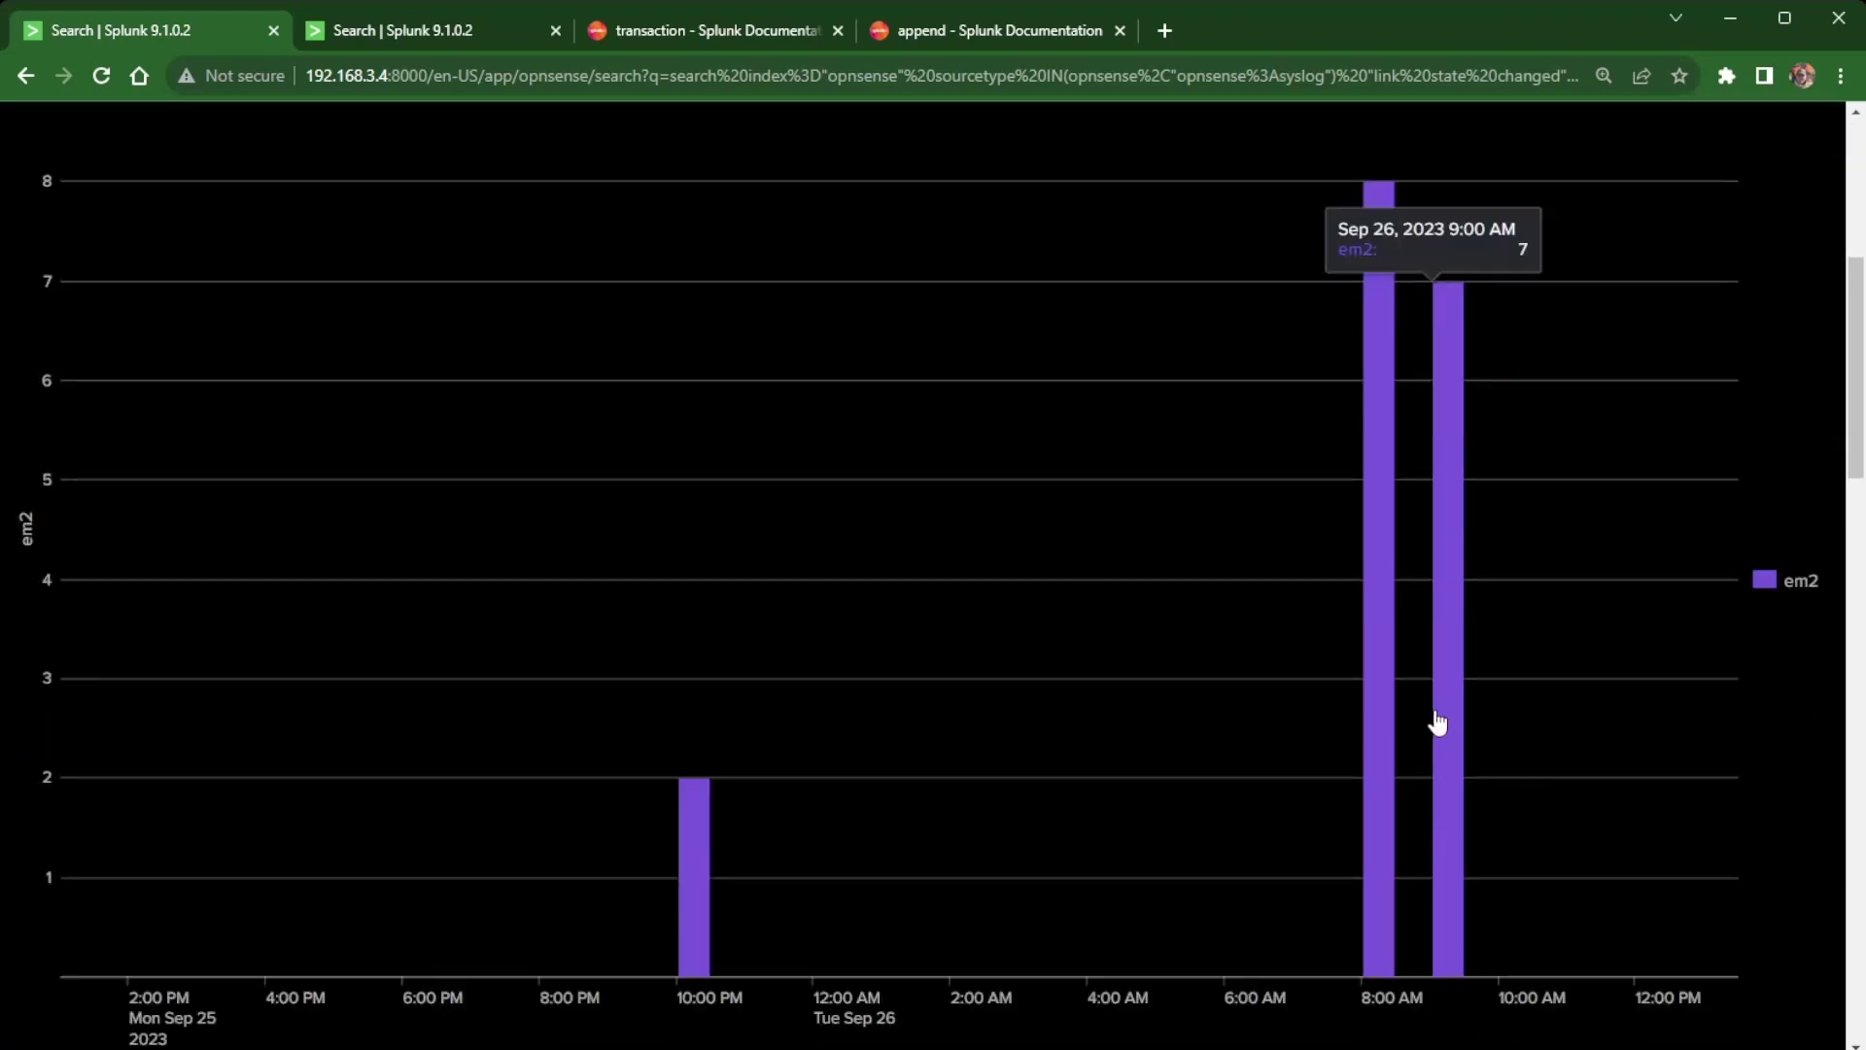
pyautogui.scroll(4, 1503, 842)
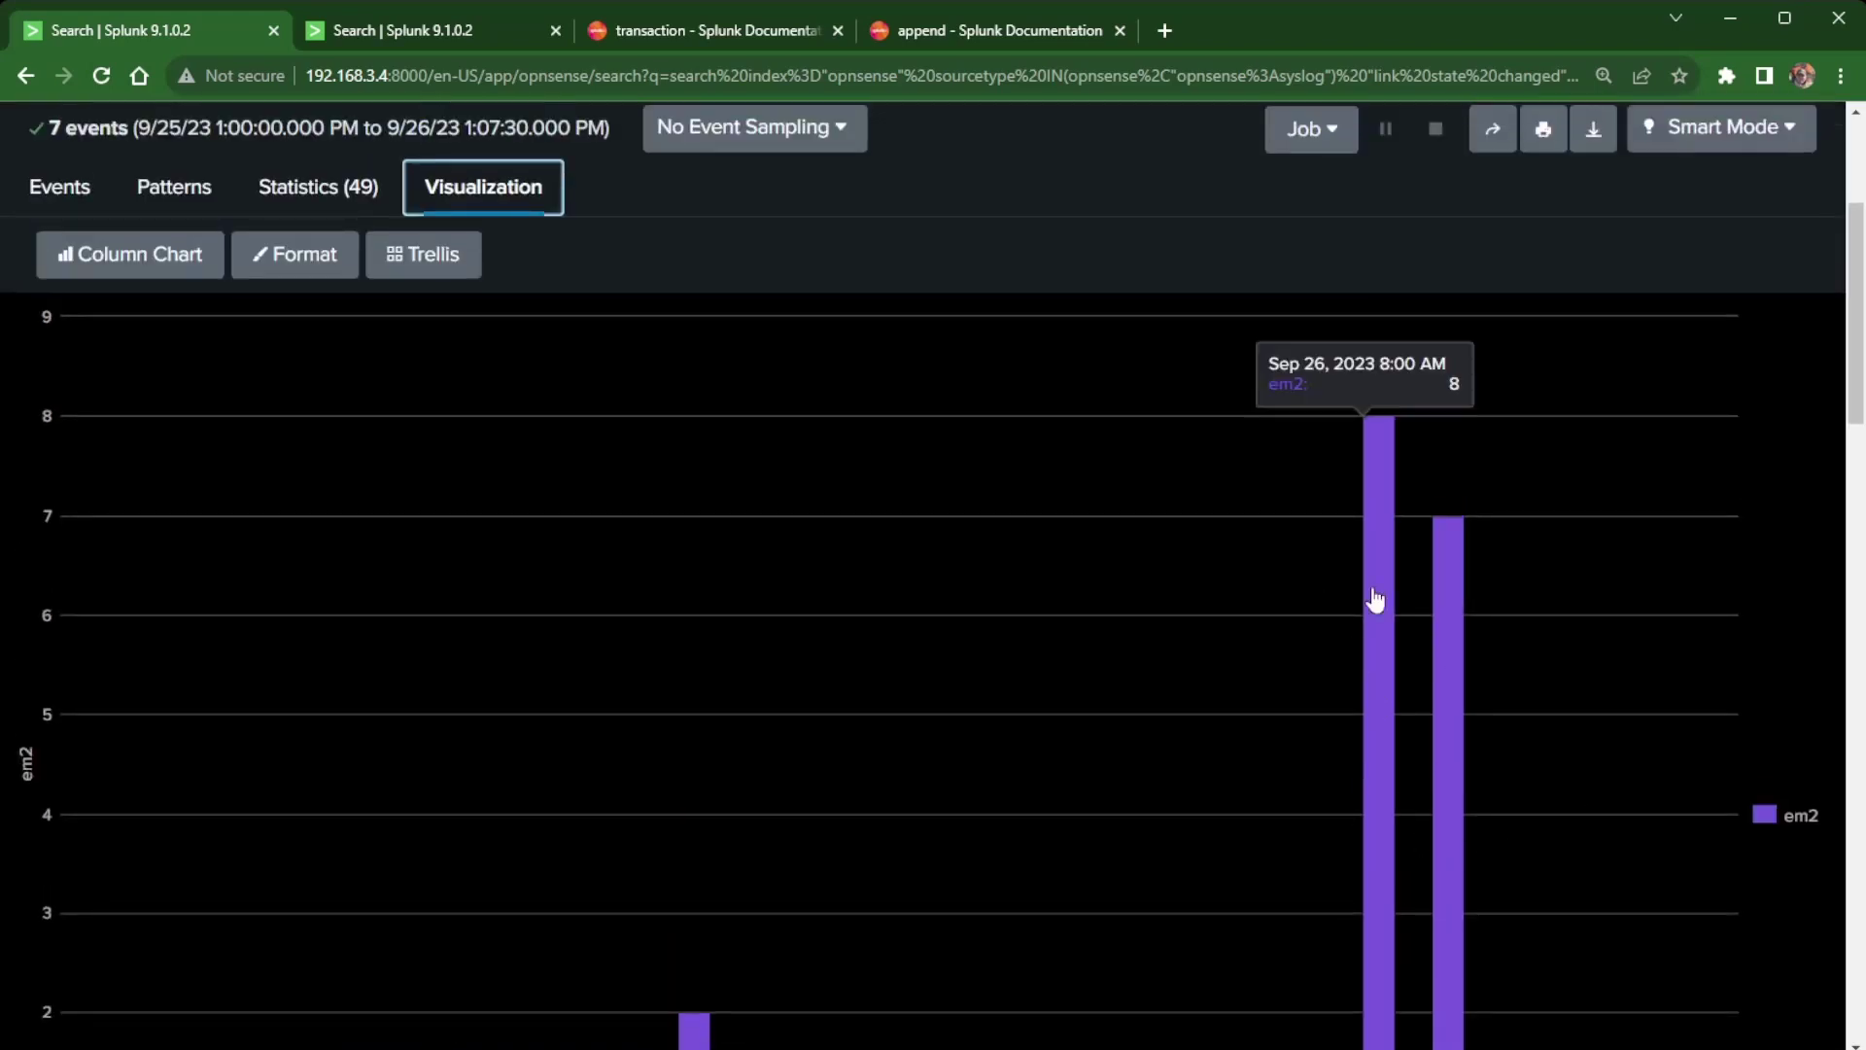
pyautogui.scroll(-2, 1526, 953)
pyautogui.scroll(-2, 1526, 951)
pyautogui.scroll(6, 1520, 800)
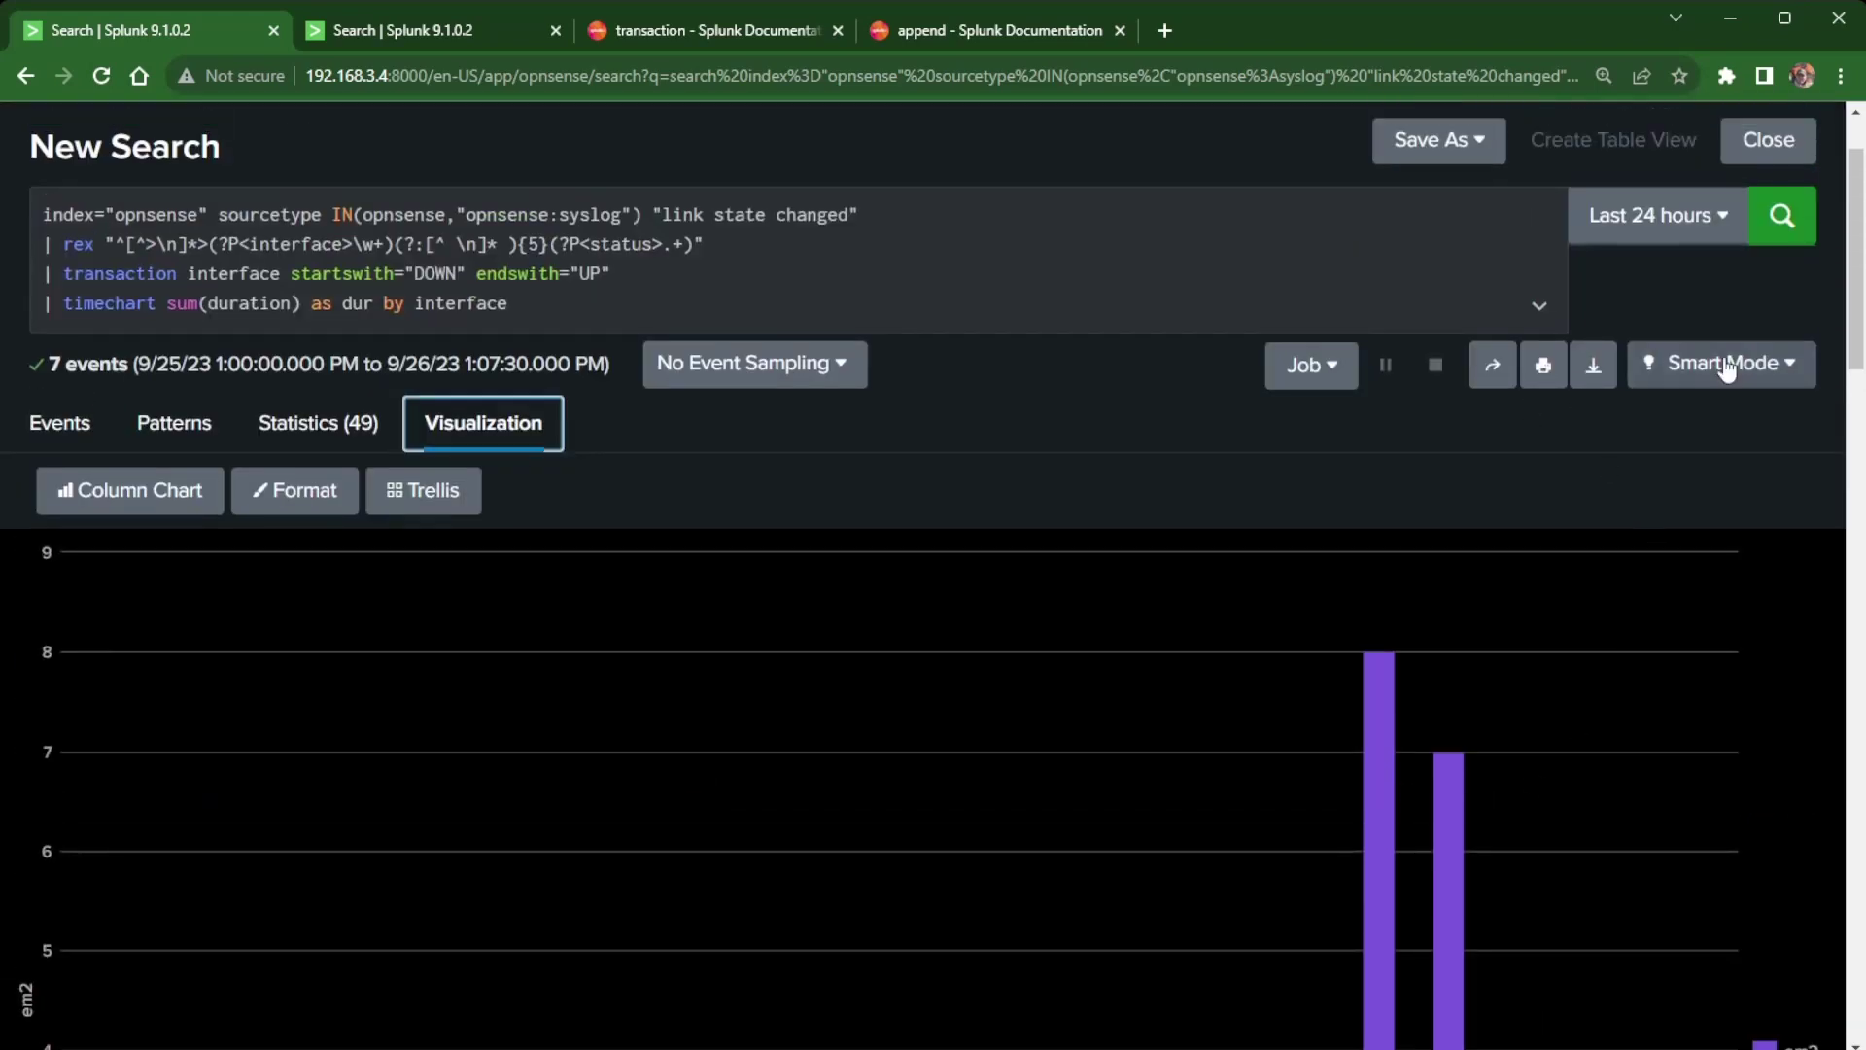
pyautogui.scroll(-2, 1692, 856)
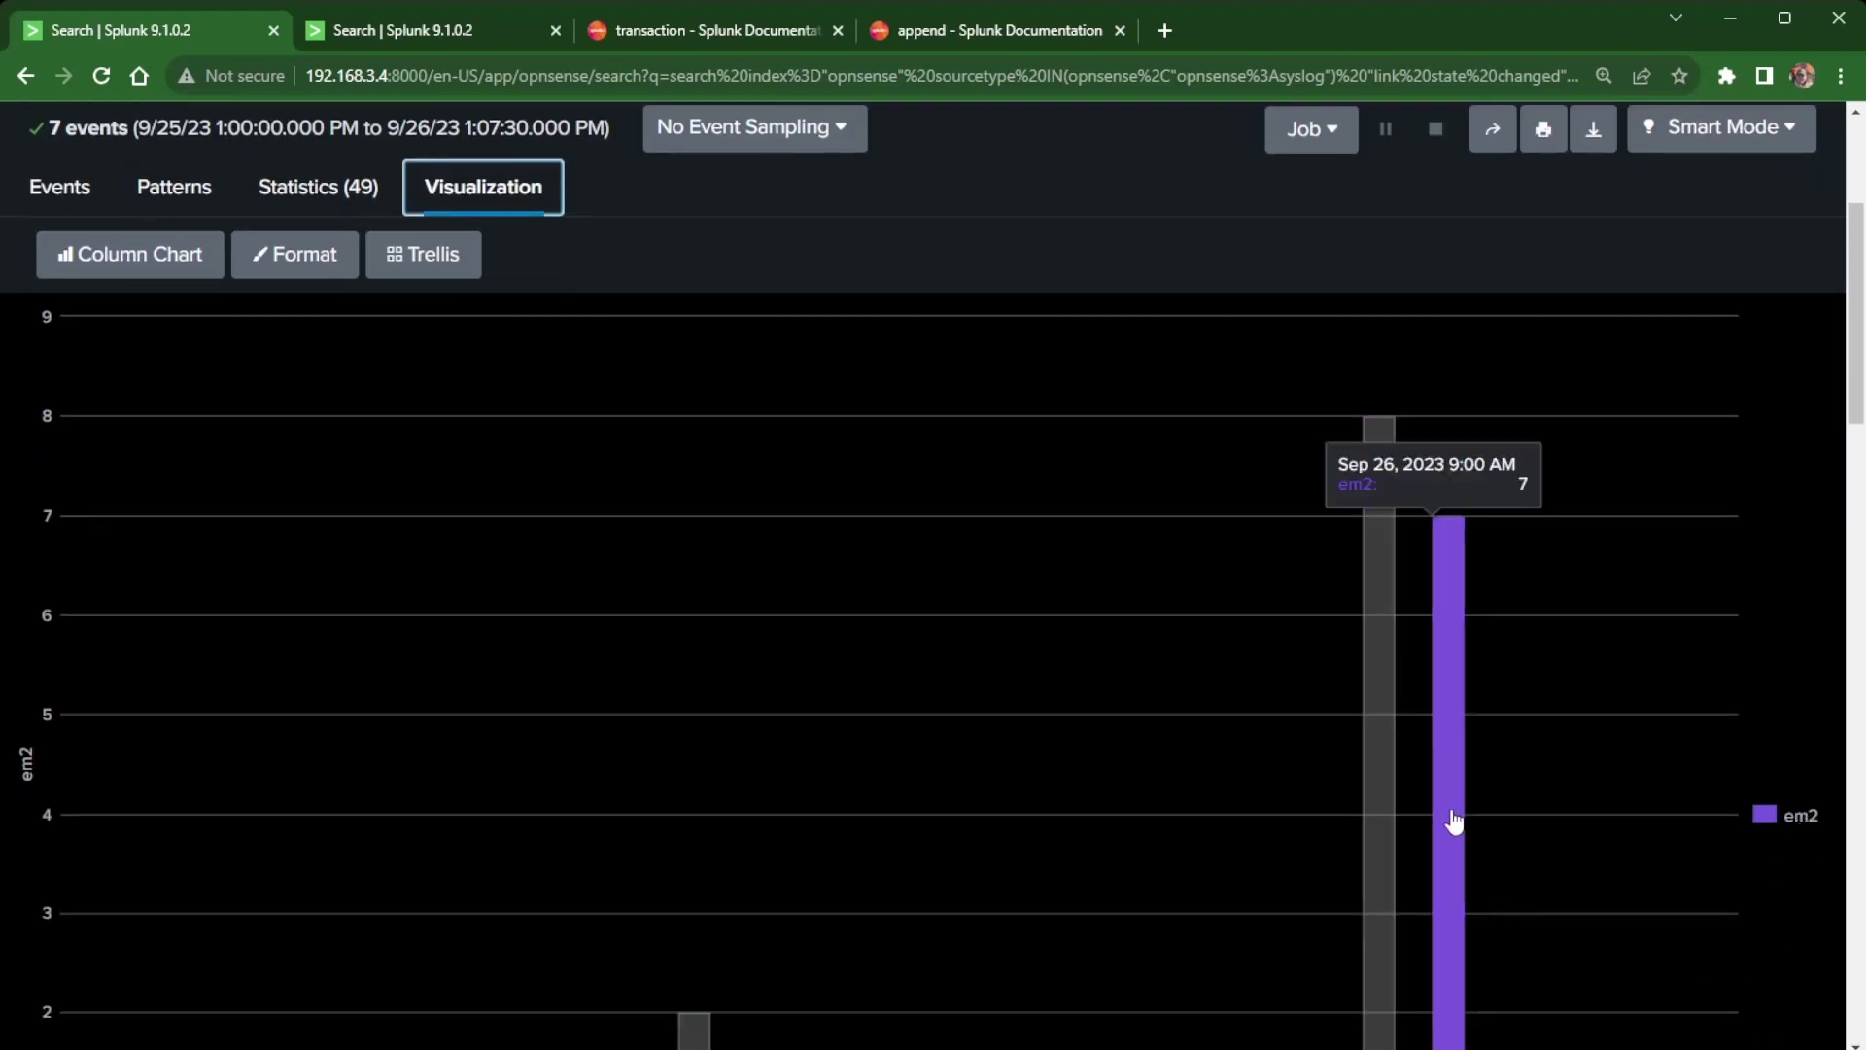
pyautogui.moveTo(1397, 486)
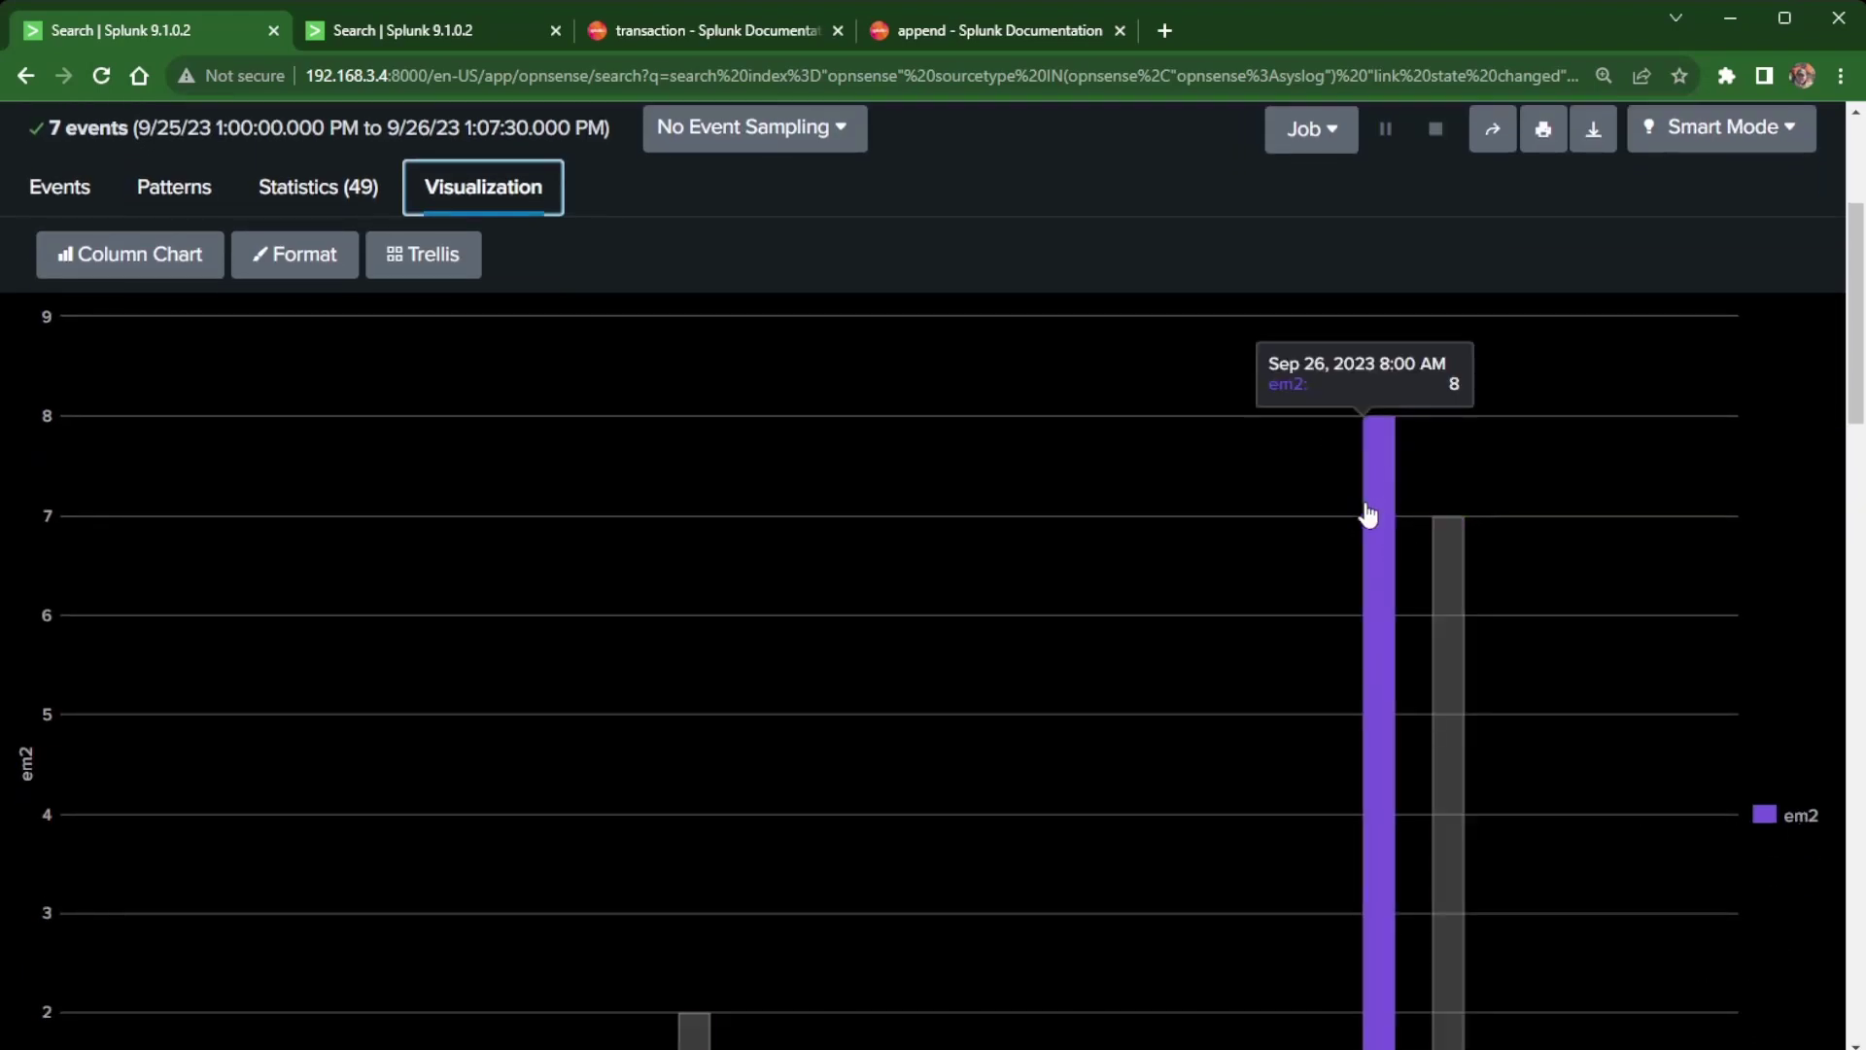
pyautogui.scroll(-2, 1268, 603)
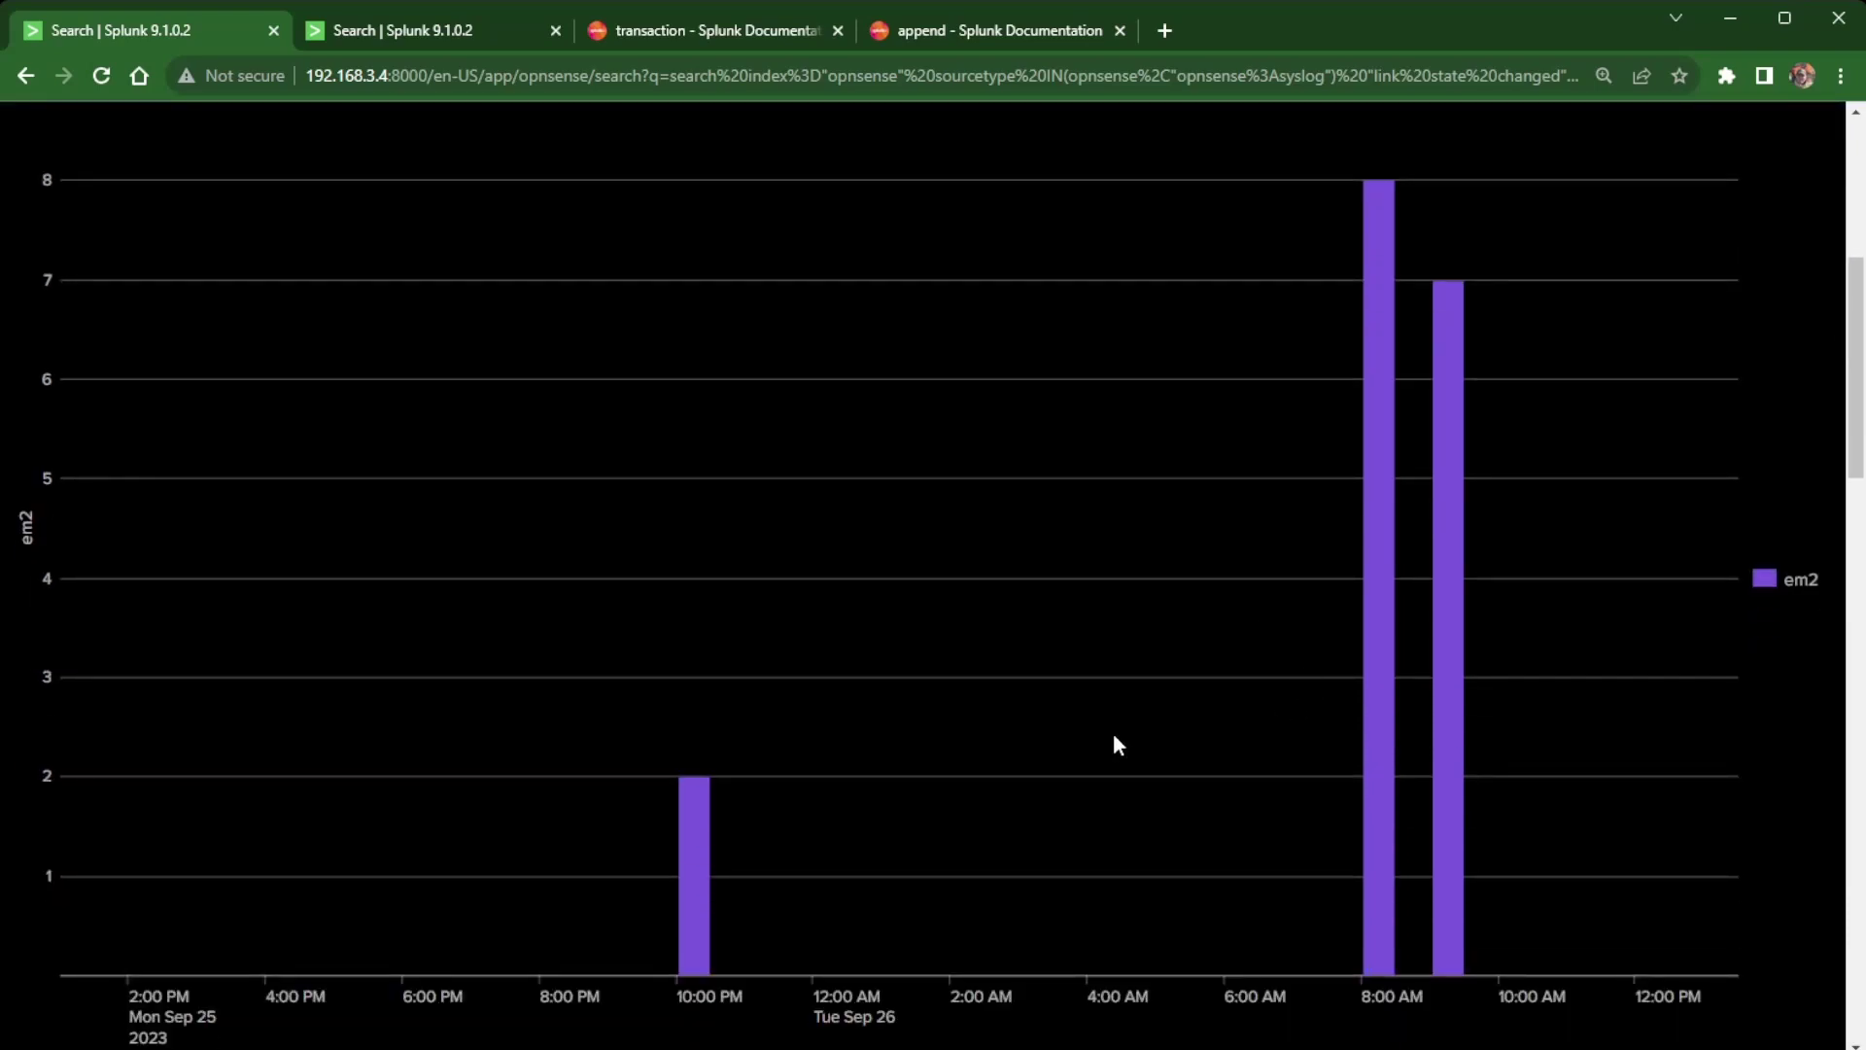
pyautogui.scroll(2, 1114, 744)
pyautogui.scroll(3, 1114, 745)
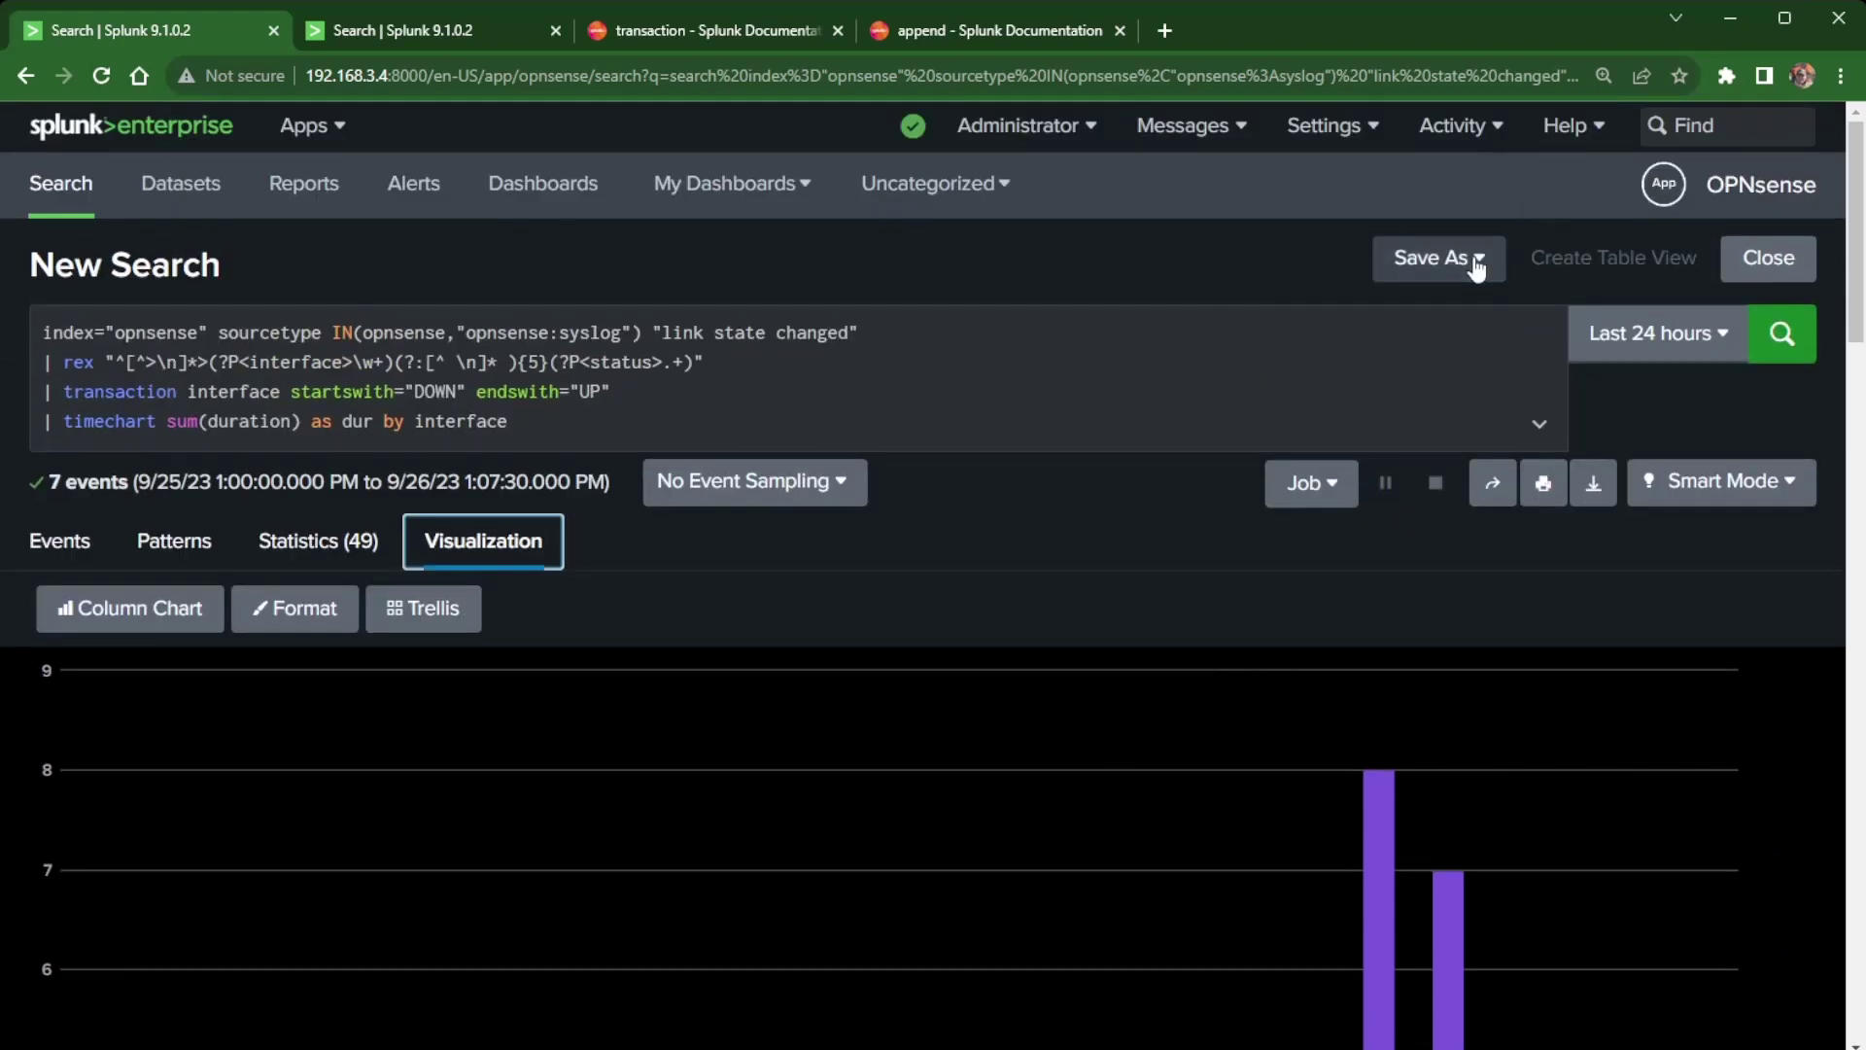
# Step: Show the Save As options for saving the search as a report, alert or dashboard
pyautogui.click(1437, 257)
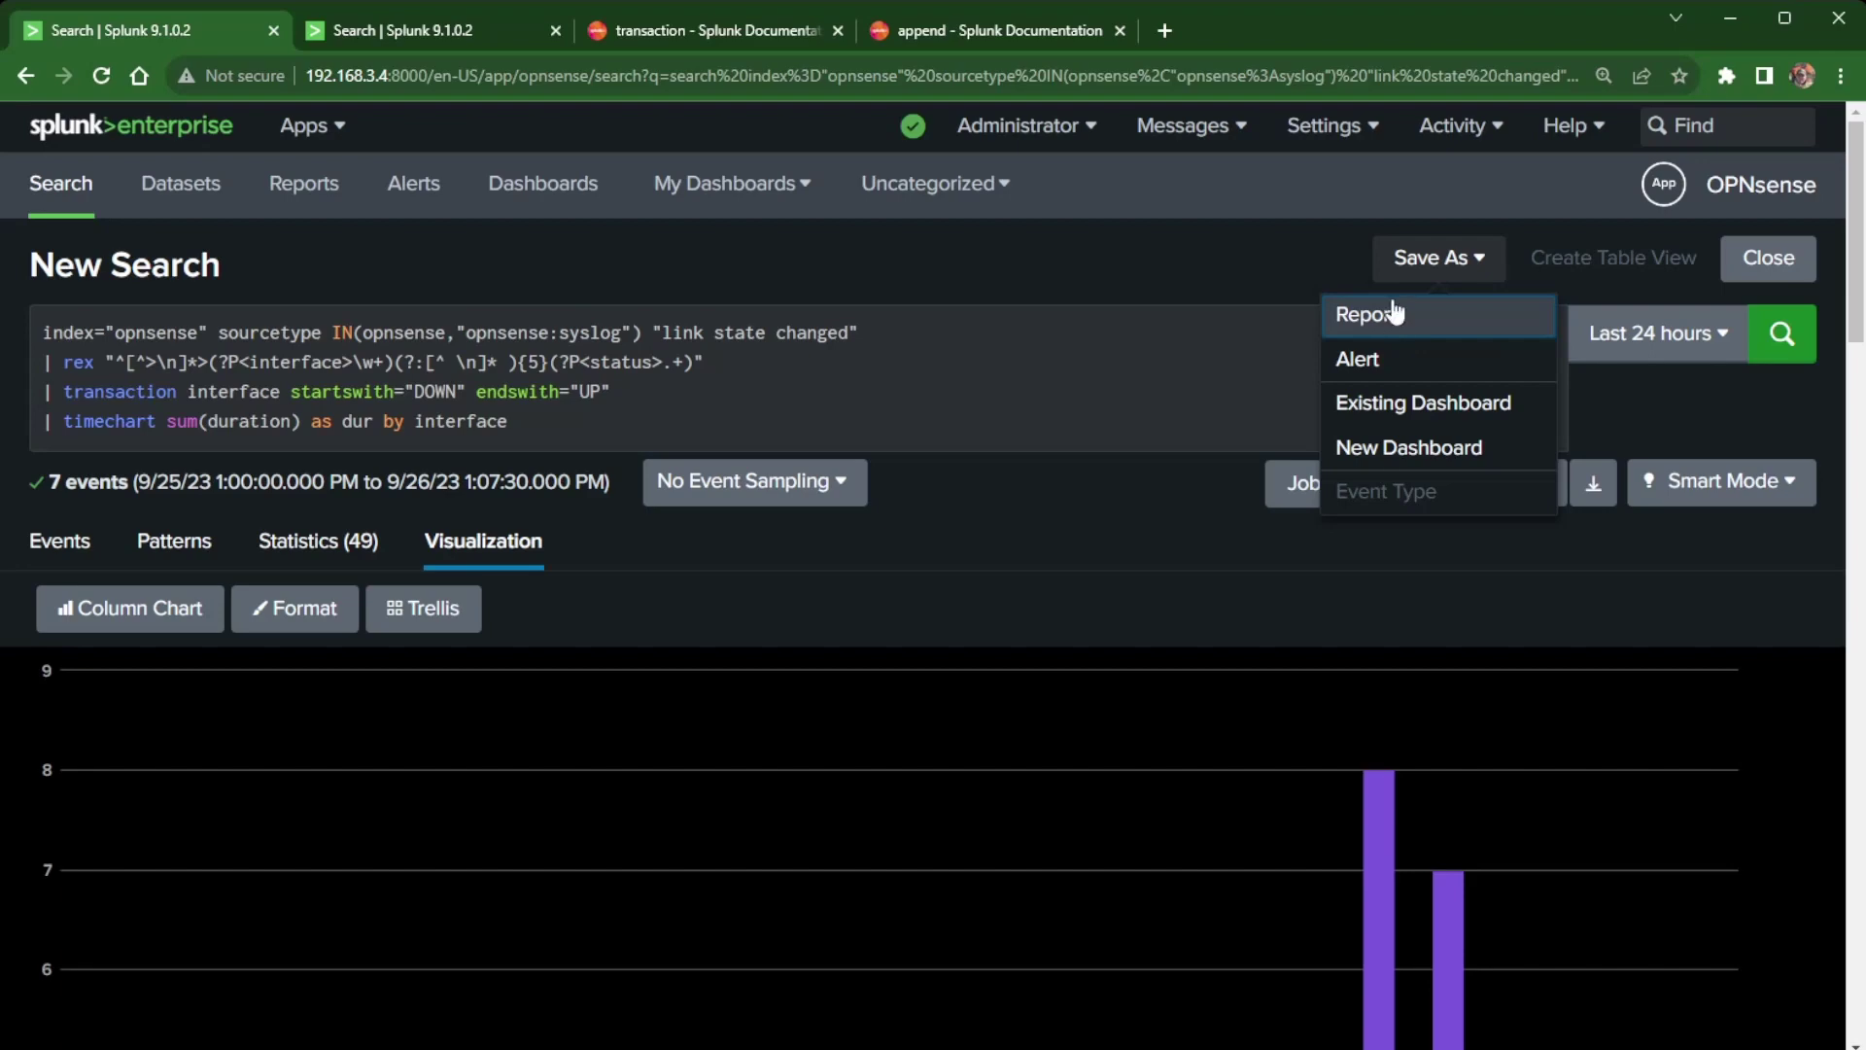
# Step: Run the 'Opnsense Interface state change duration' report from Reports and view its column chart
pyautogui.click(302, 194)
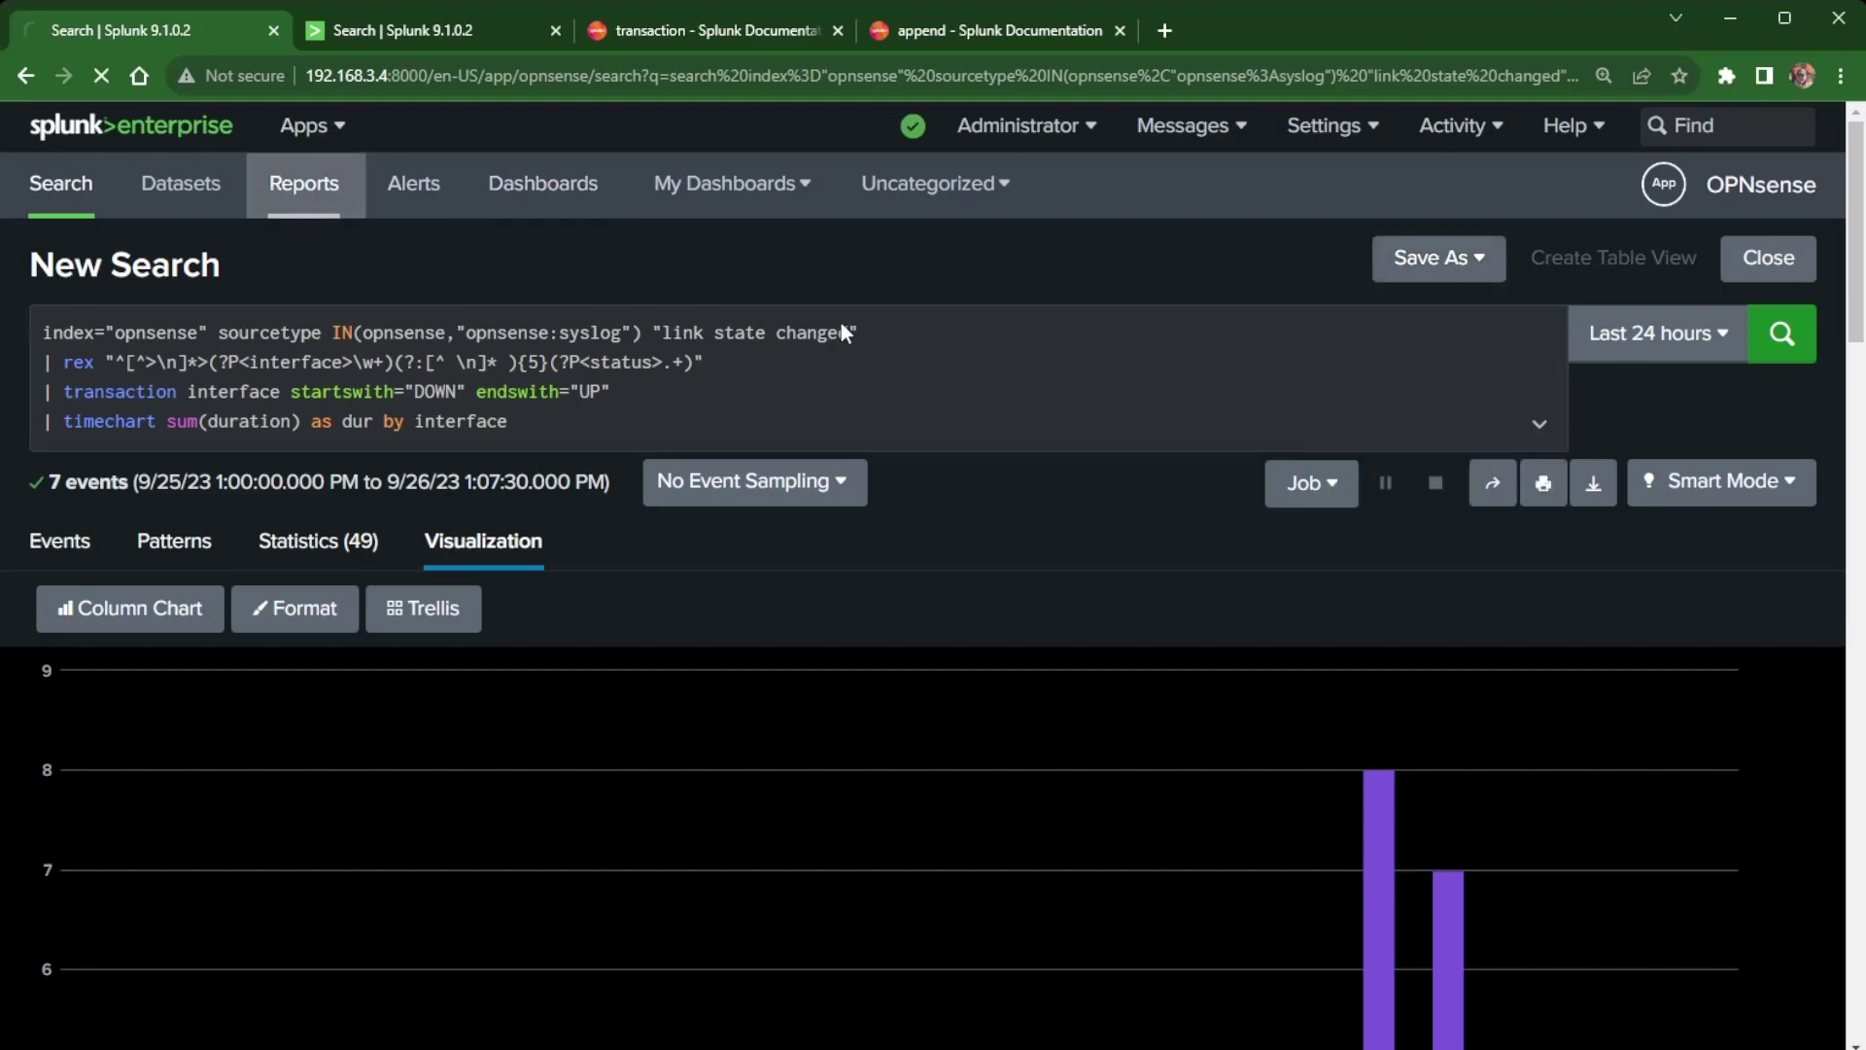
pyautogui.scroll(-7, 330, 491)
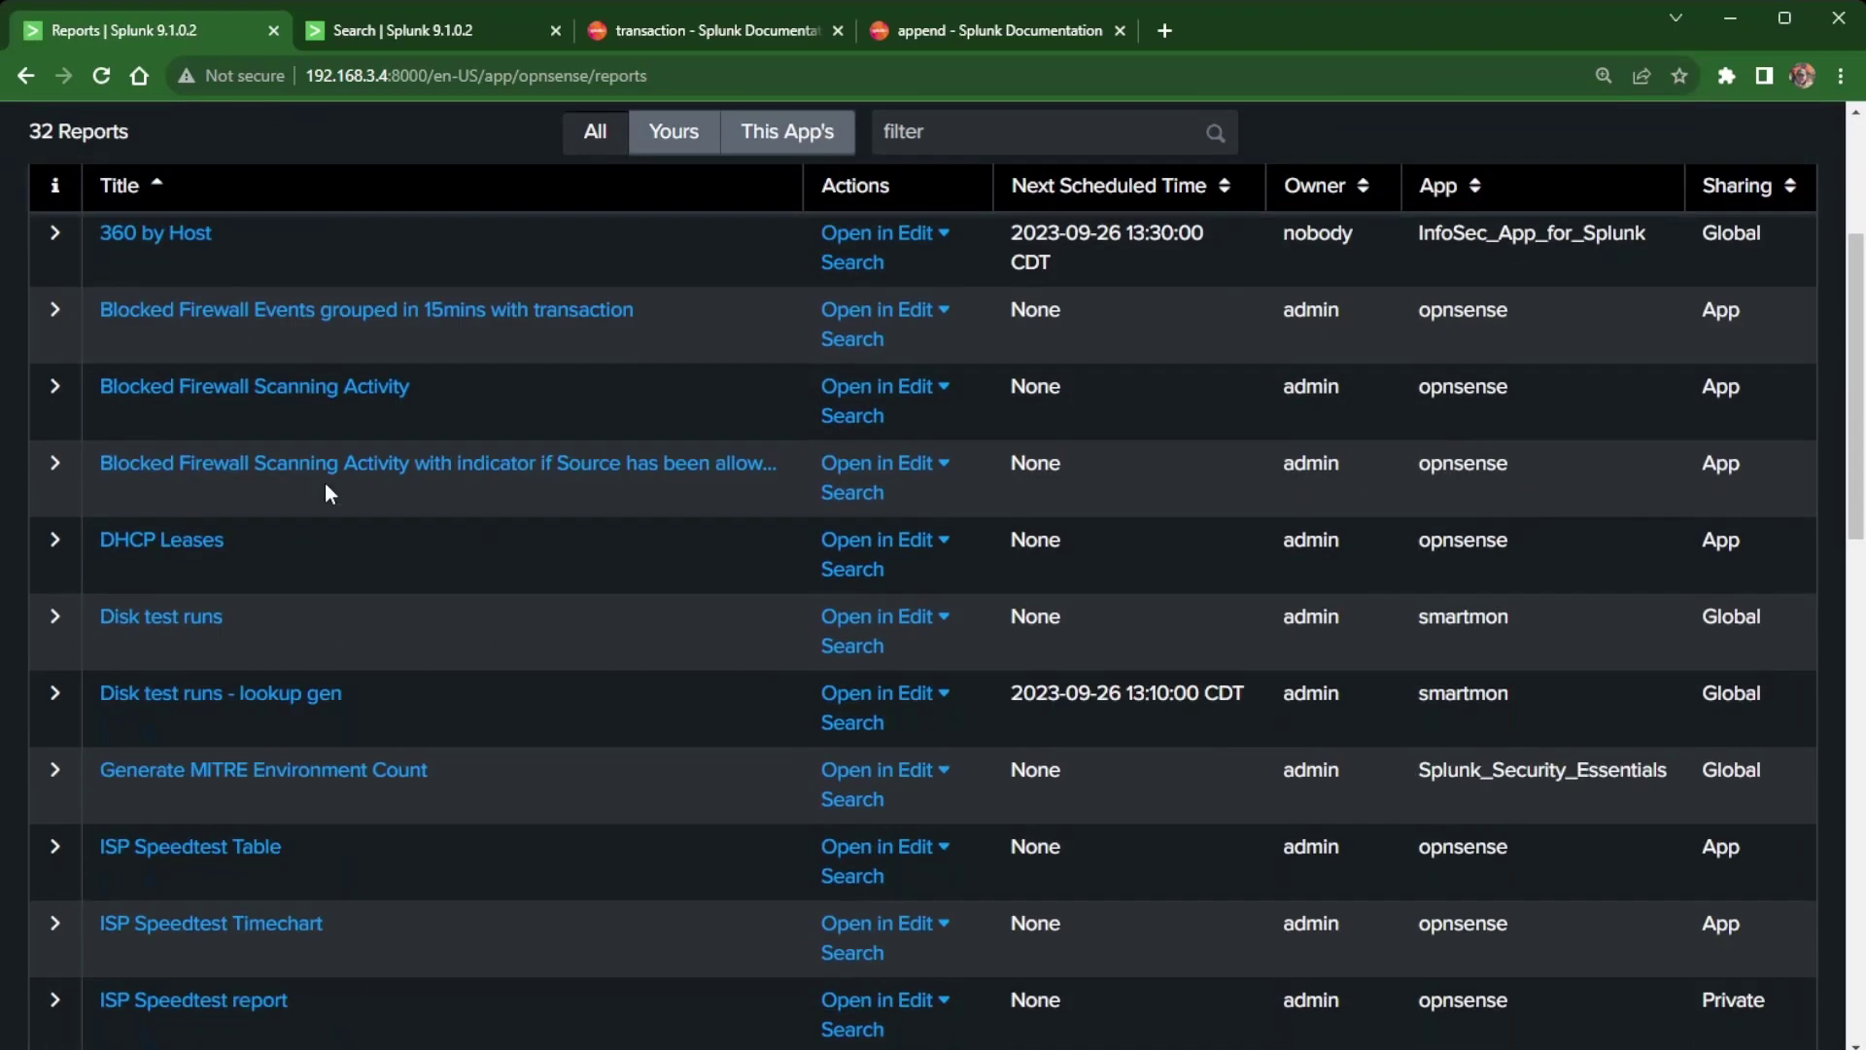
pyautogui.scroll(-7, 266, 813)
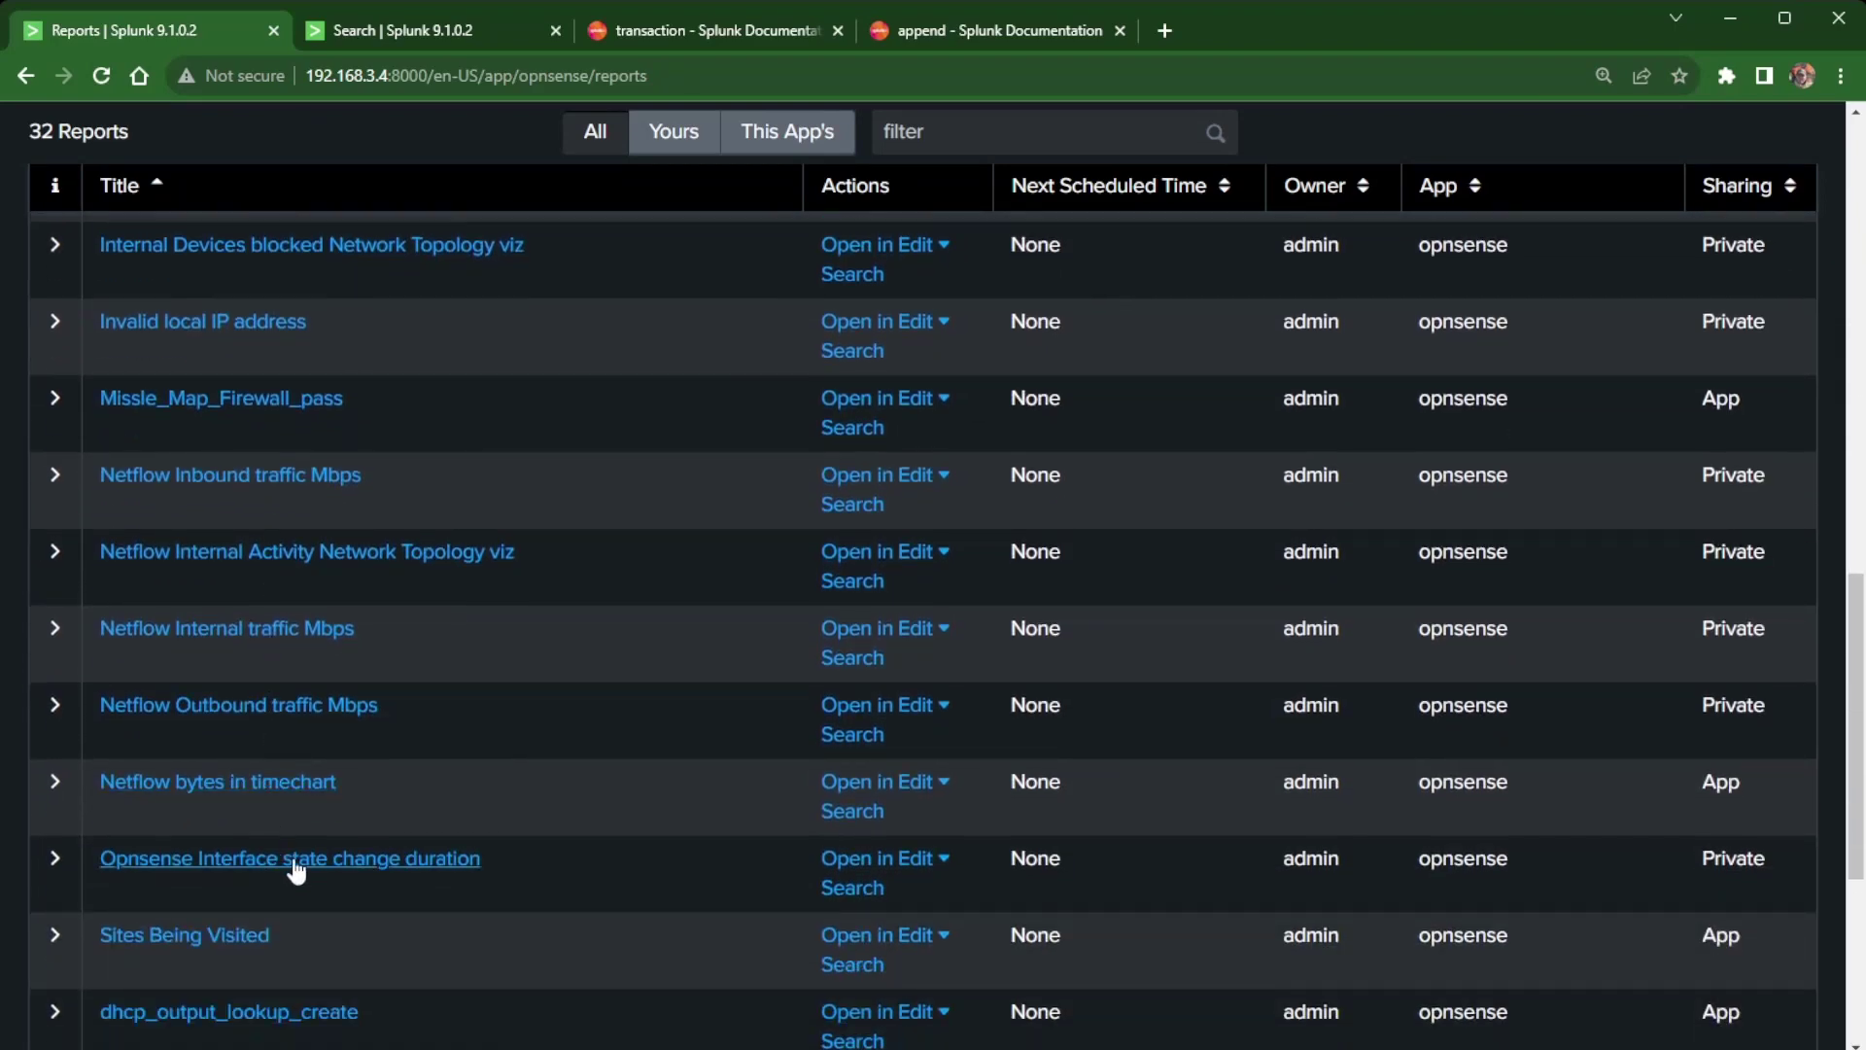
pyautogui.click(292, 863)
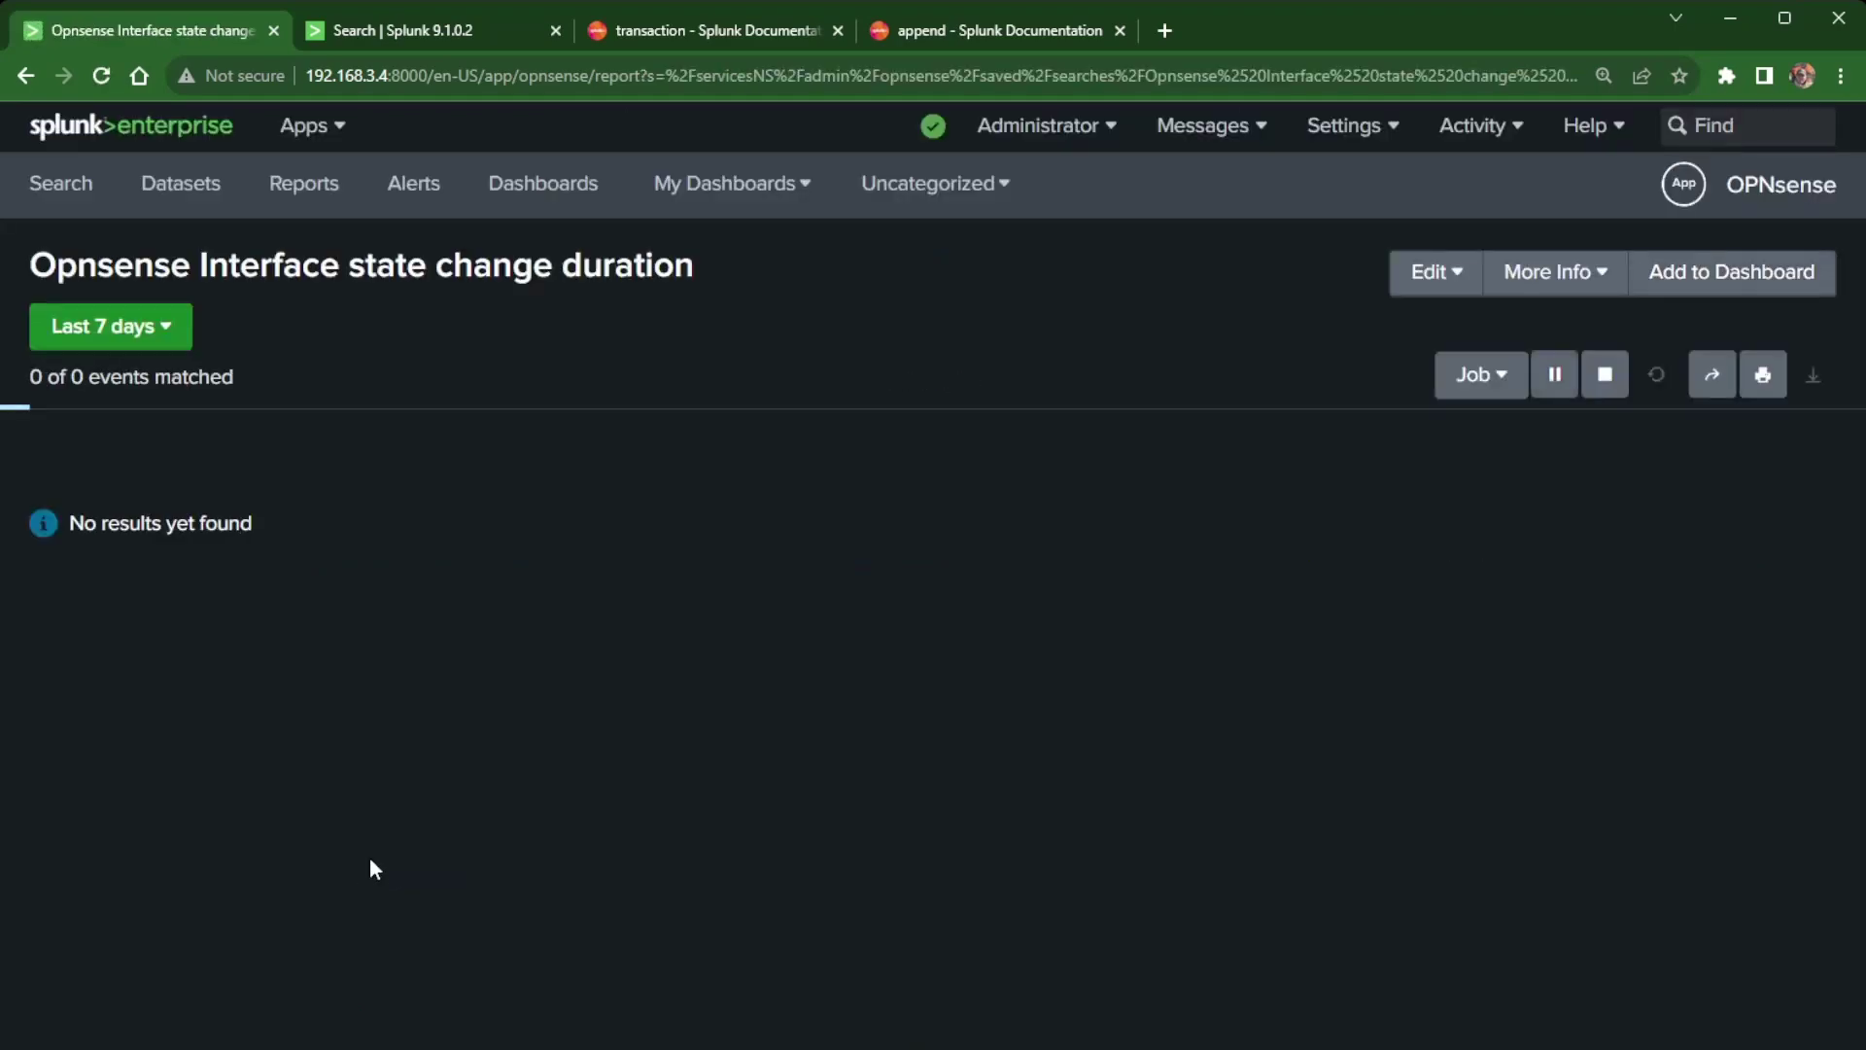
pyautogui.scroll(-3, 369, 855)
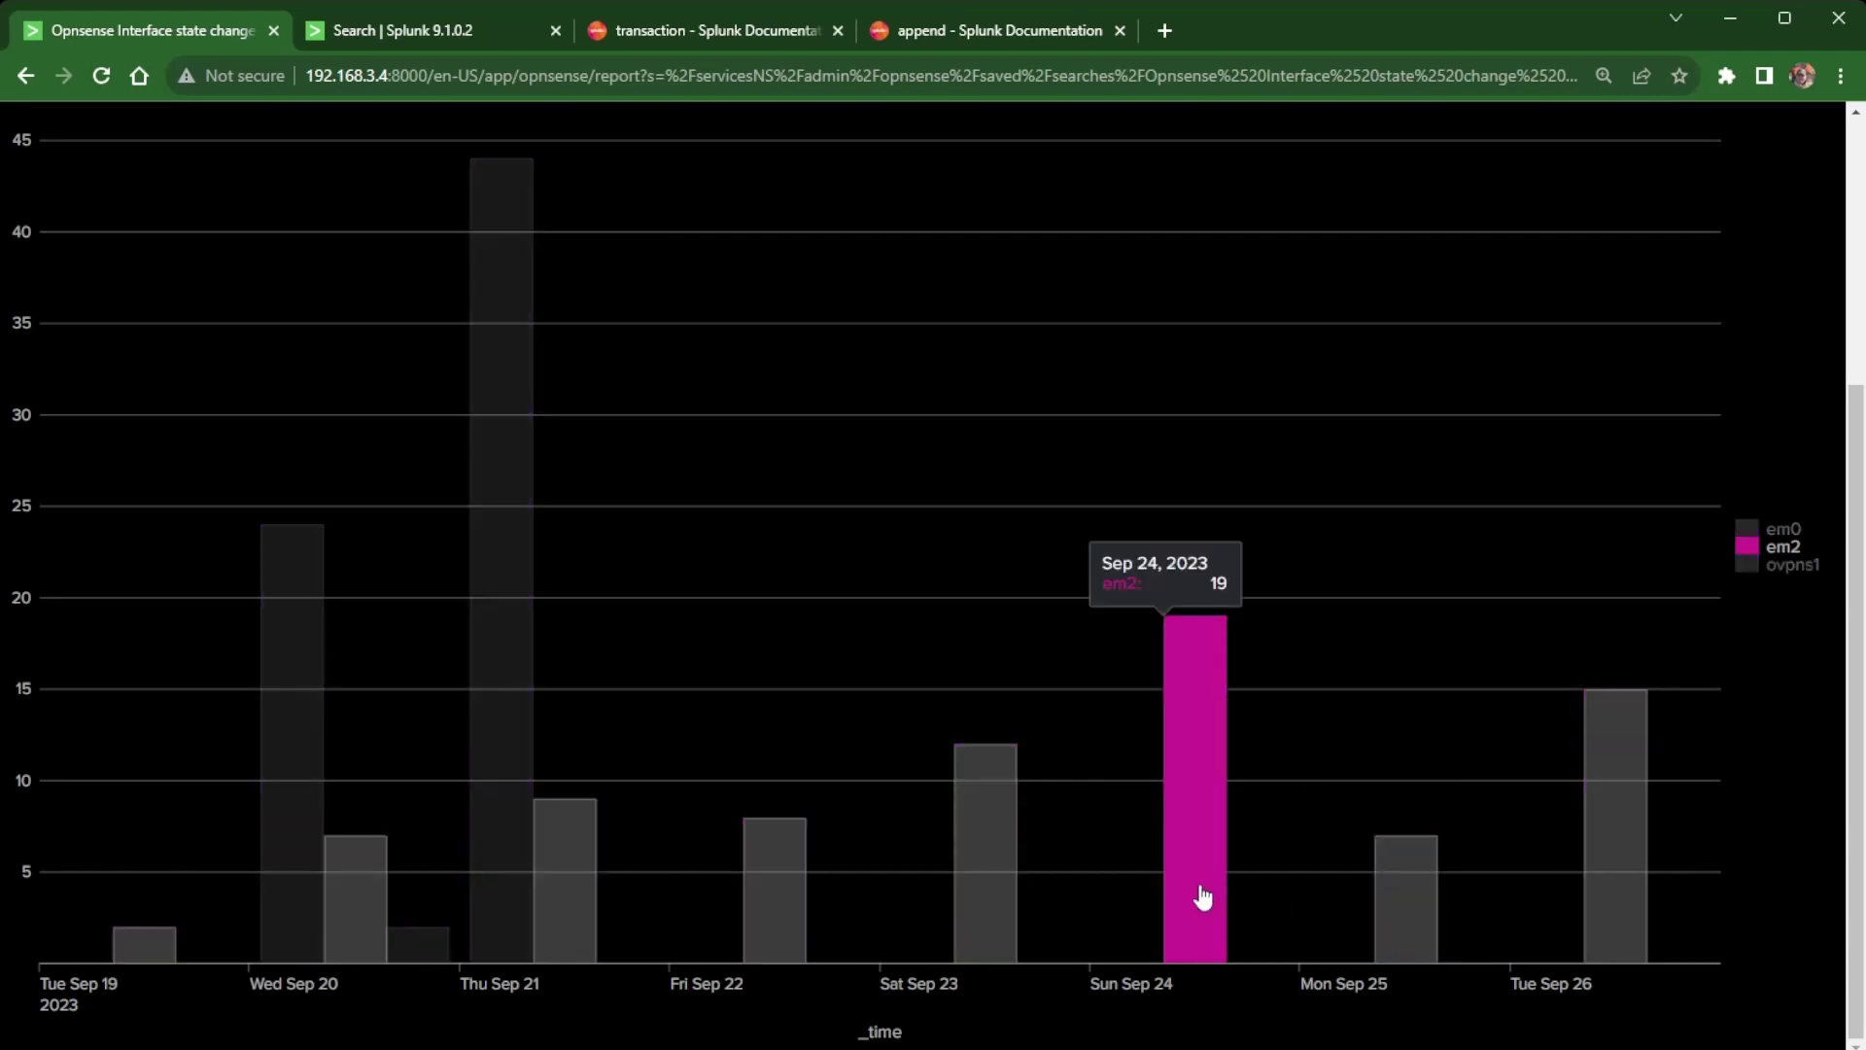
pyautogui.scroll(1, 1203, 896)
pyautogui.scroll(-1, 1202, 918)
# Step: Drill into the Sep 24 em2 bar and rerun its transaction search over the last 7 days
pyautogui.click(1213, 928)
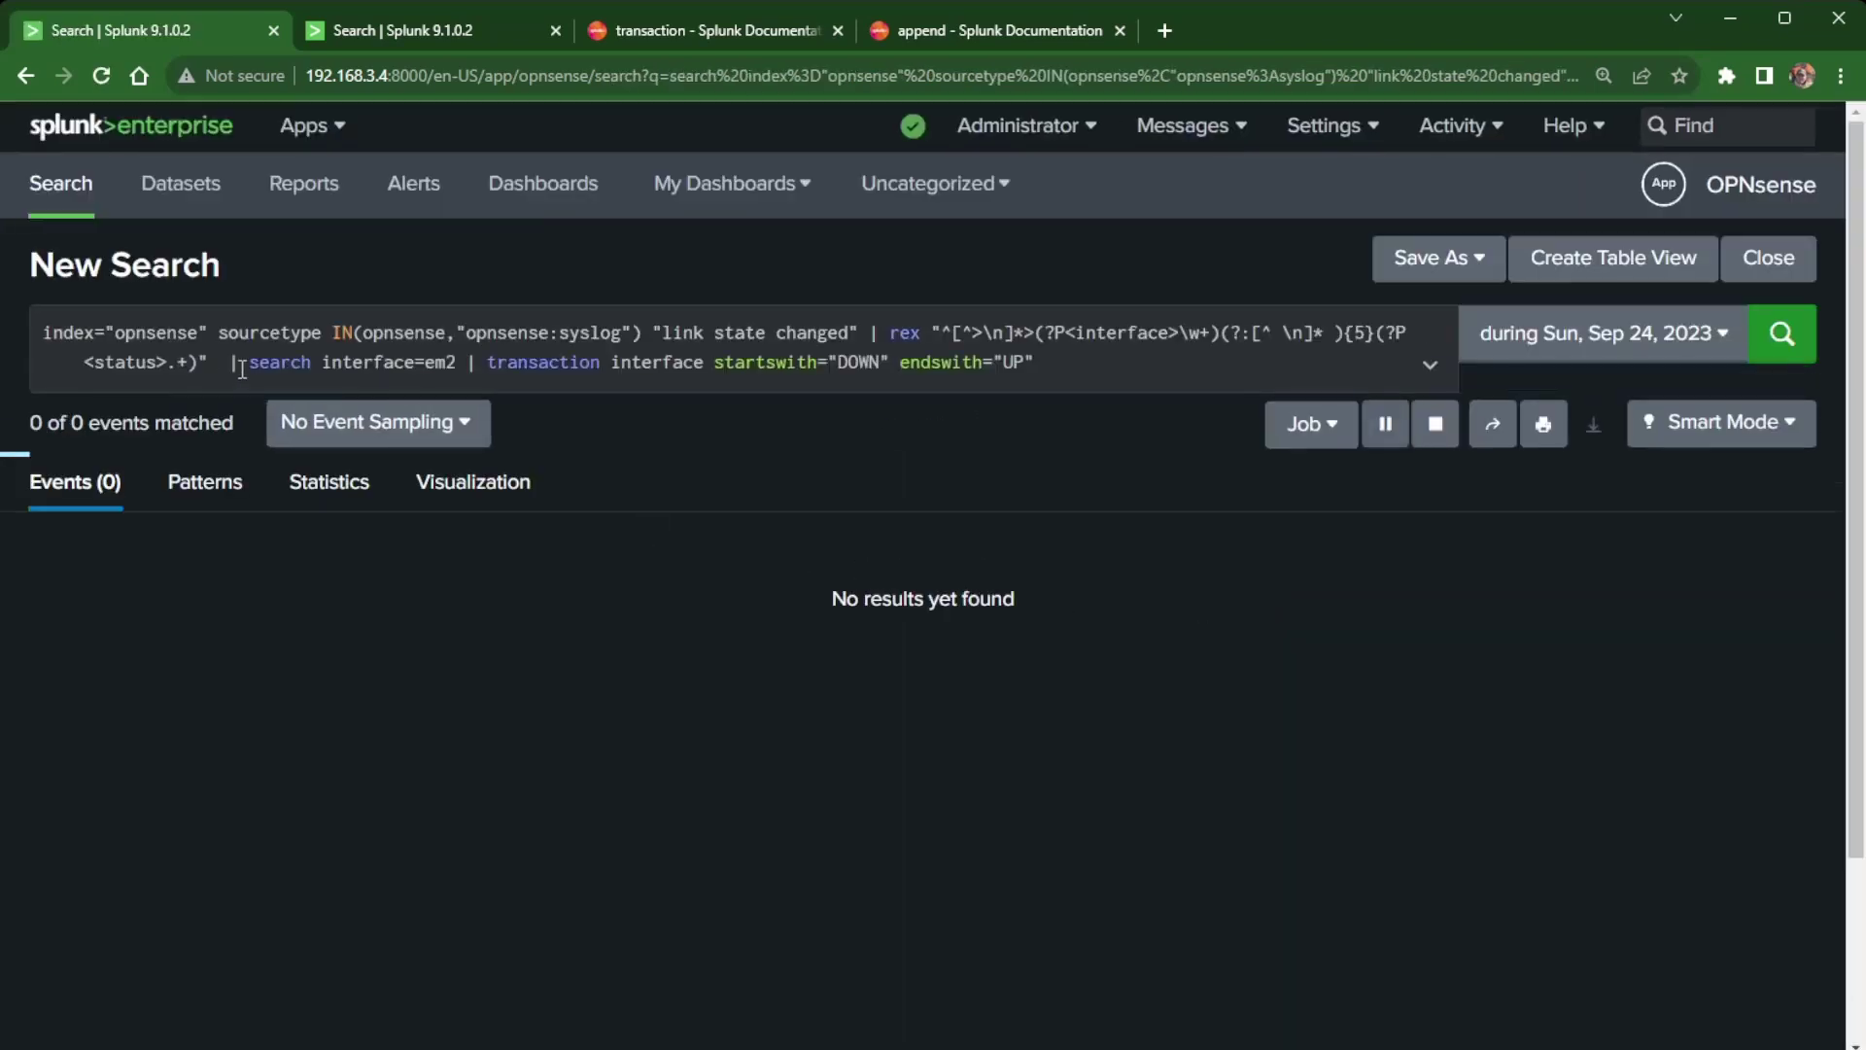
pyautogui.click(1672, 340)
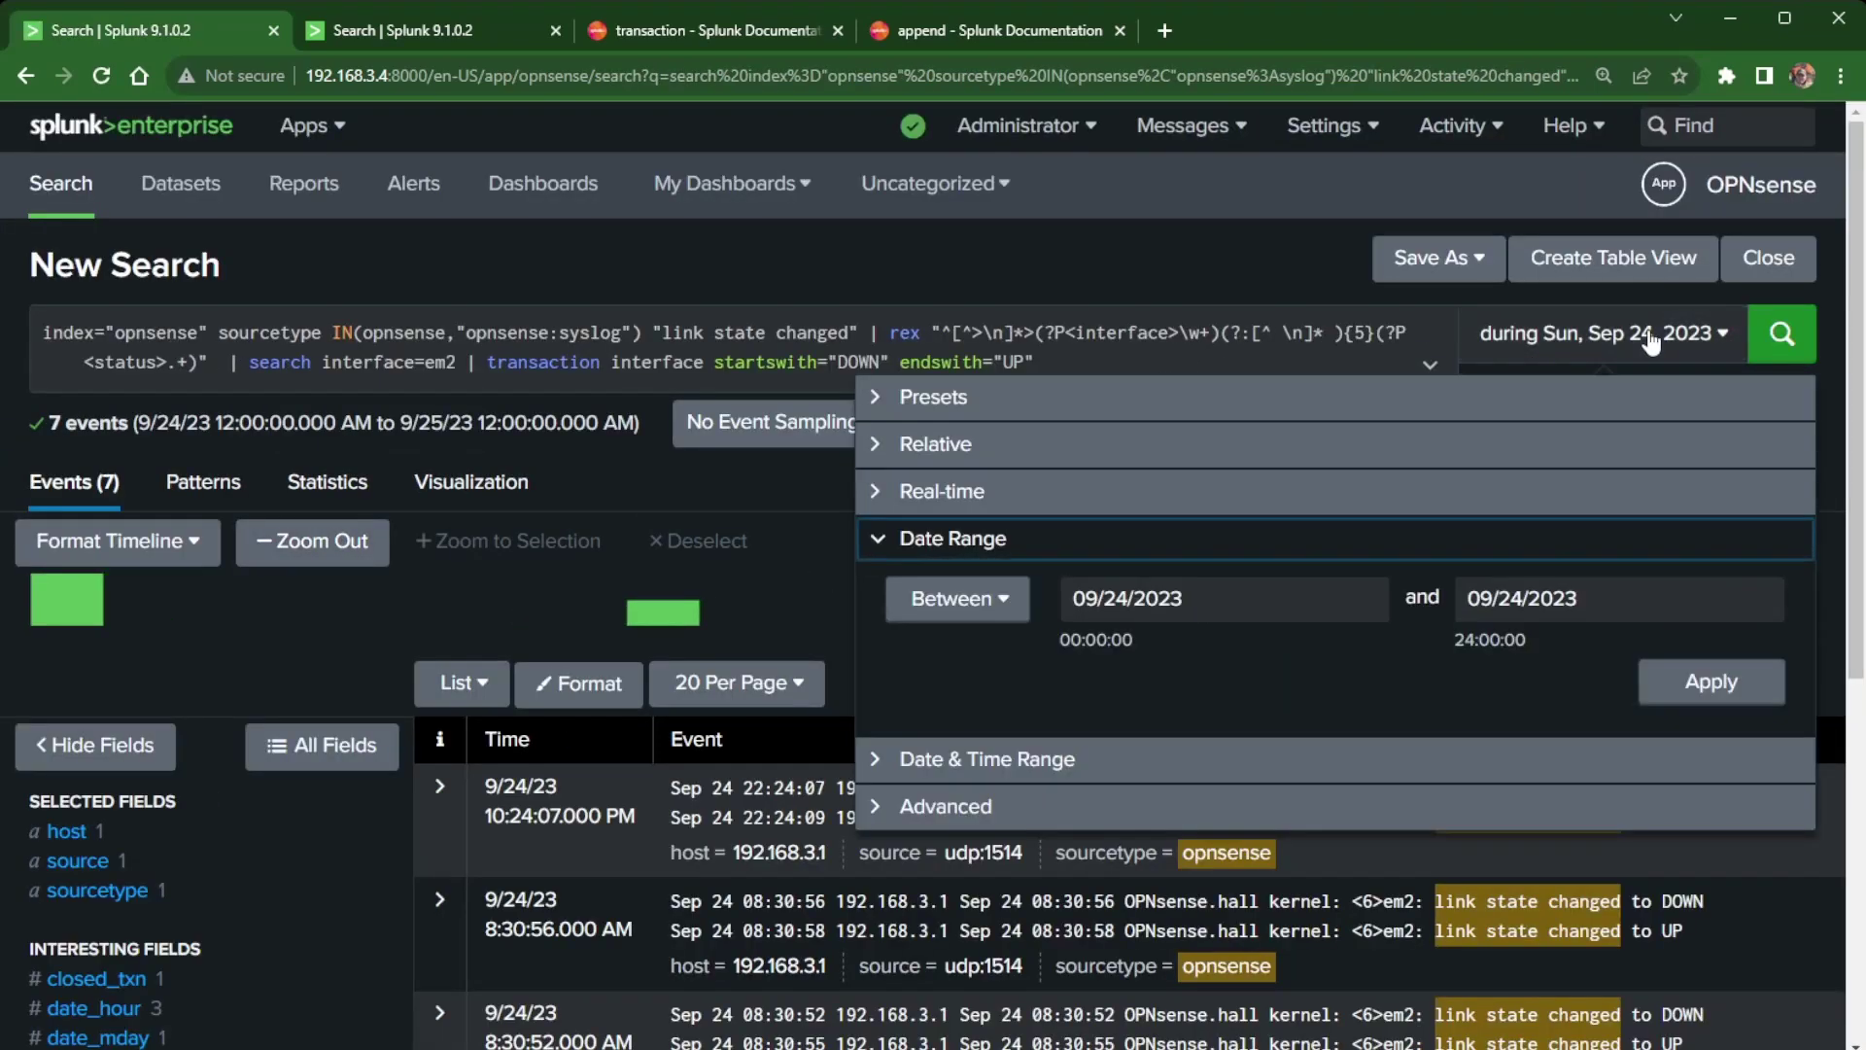
pyautogui.click(1036, 405)
pyautogui.press('Escape')
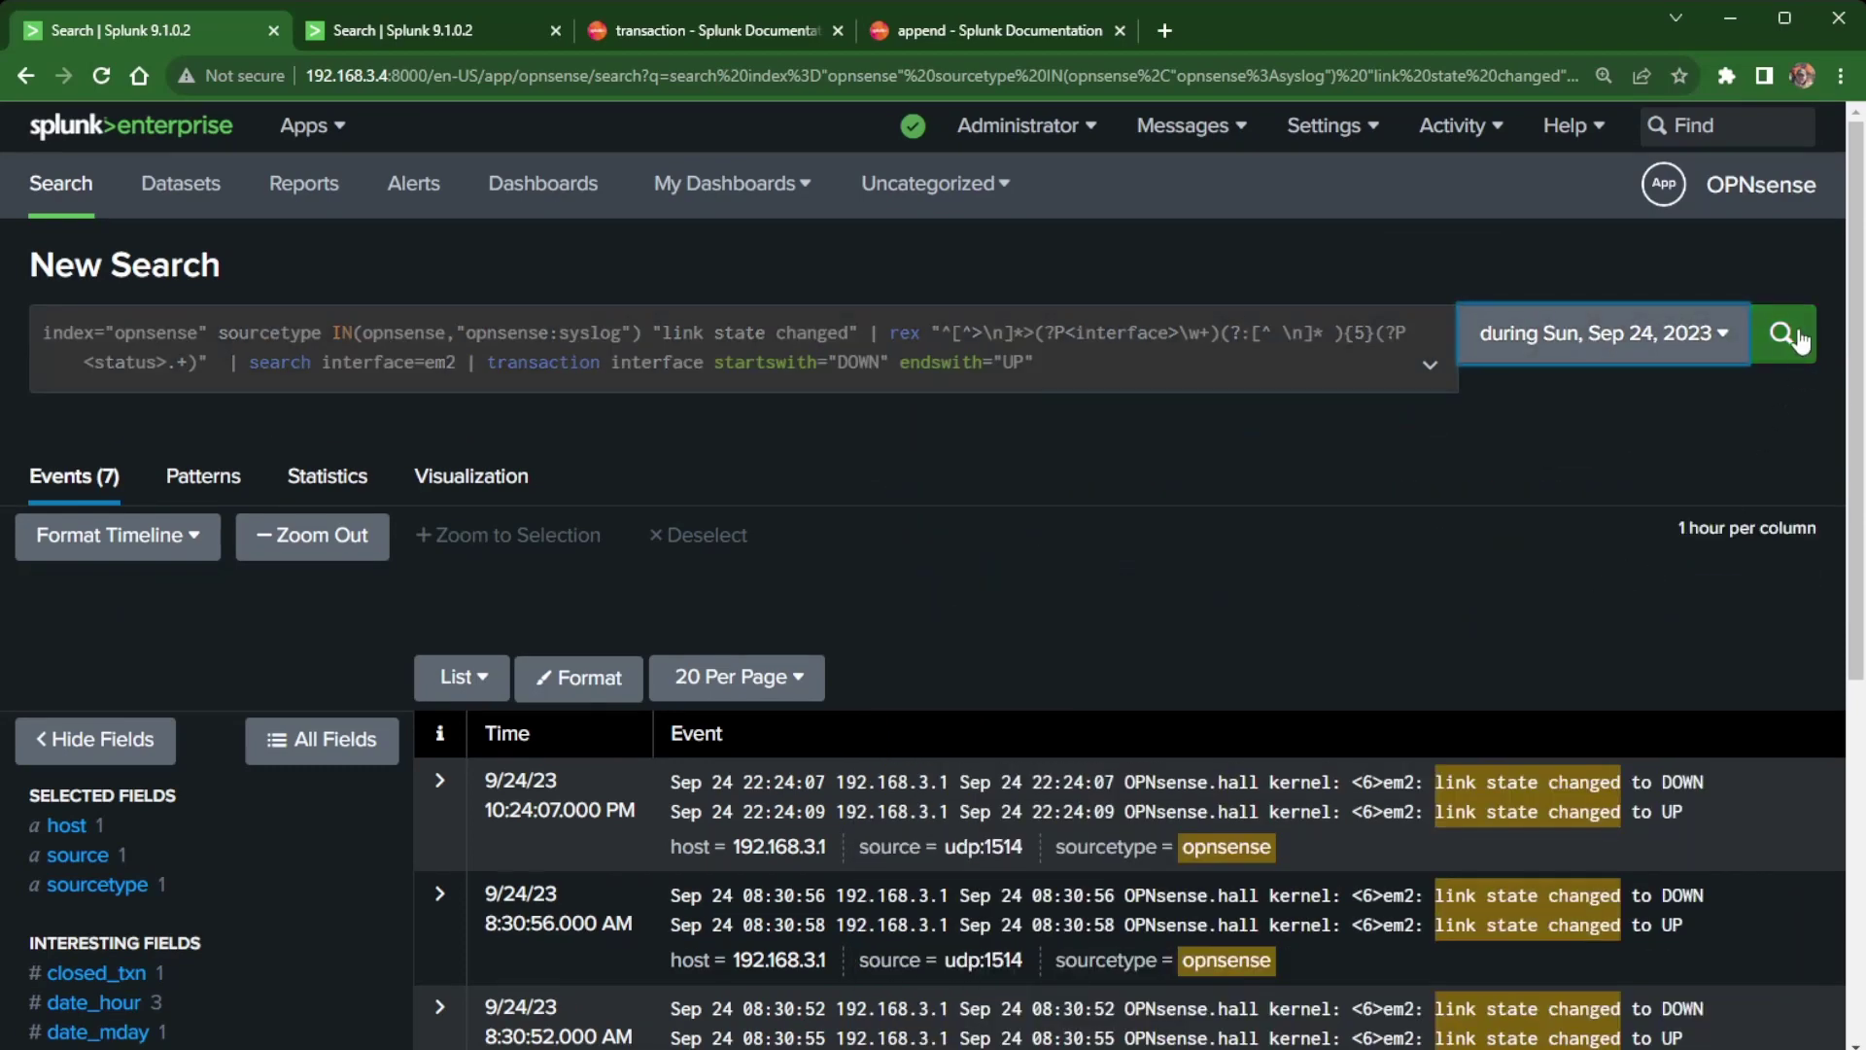
pyautogui.click(1788, 338)
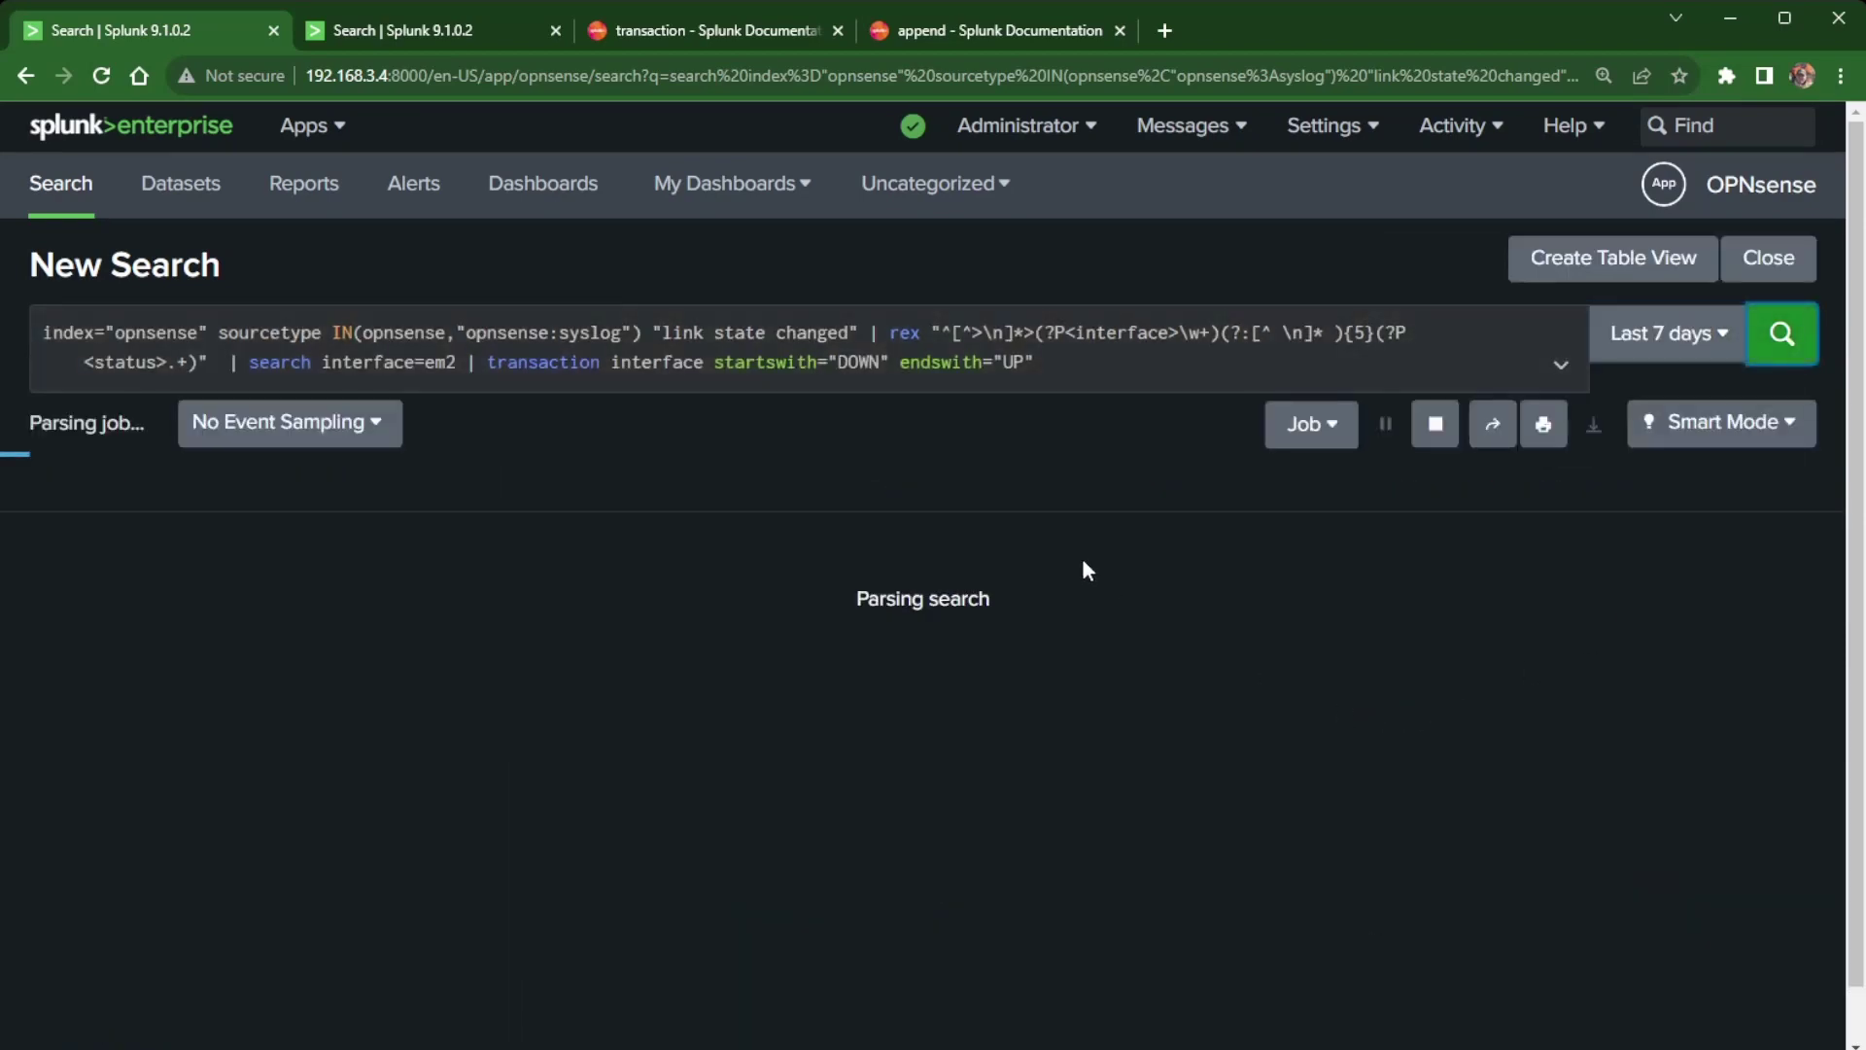
# Step: Look over the em2 DOWN/UP transactions, then return to the wineventlog append search
pyautogui.scroll(-2, 864, 812)
pyautogui.scroll(-8, 863, 812)
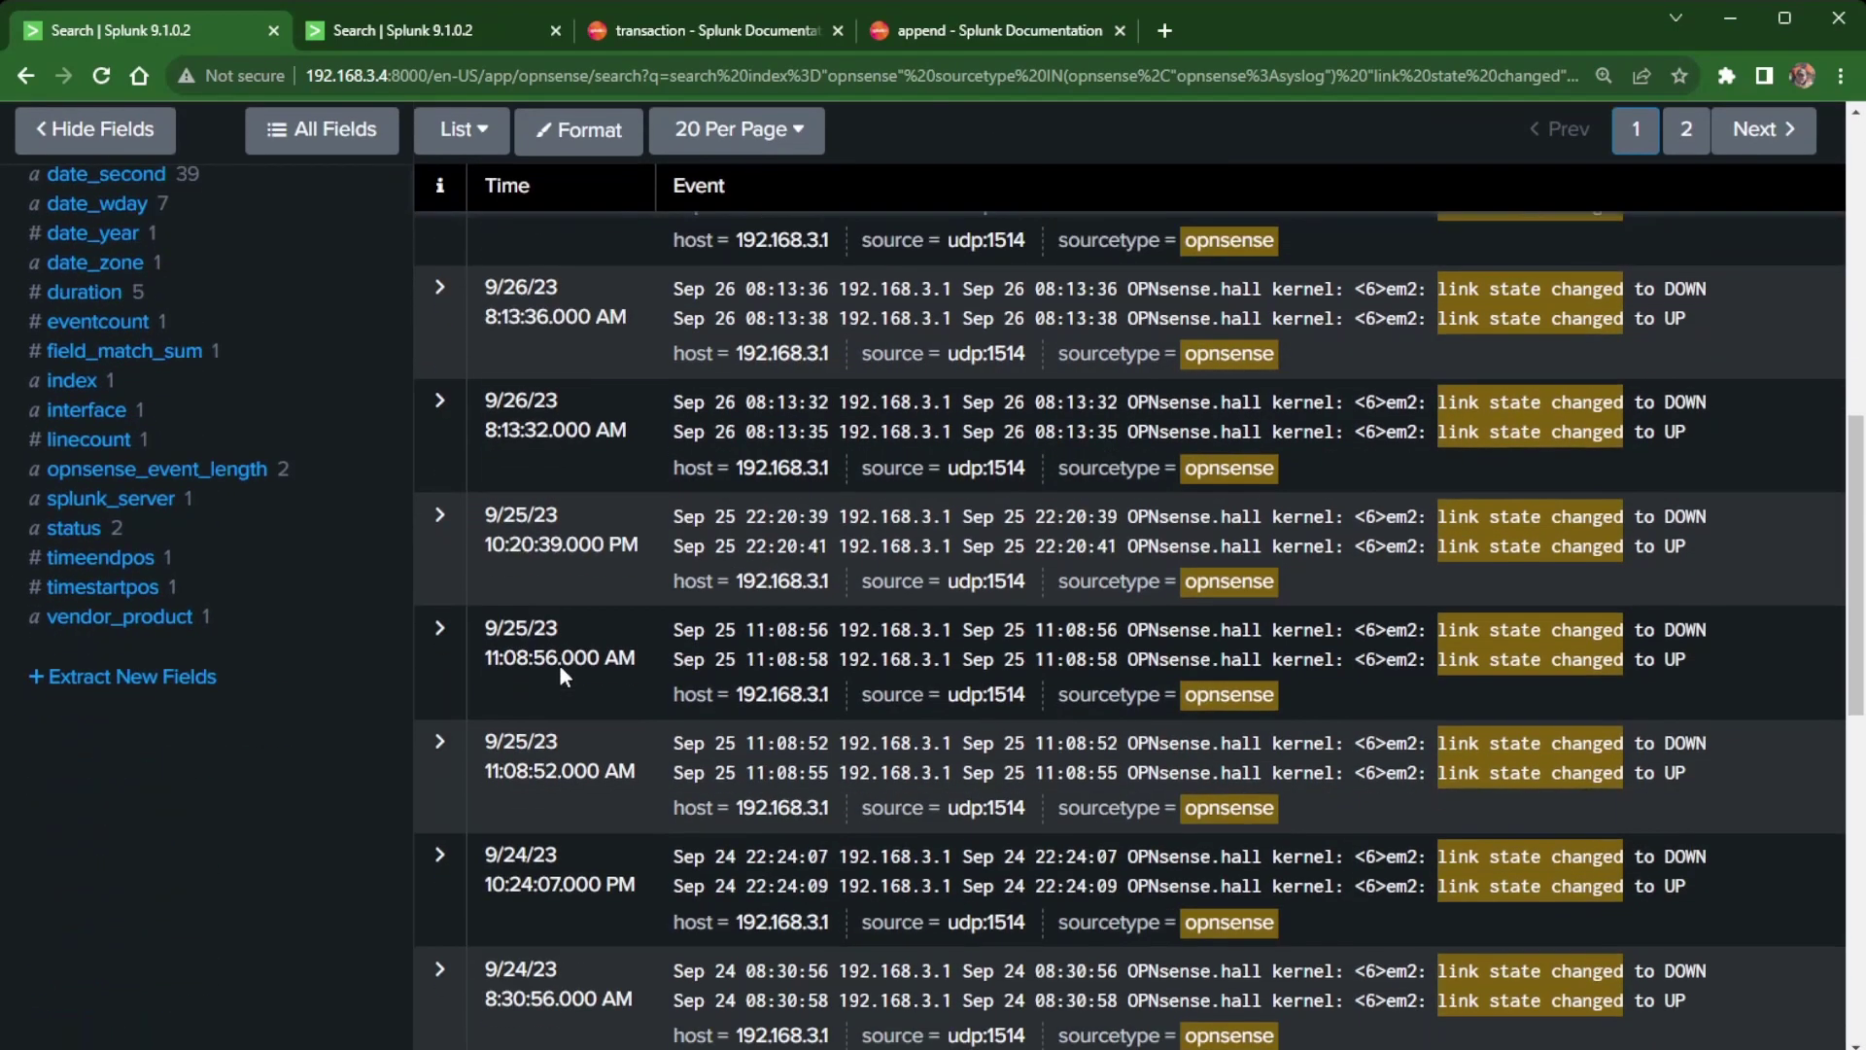
pyautogui.scroll(-5, 561, 666)
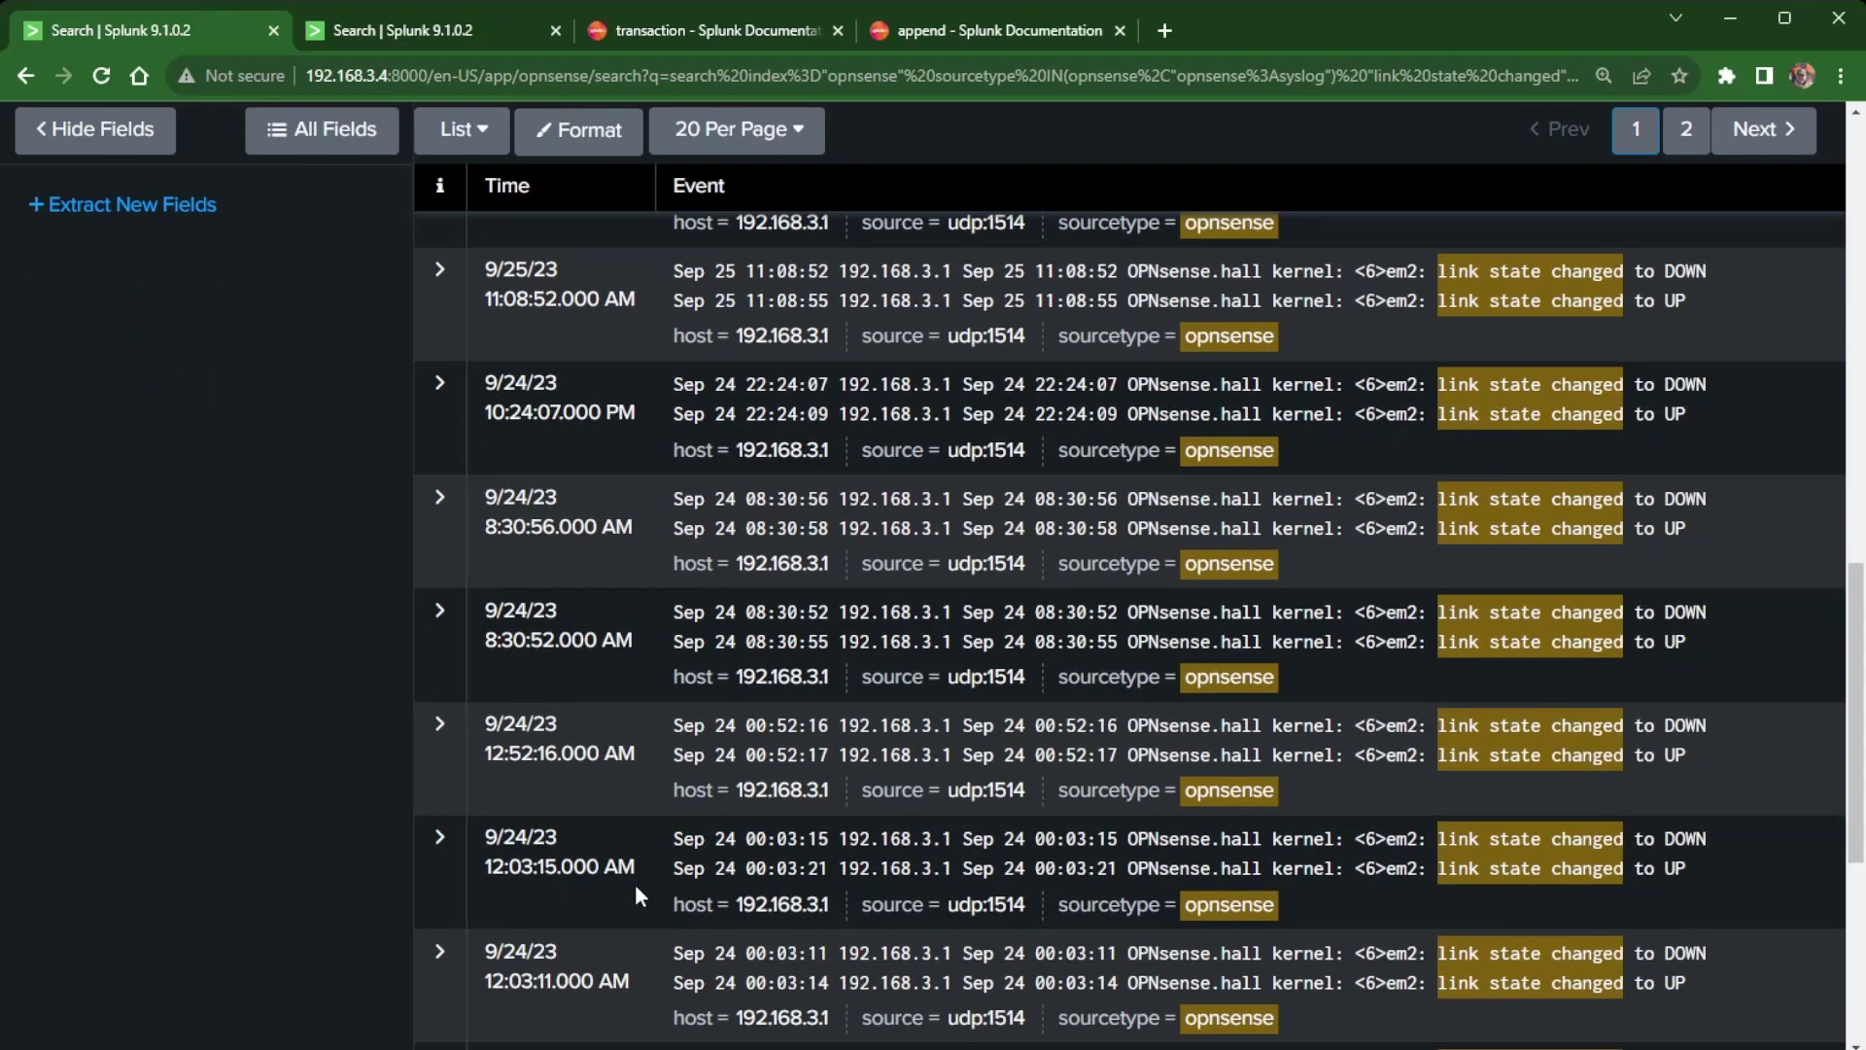
pyautogui.scroll(9, 634, 884)
pyautogui.scroll(6, 634, 884)
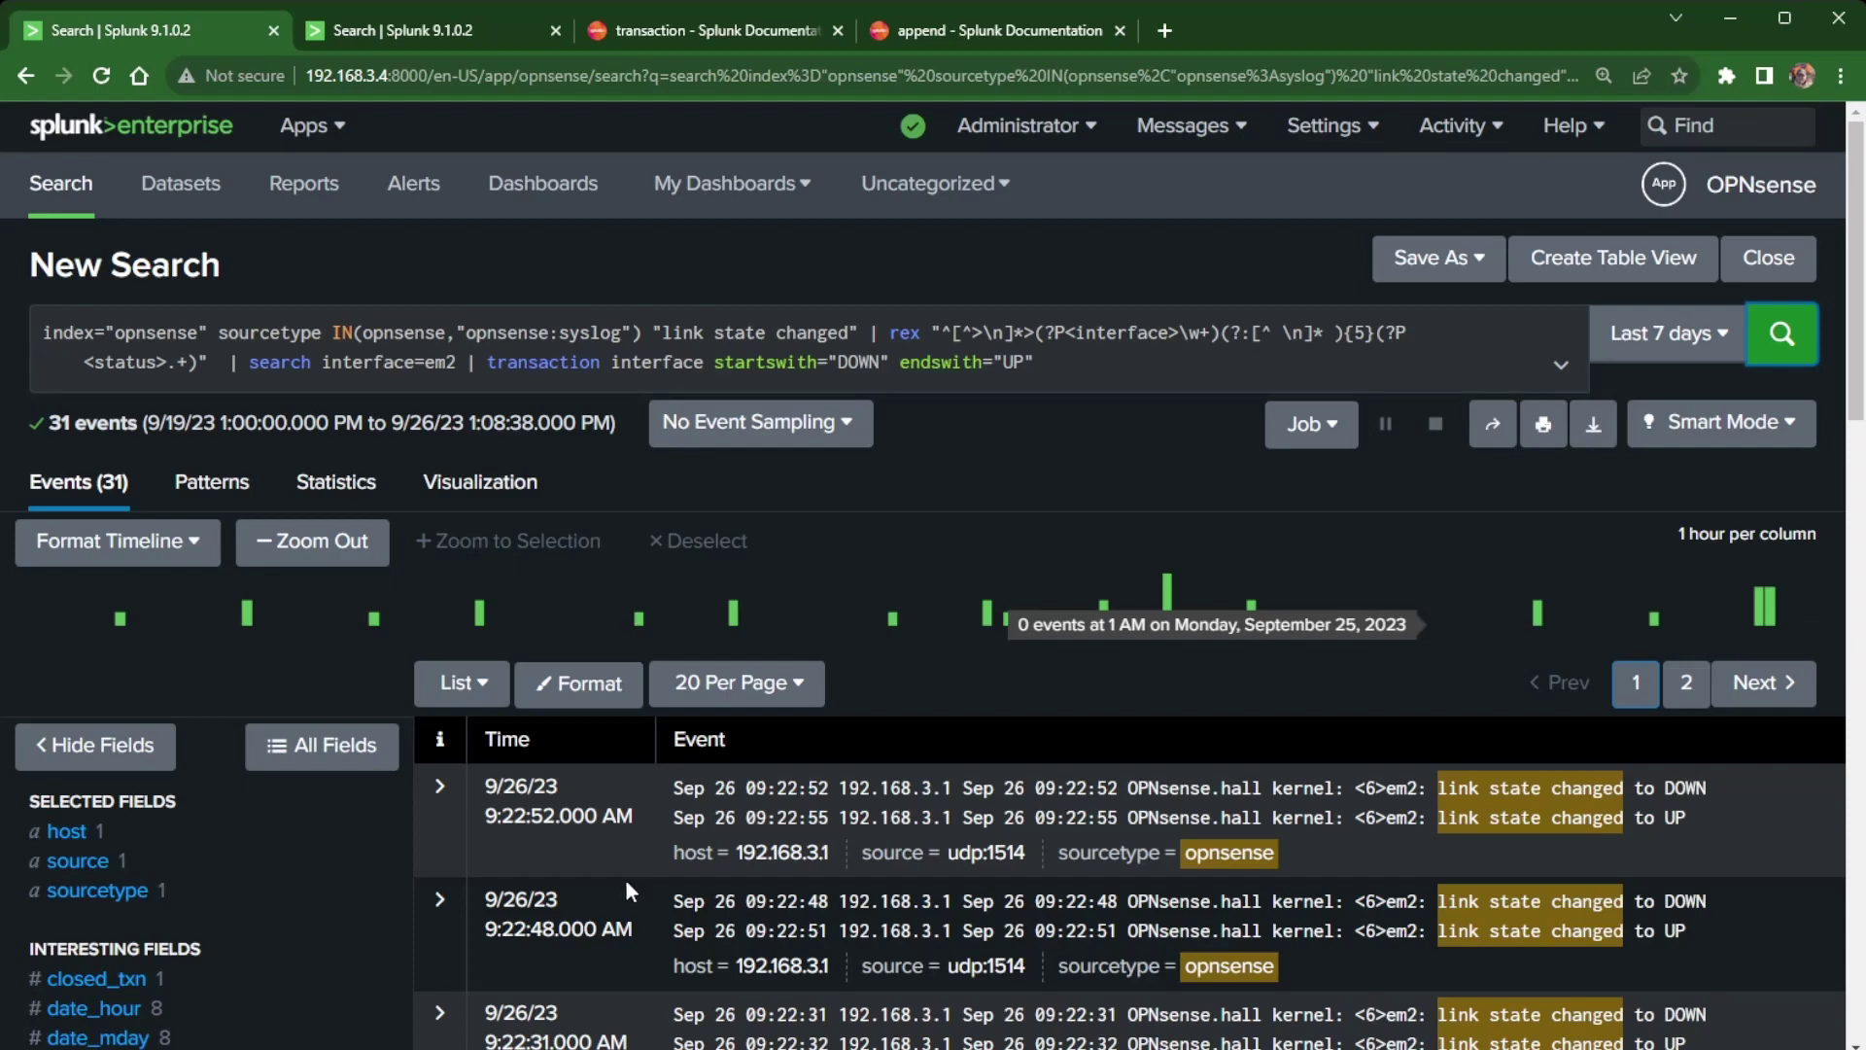
pyautogui.click(418, 26)
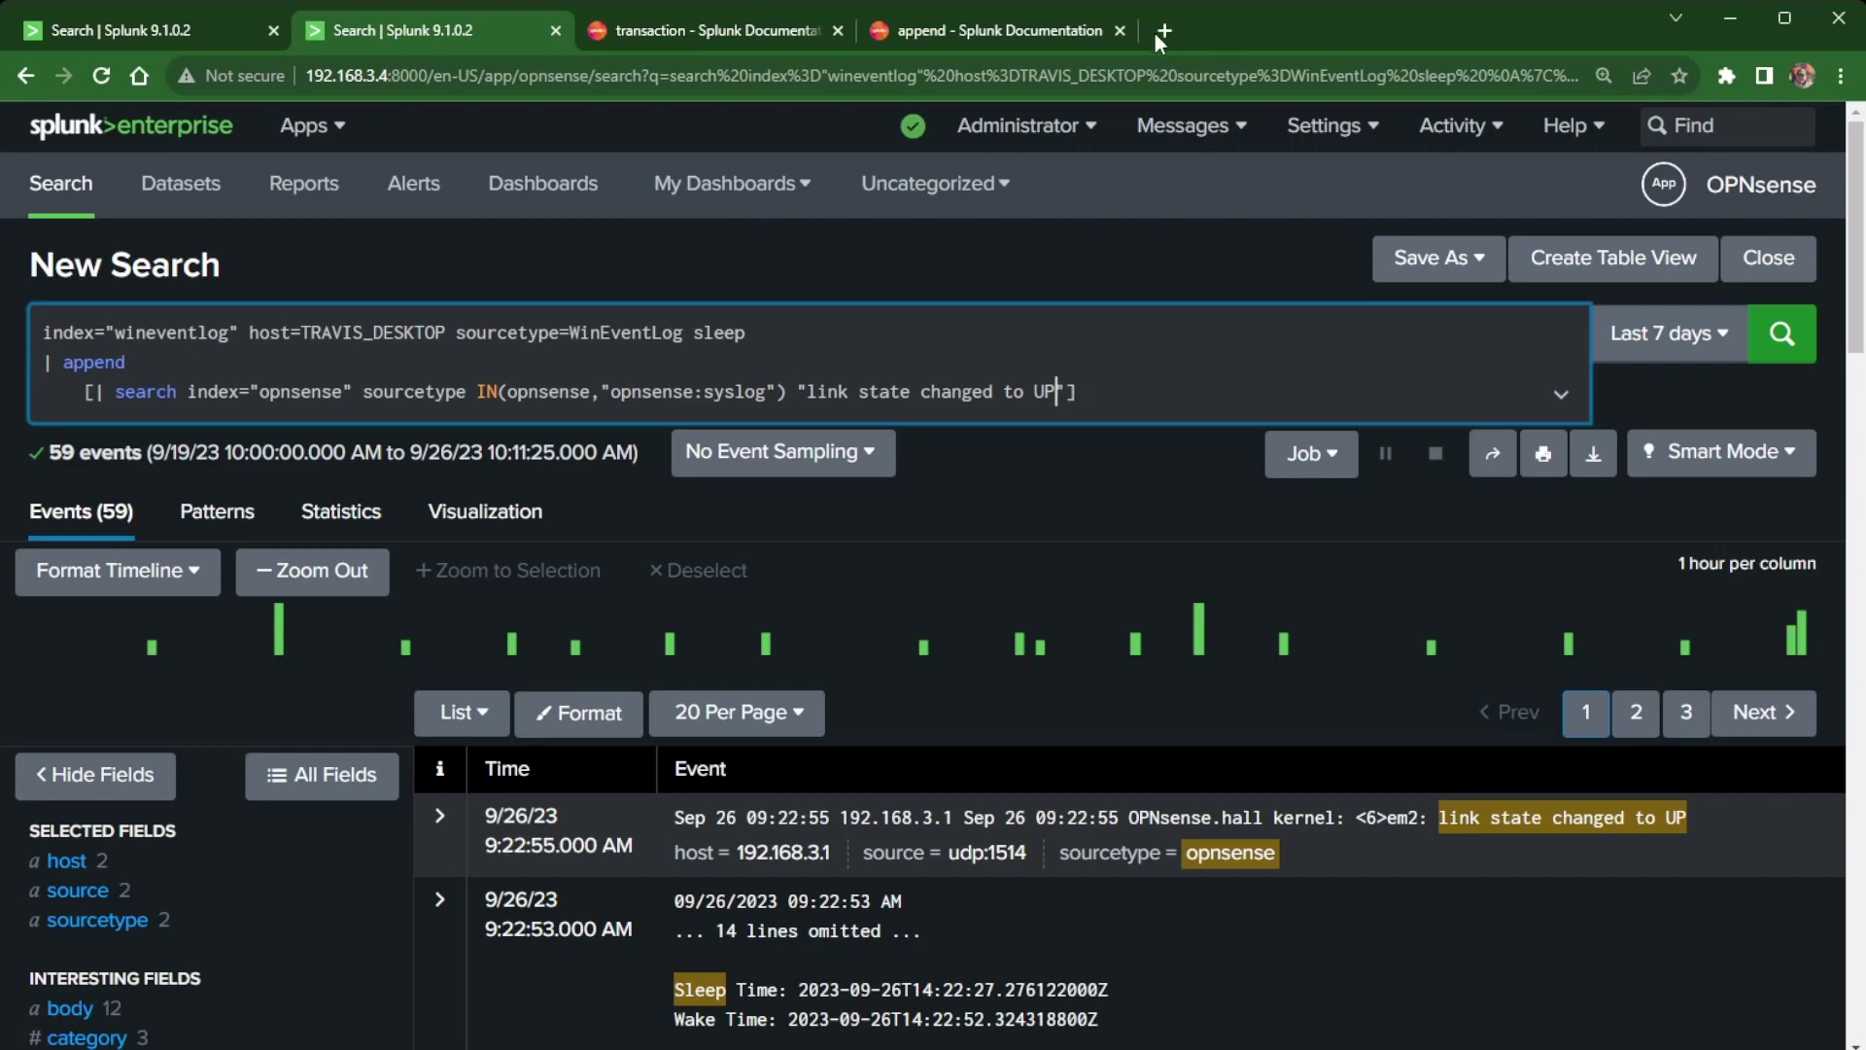
# Step: Read the syntax section of the append command reference
pyautogui.click(1019, 33)
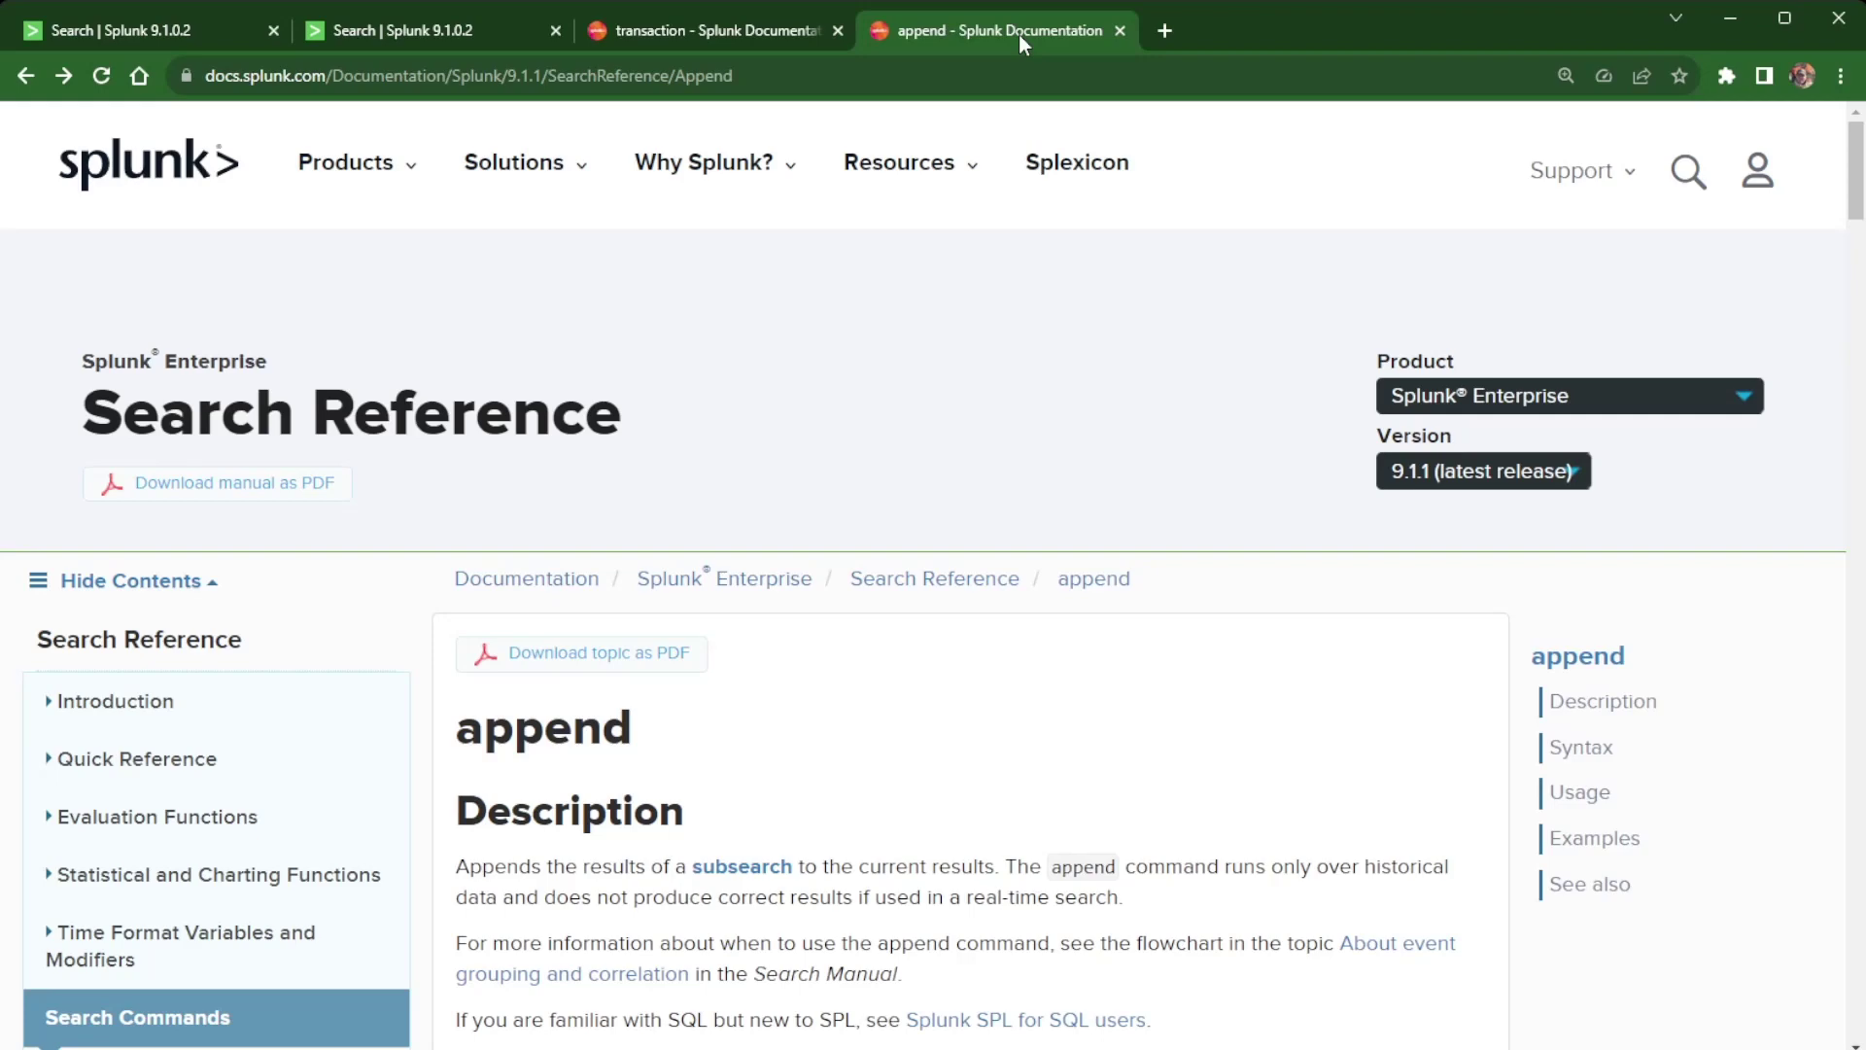
pyautogui.scroll(-5, 972, 766)
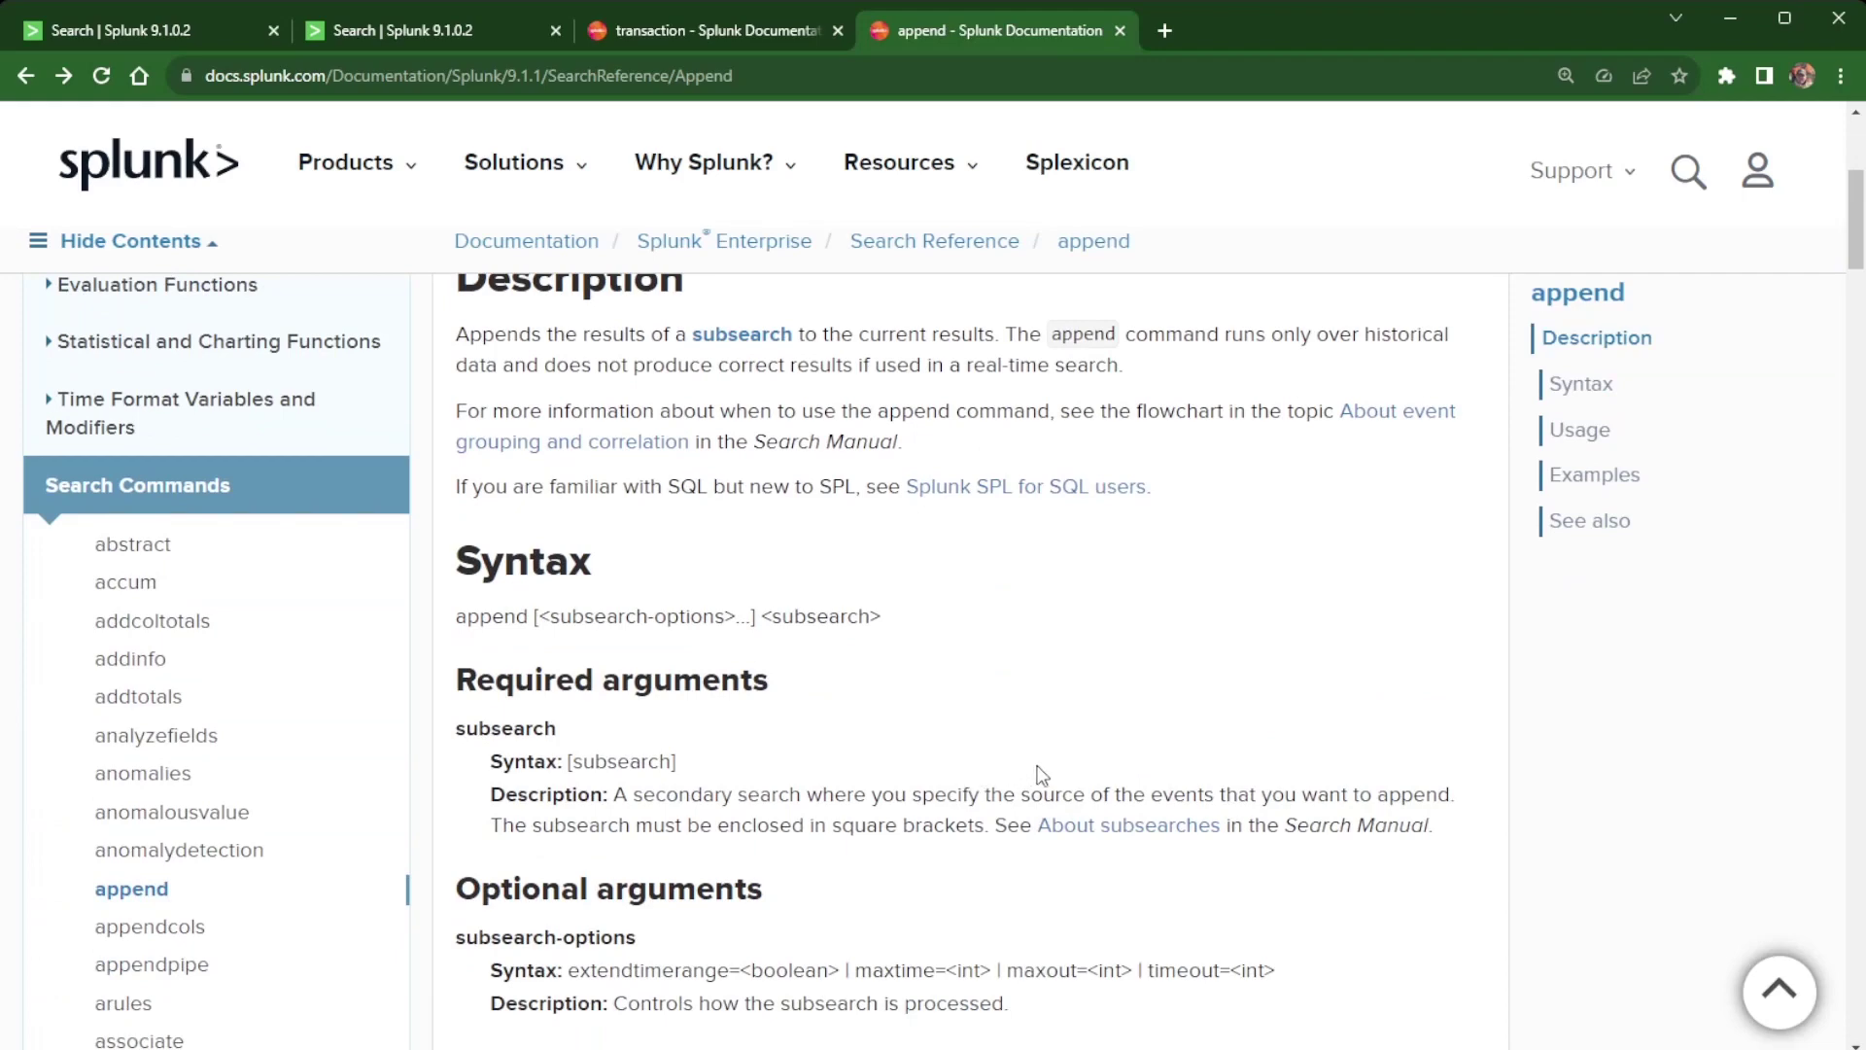
pyautogui.scroll(-2, 1040, 768)
pyautogui.scroll(2, 1042, 775)
# Step: Go through the append examples, glance at the appendcols page, and return to append
pyautogui.scroll(-10, 1178, 724)
pyautogui.scroll(-3, 1184, 731)
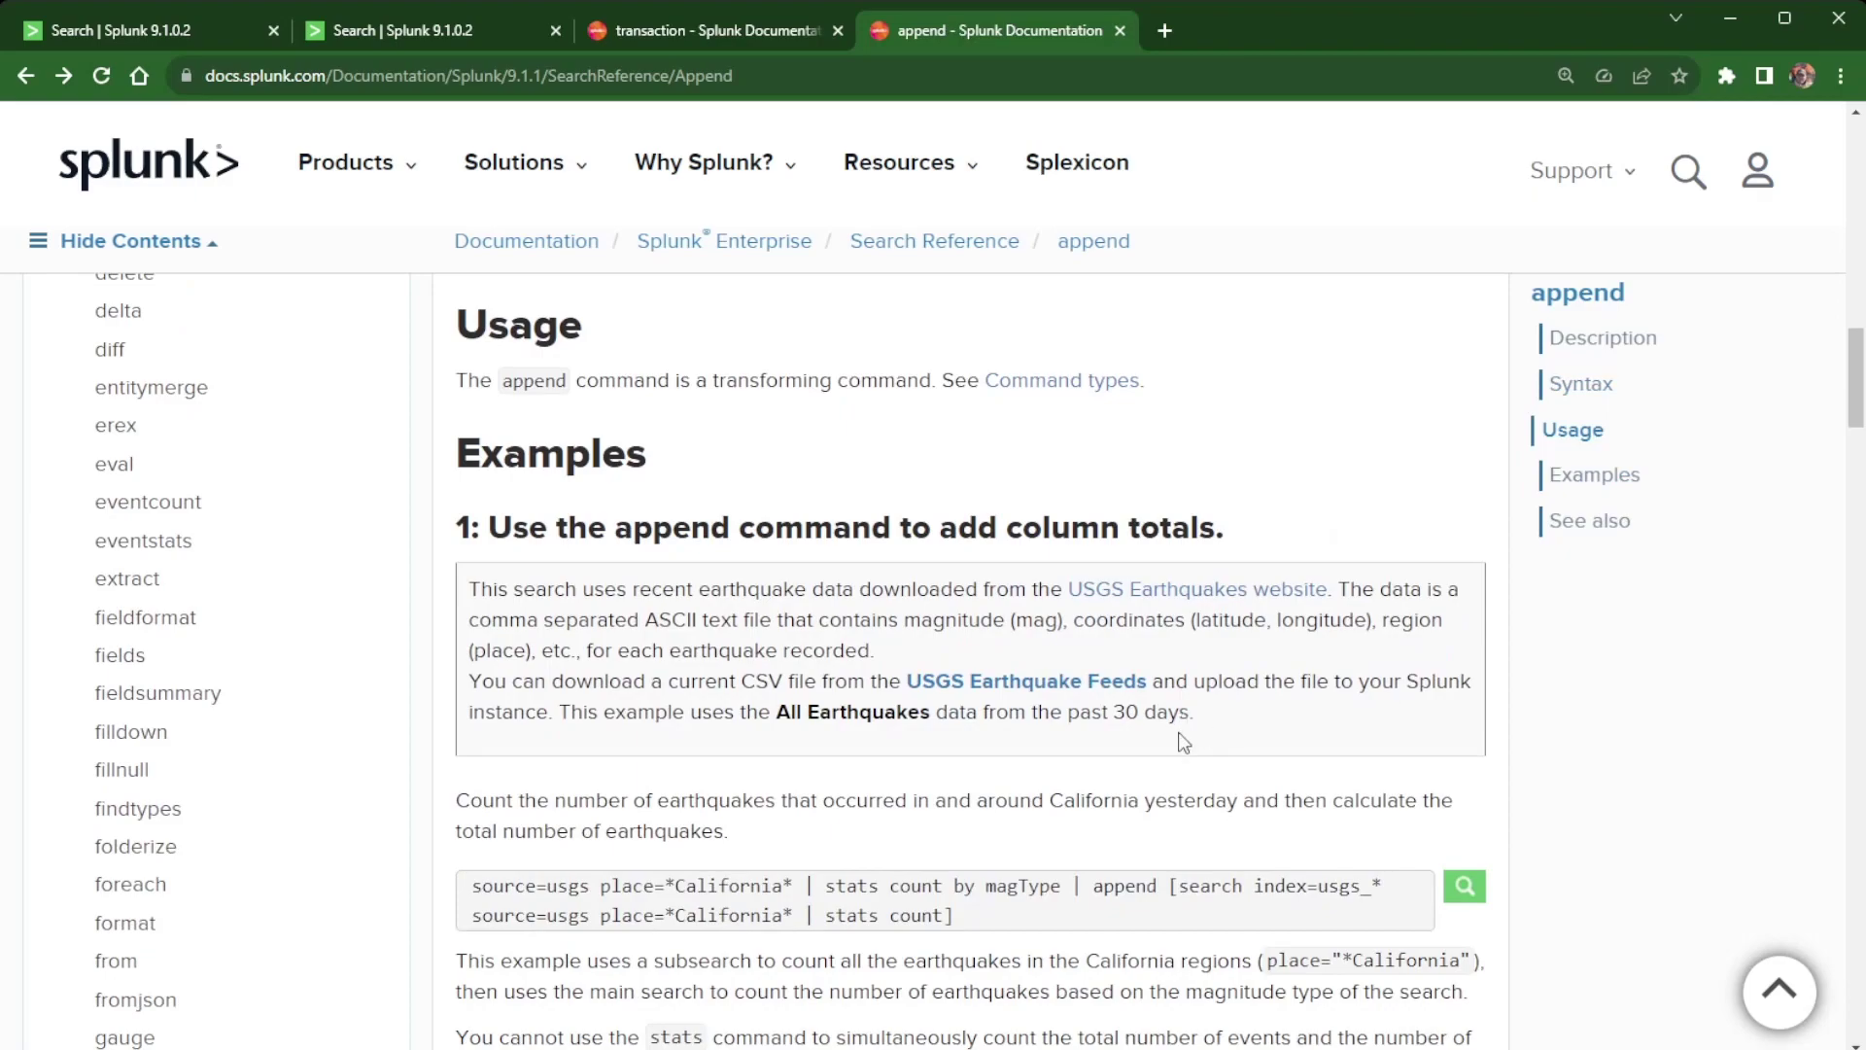
pyautogui.scroll(-20, 1183, 744)
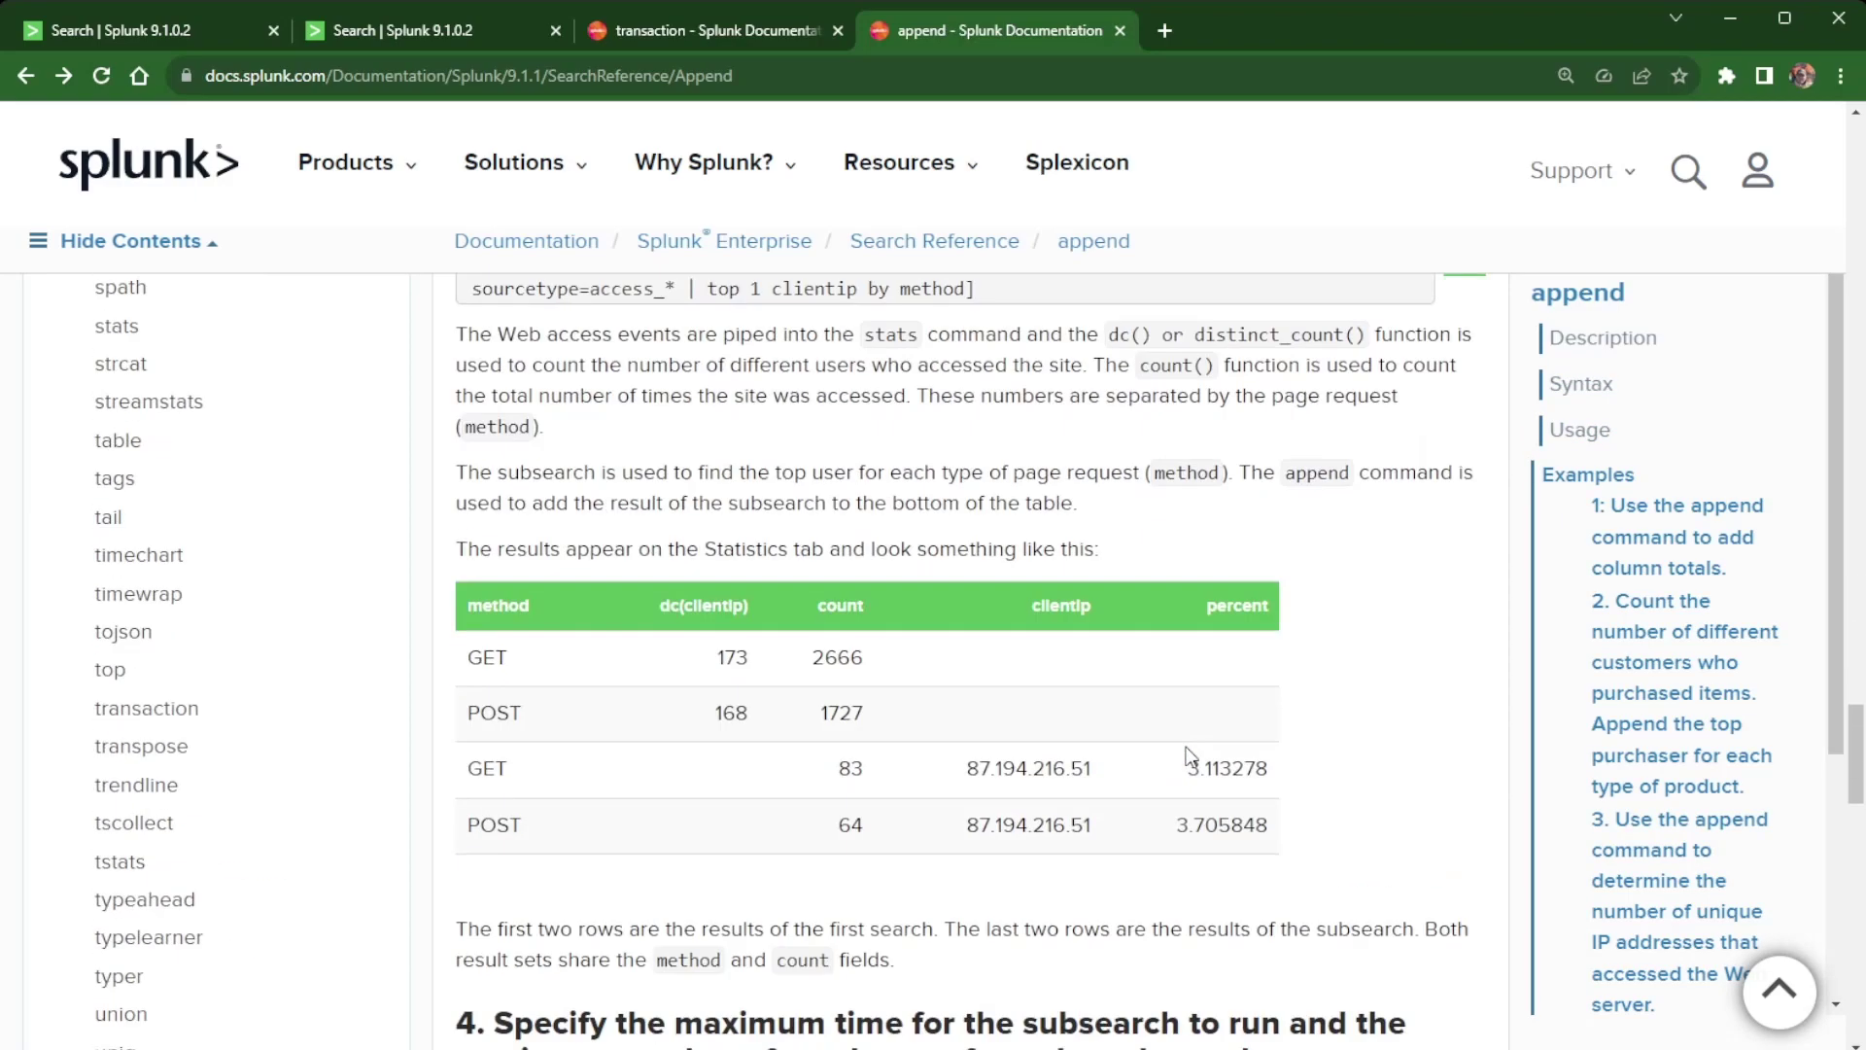
pyautogui.scroll(-20, 1187, 758)
pyautogui.scroll(6, 1188, 756)
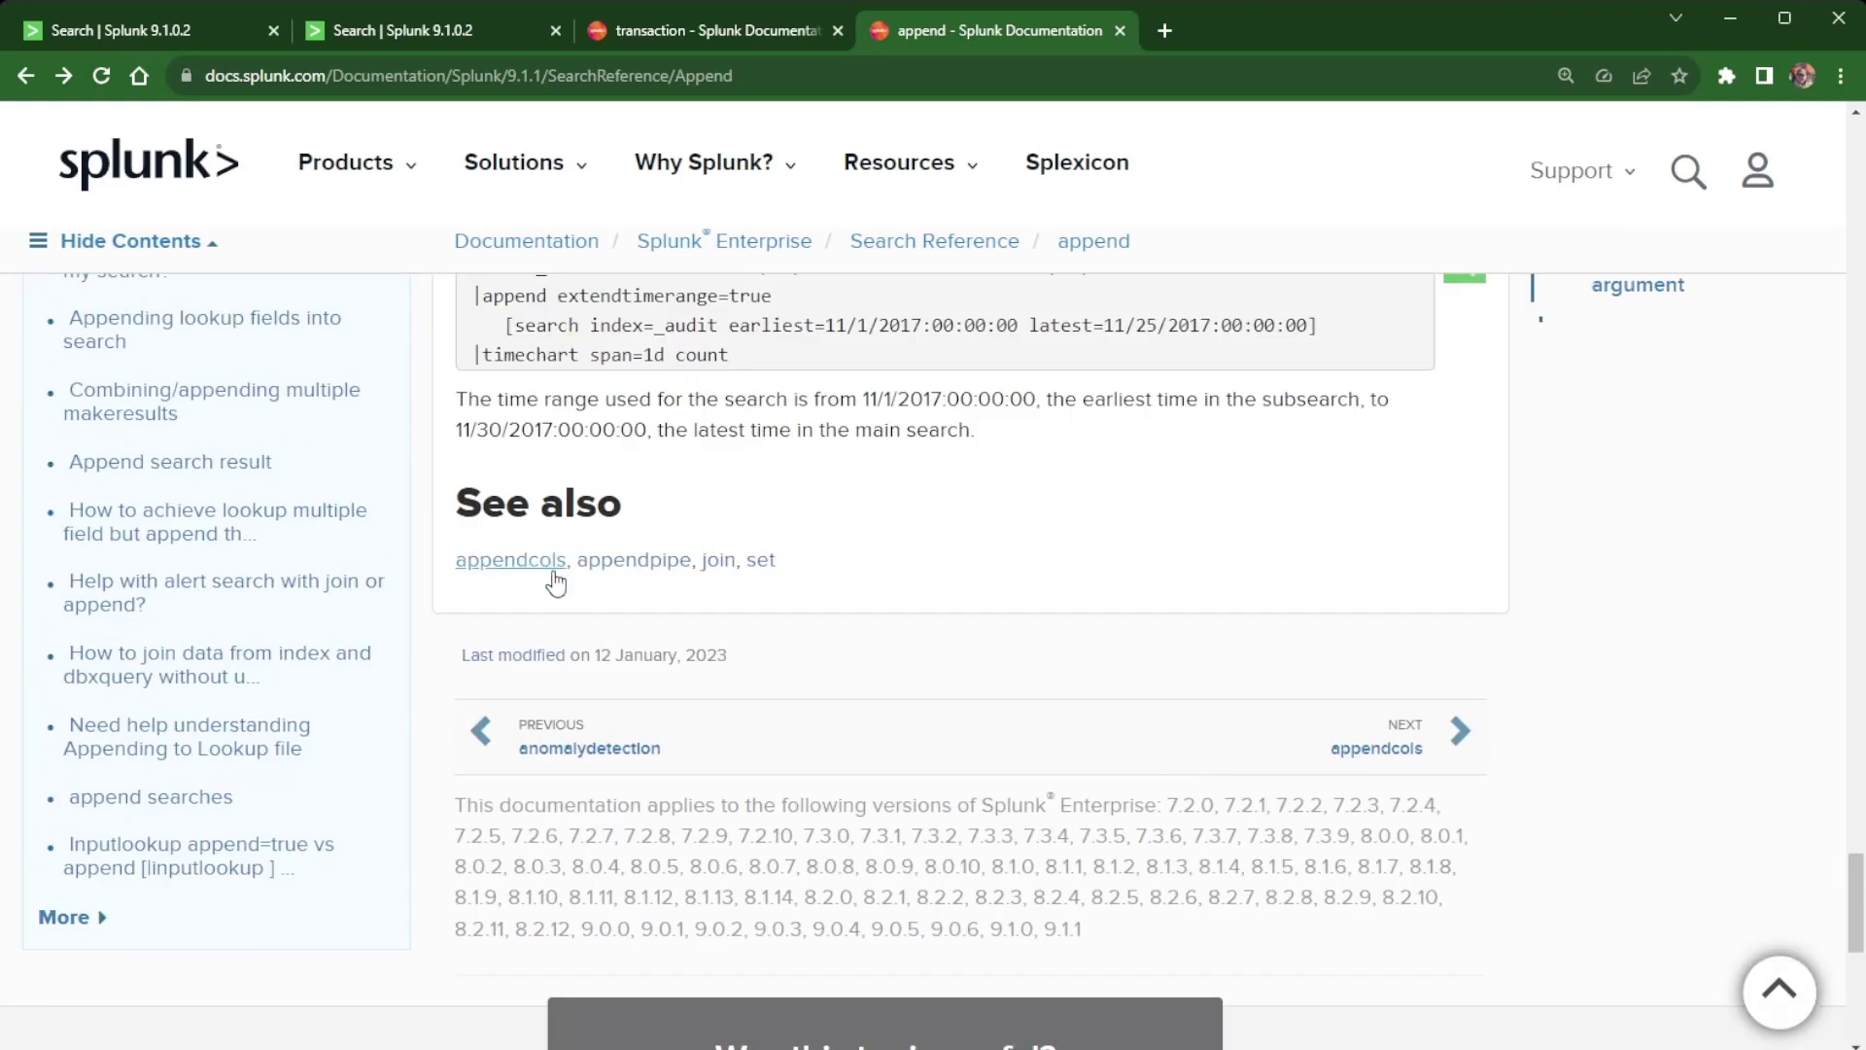
pyautogui.click(511, 568)
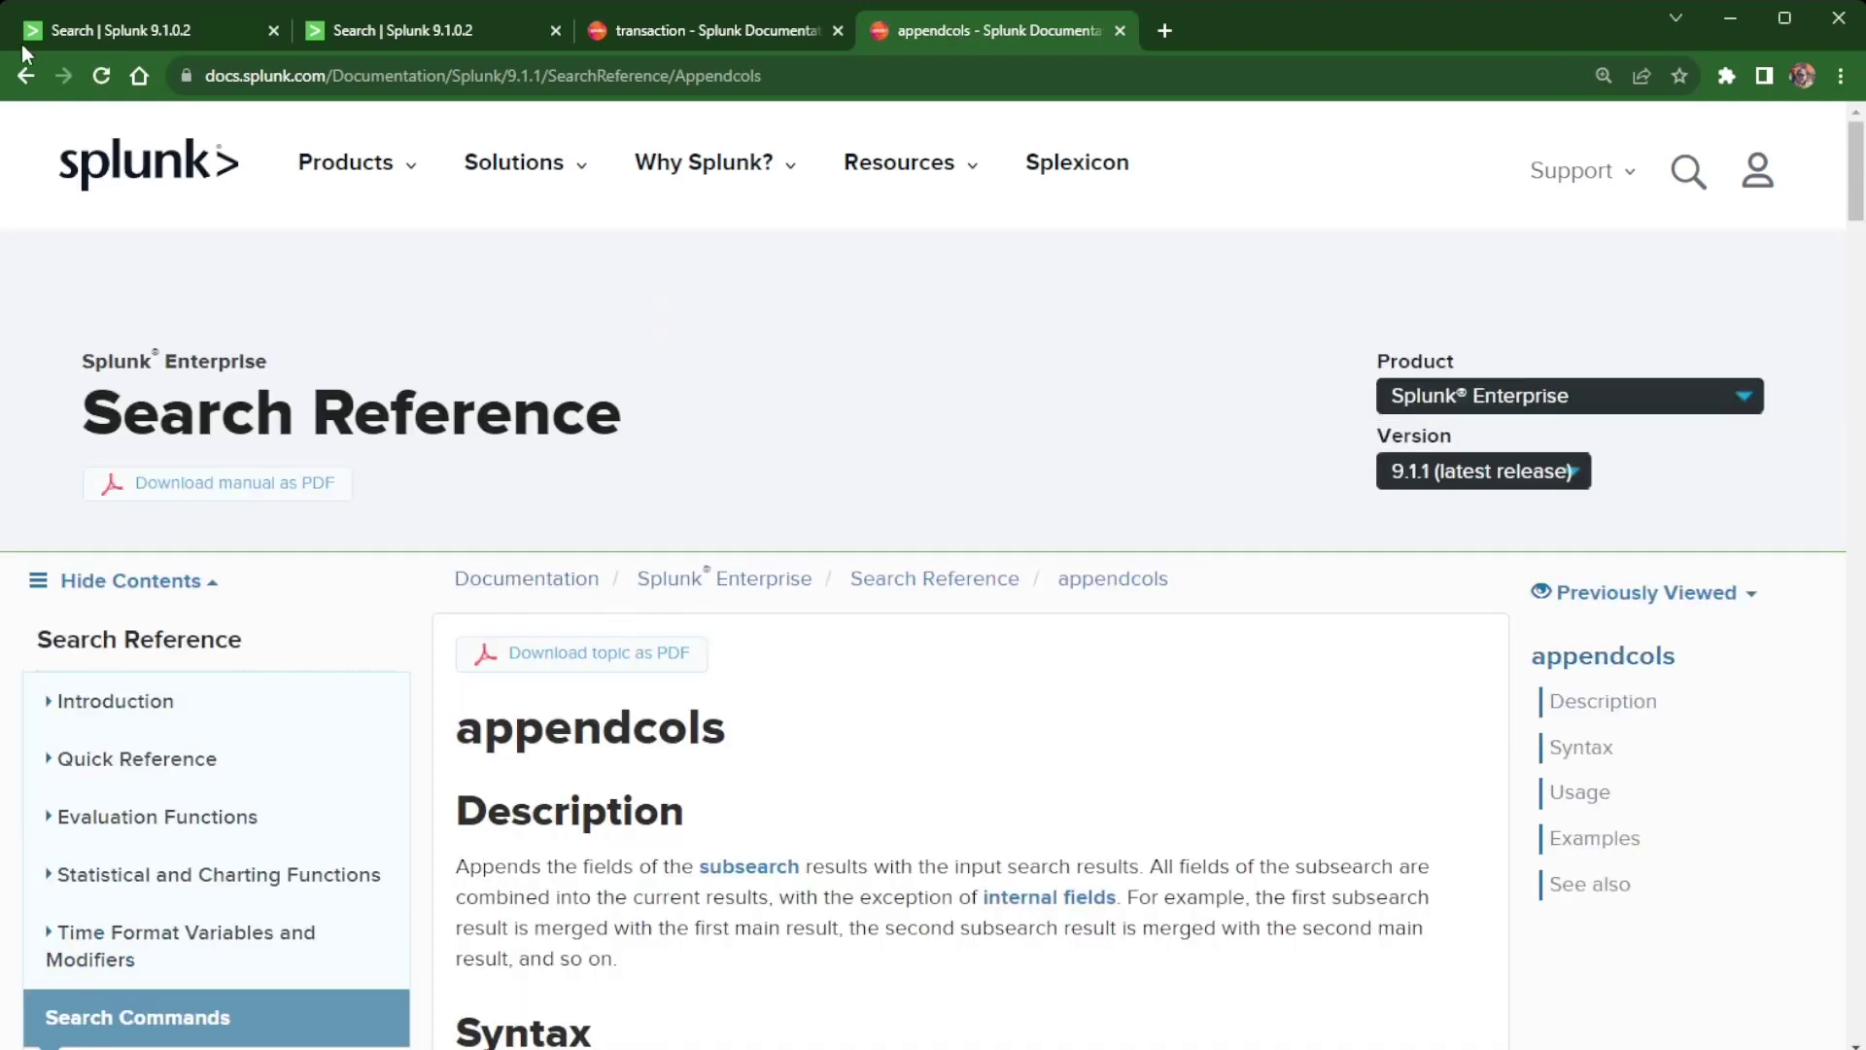
pyautogui.click(25, 75)
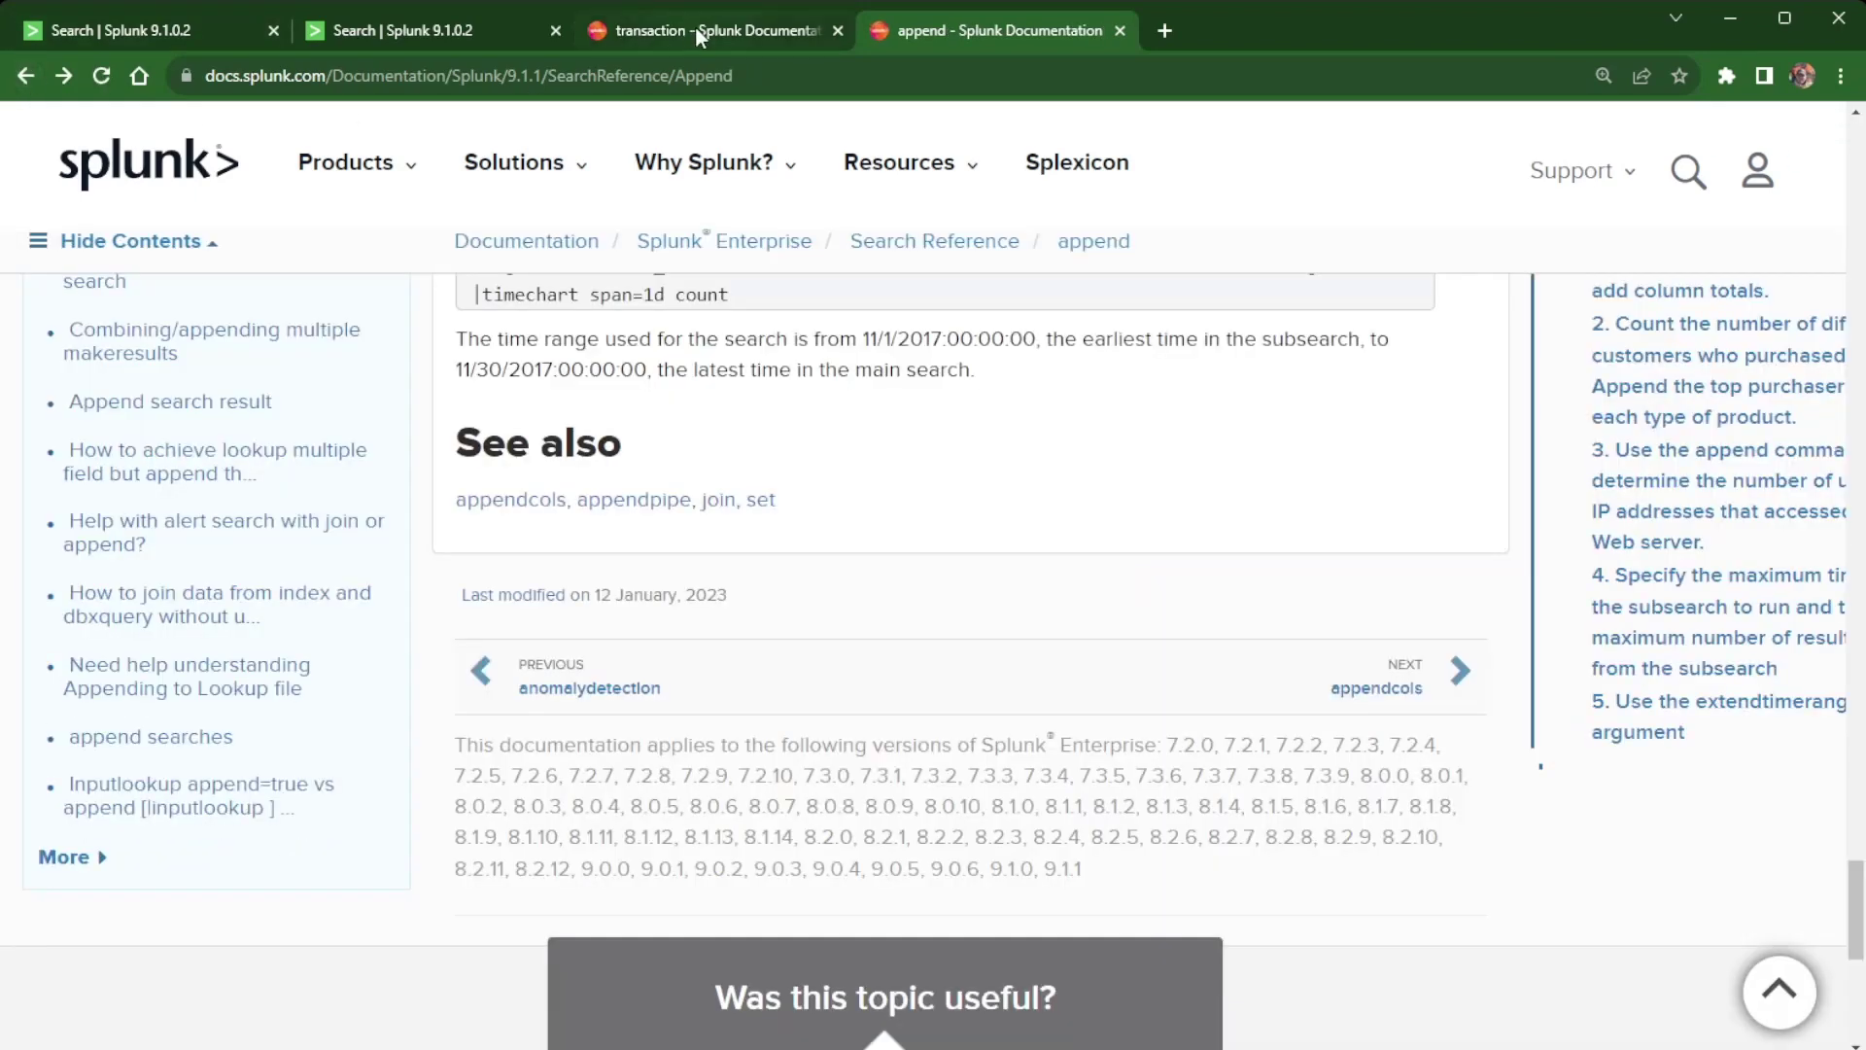
# Step: Cut the query to the base wineventlog WinEventLog line, without sleep or the subsearch, and rerun
pyautogui.click(373, 30)
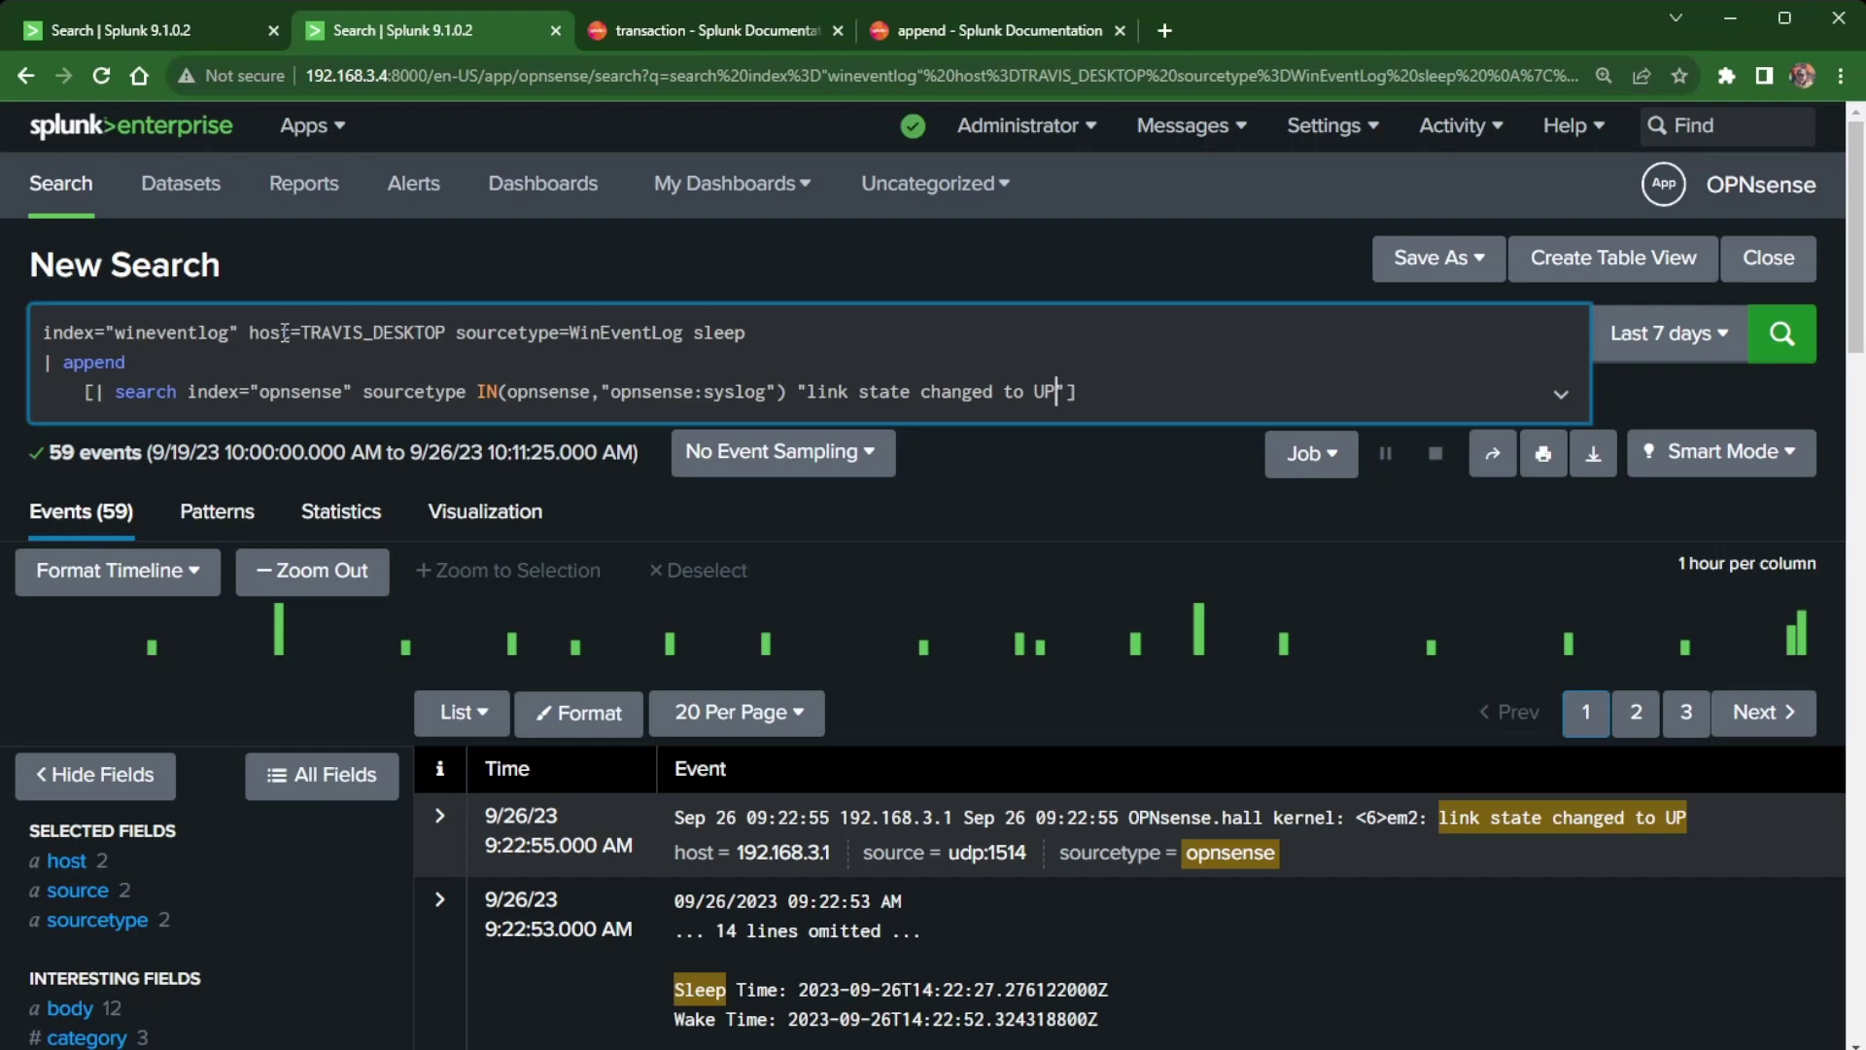
pyautogui.click(696, 333)
pyautogui.hotkey('ctrl', 'a')
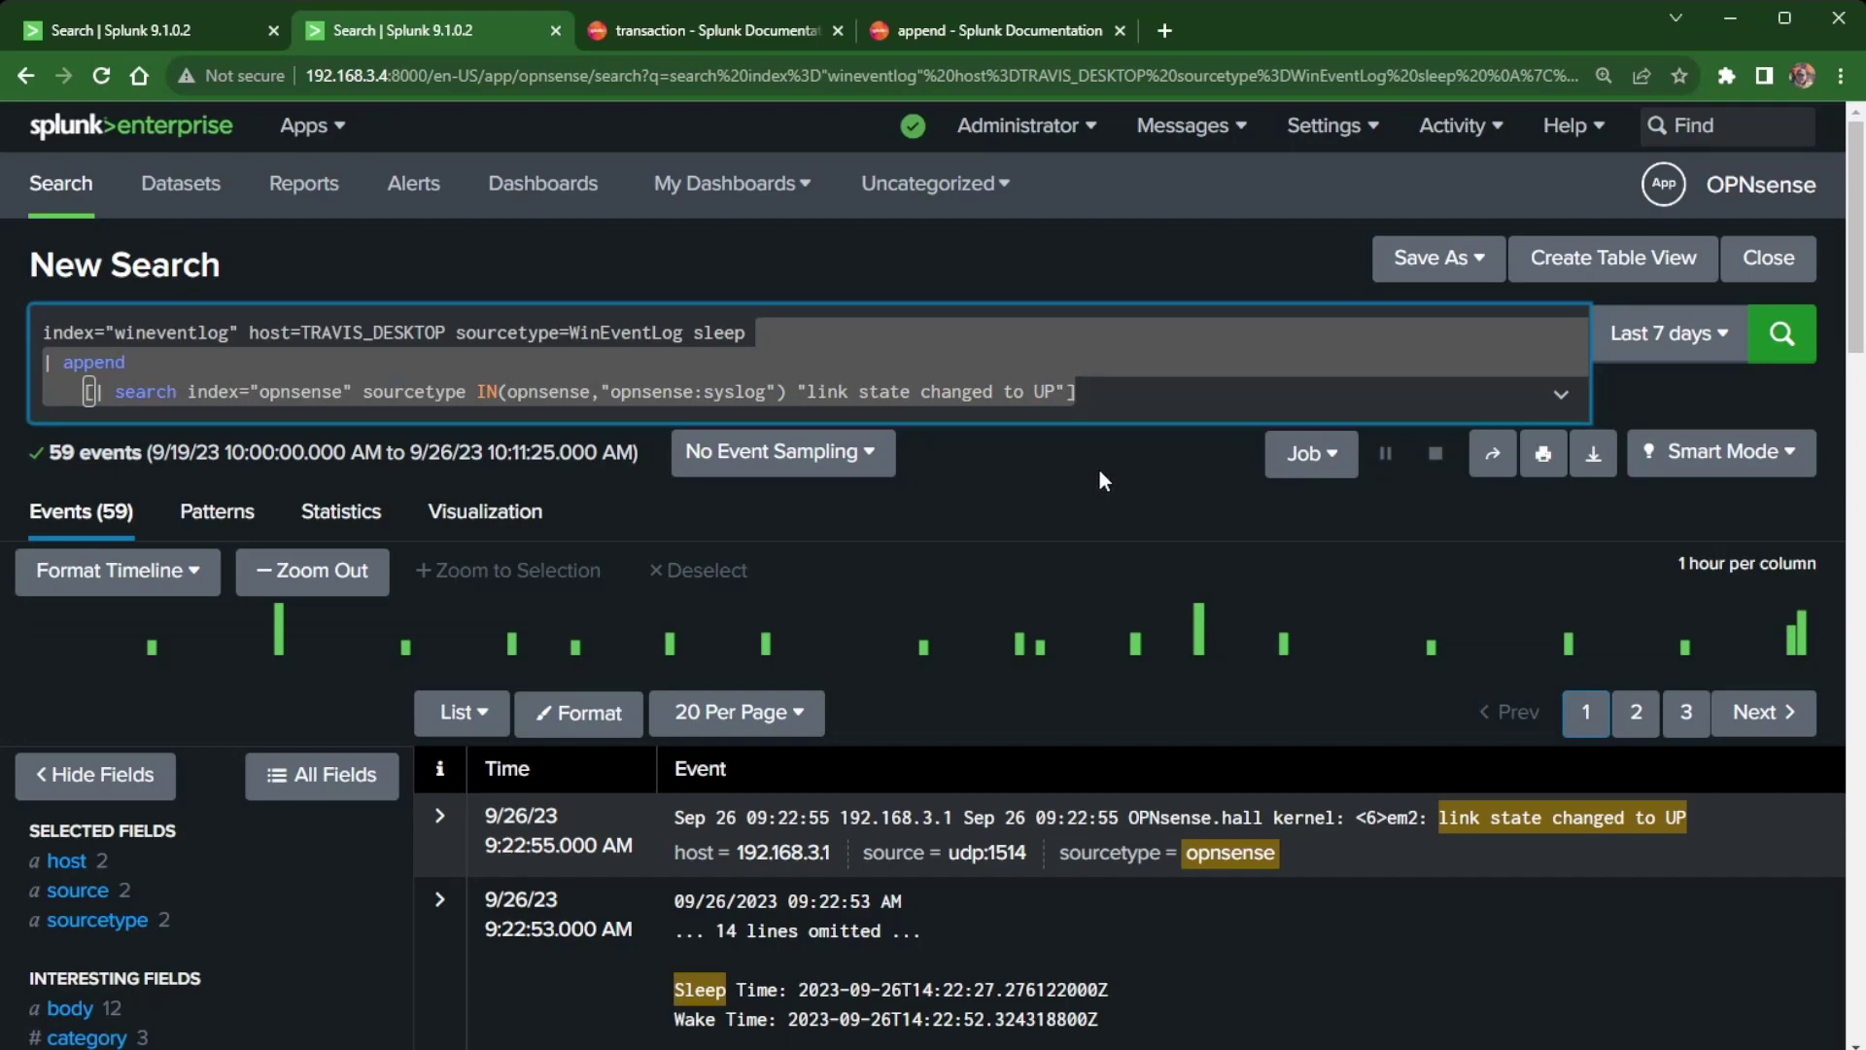
pyautogui.hotkey('ctrl', 'z')
pyautogui.press('BackSpace')
pyautogui.press('BackSpace')
pyautogui.press('BackSpace')
pyautogui.press('BackSpace')
pyautogui.press('BackSpace')
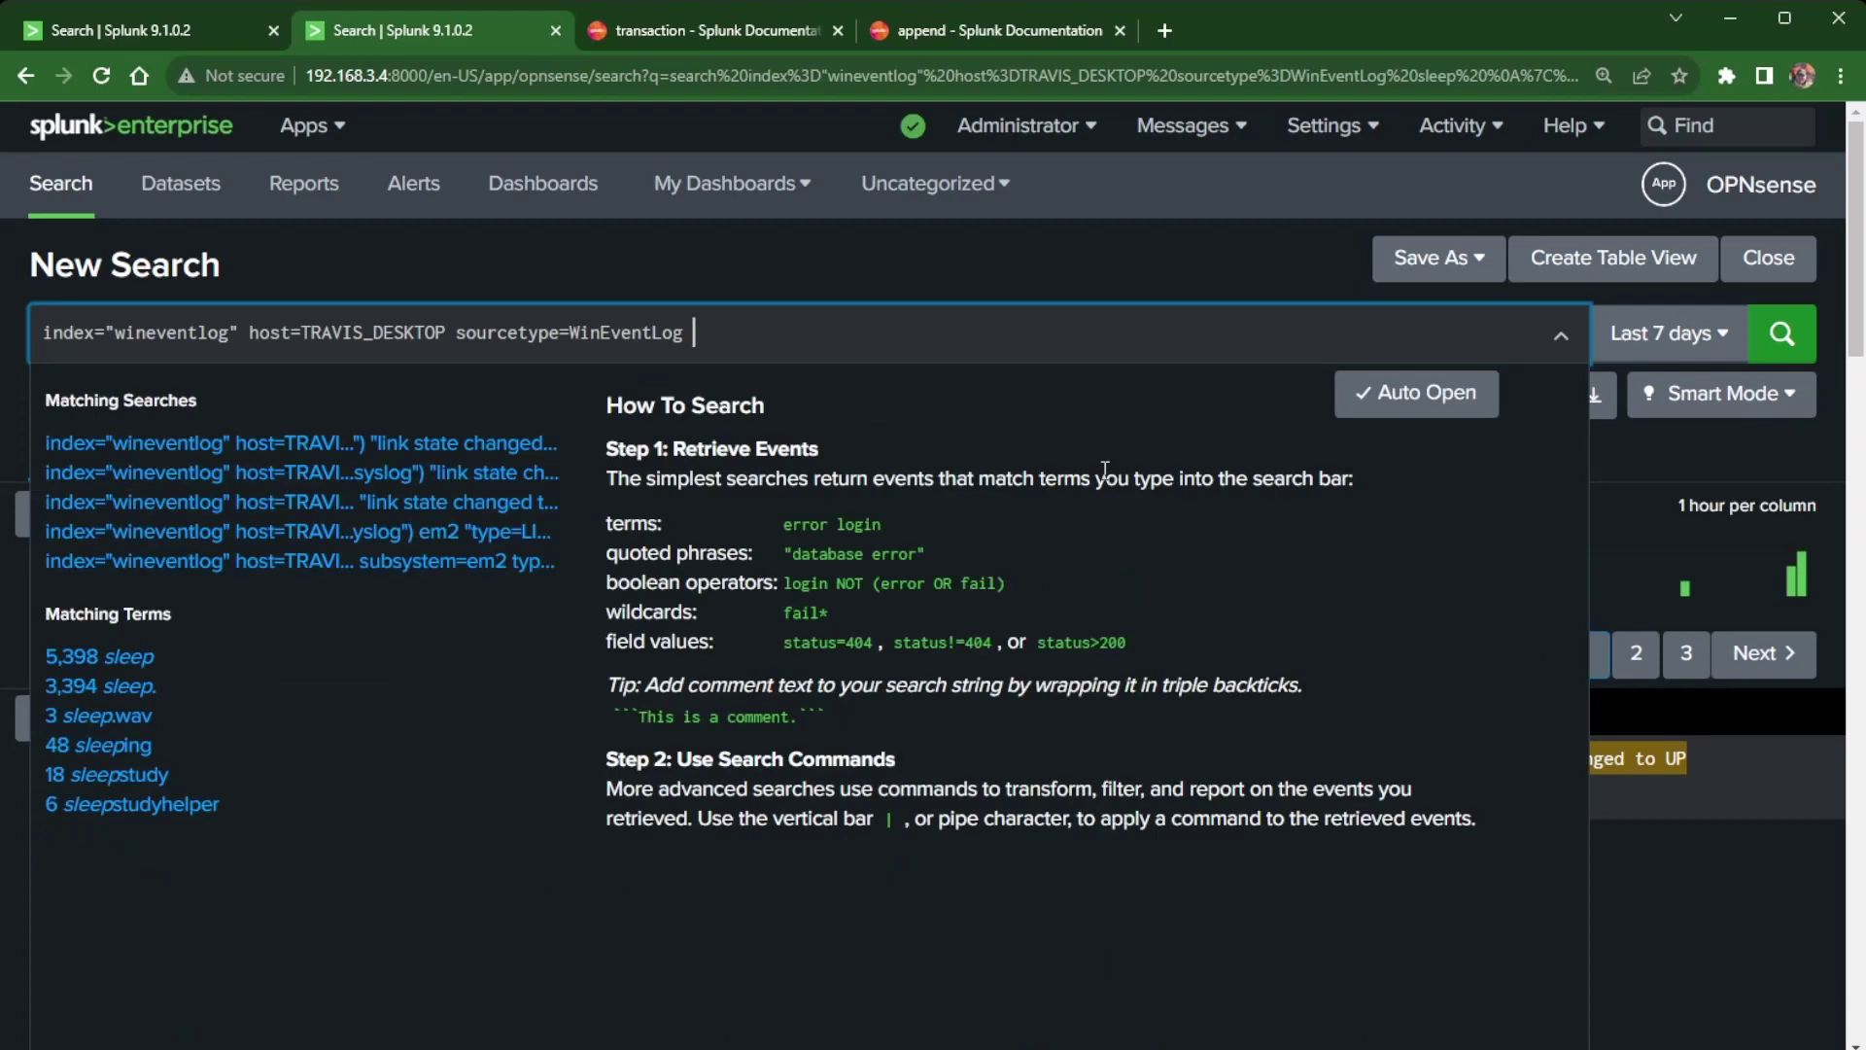
pyautogui.press('Return')
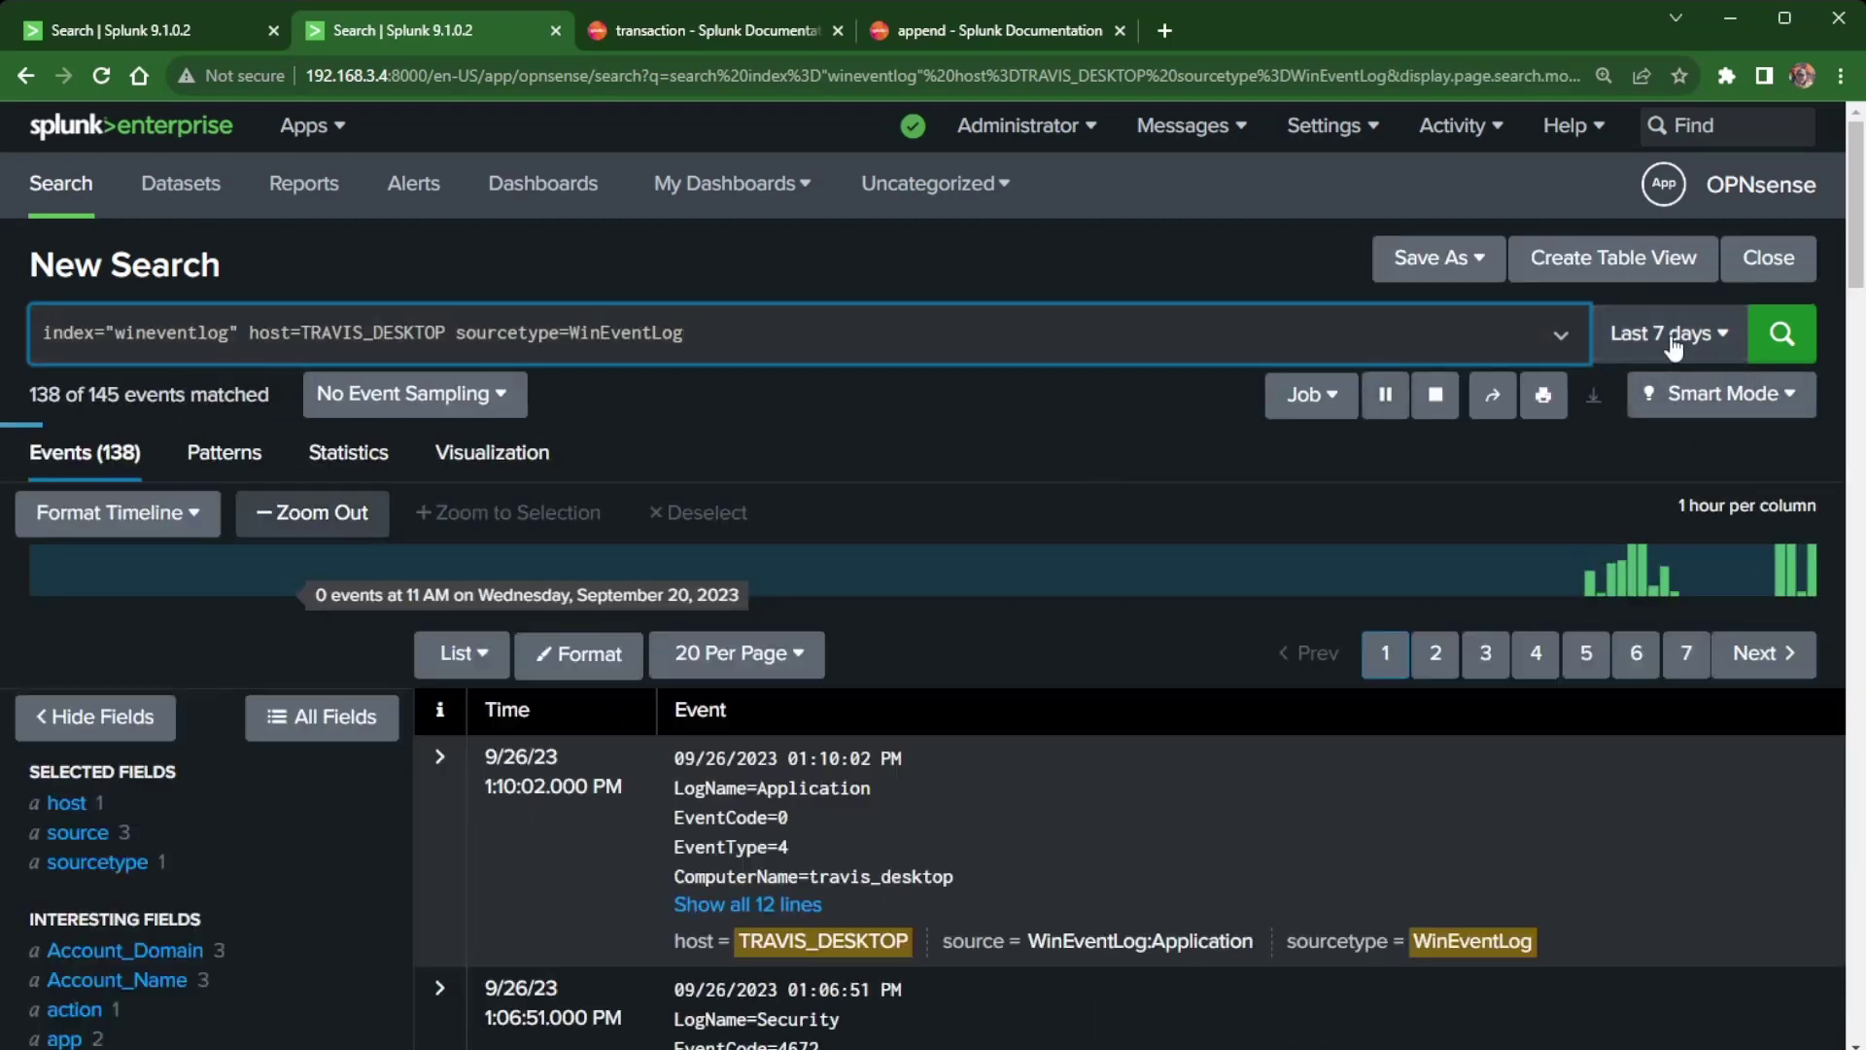
pyautogui.click(1672, 340)
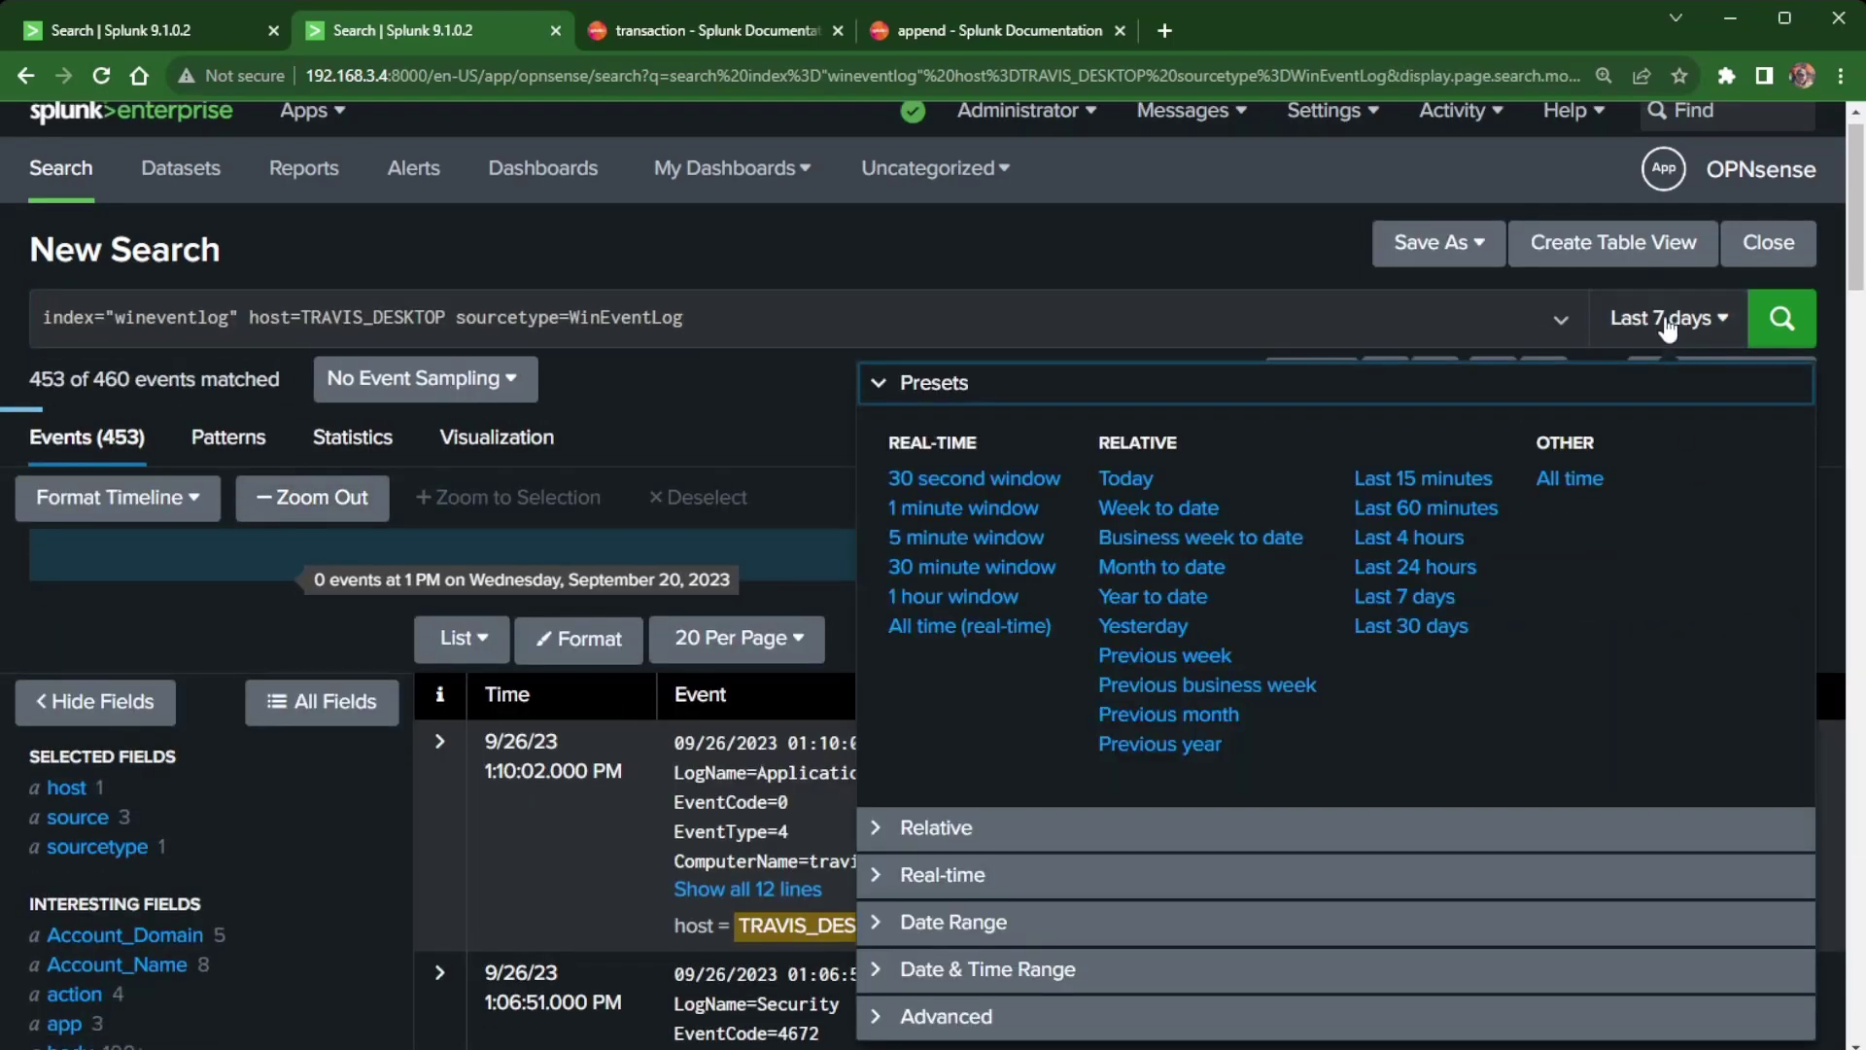
pyautogui.click(1668, 330)
pyautogui.click(1668, 330)
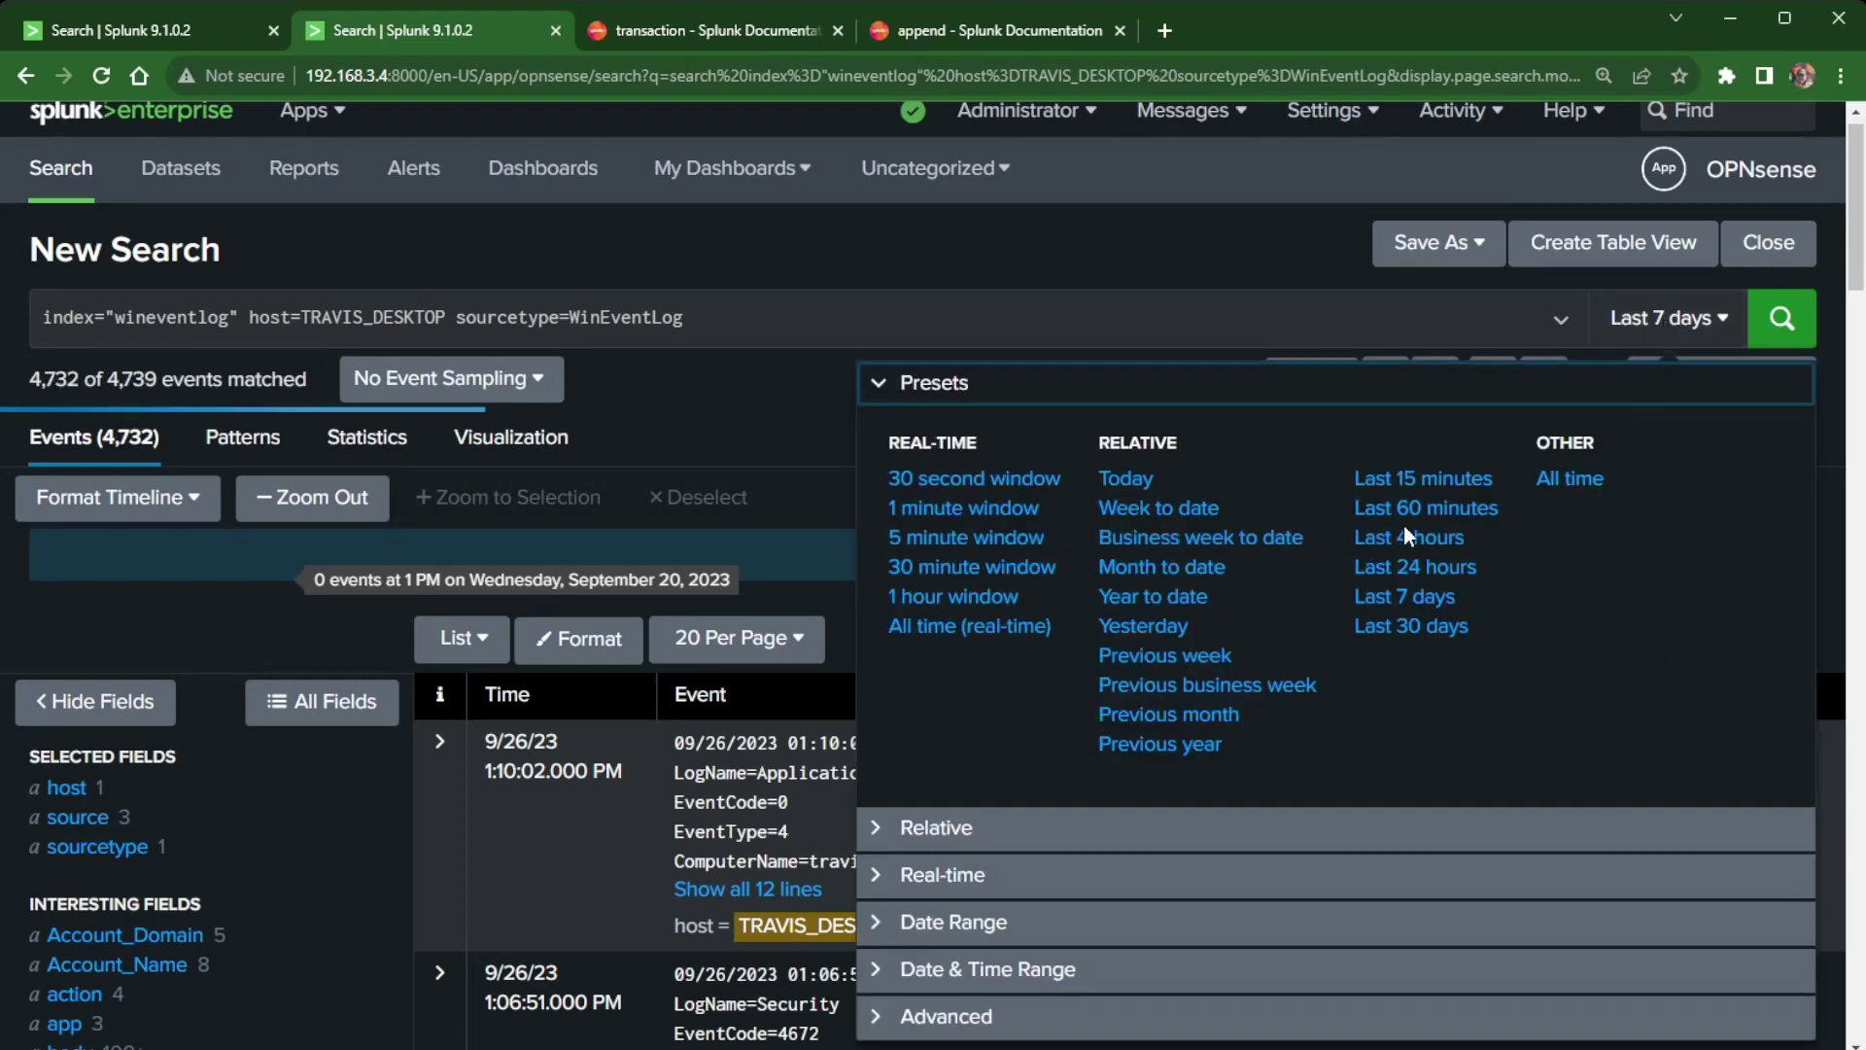
pyautogui.click(1419, 566)
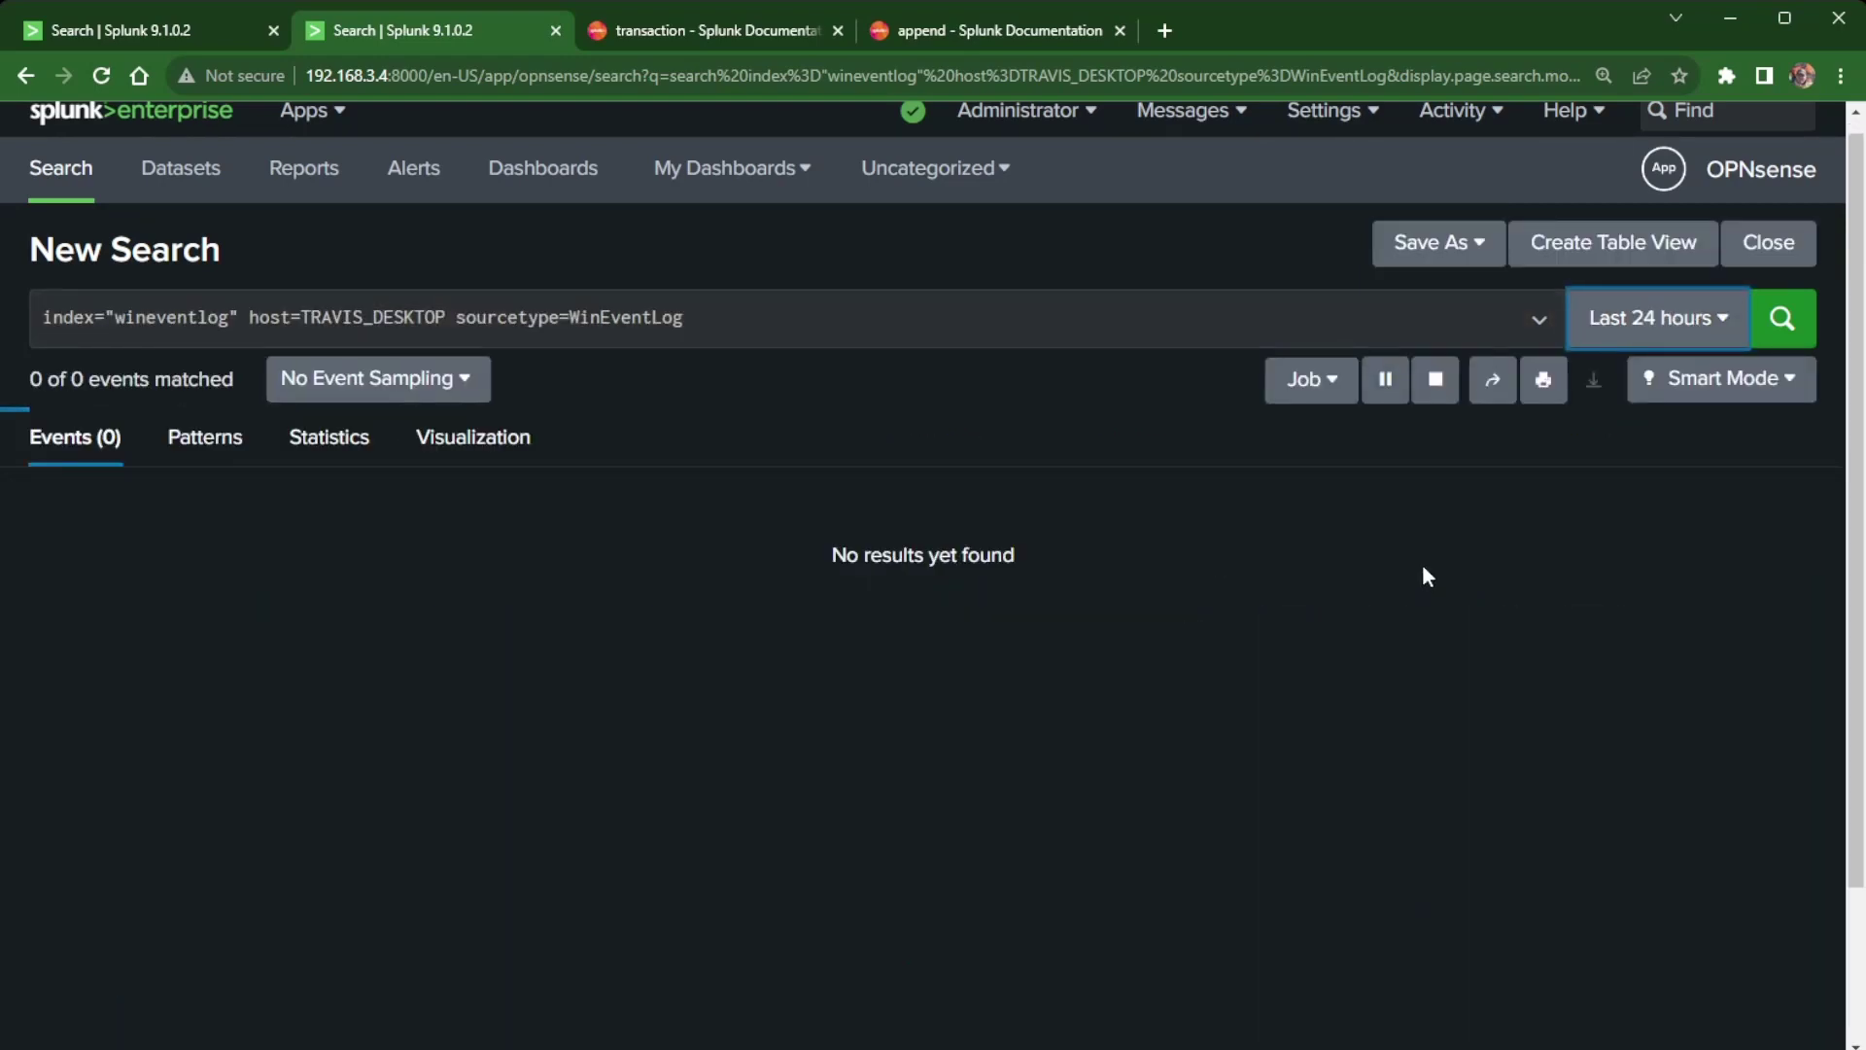
pyautogui.scroll(-2, 348, 664)
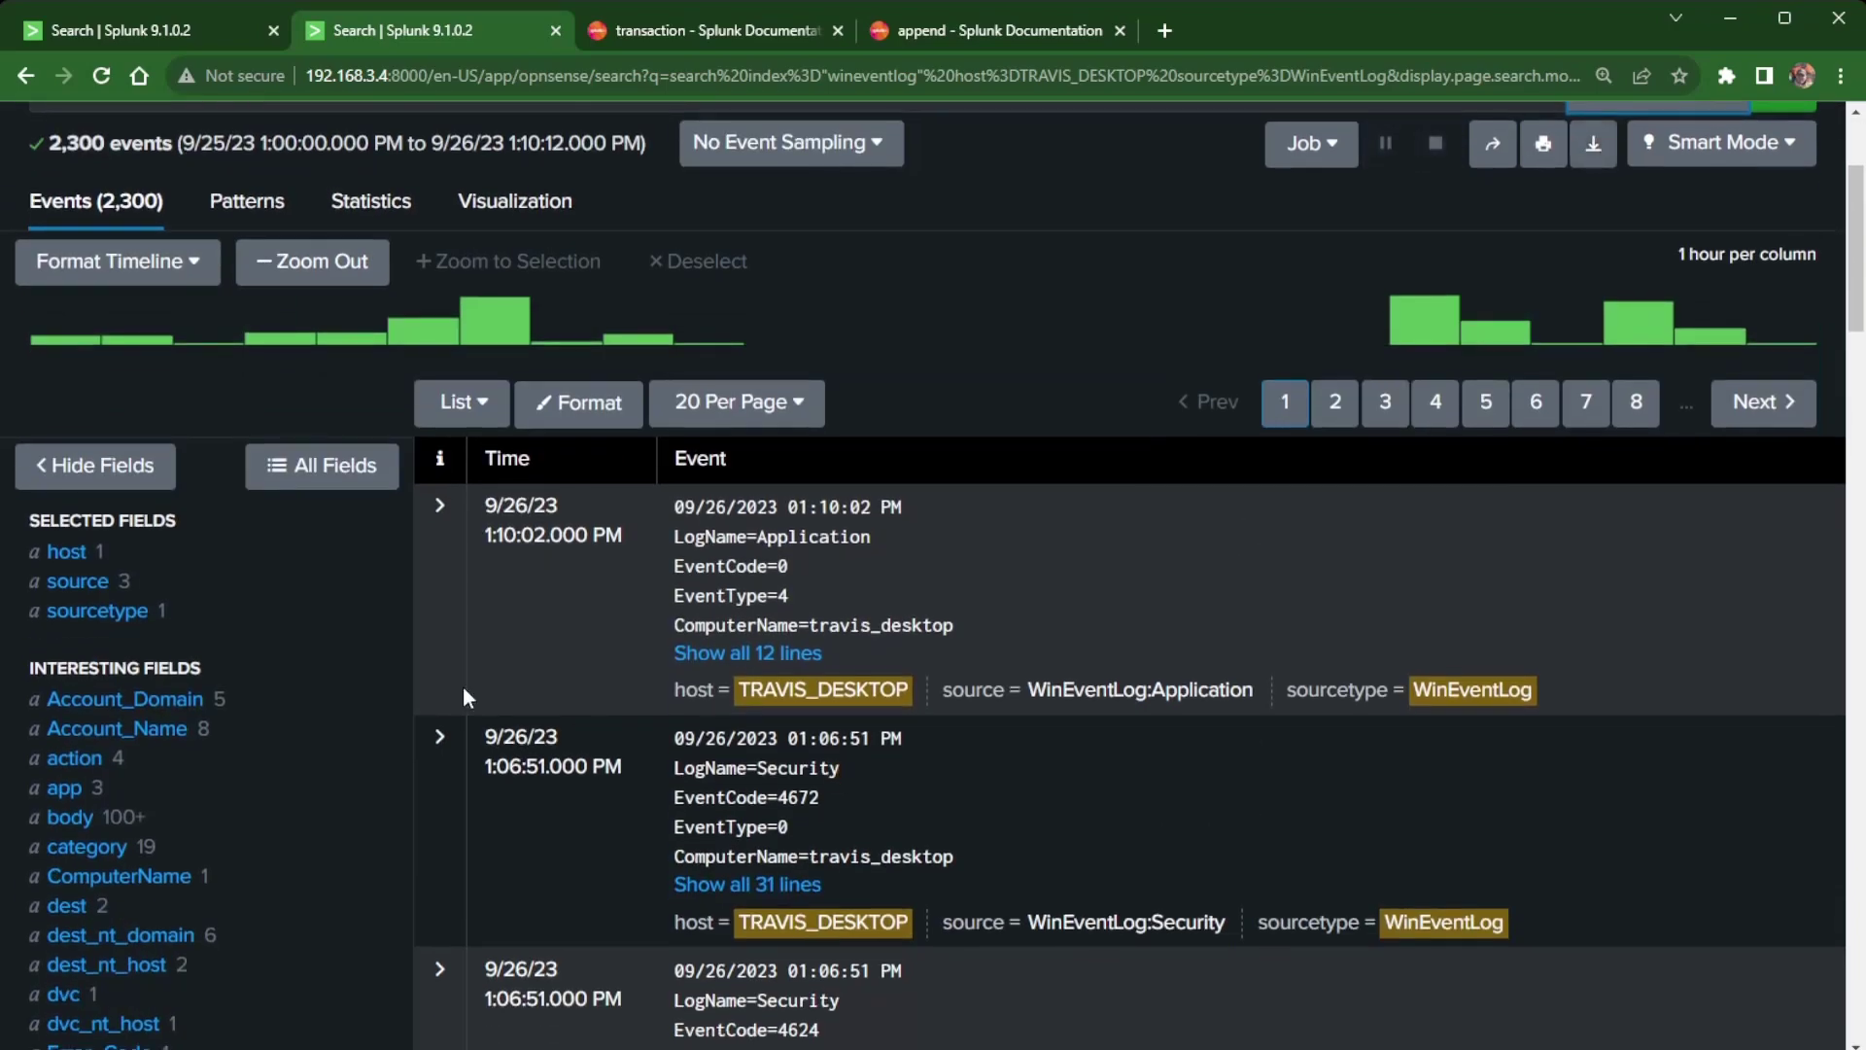
pyautogui.click(204, 622)
pyautogui.click(191, 584)
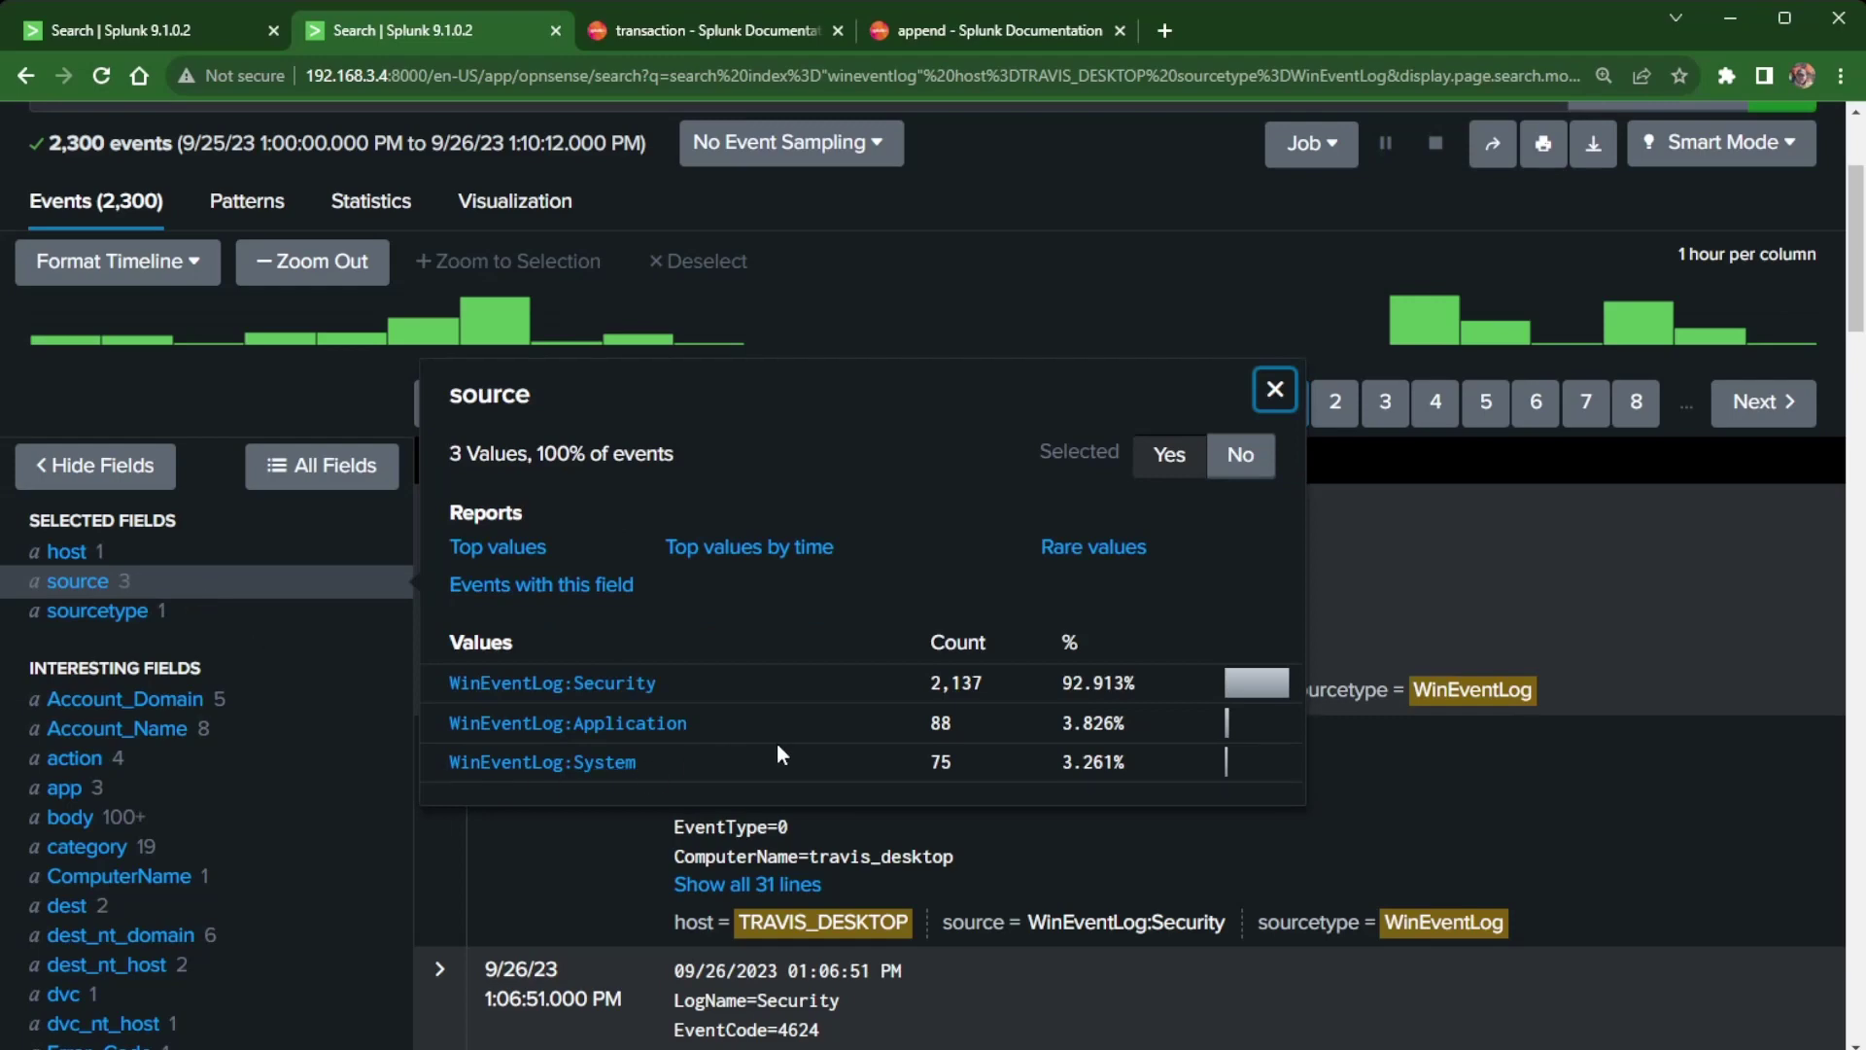
pyautogui.scroll(-2, 784, 746)
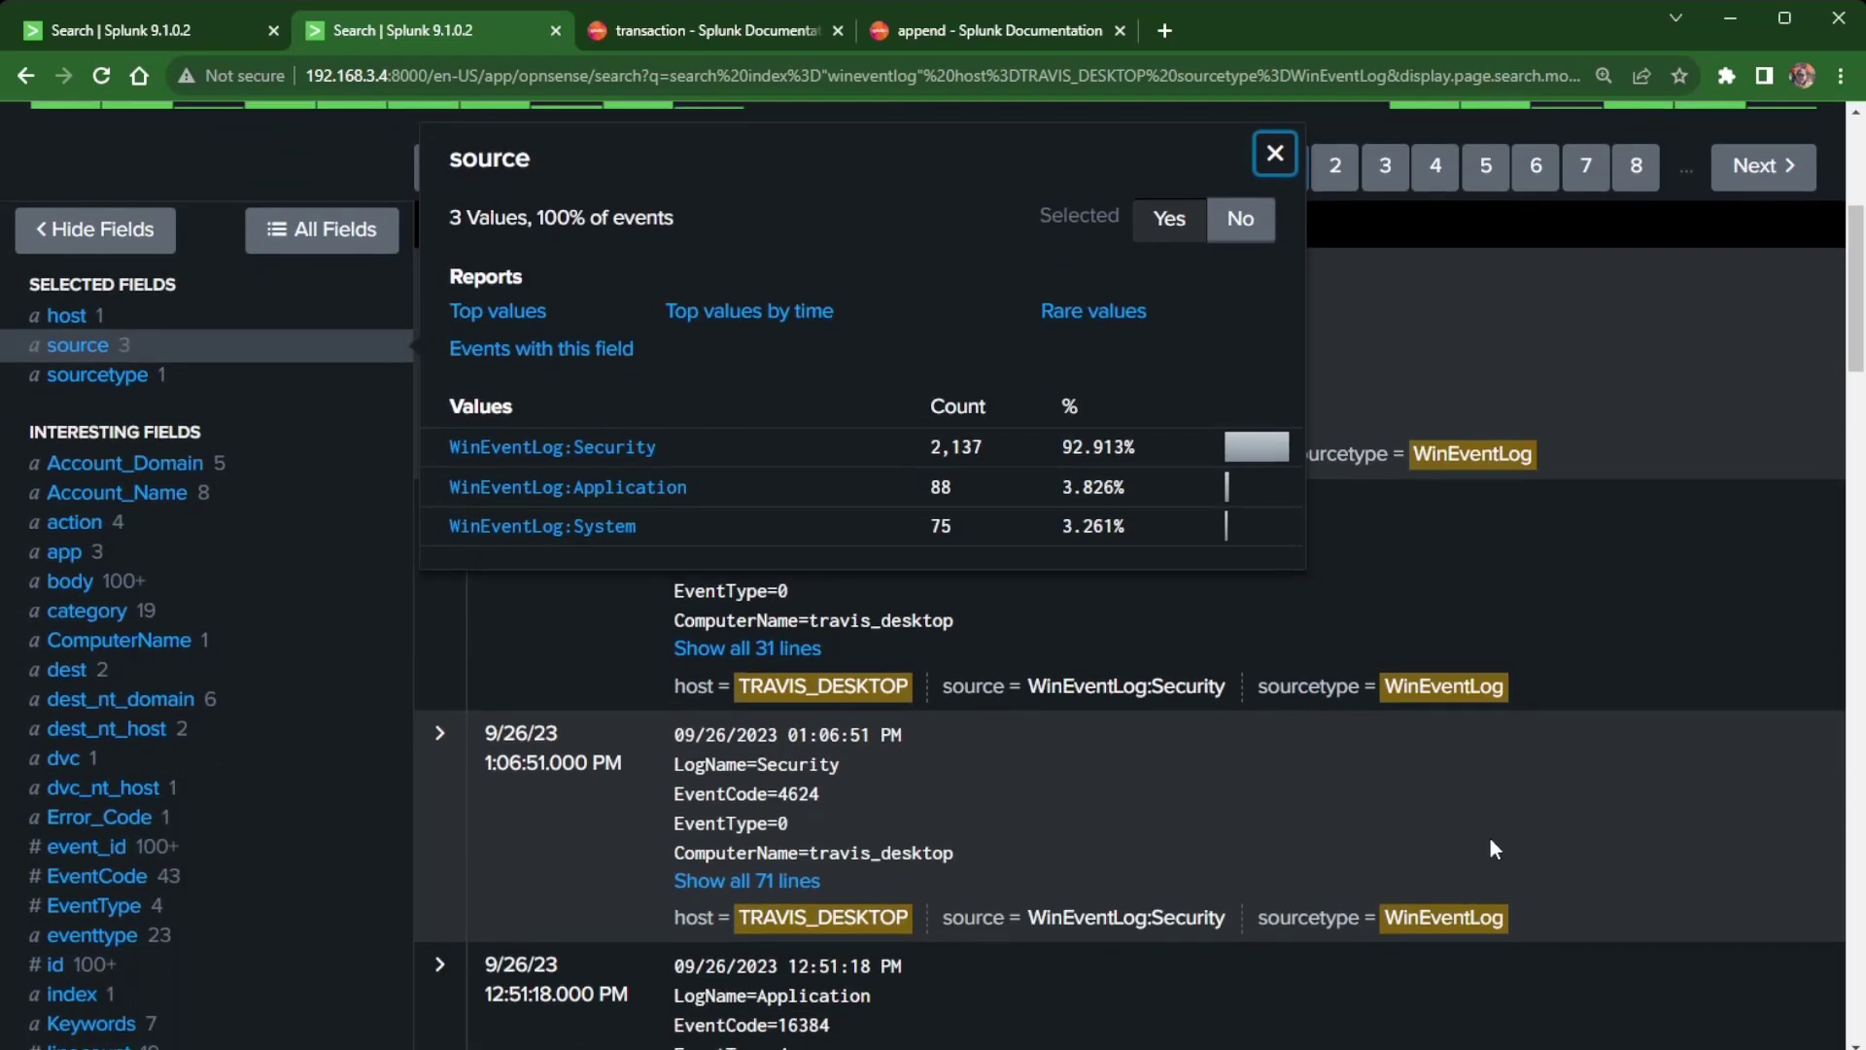
pyautogui.click(1274, 153)
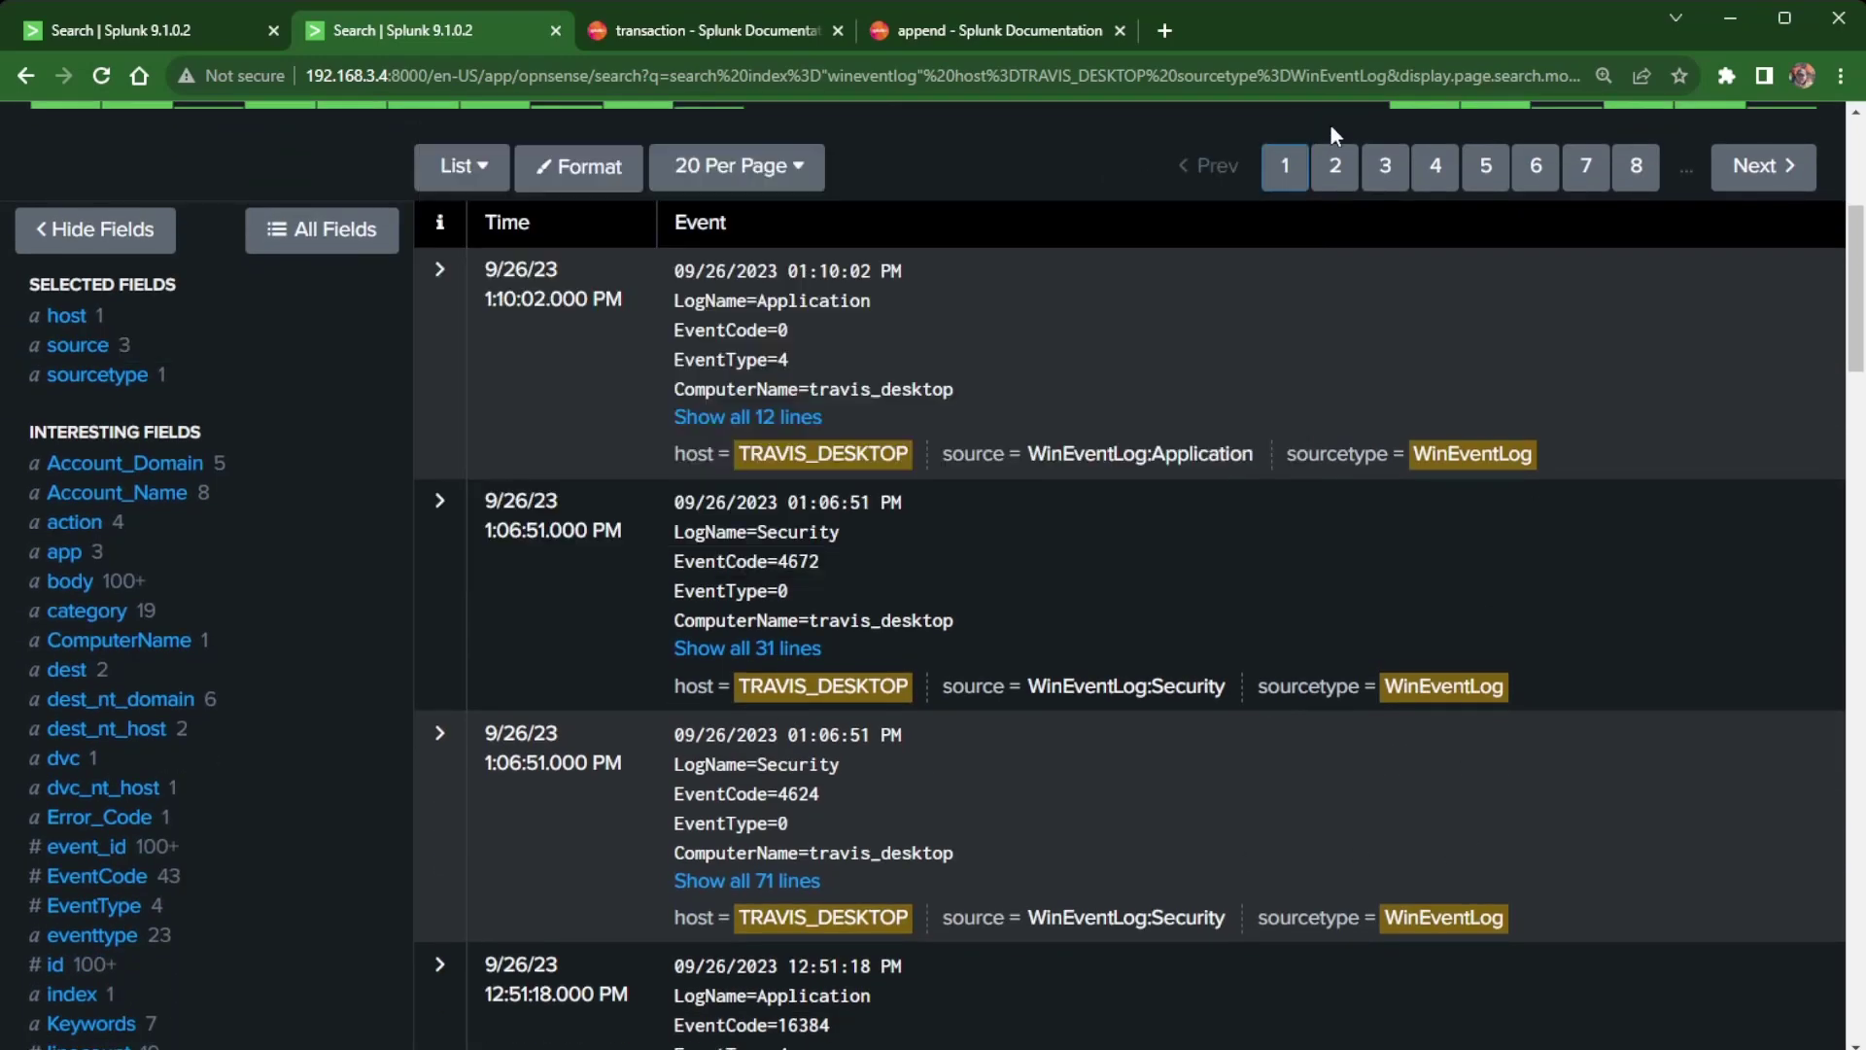
pyautogui.click(91, 637)
pyautogui.click(92, 622)
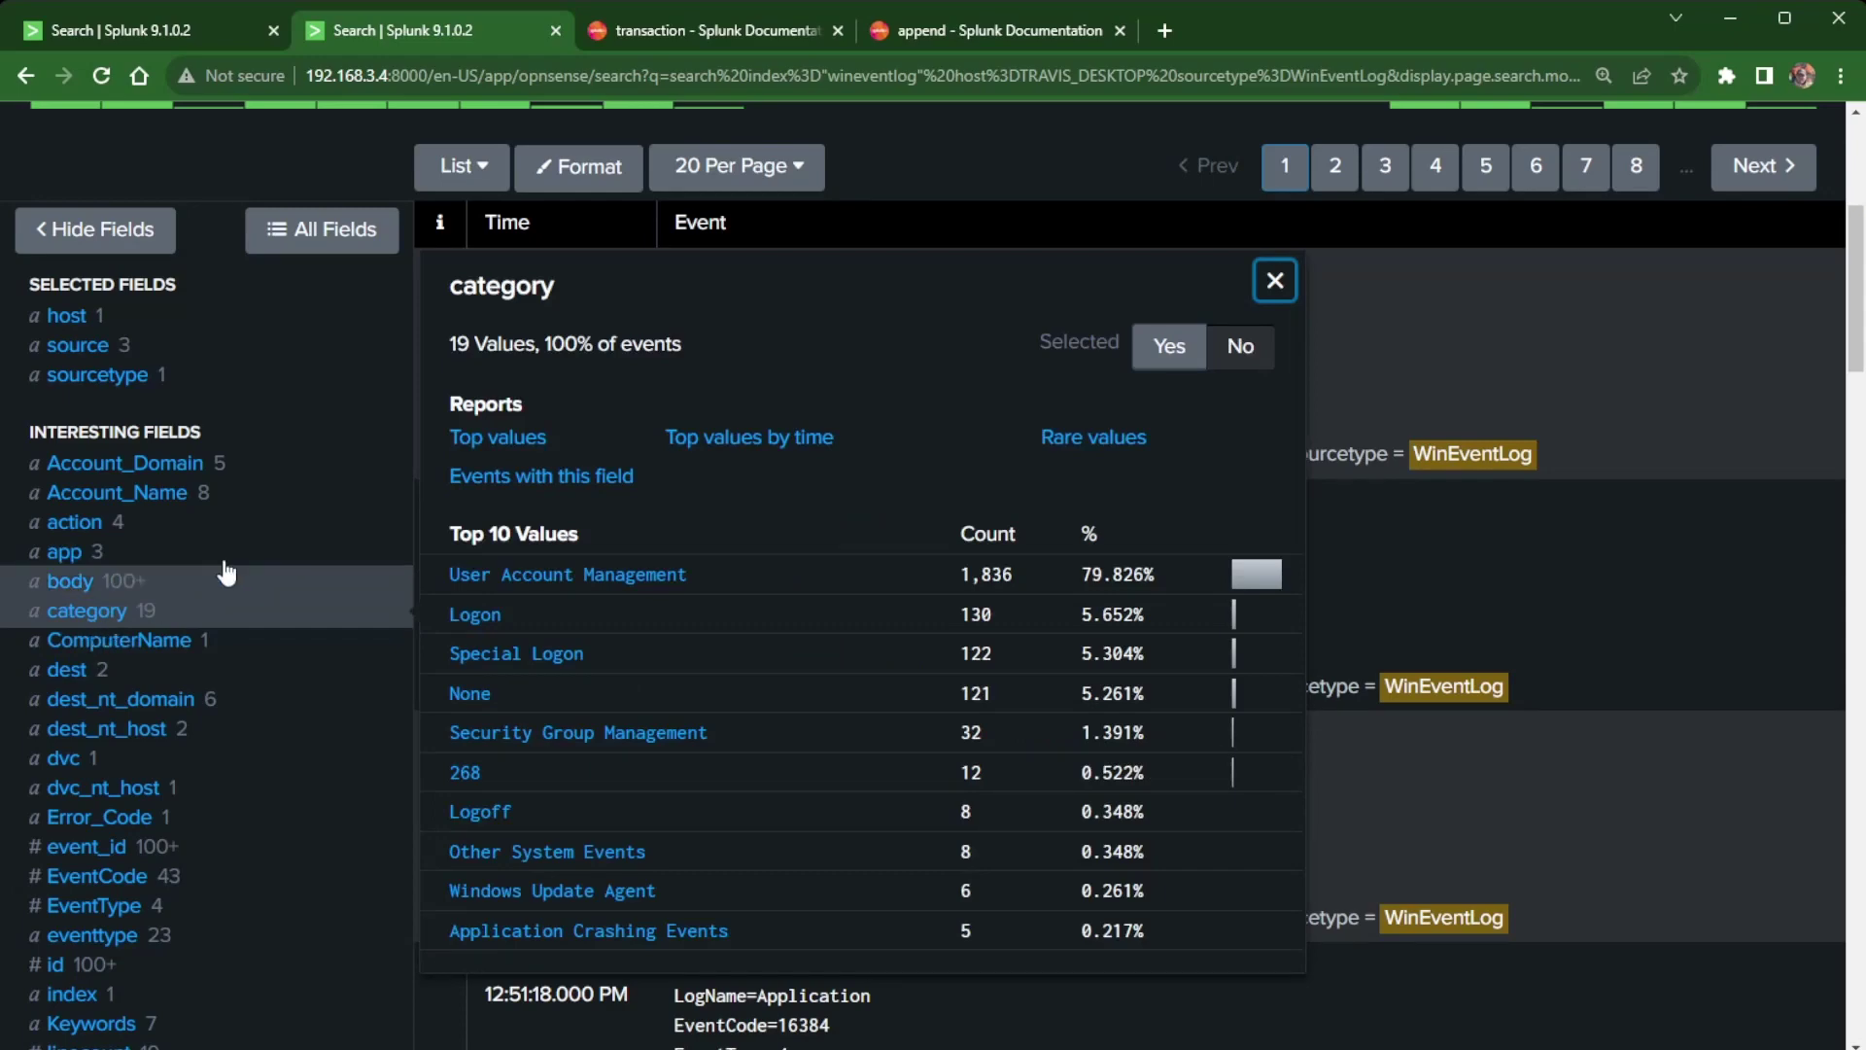
pyautogui.click(1571, 273)
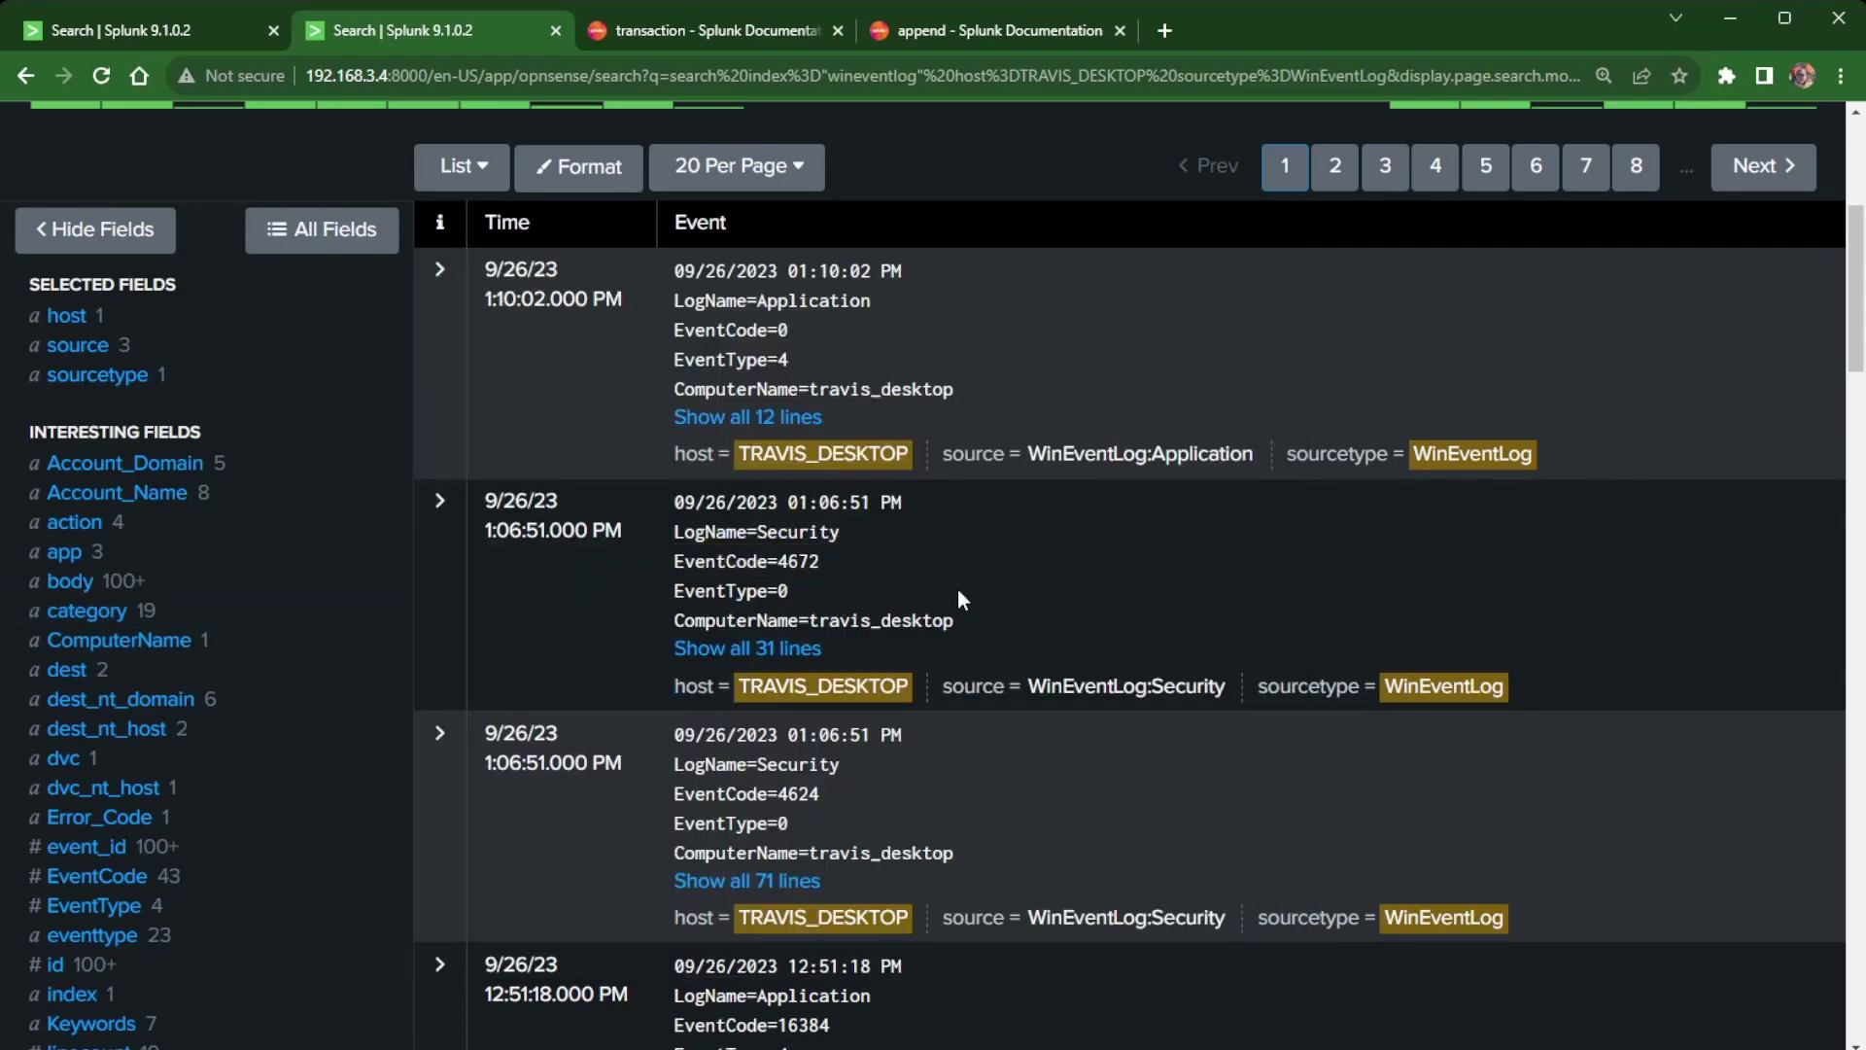
pyautogui.scroll(-10, 824, 720)
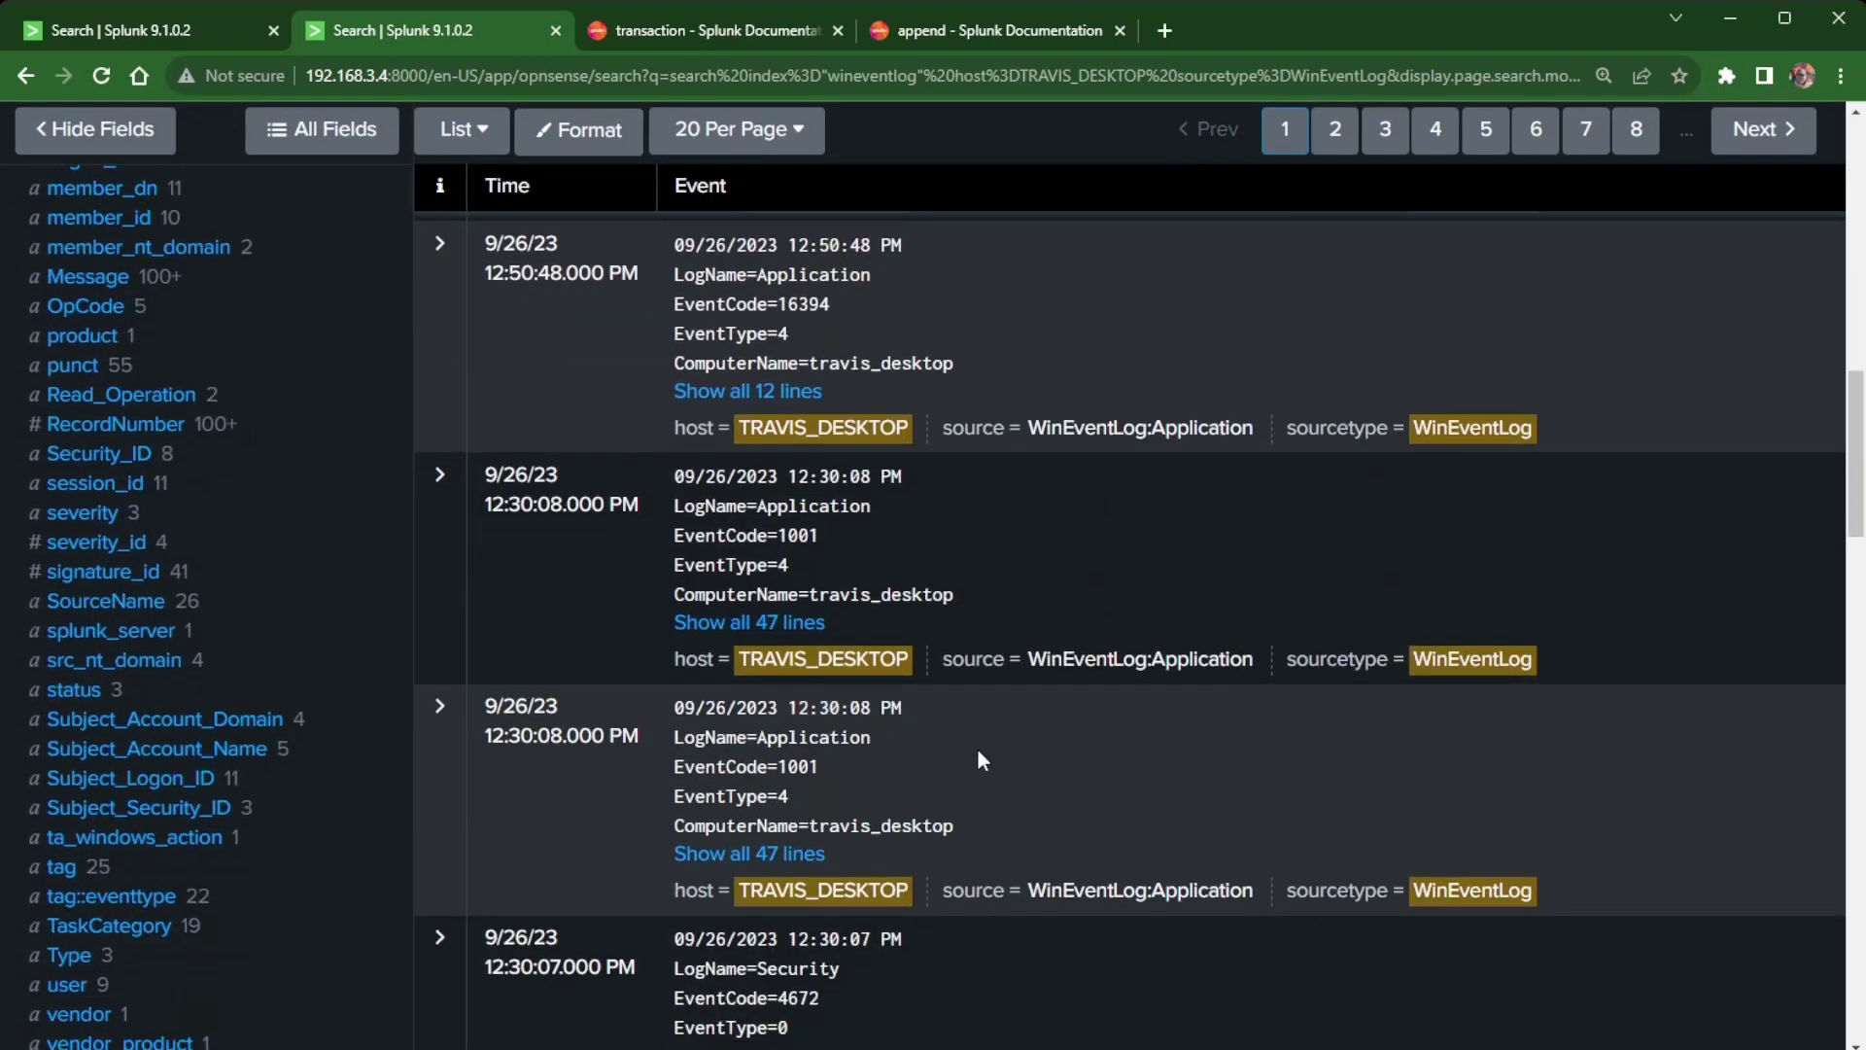
pyautogui.scroll(15, 977, 749)
pyautogui.click(751, 333)
# Step: Add 'sleep' to the query, run it, and show all 20 lines of the first of 5 events
pyautogui.write('slapp')
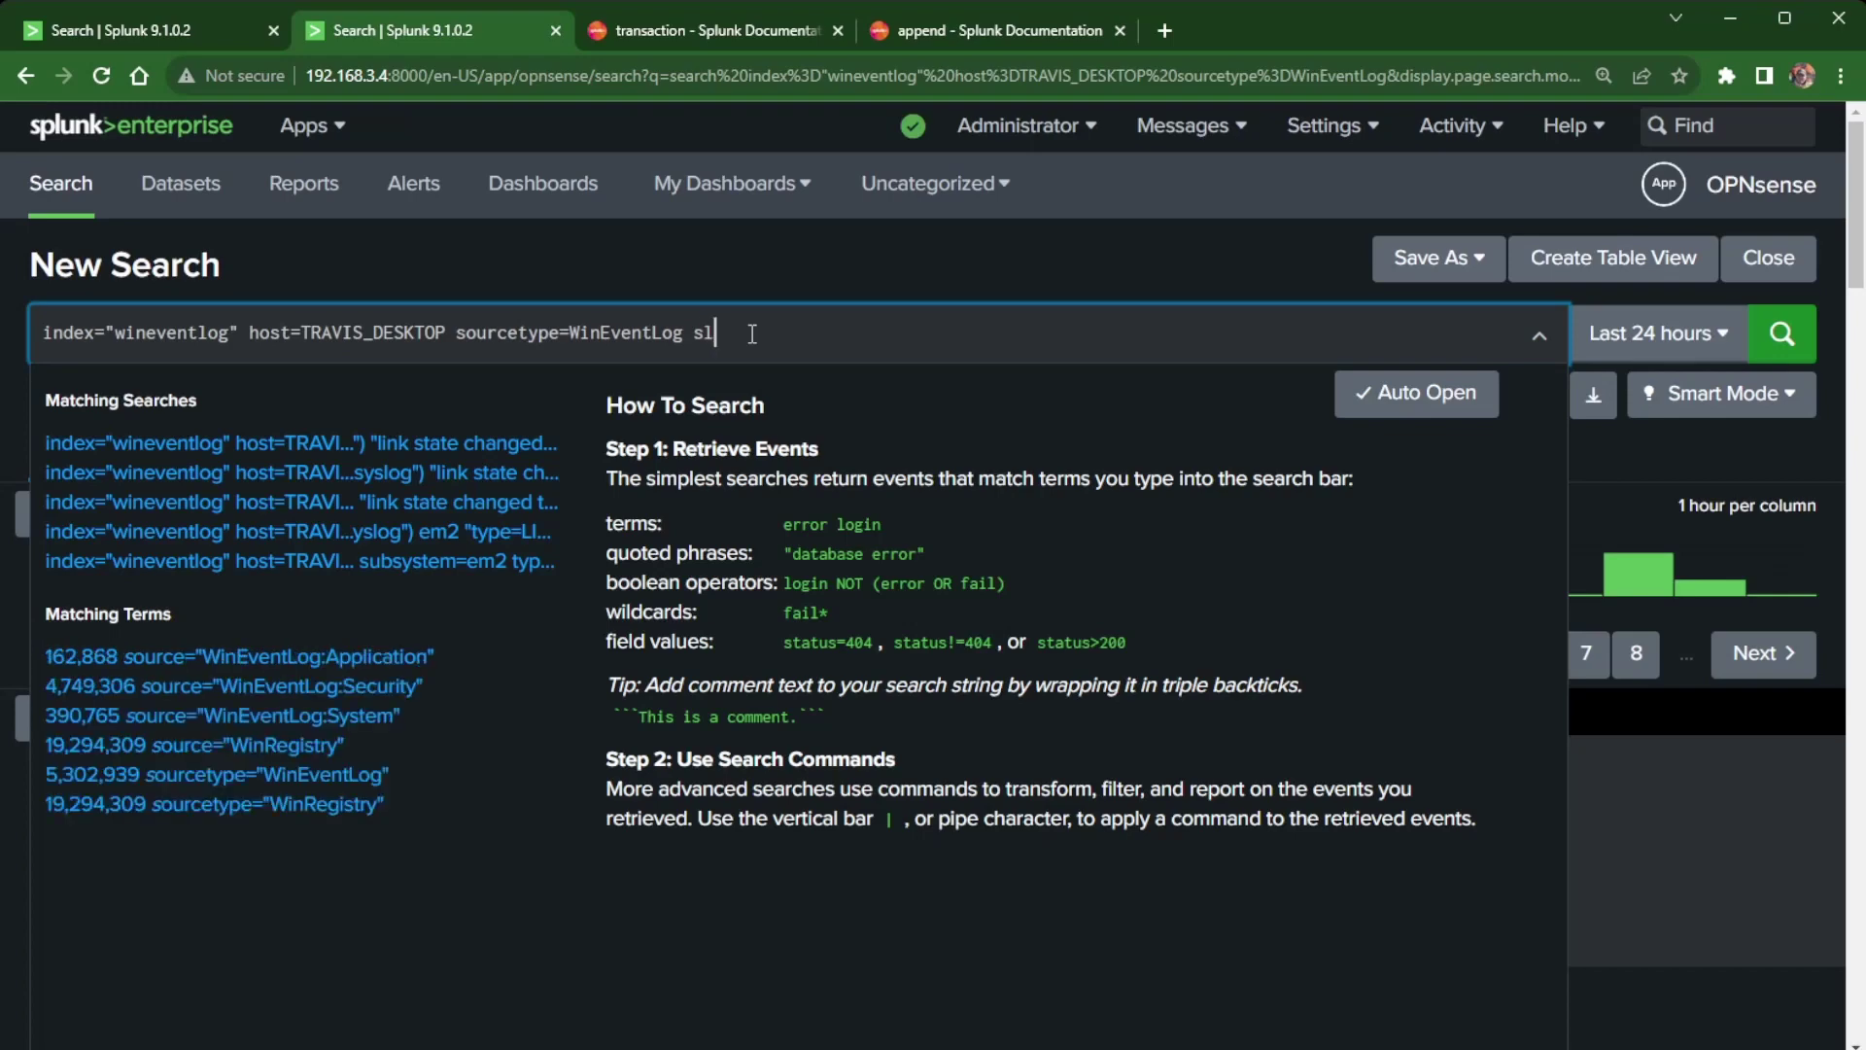
pyautogui.press('BackSpace')
pyautogui.press('BackSpace')
pyautogui.press('BackSpace')
pyautogui.write('eep')
pyautogui.press('Return')
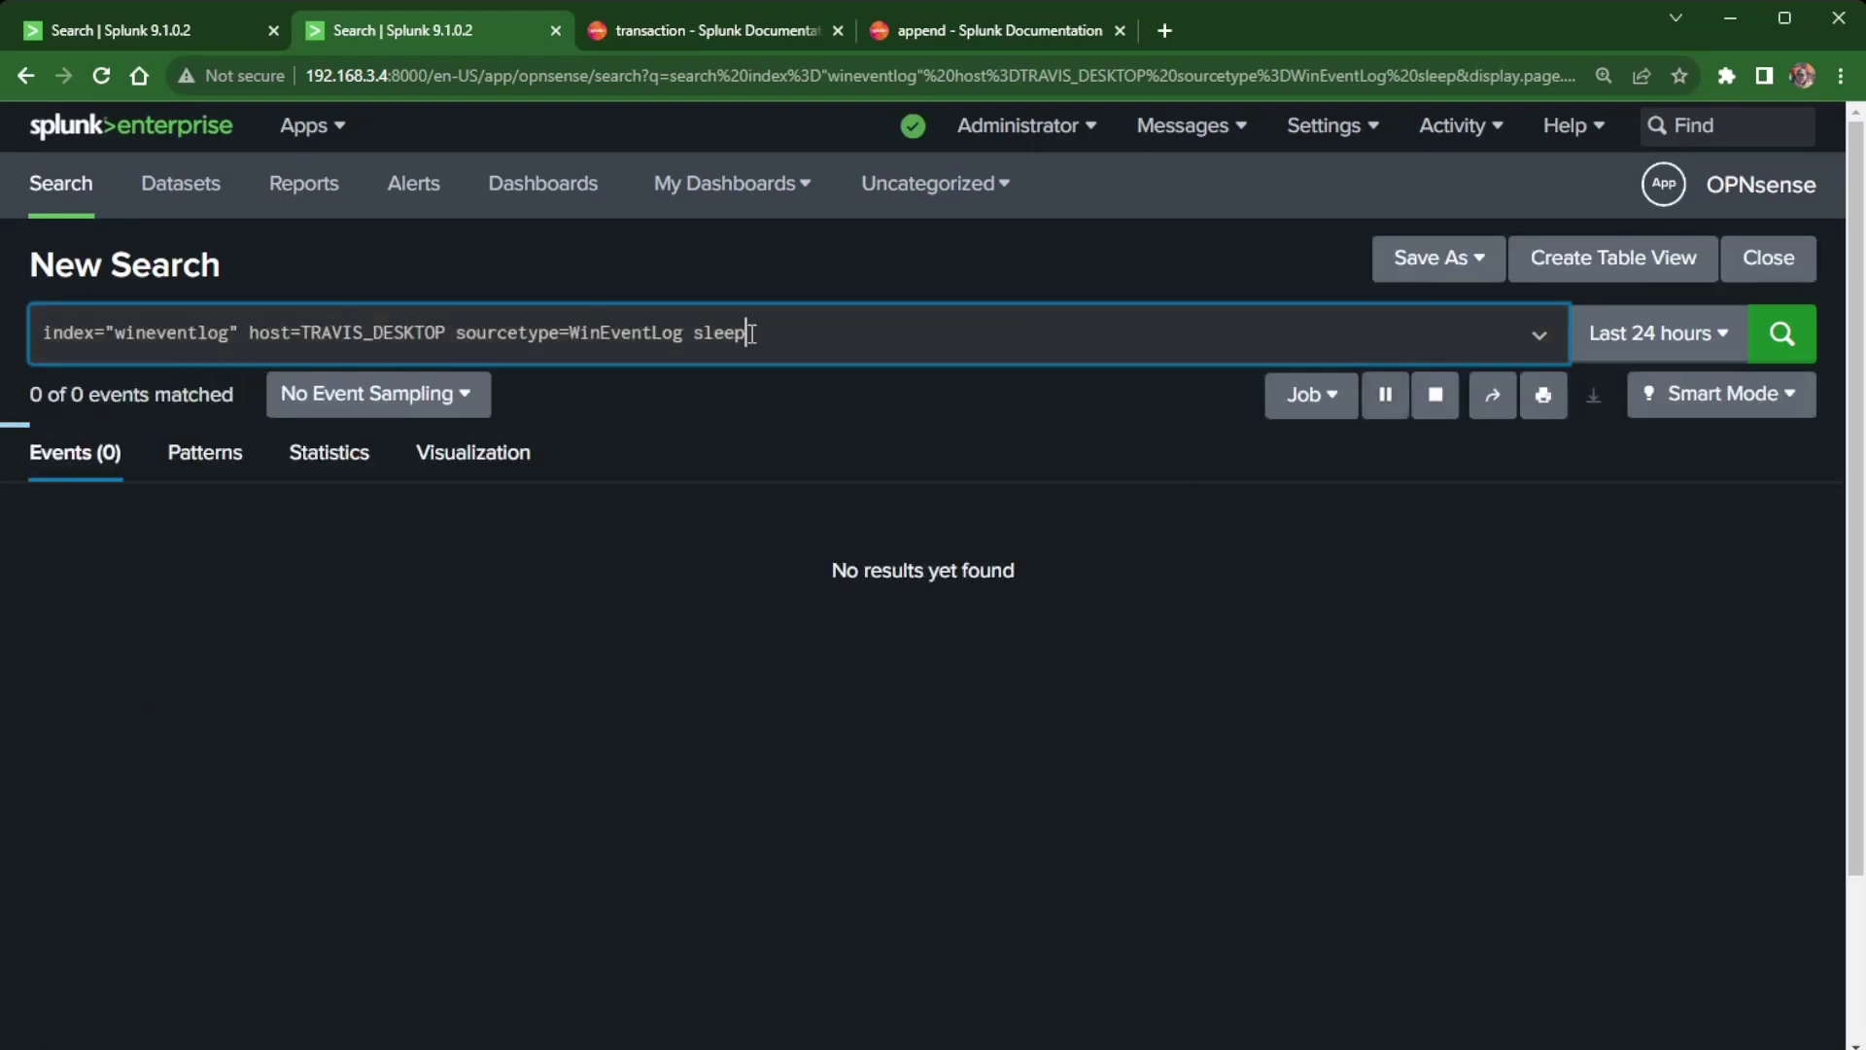
pyautogui.scroll(-6, 739, 875)
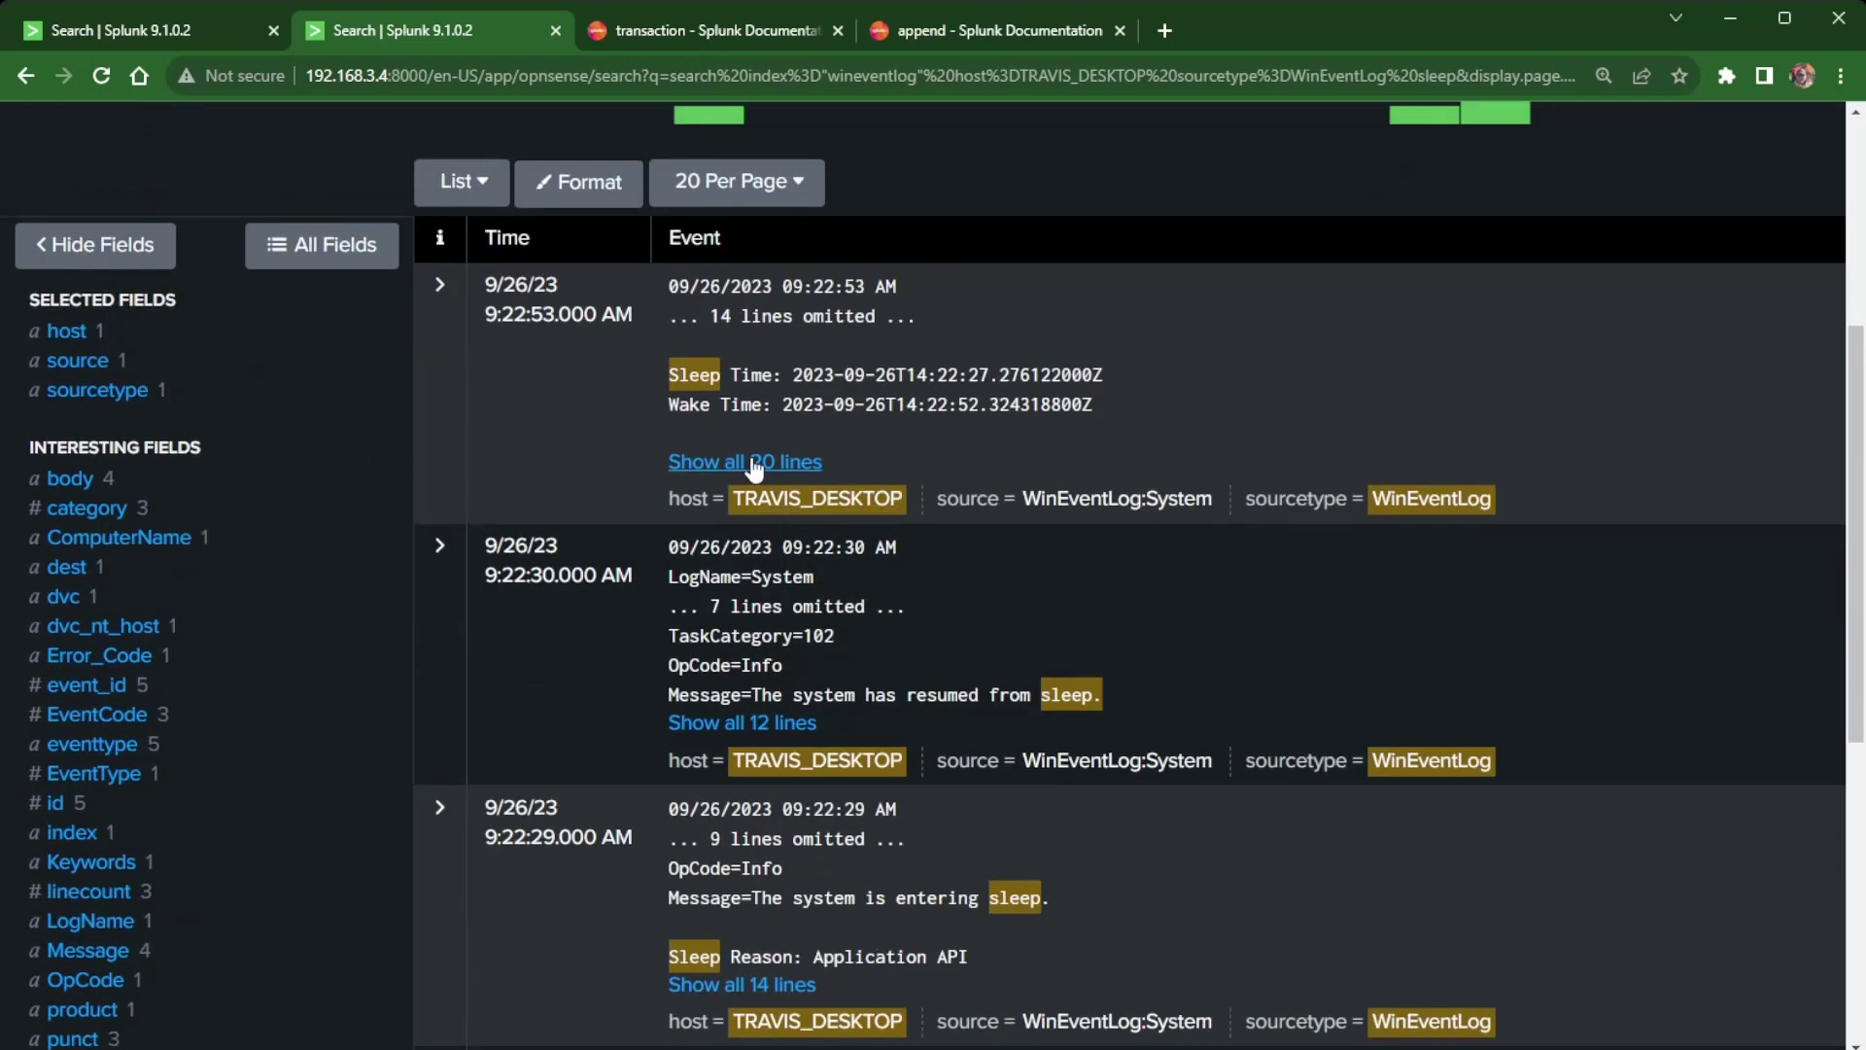
pyautogui.click(739, 573)
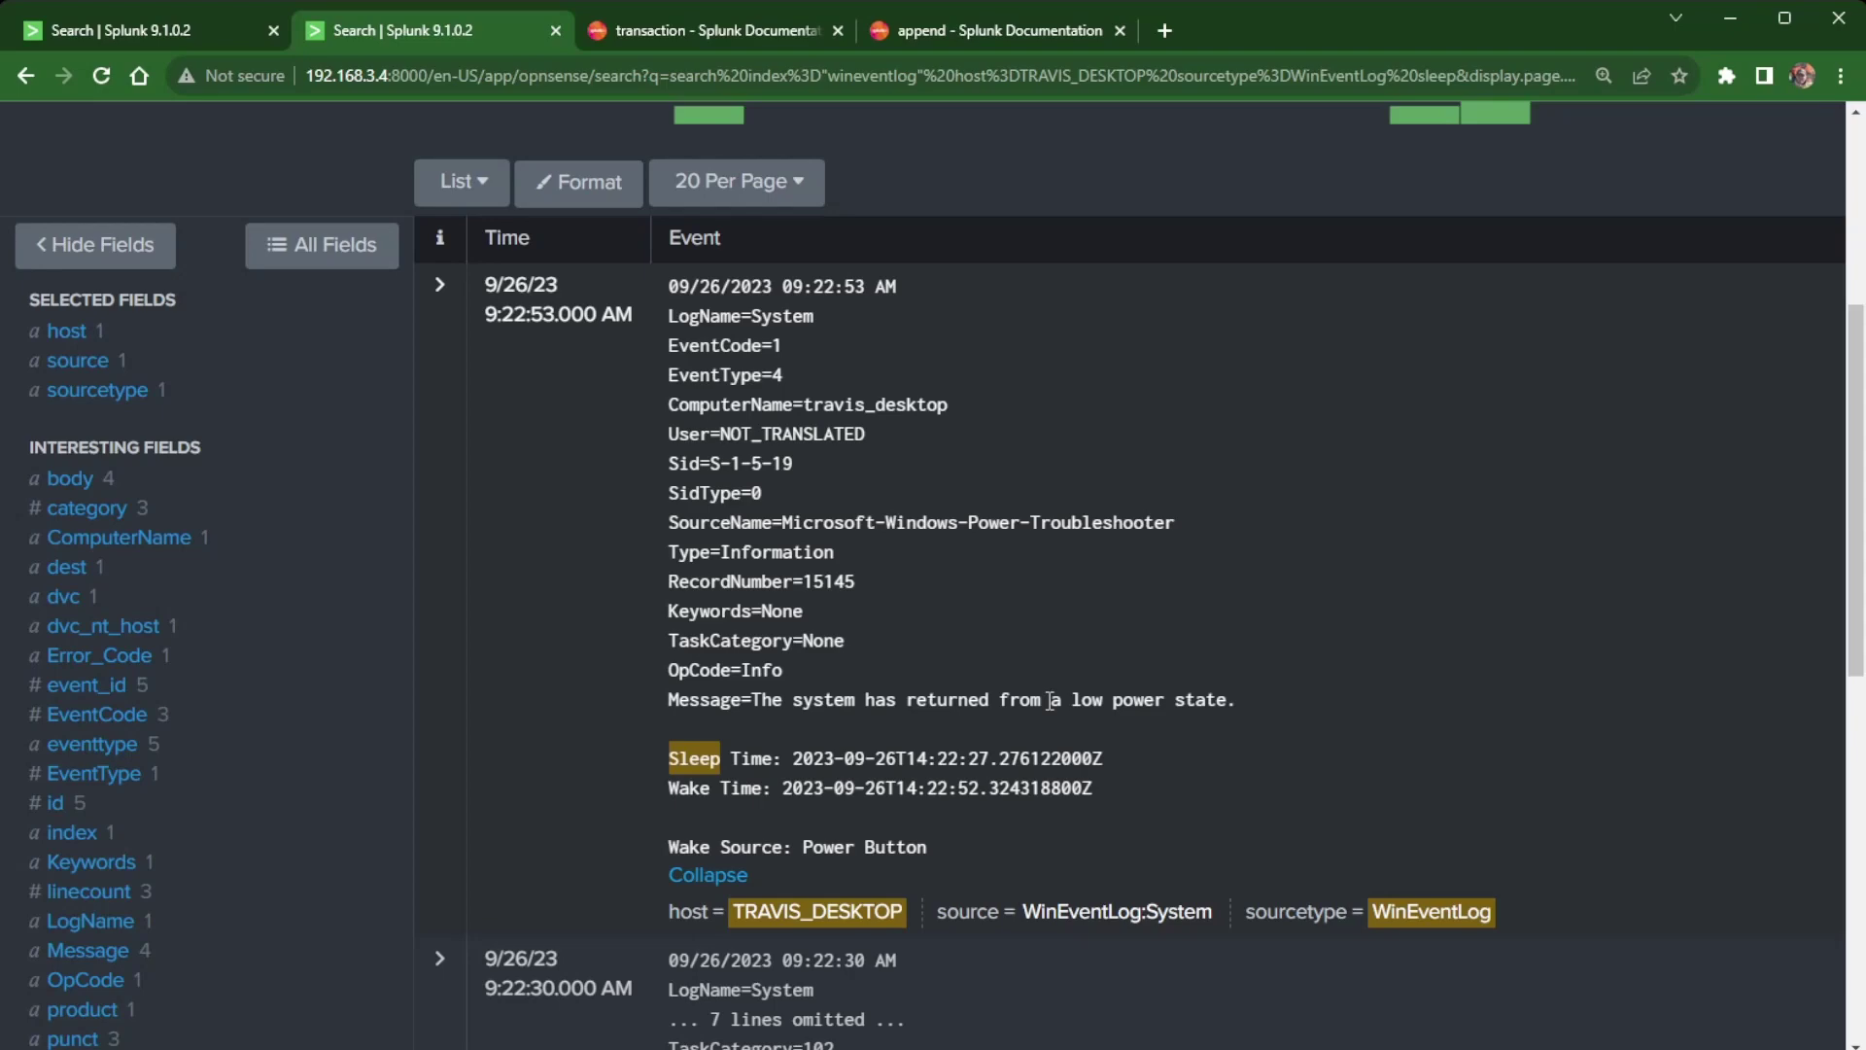
pyautogui.scroll(5, 556, 496)
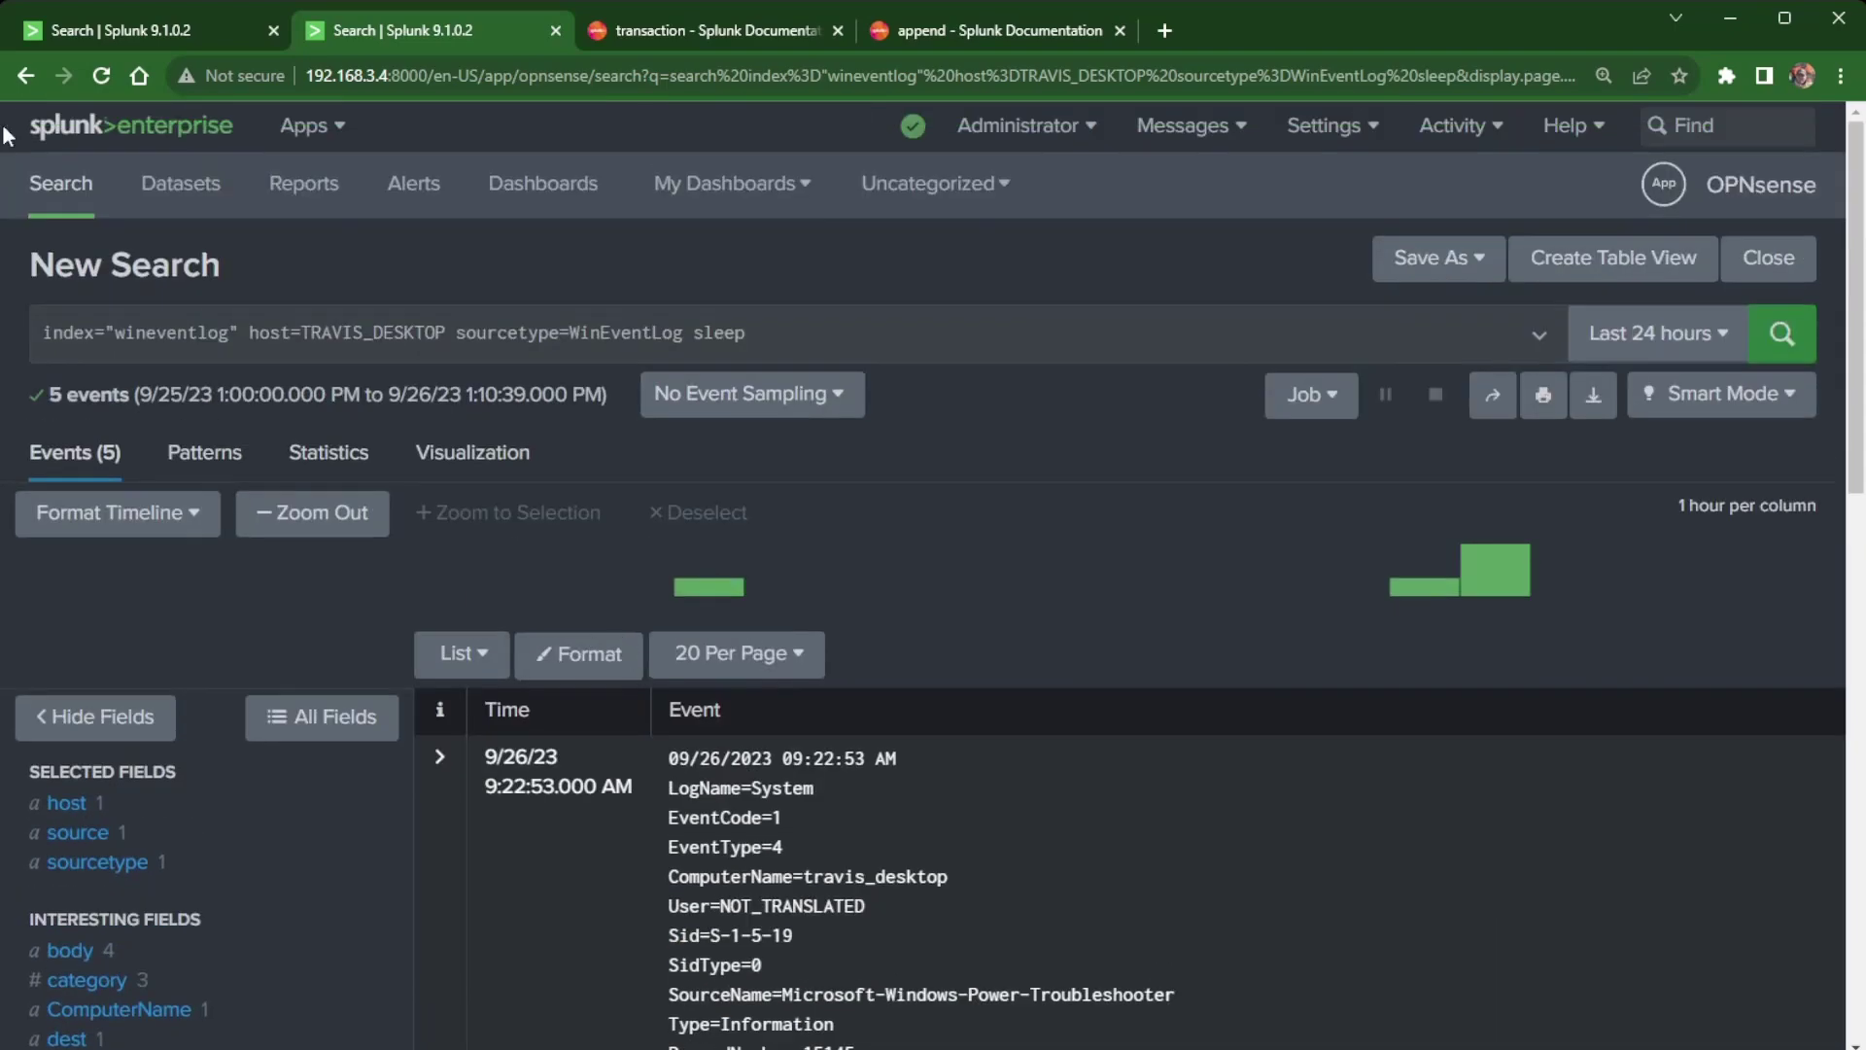
# Step: Go back to the appended search and review the first line of its query
pyautogui.click(31, 78)
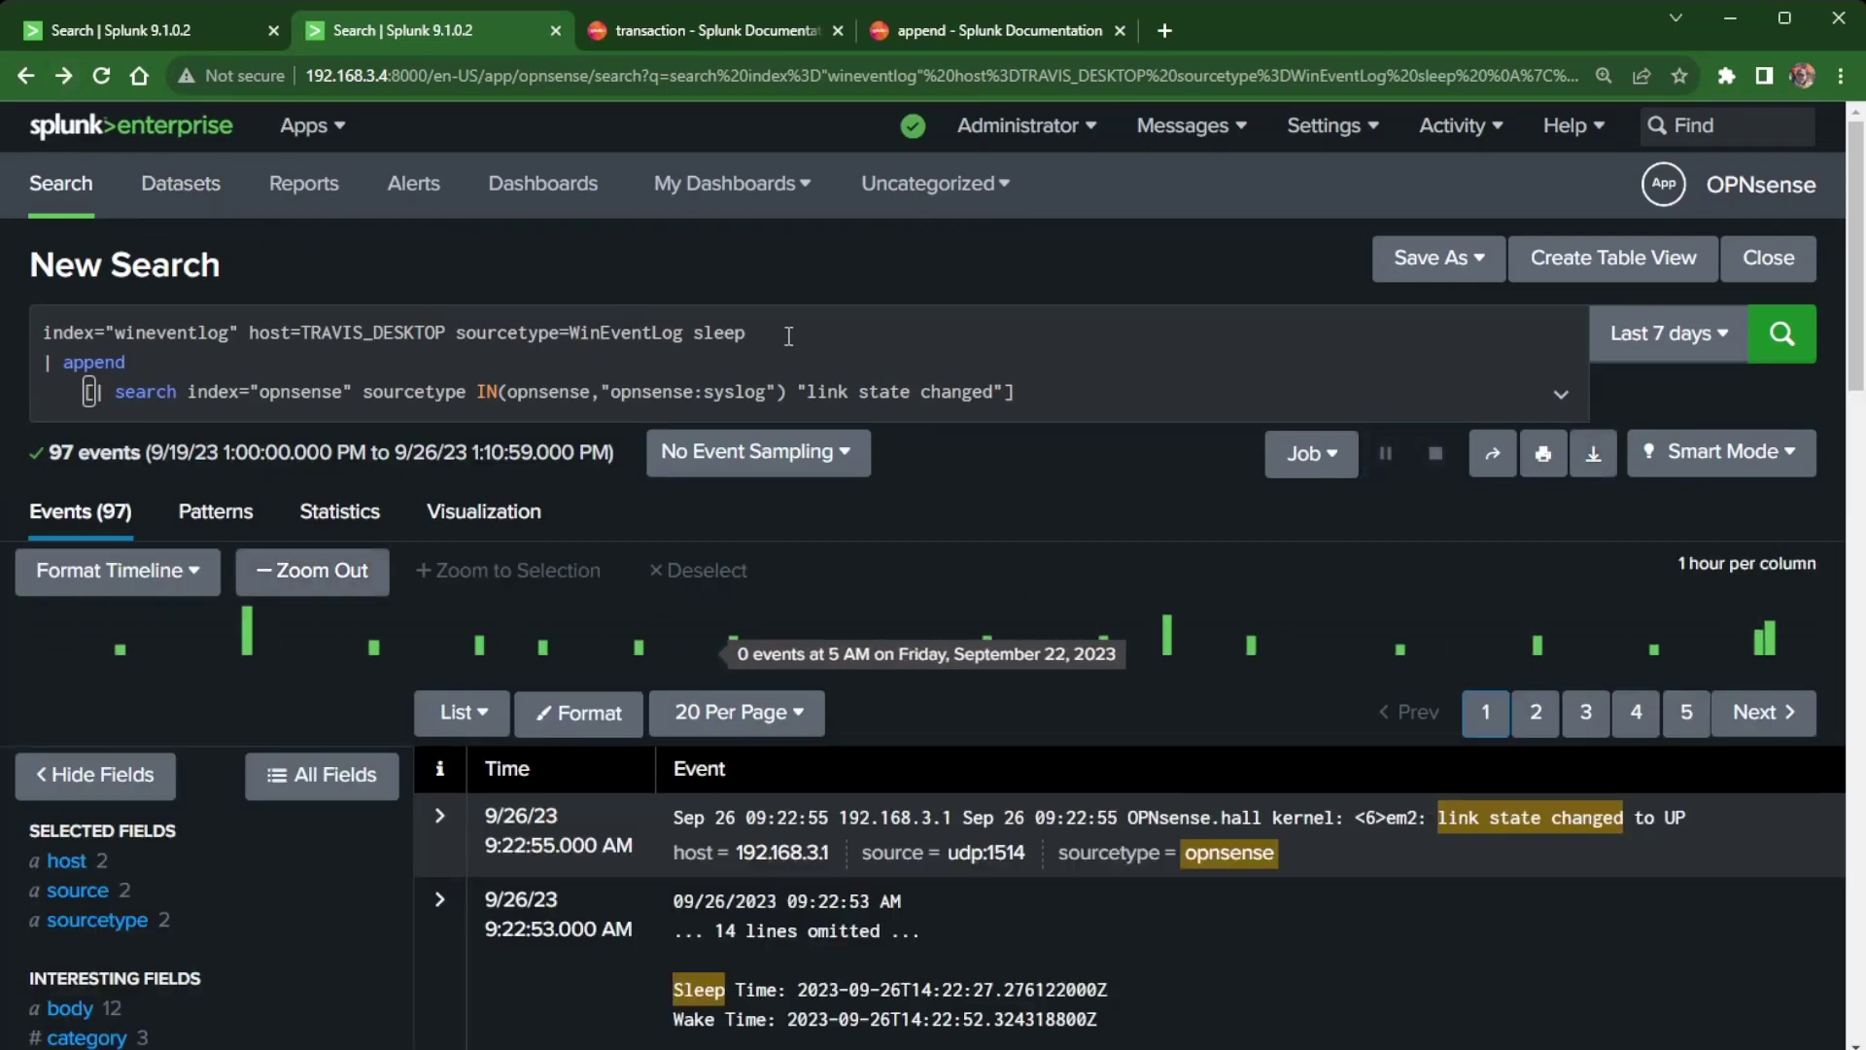
pyautogui.moveTo(750, 332); pyautogui.dragTo(5, 330)
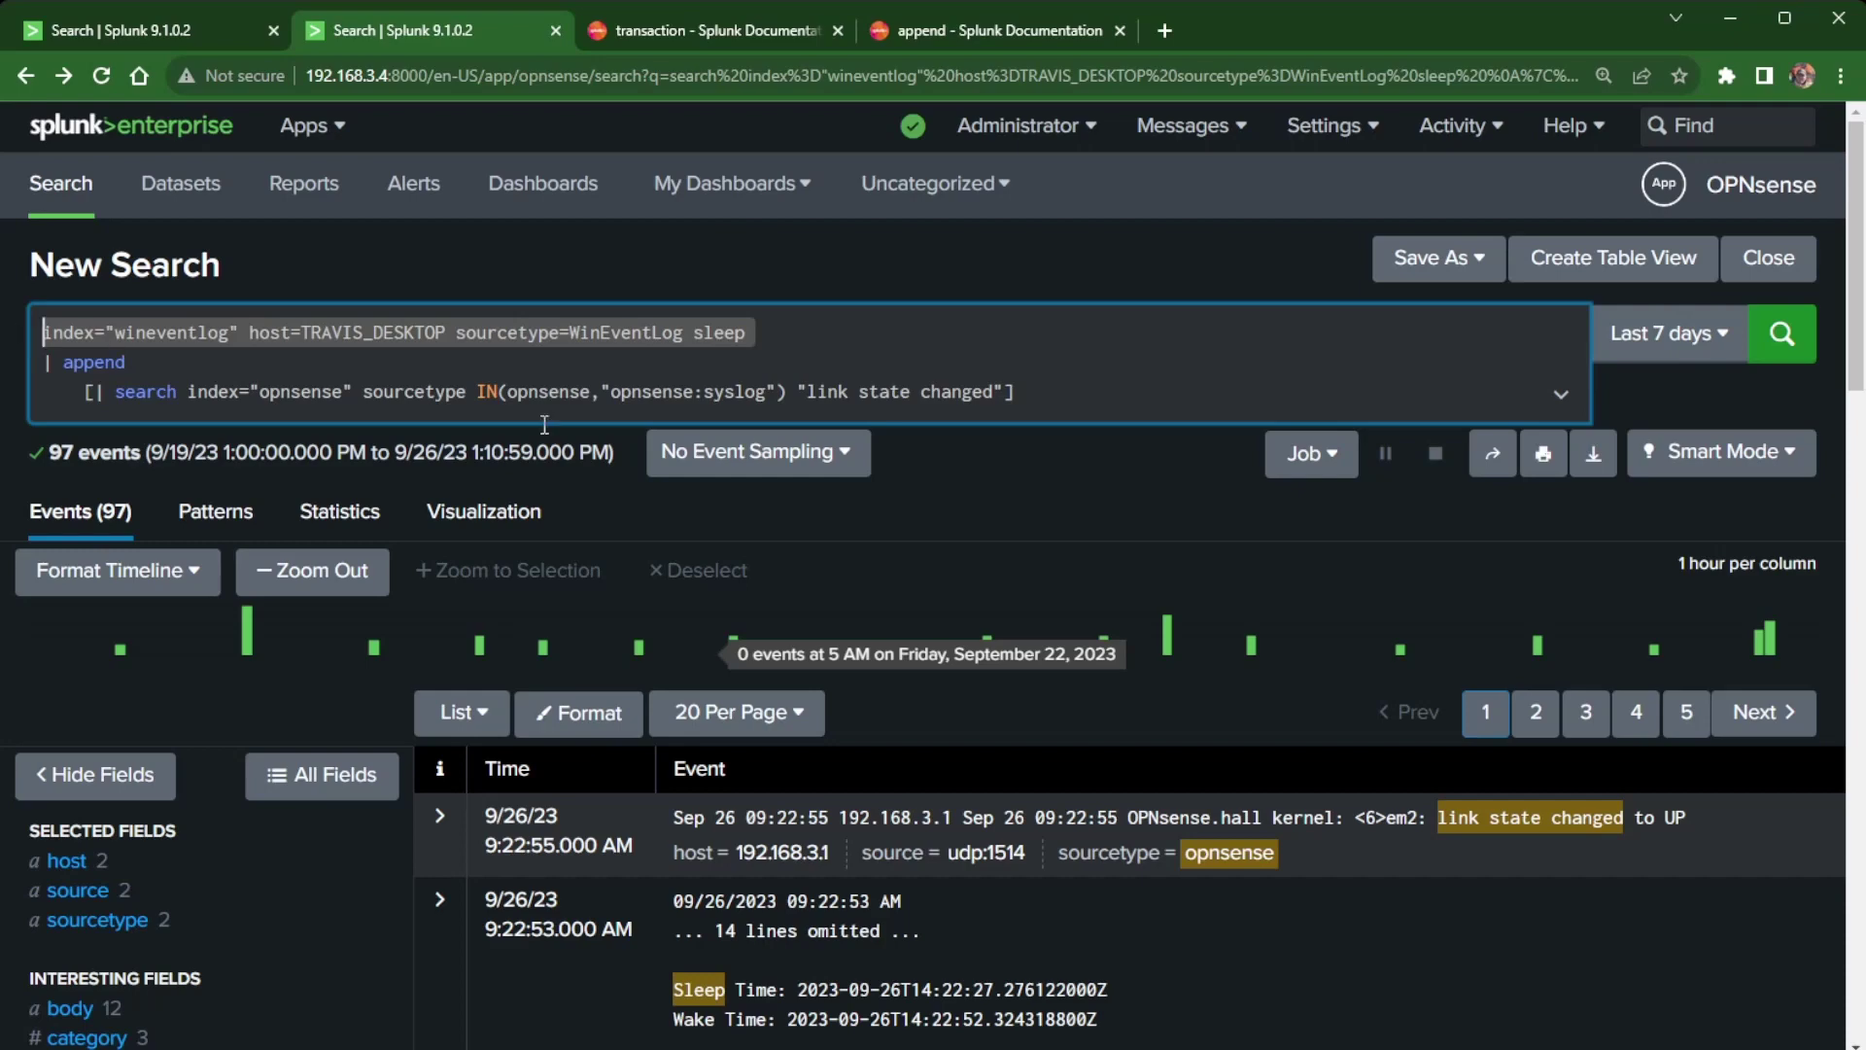
pyautogui.click(954, 396)
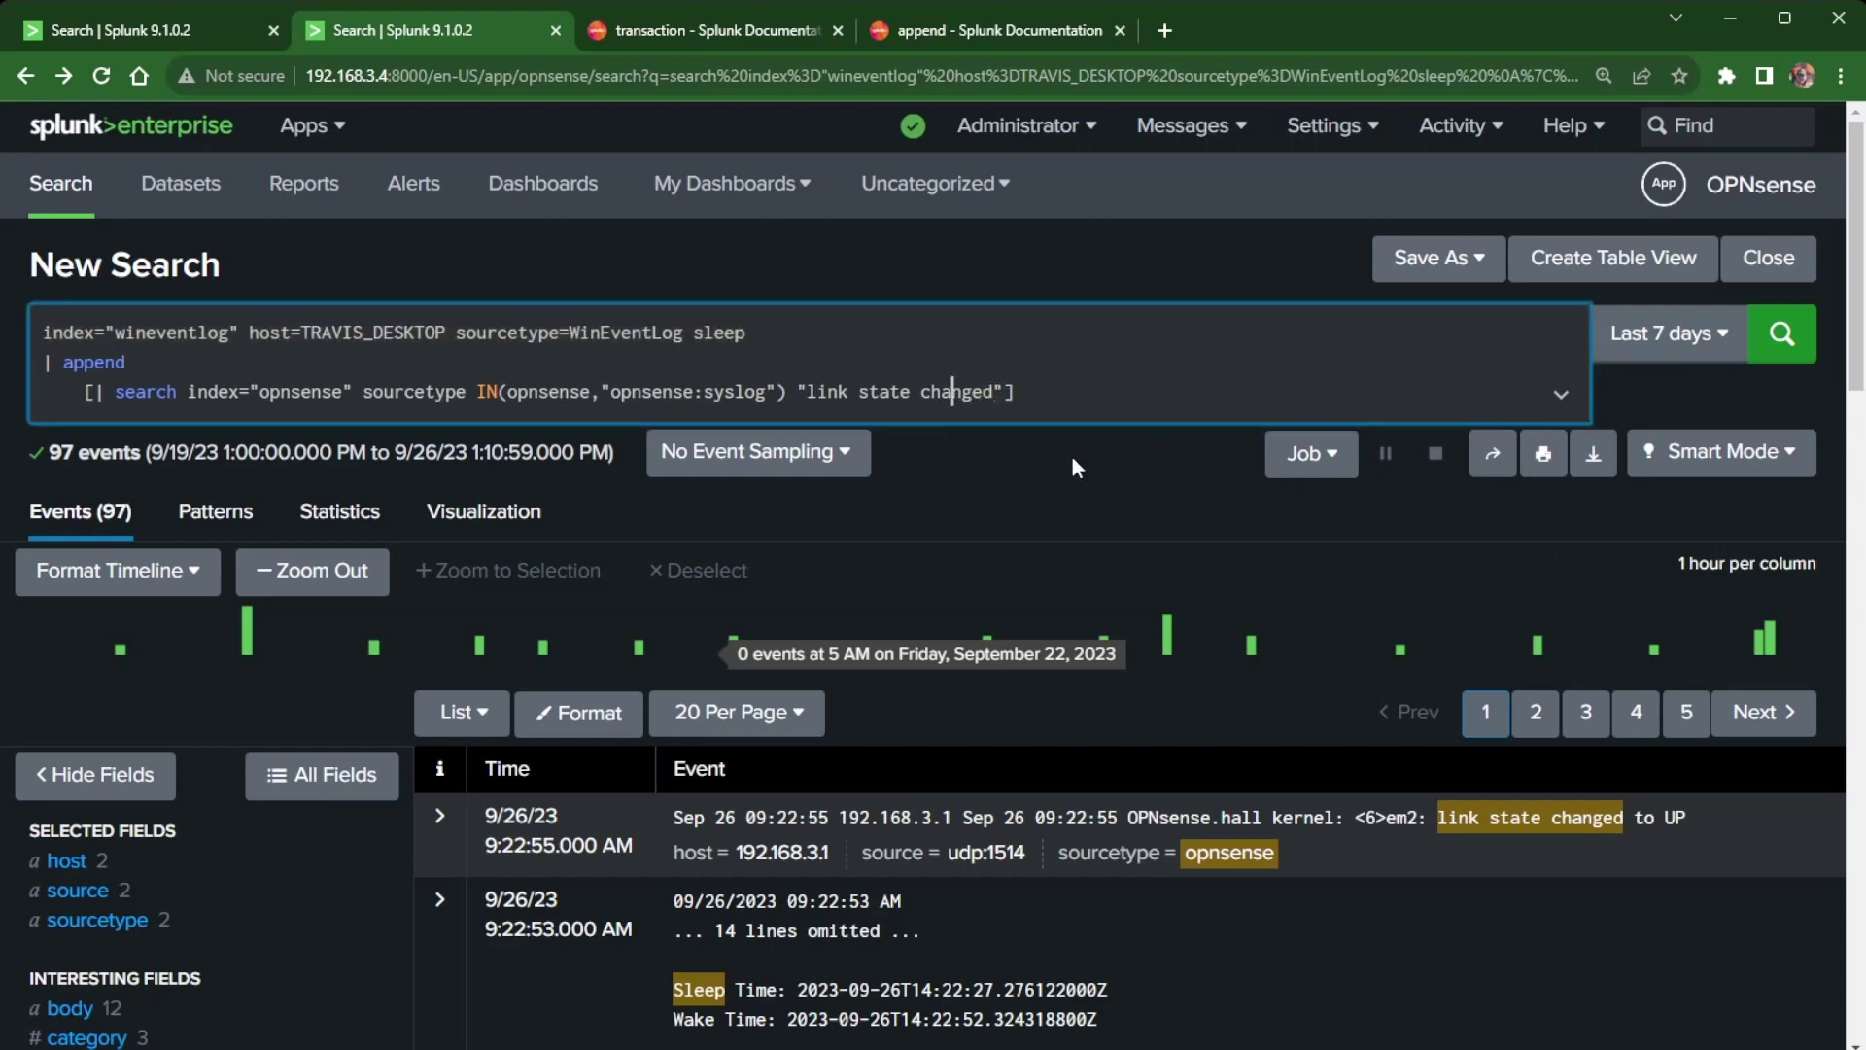
pyautogui.scroll(-5, 1262, 720)
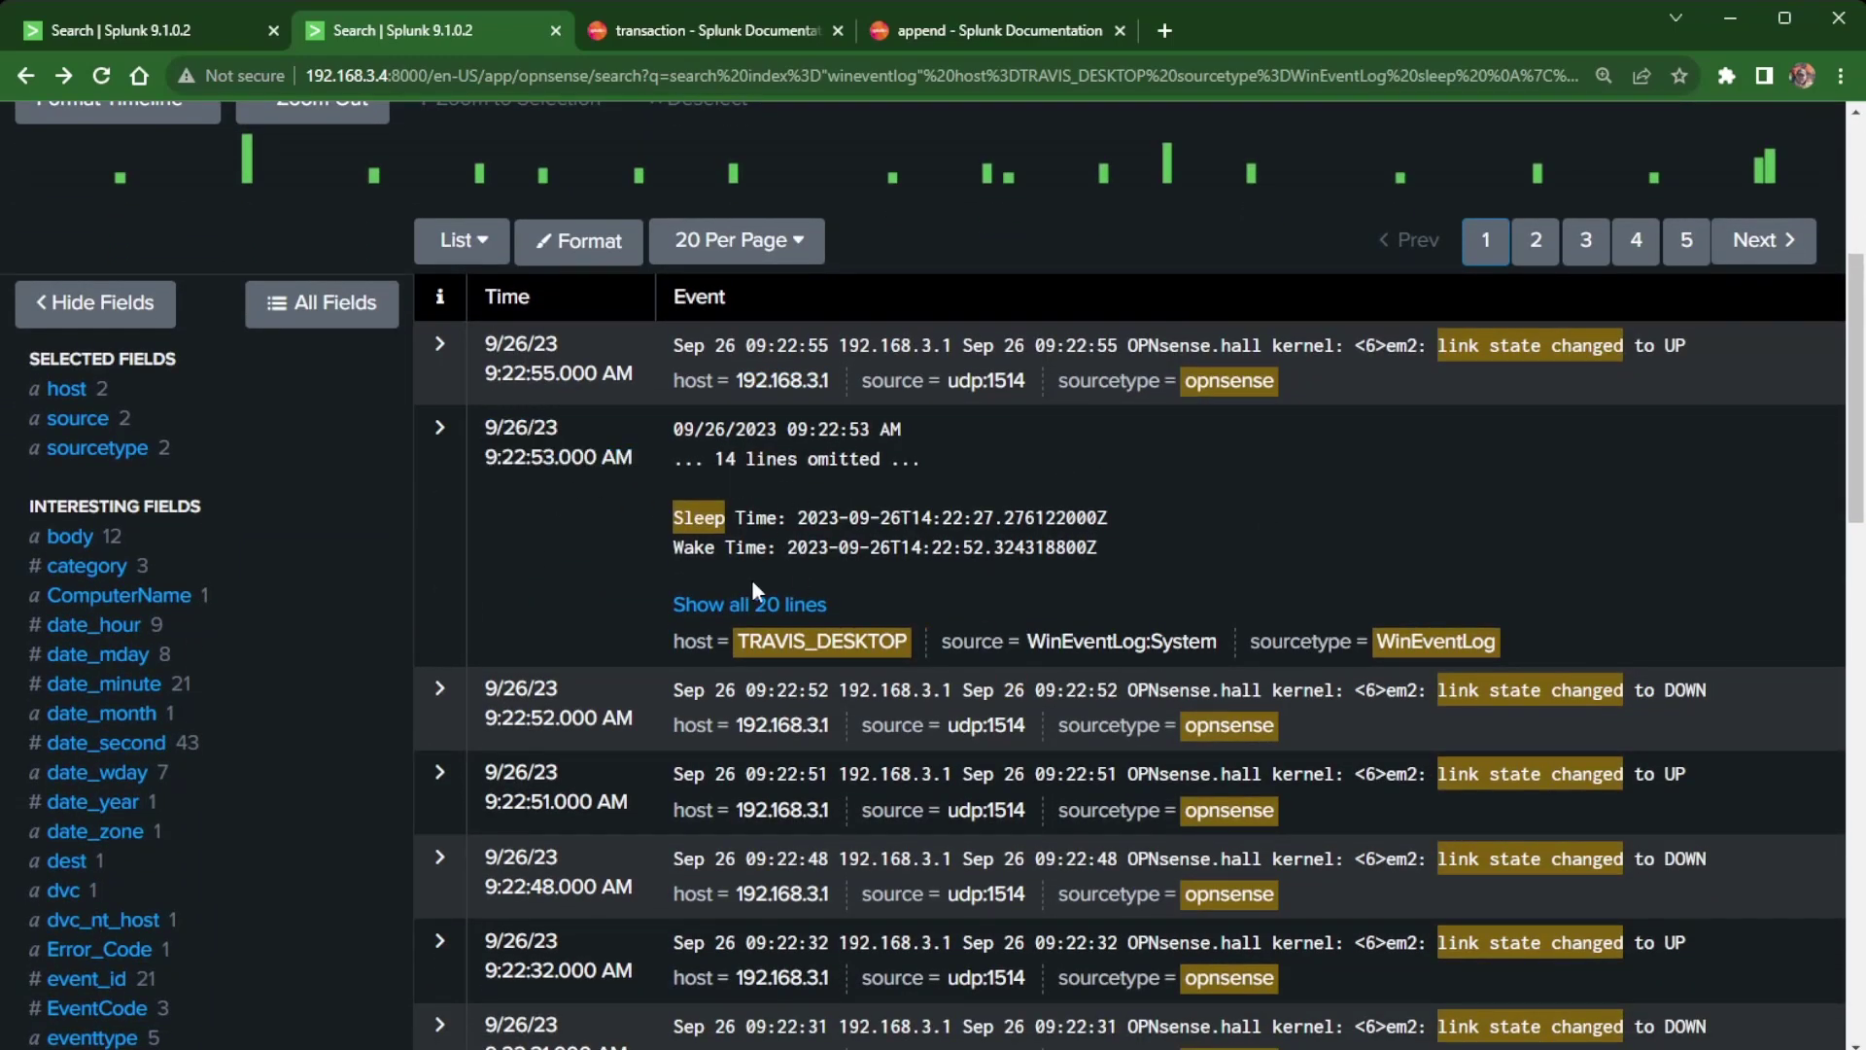
pyautogui.scroll(4, 725, 575)
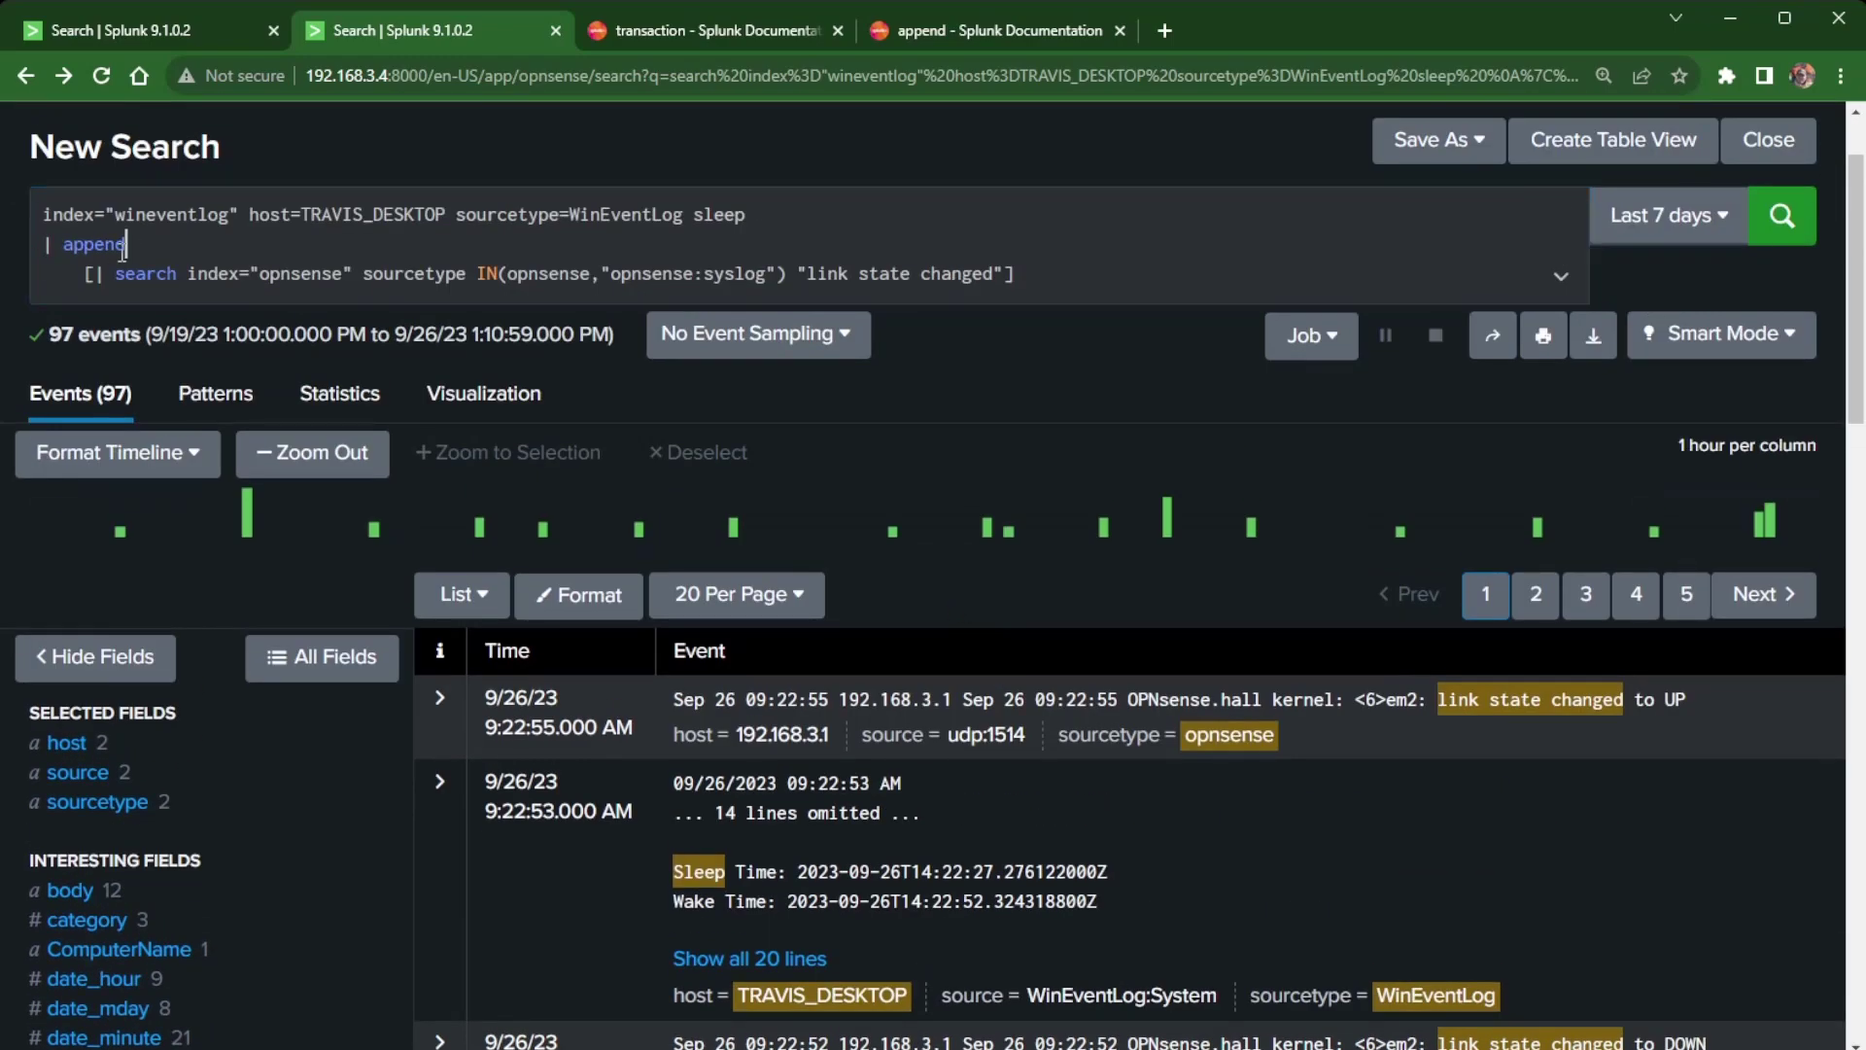
pyautogui.scroll(-5, 840, 568)
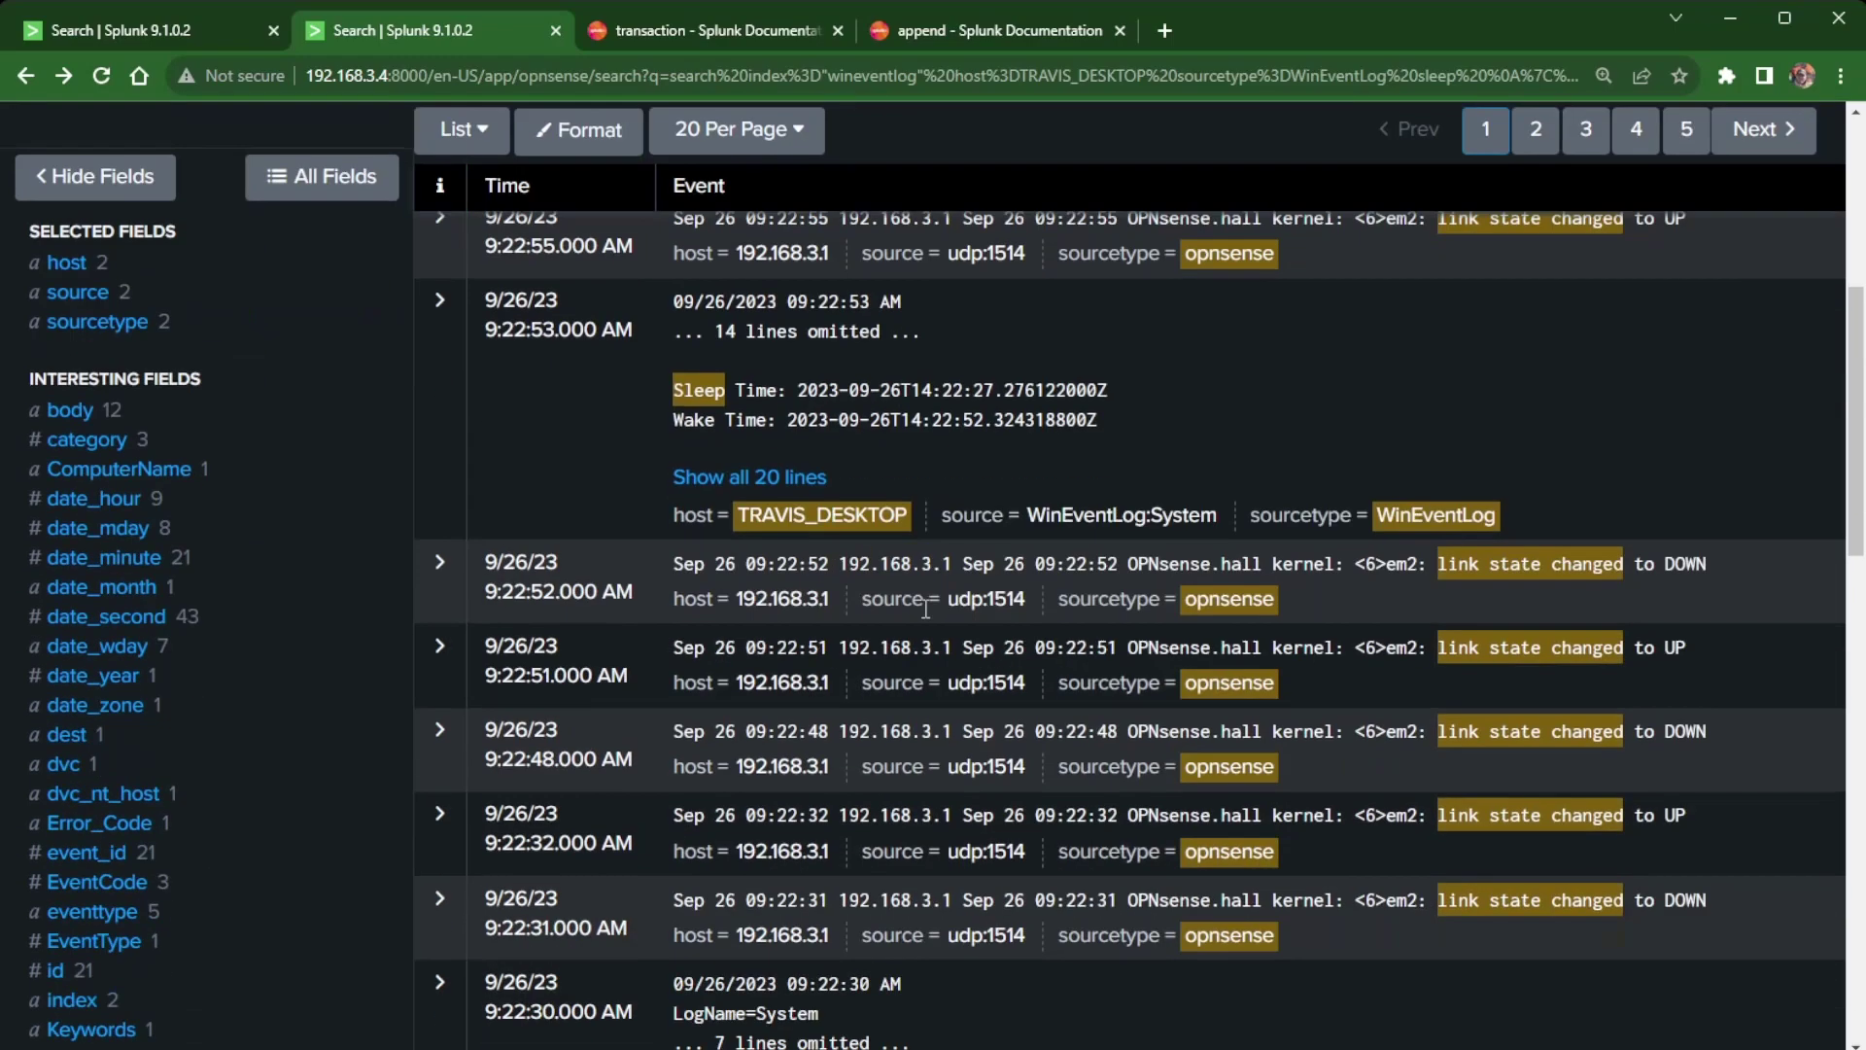
pyautogui.scroll(5, 926, 609)
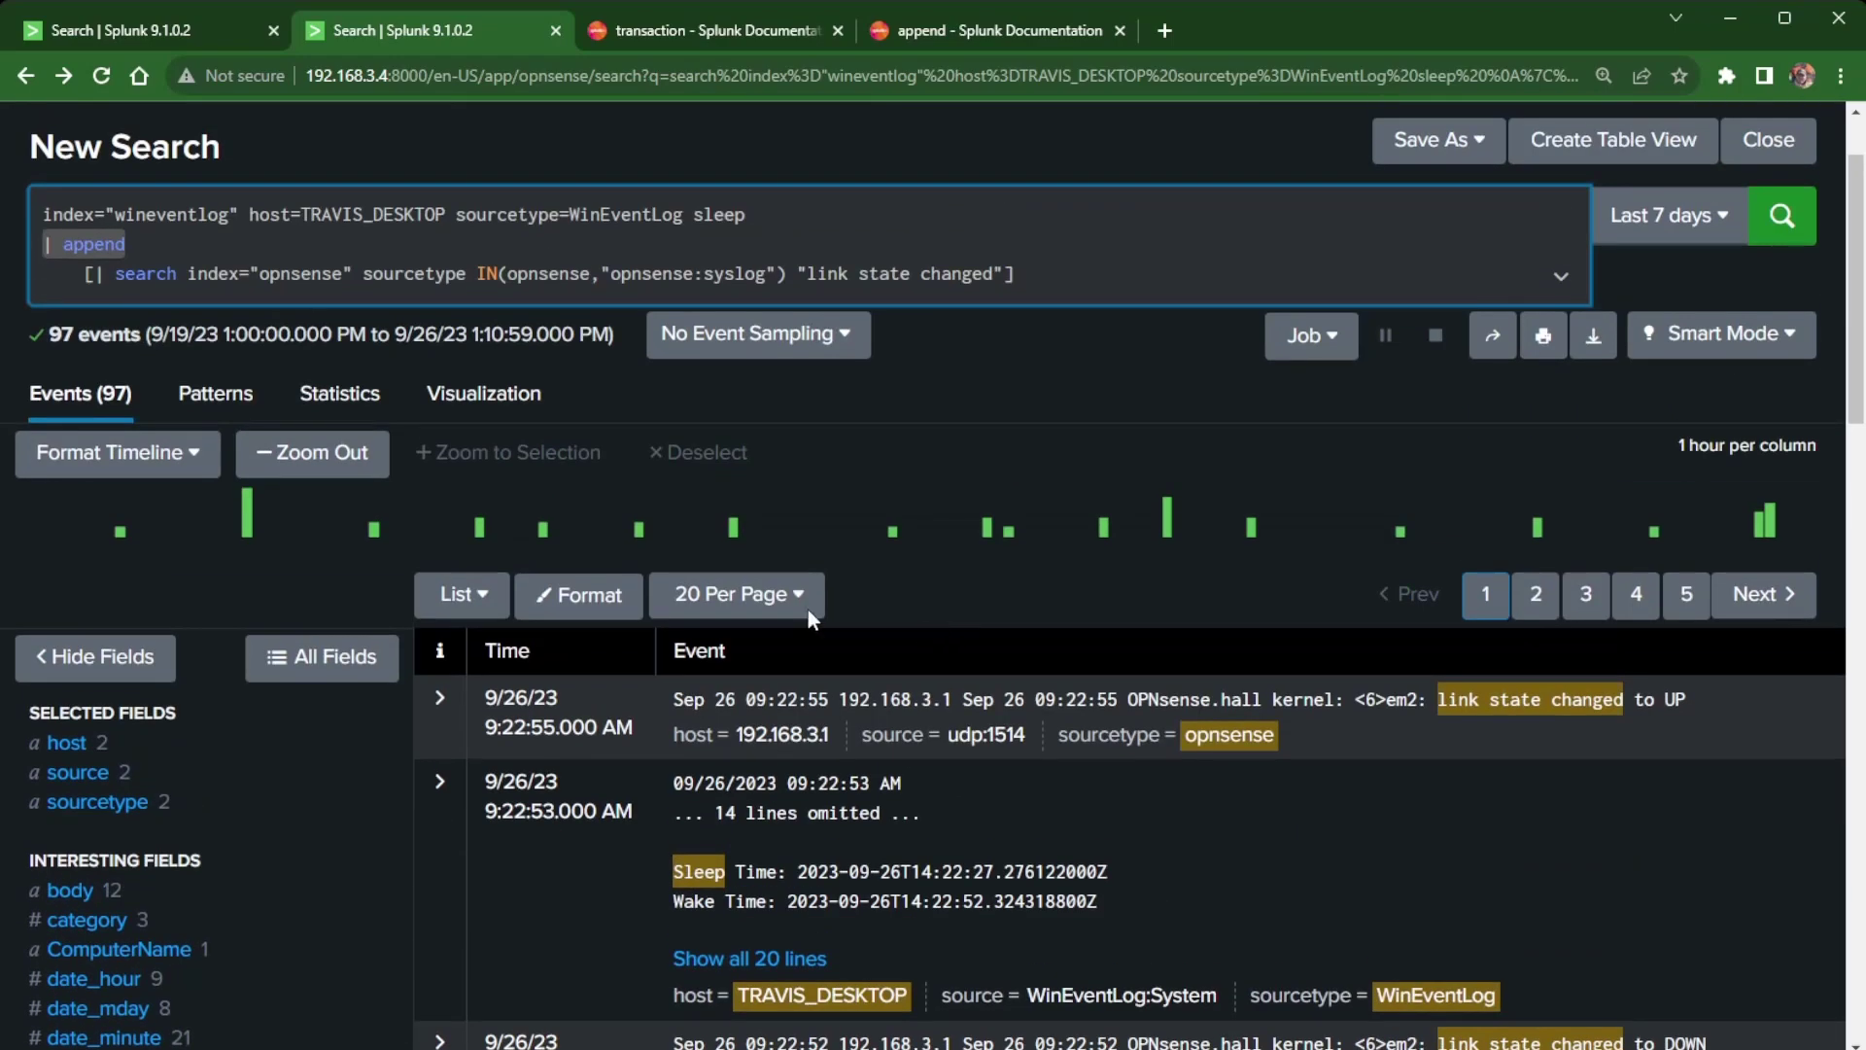
# Step: Review the append command and its OPNsense link-state subsearch criteria, then the 97 events
pyautogui.moveTo(199, 216); pyautogui.dragTo(859, 222)
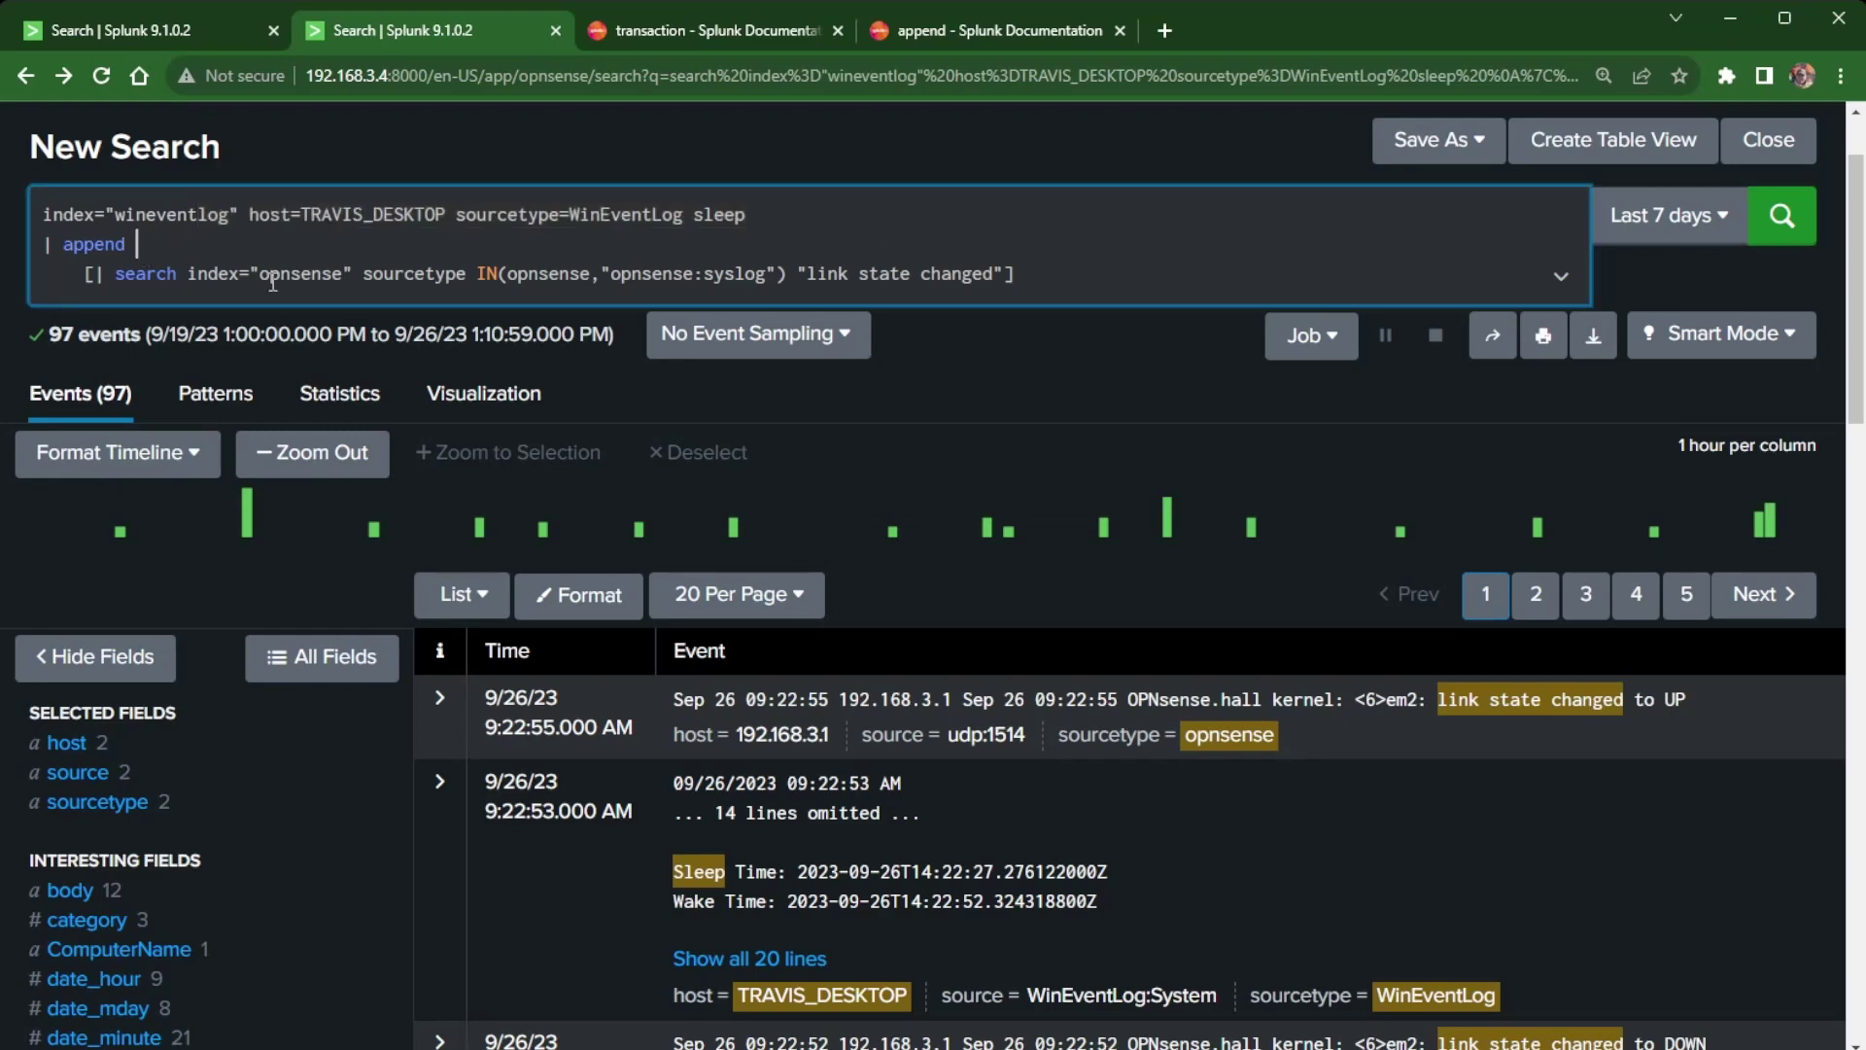
pyautogui.doubleClick(305, 273)
pyautogui.moveTo(470, 274); pyautogui.dragTo(984, 274)
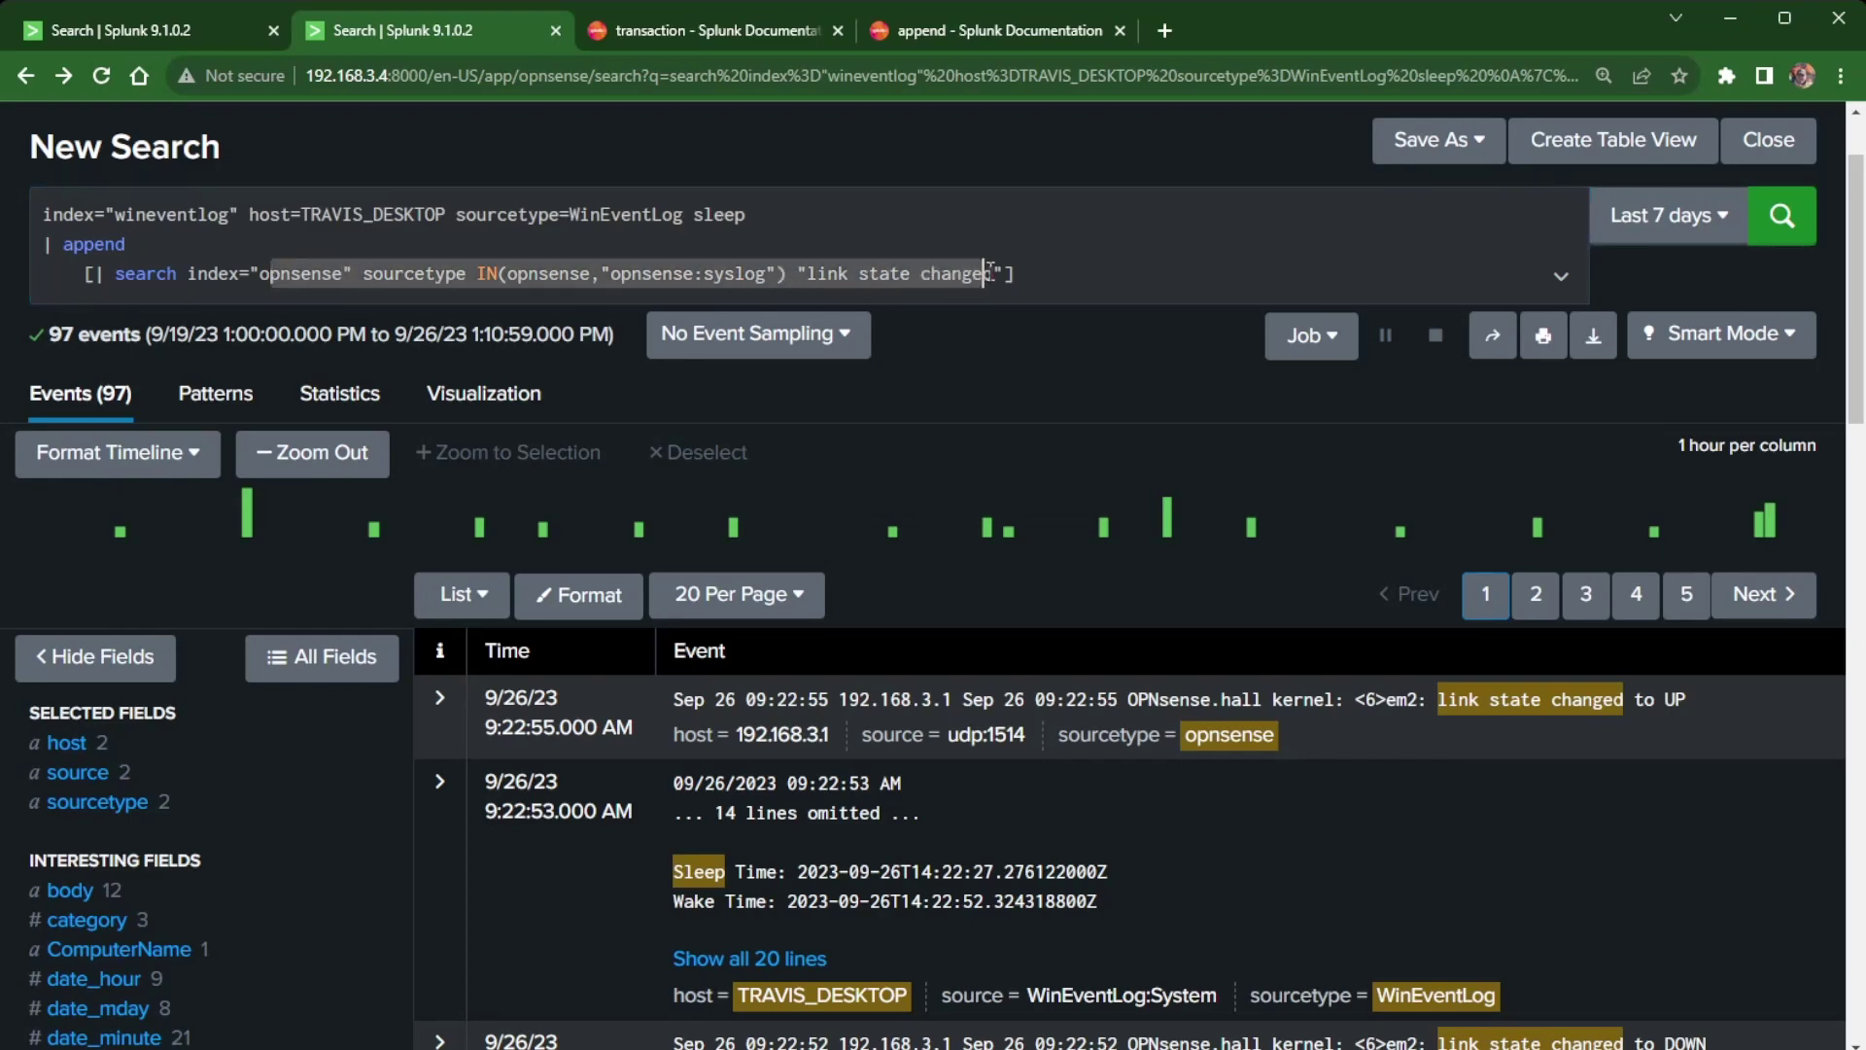
pyautogui.click(1054, 281)
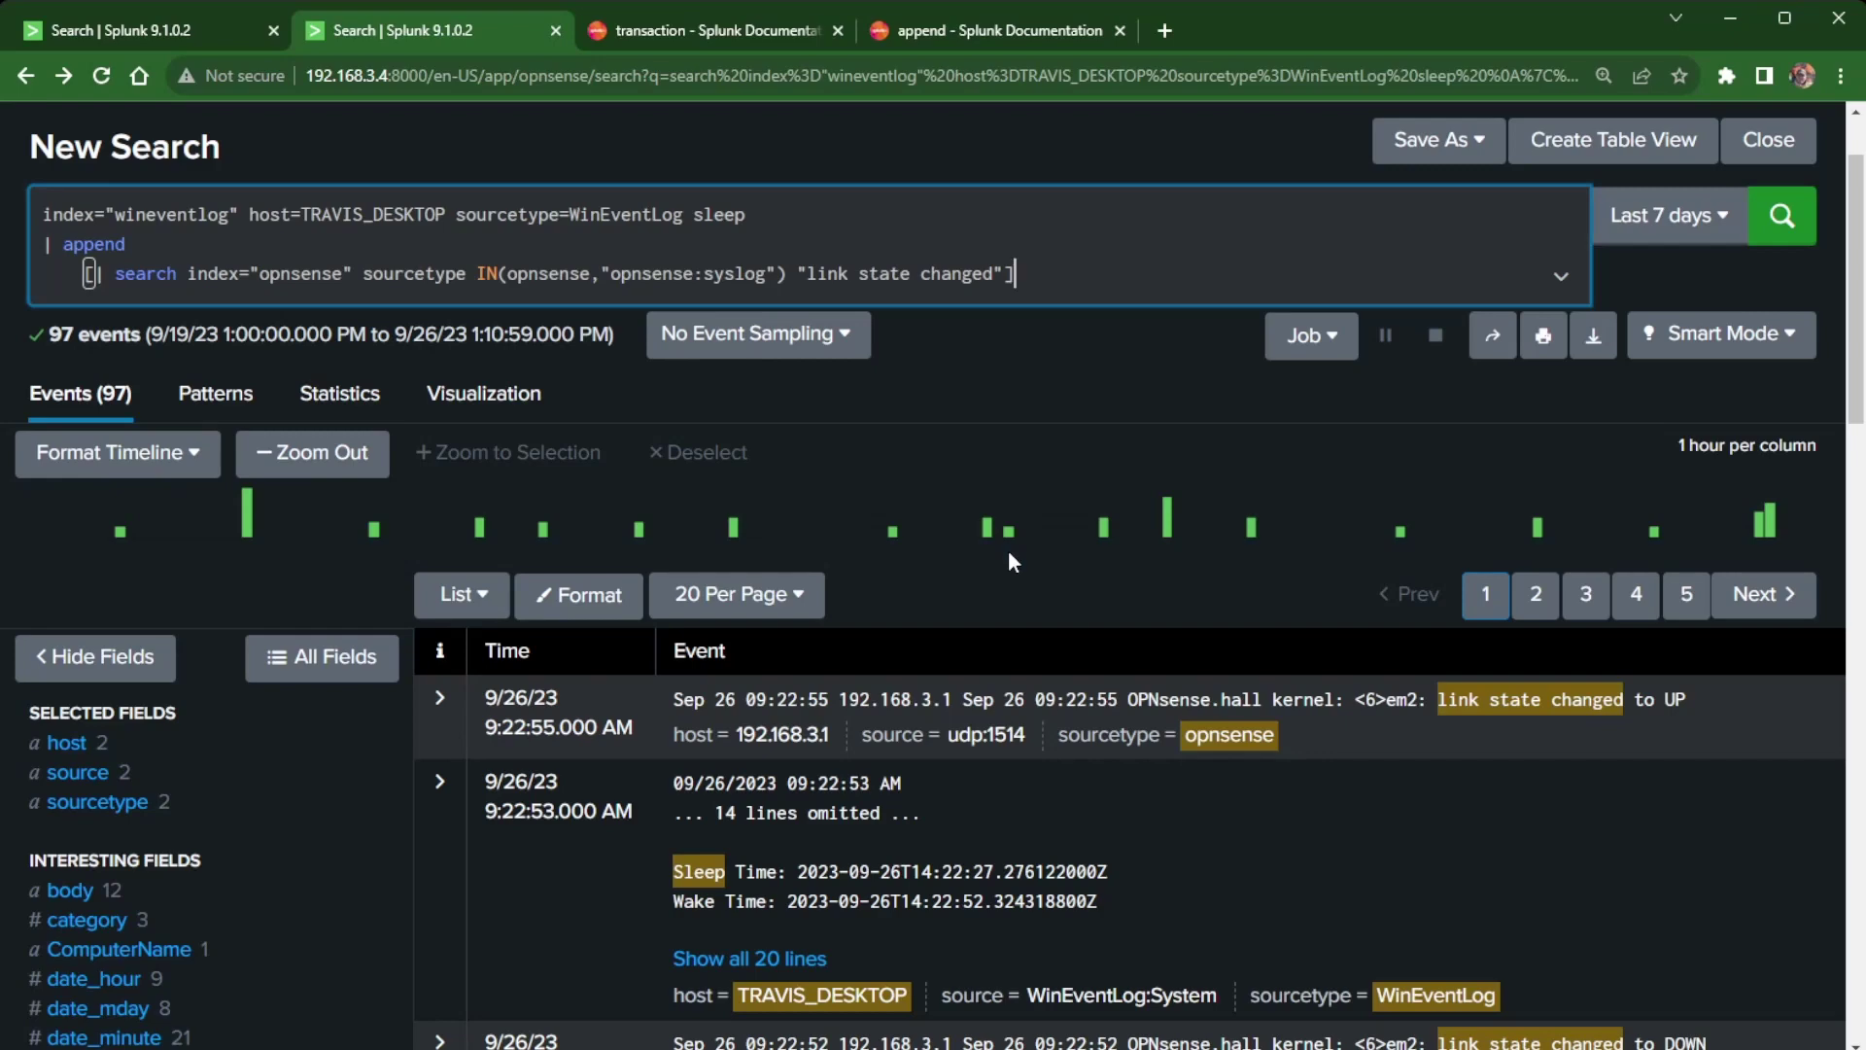
pyautogui.scroll(-1, 1112, 624)
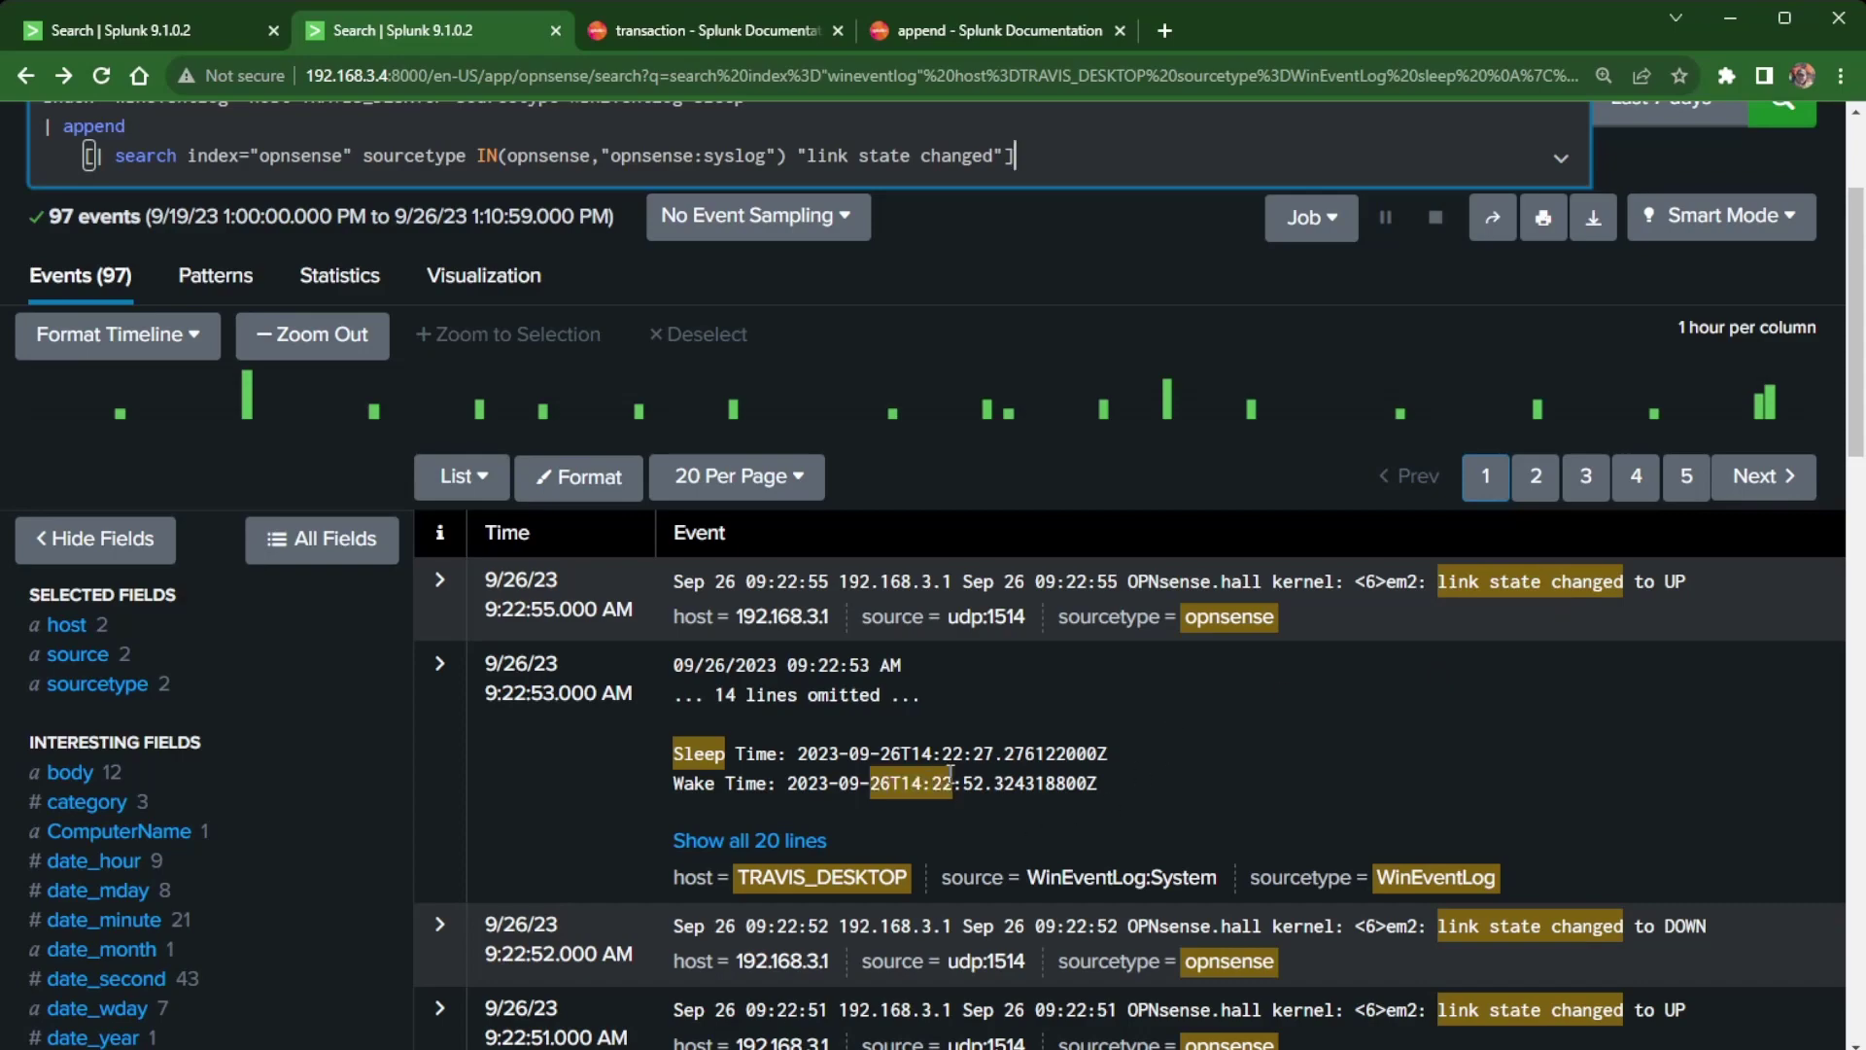
pyautogui.scroll(-1, 933, 763)
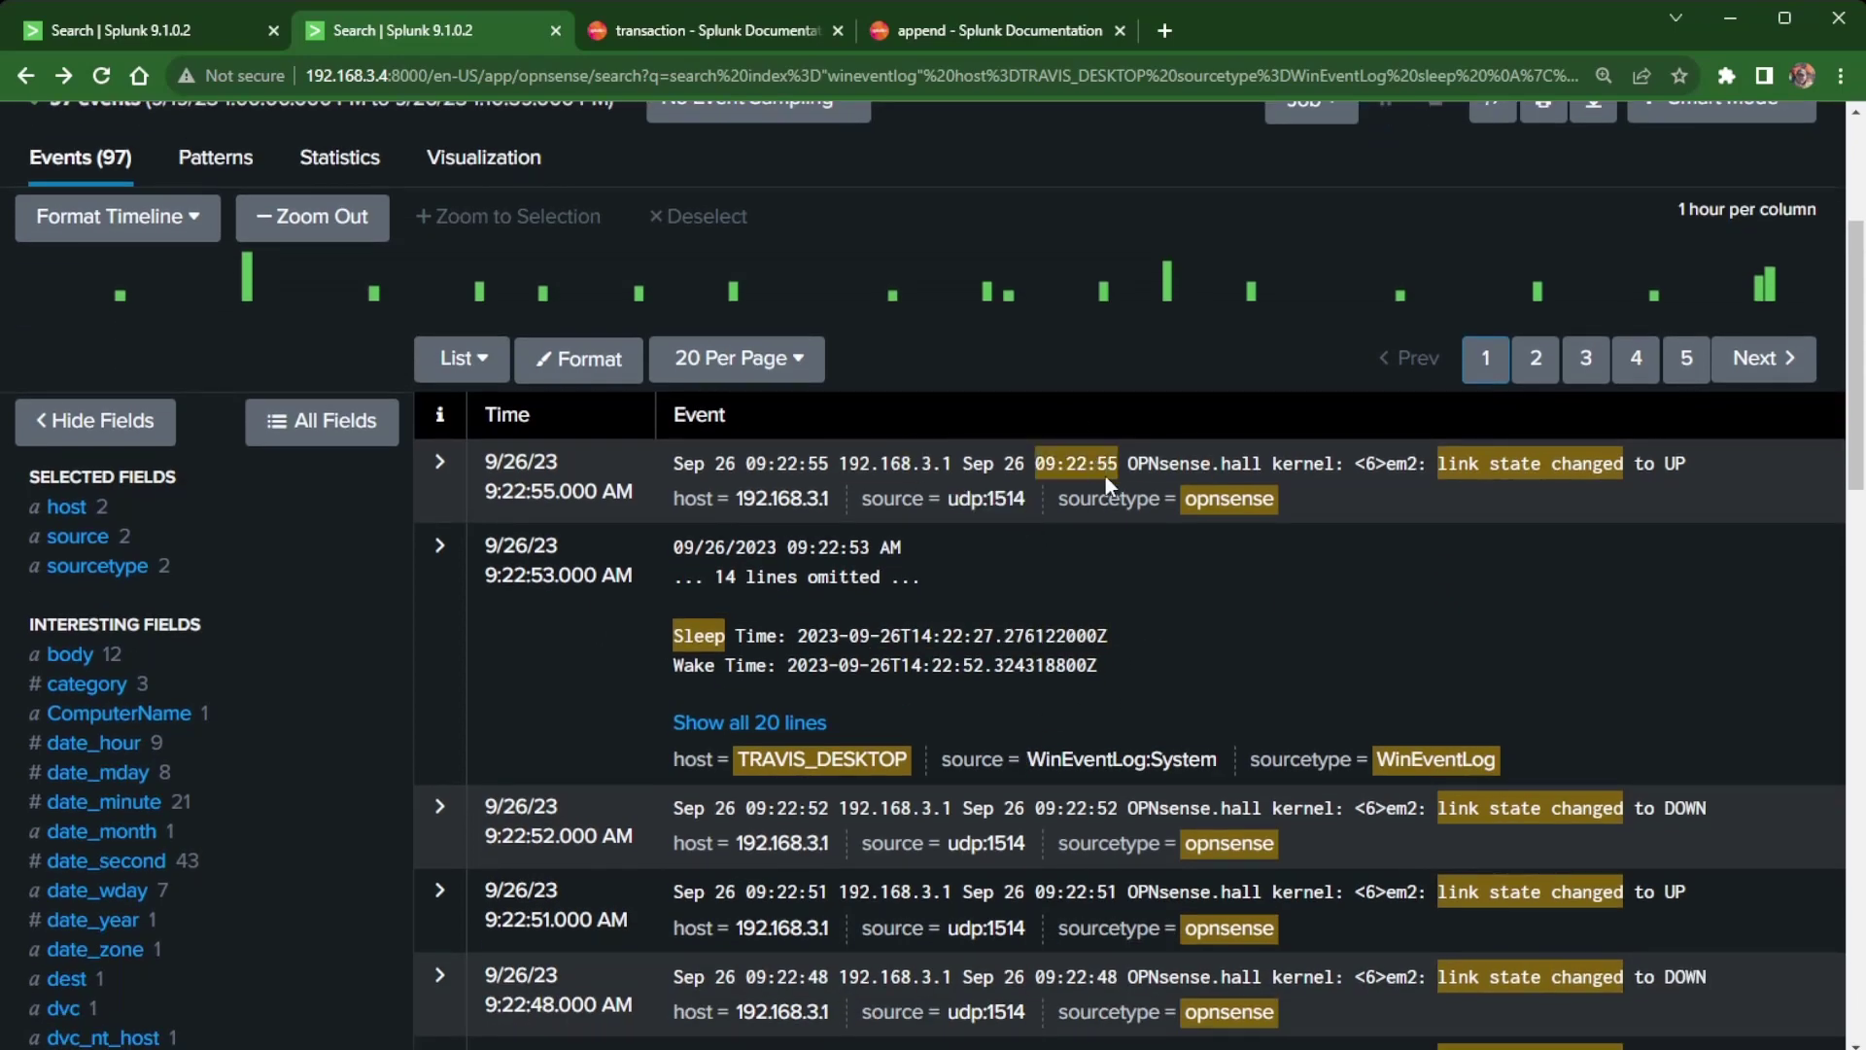
pyautogui.scroll(-4, 1105, 475)
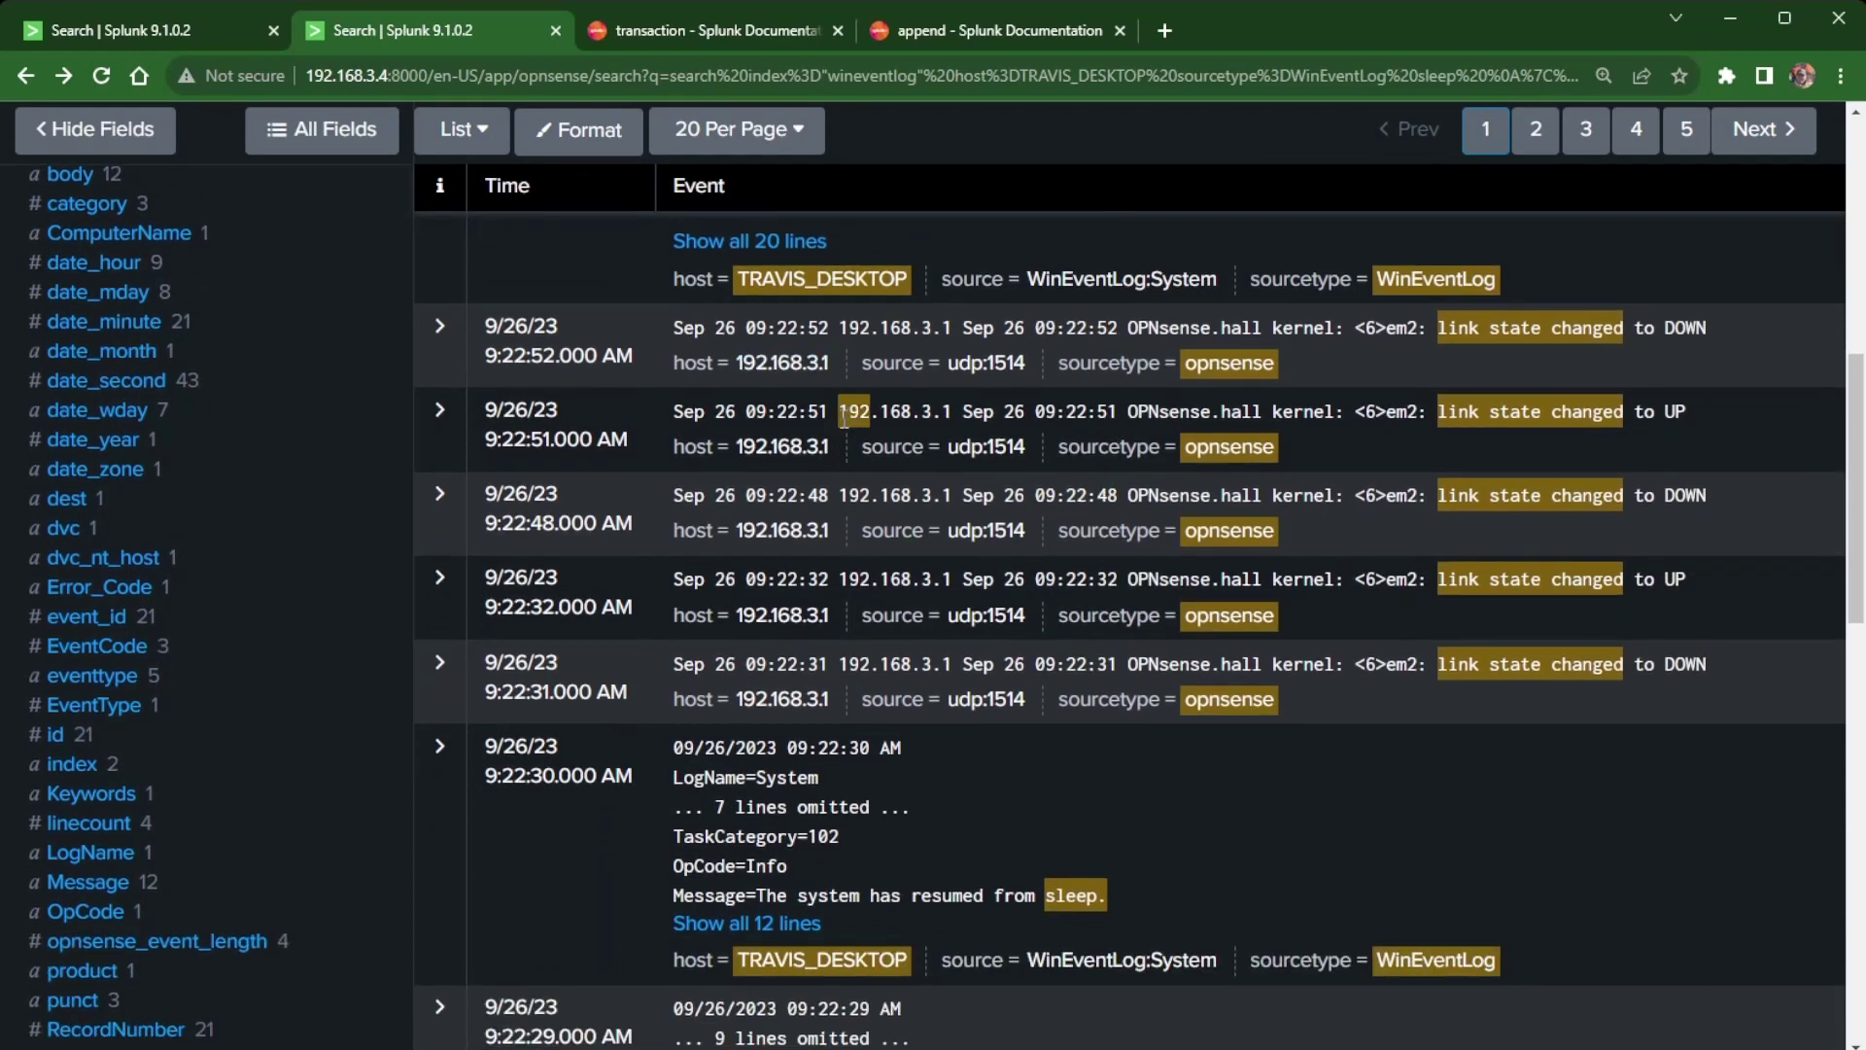
pyautogui.scroll(2, 797, 622)
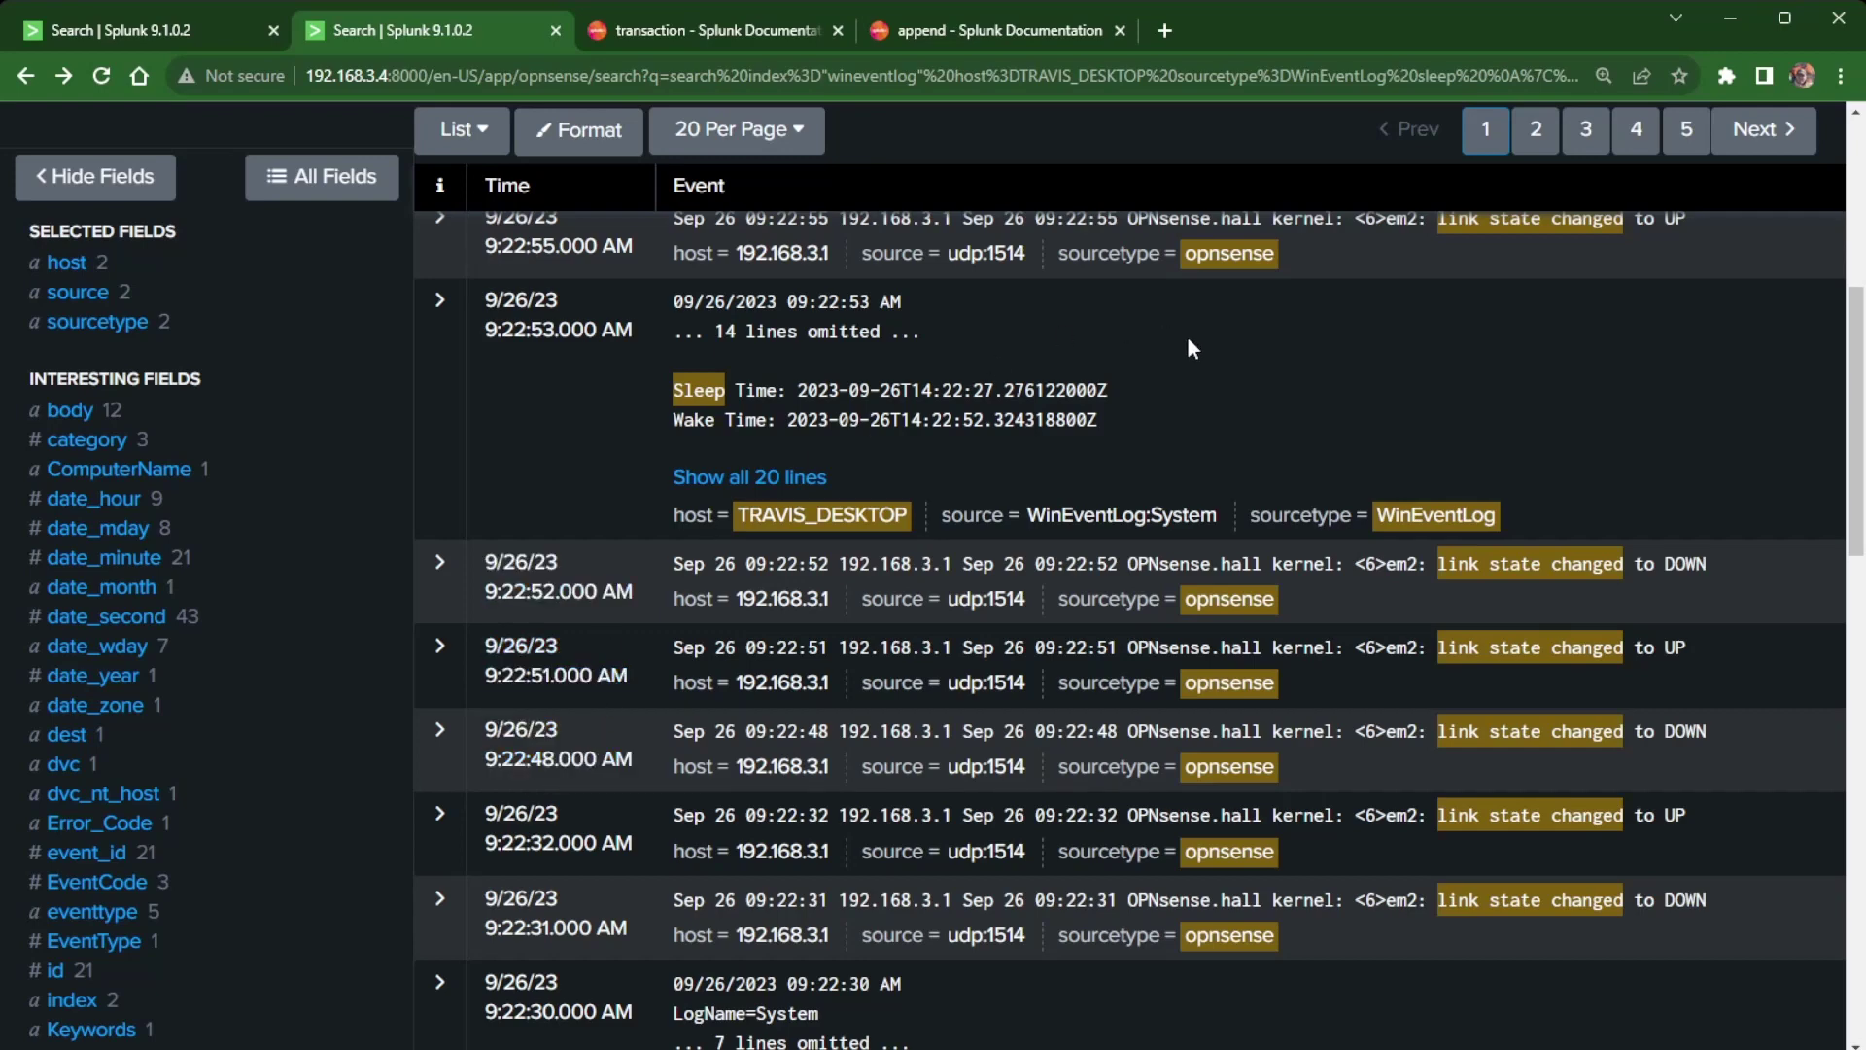
# Step: Expand the 9:22:53, 9:22:30 resumed-from-sleep and 9:22:29 entering-sleep events to all lines
pyautogui.click(768, 477)
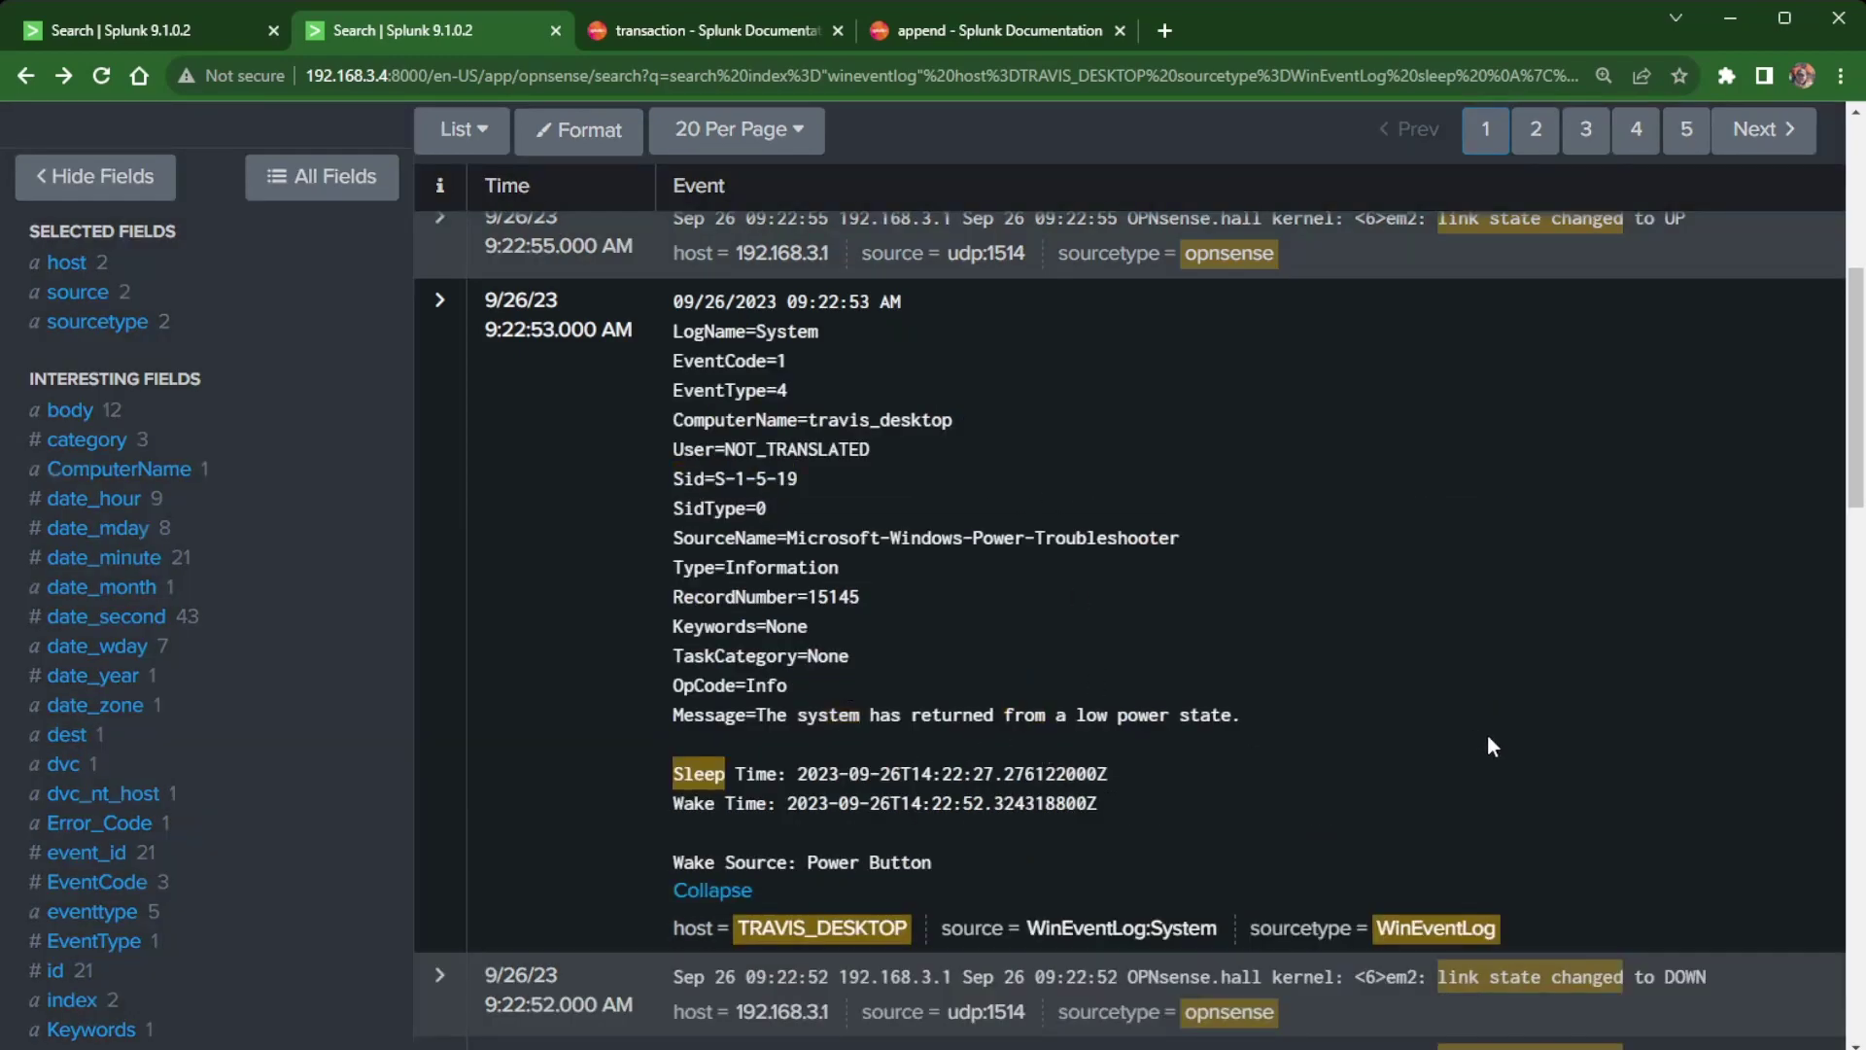
pyautogui.scroll(-8, 1271, 712)
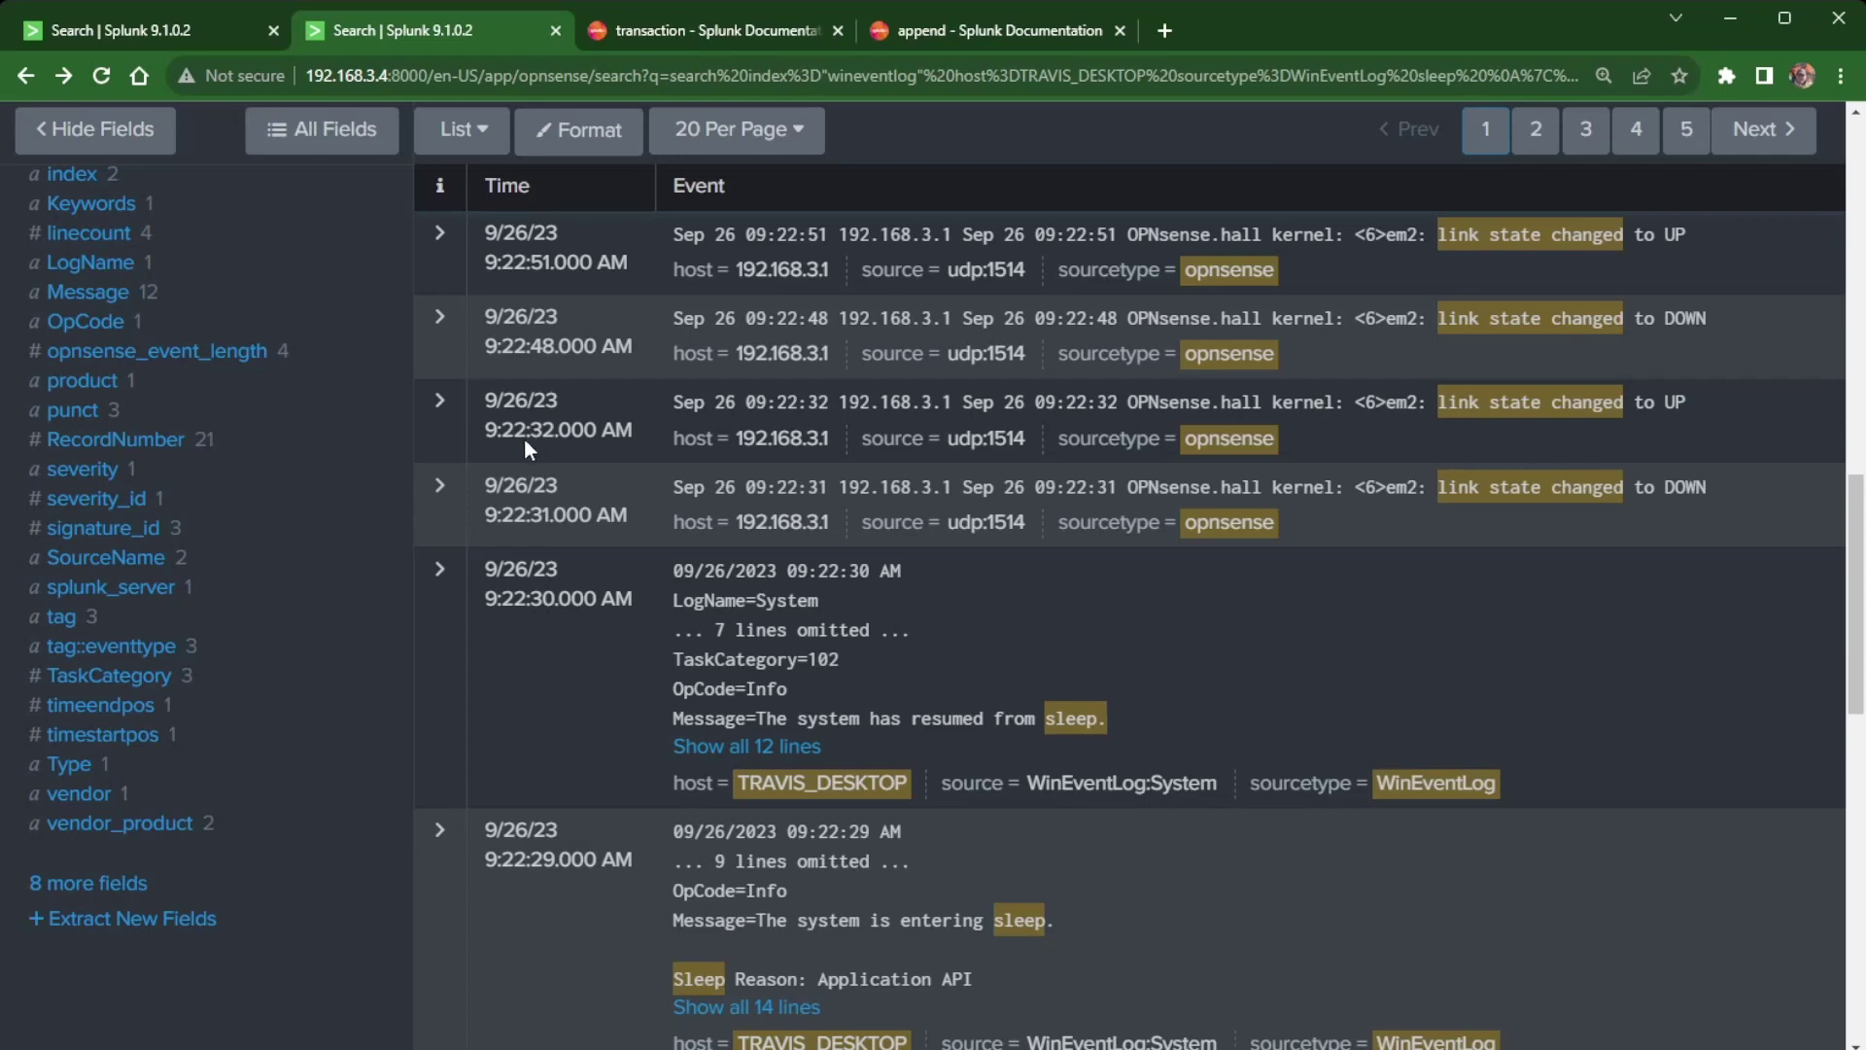
pyautogui.scroll(-2, 680, 618)
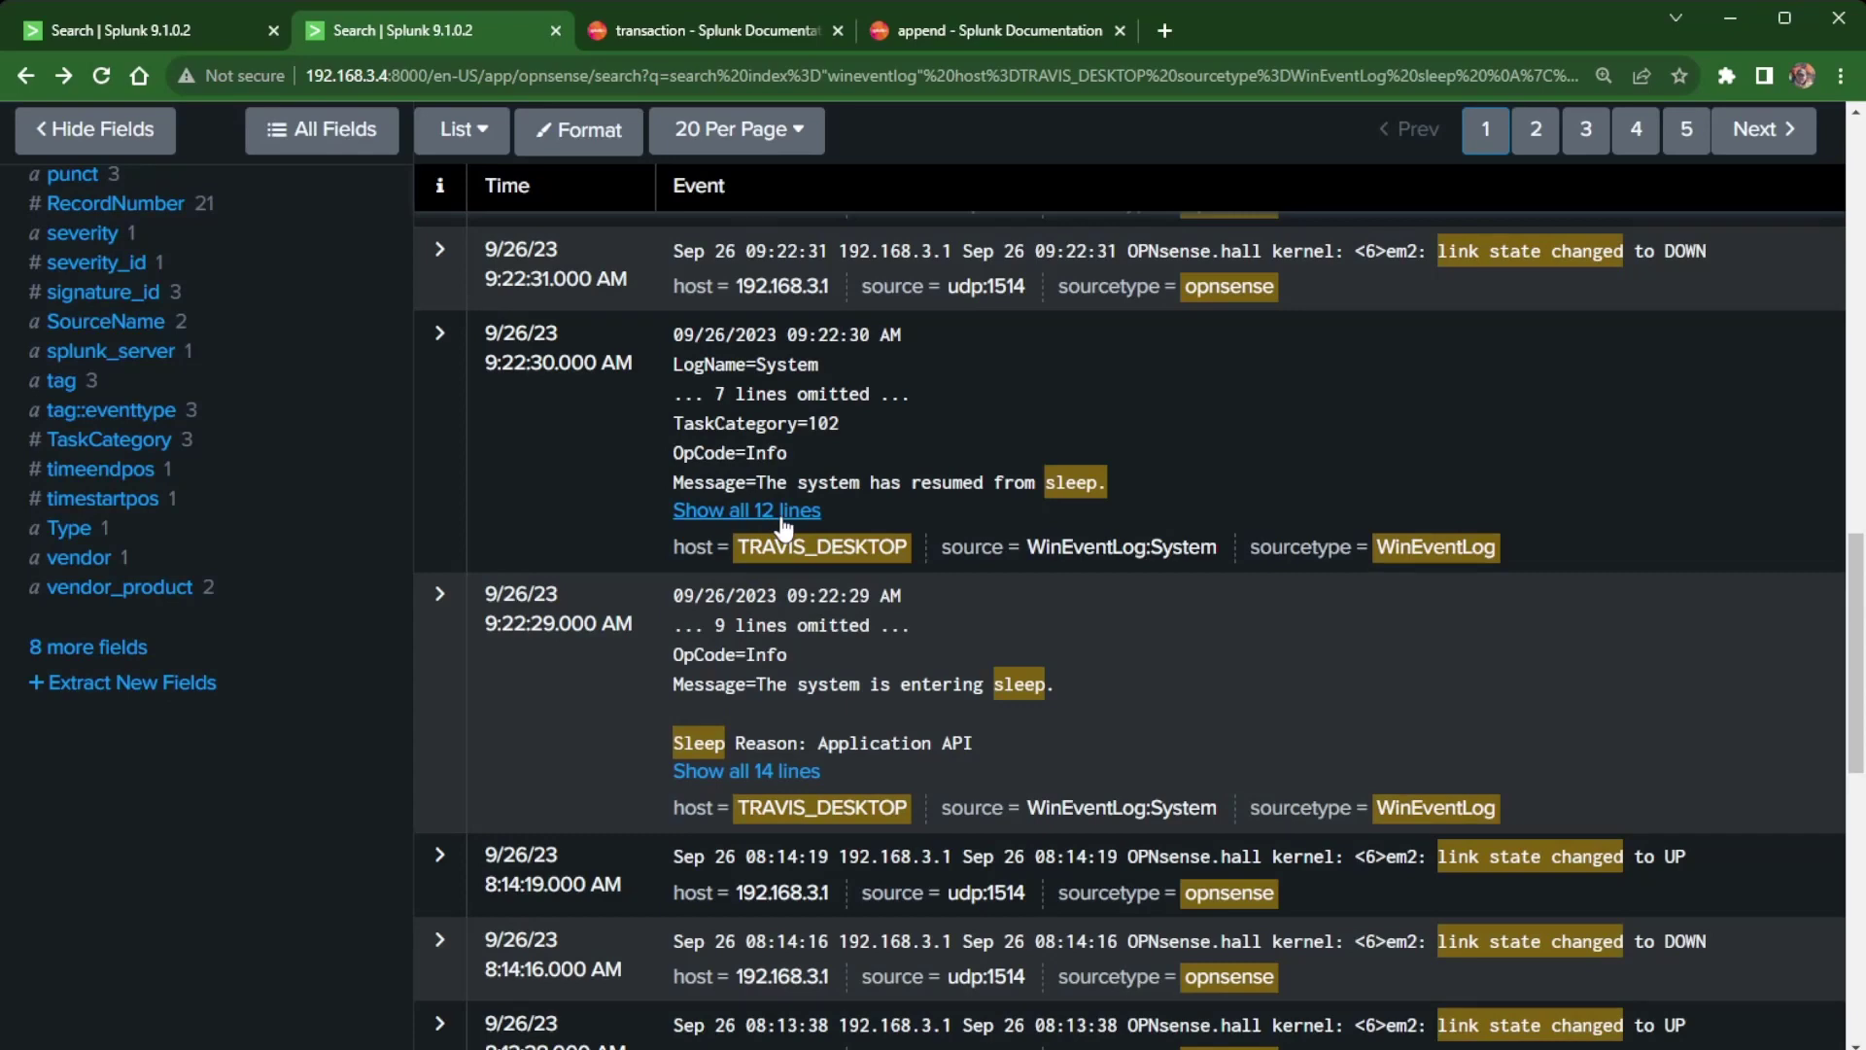
pyautogui.click(773, 513)
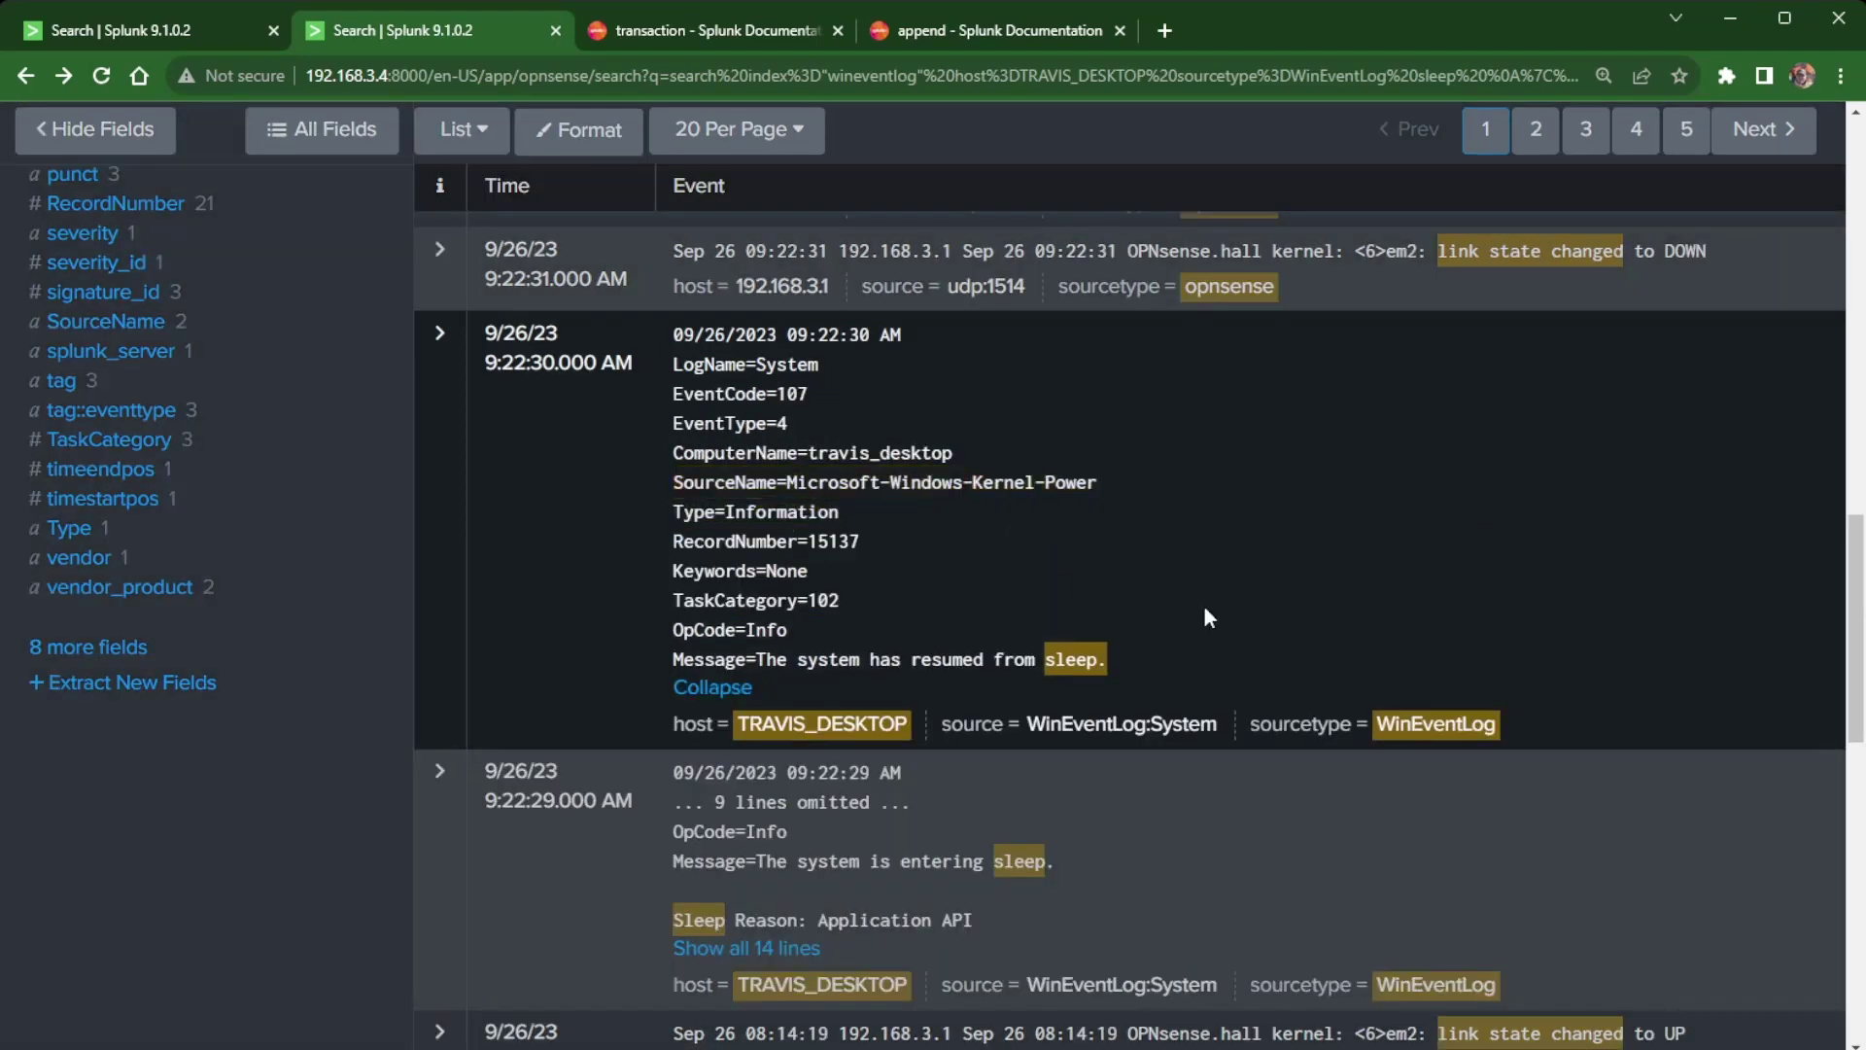
pyautogui.scroll(-2, 980, 680)
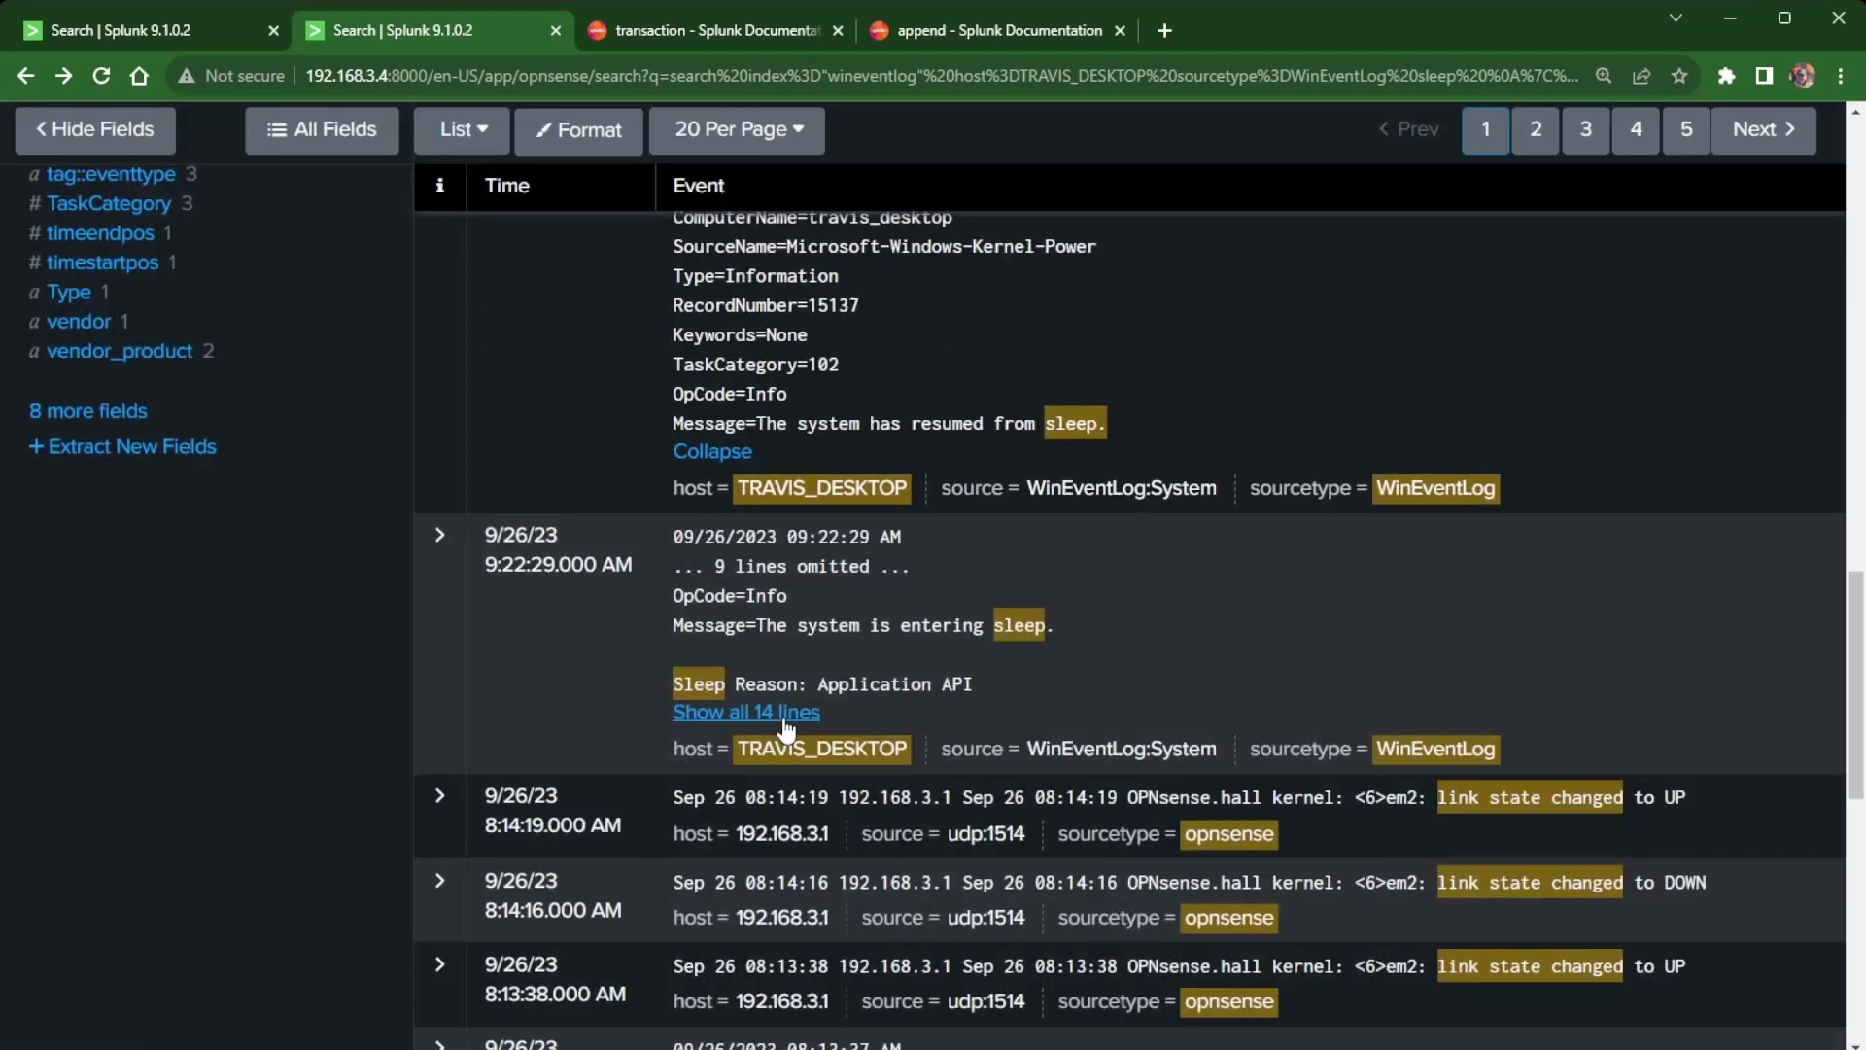
pyautogui.click(783, 713)
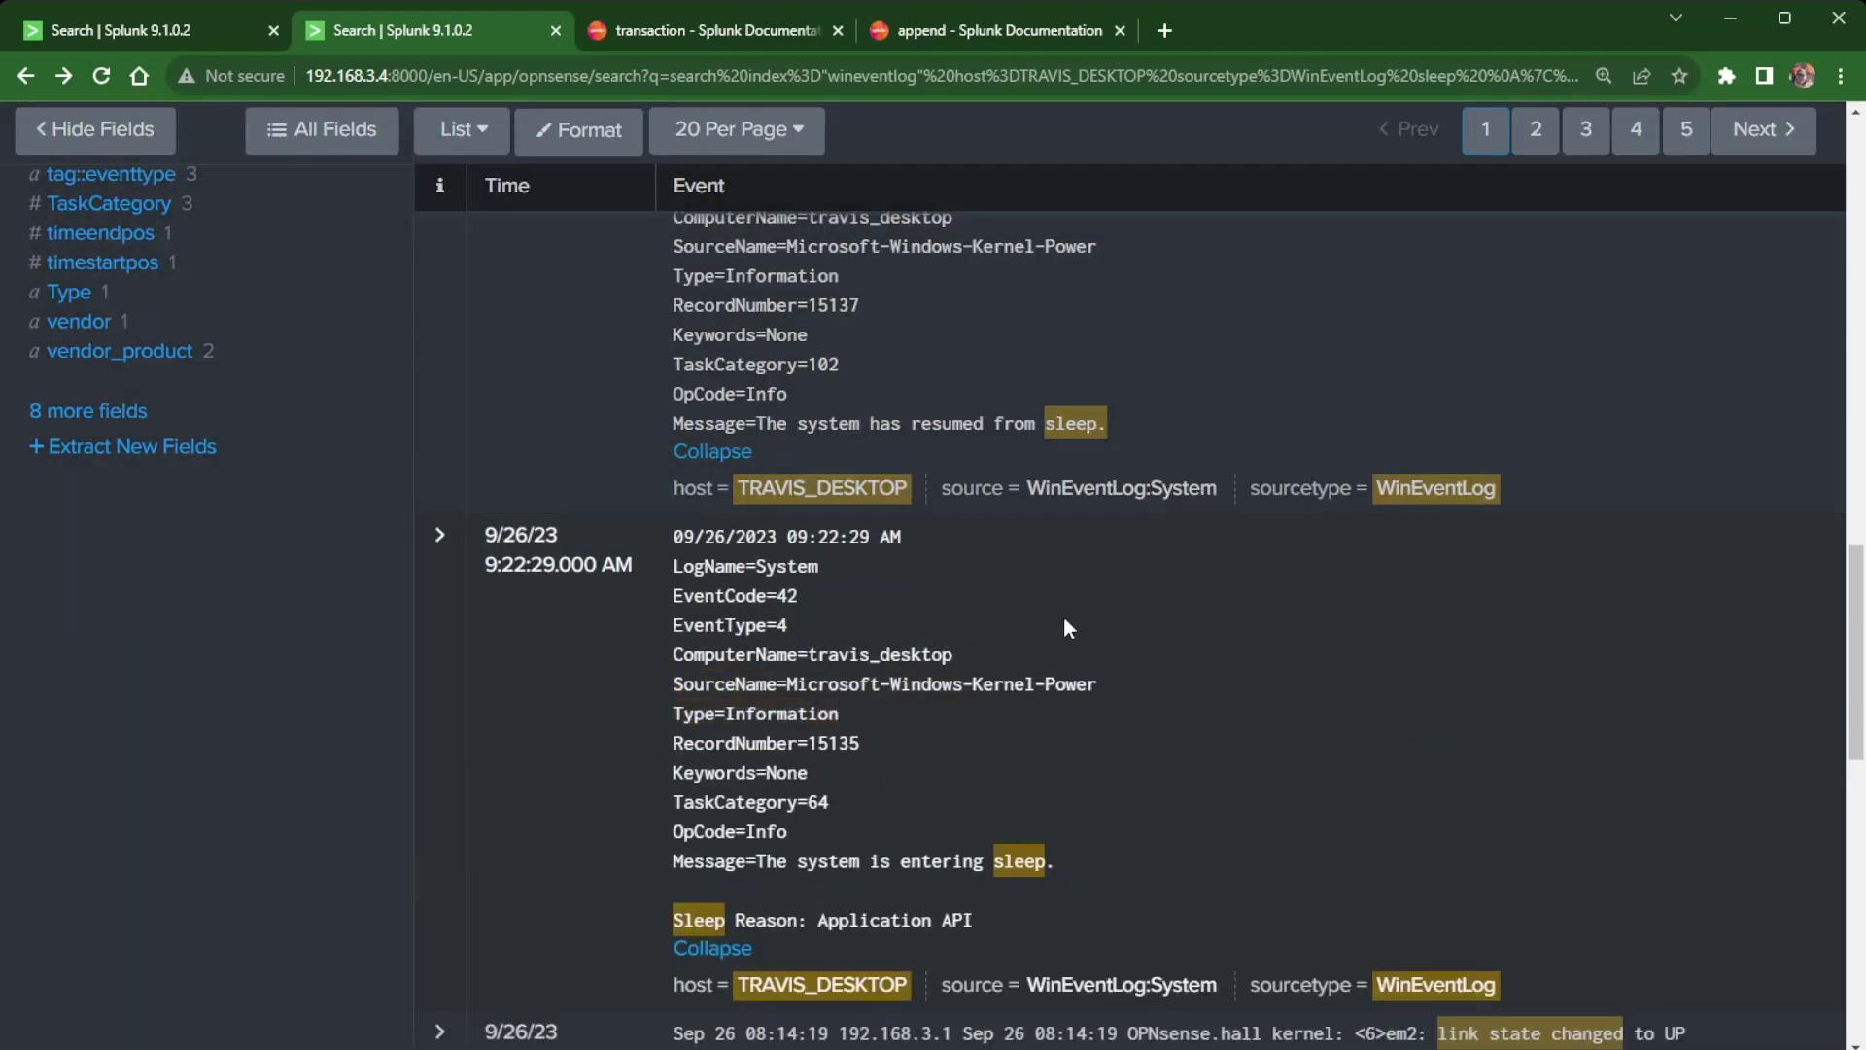
pyautogui.scroll(6, 992, 843)
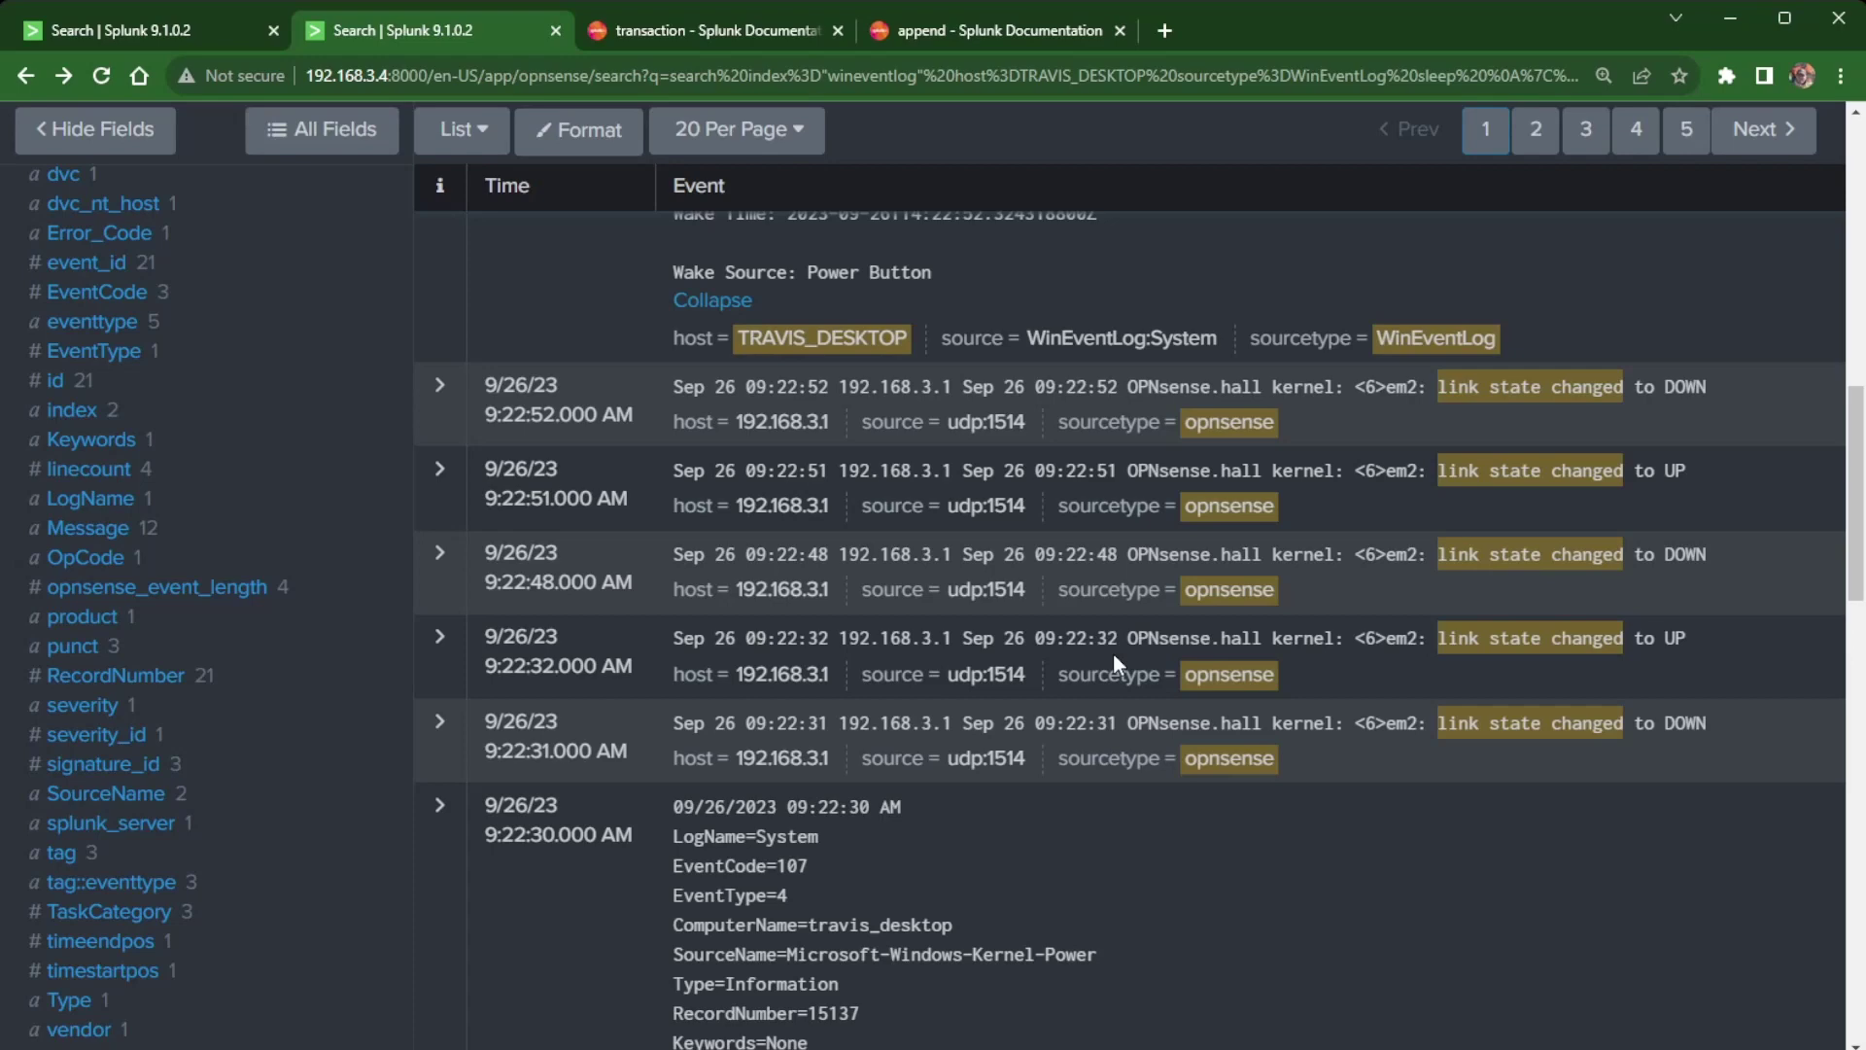
pyautogui.scroll(8, 1050, 589)
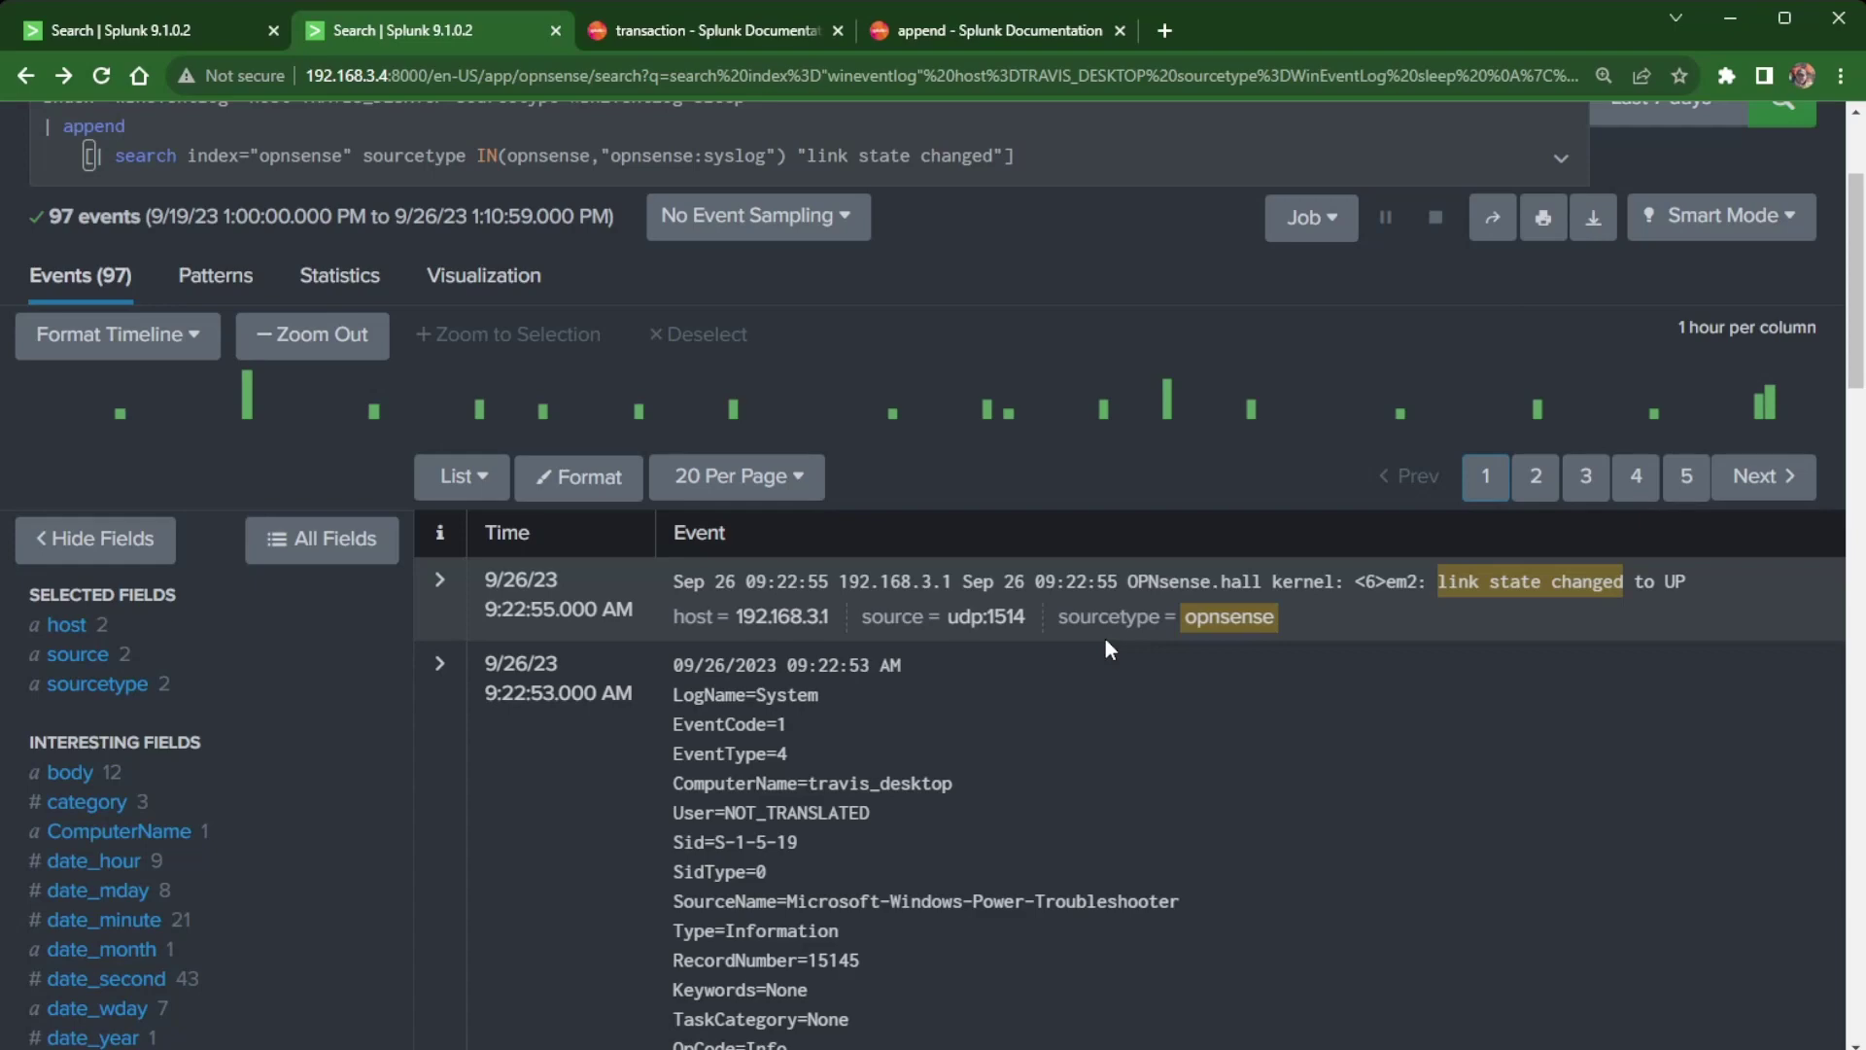
# Step: Check the transaction search tab, then return to the append search and scroll to the top
pyautogui.click(127, 29)
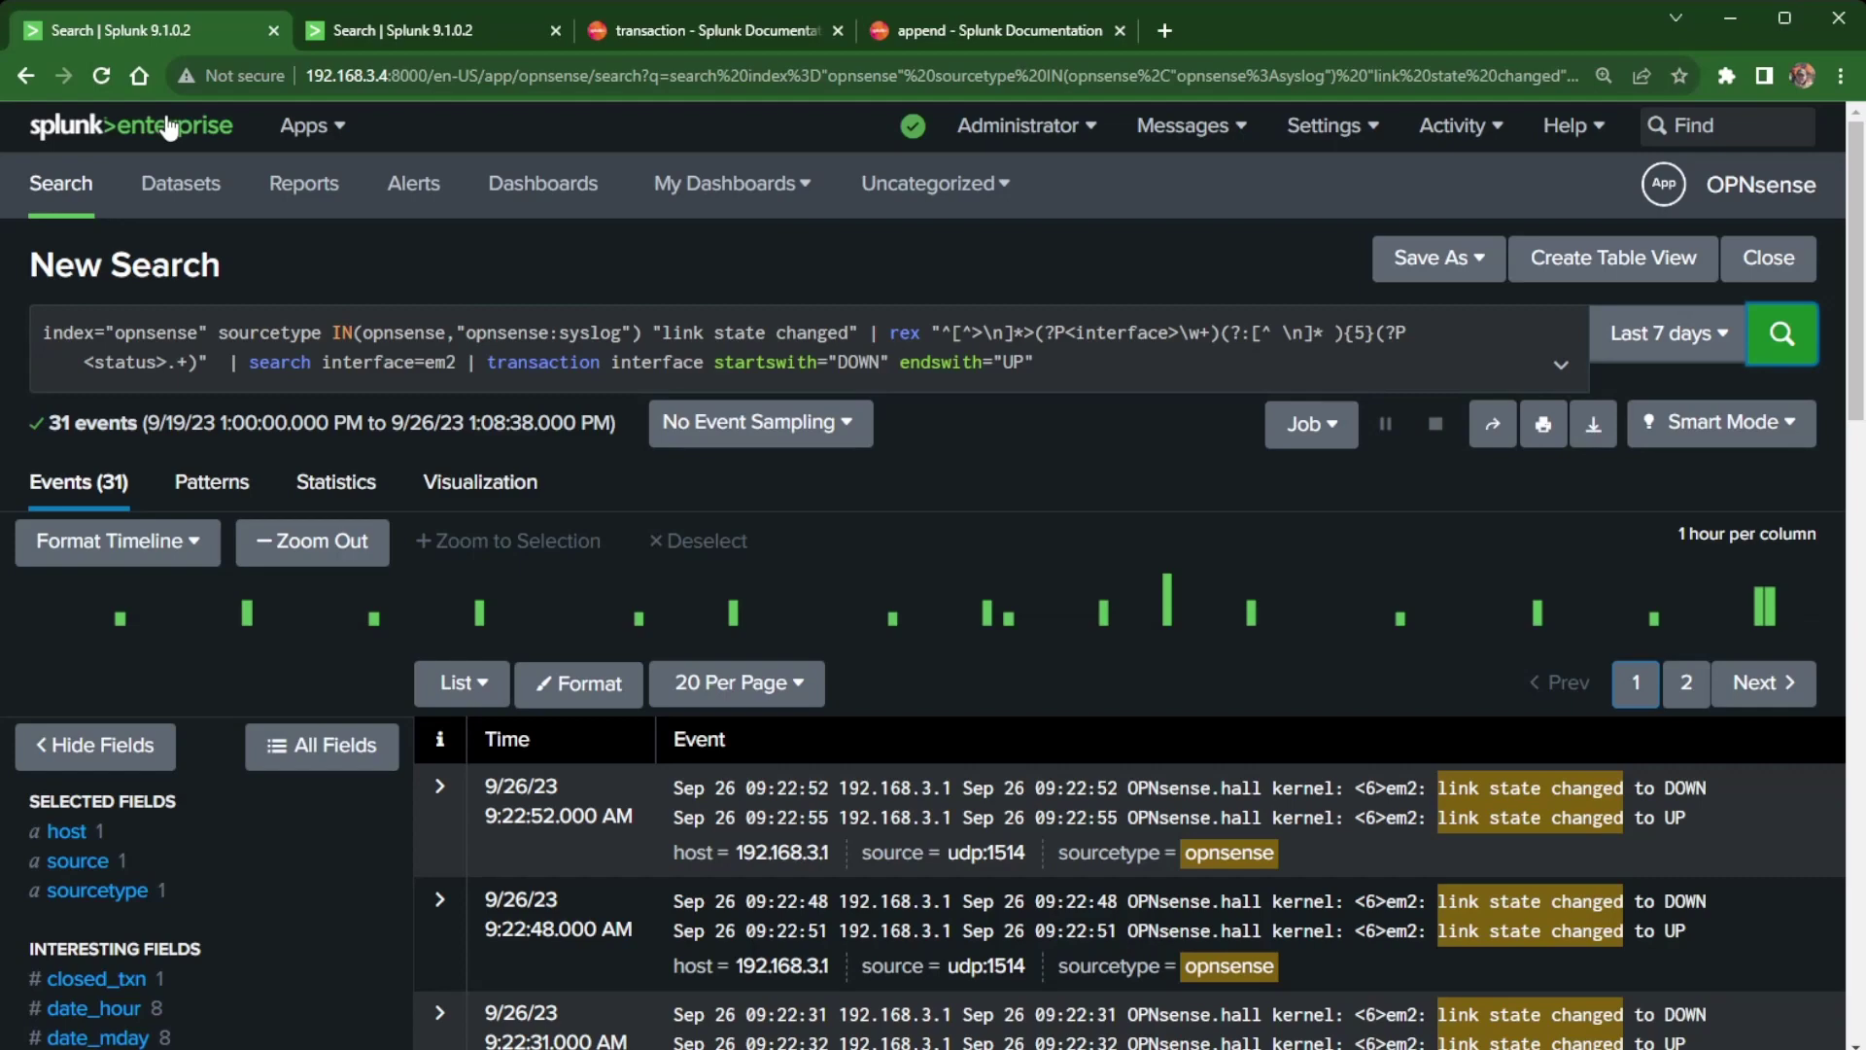
pyautogui.click(405, 32)
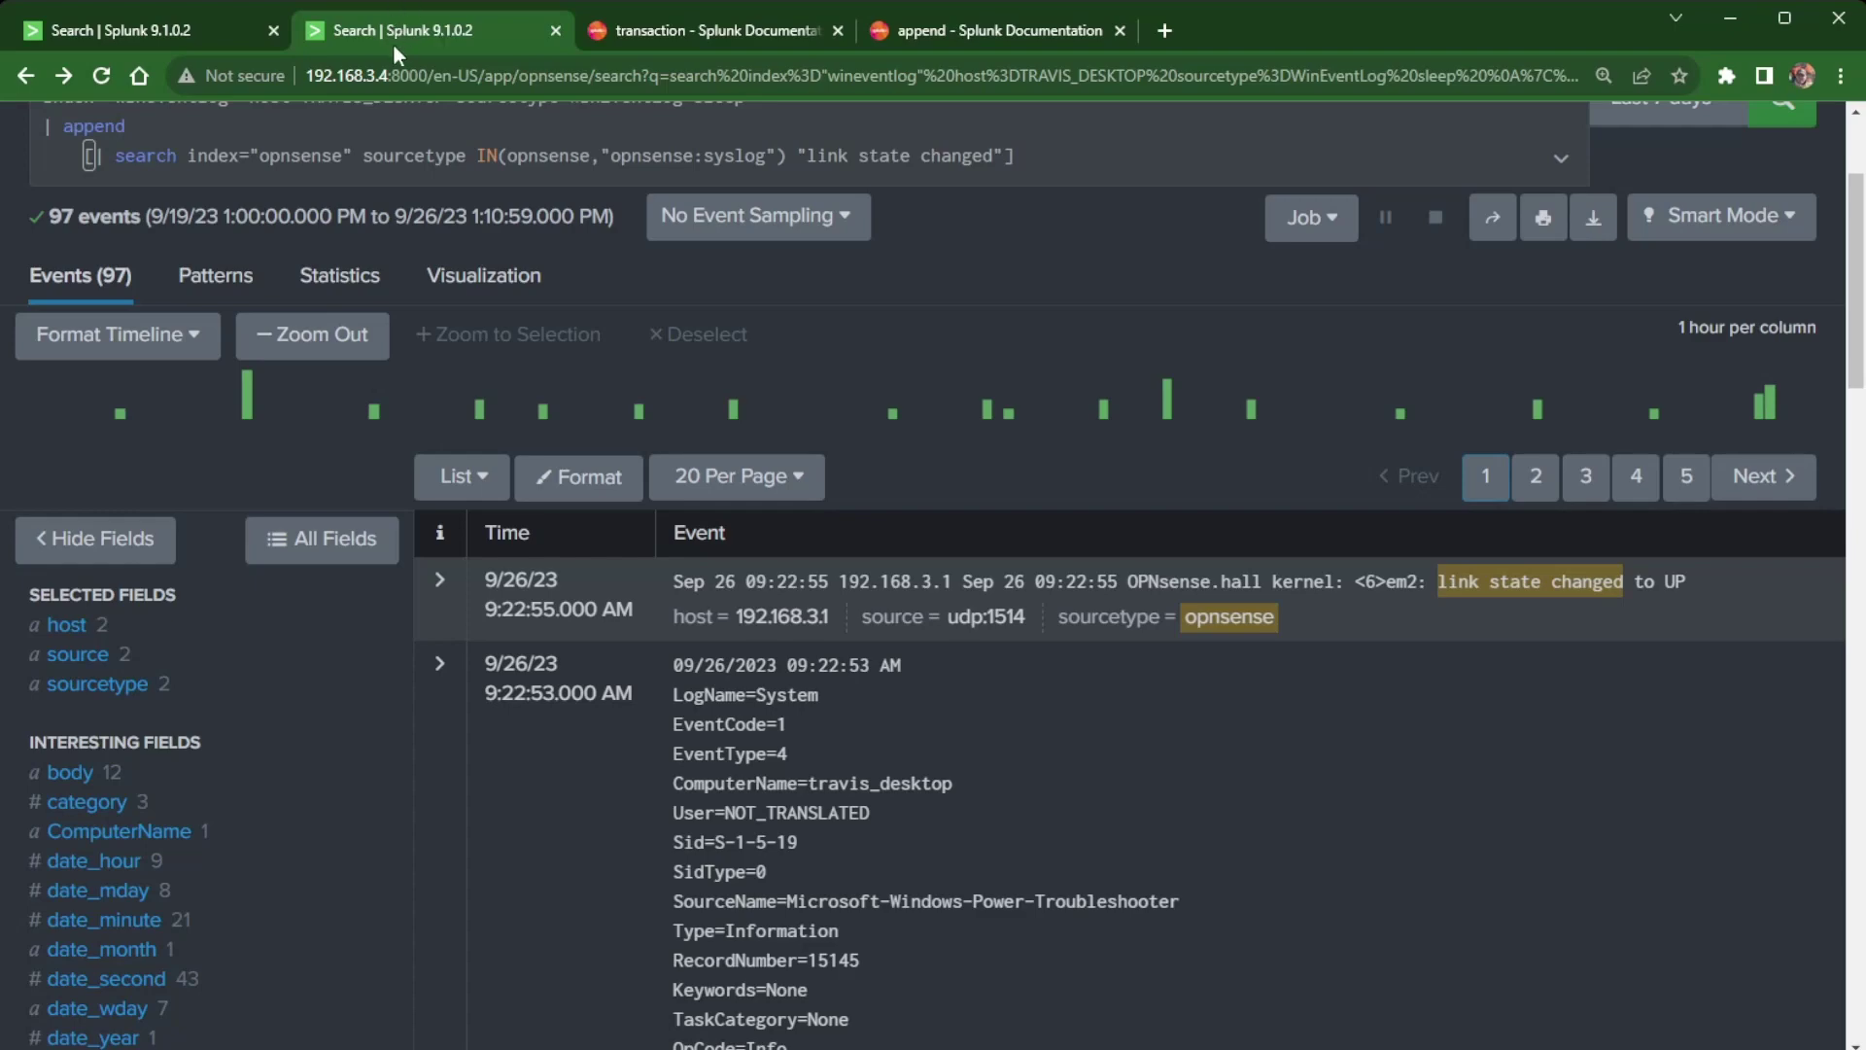
pyautogui.scroll(3, 627, 523)
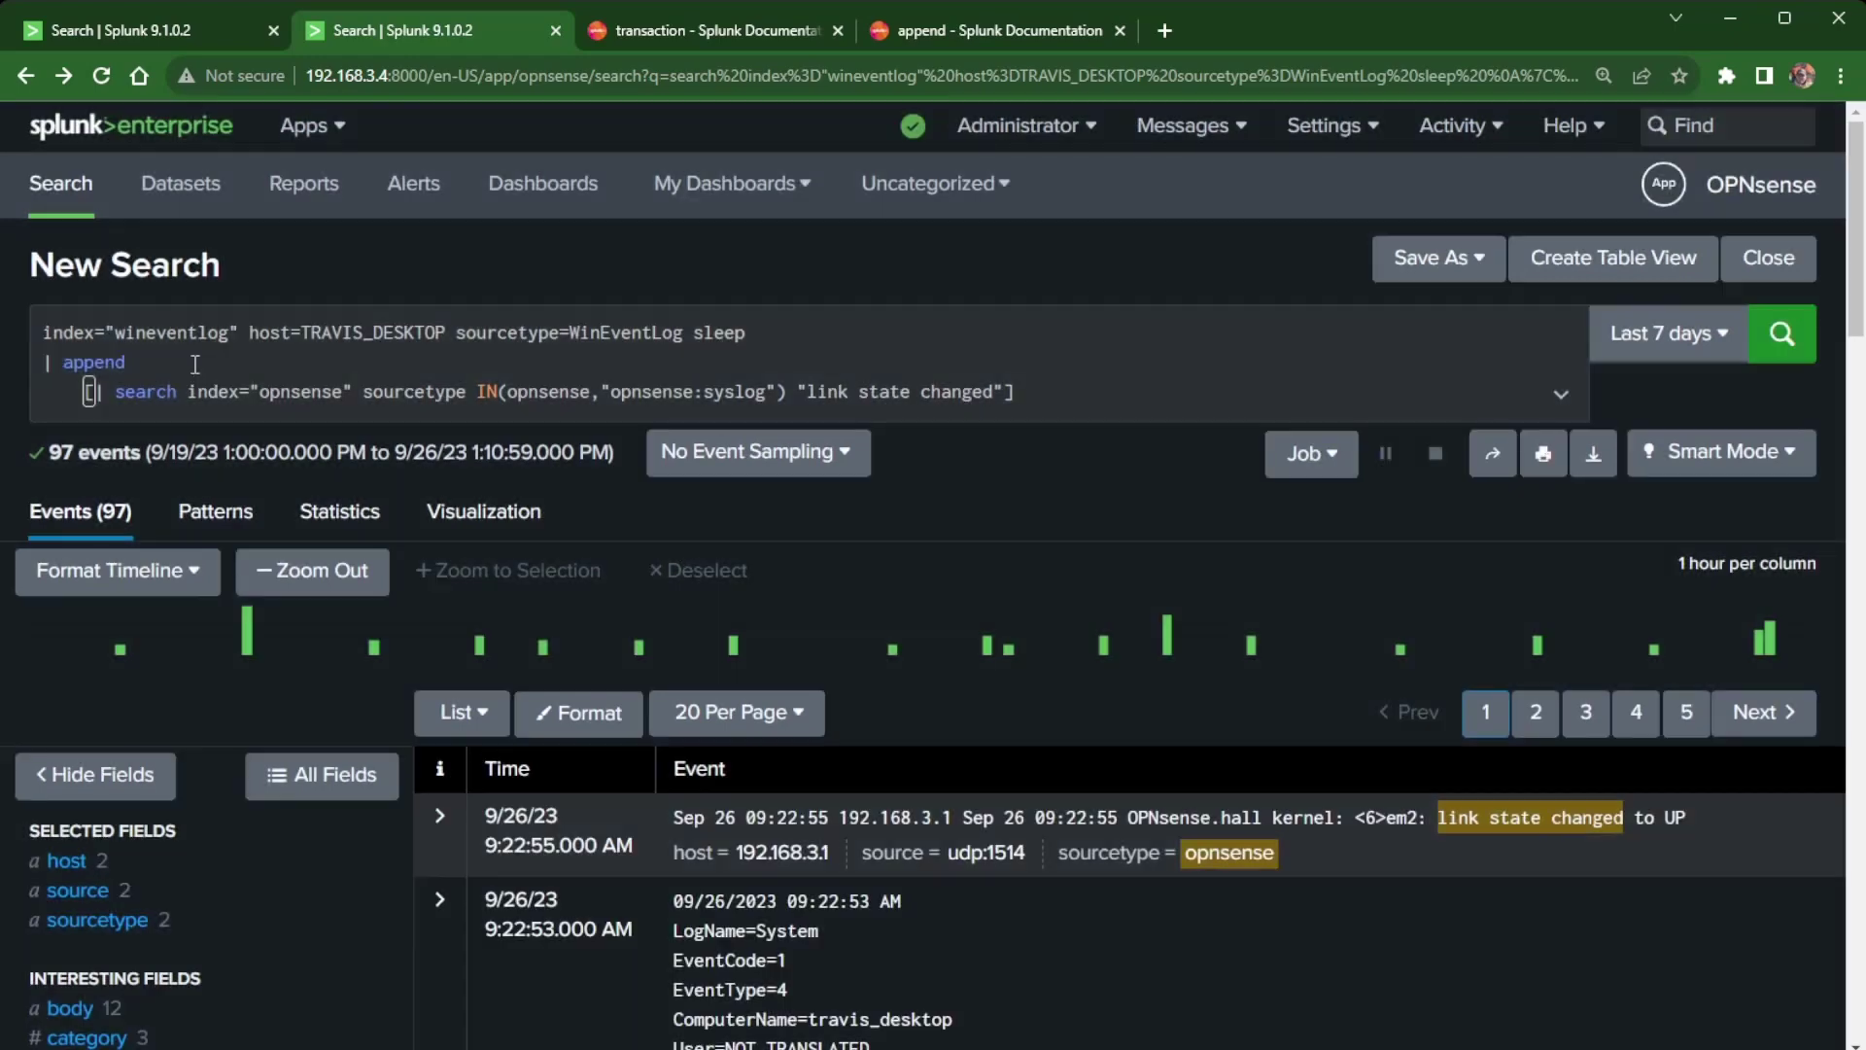
# Step: Change the append command to appendcols
pyautogui.click(172, 367)
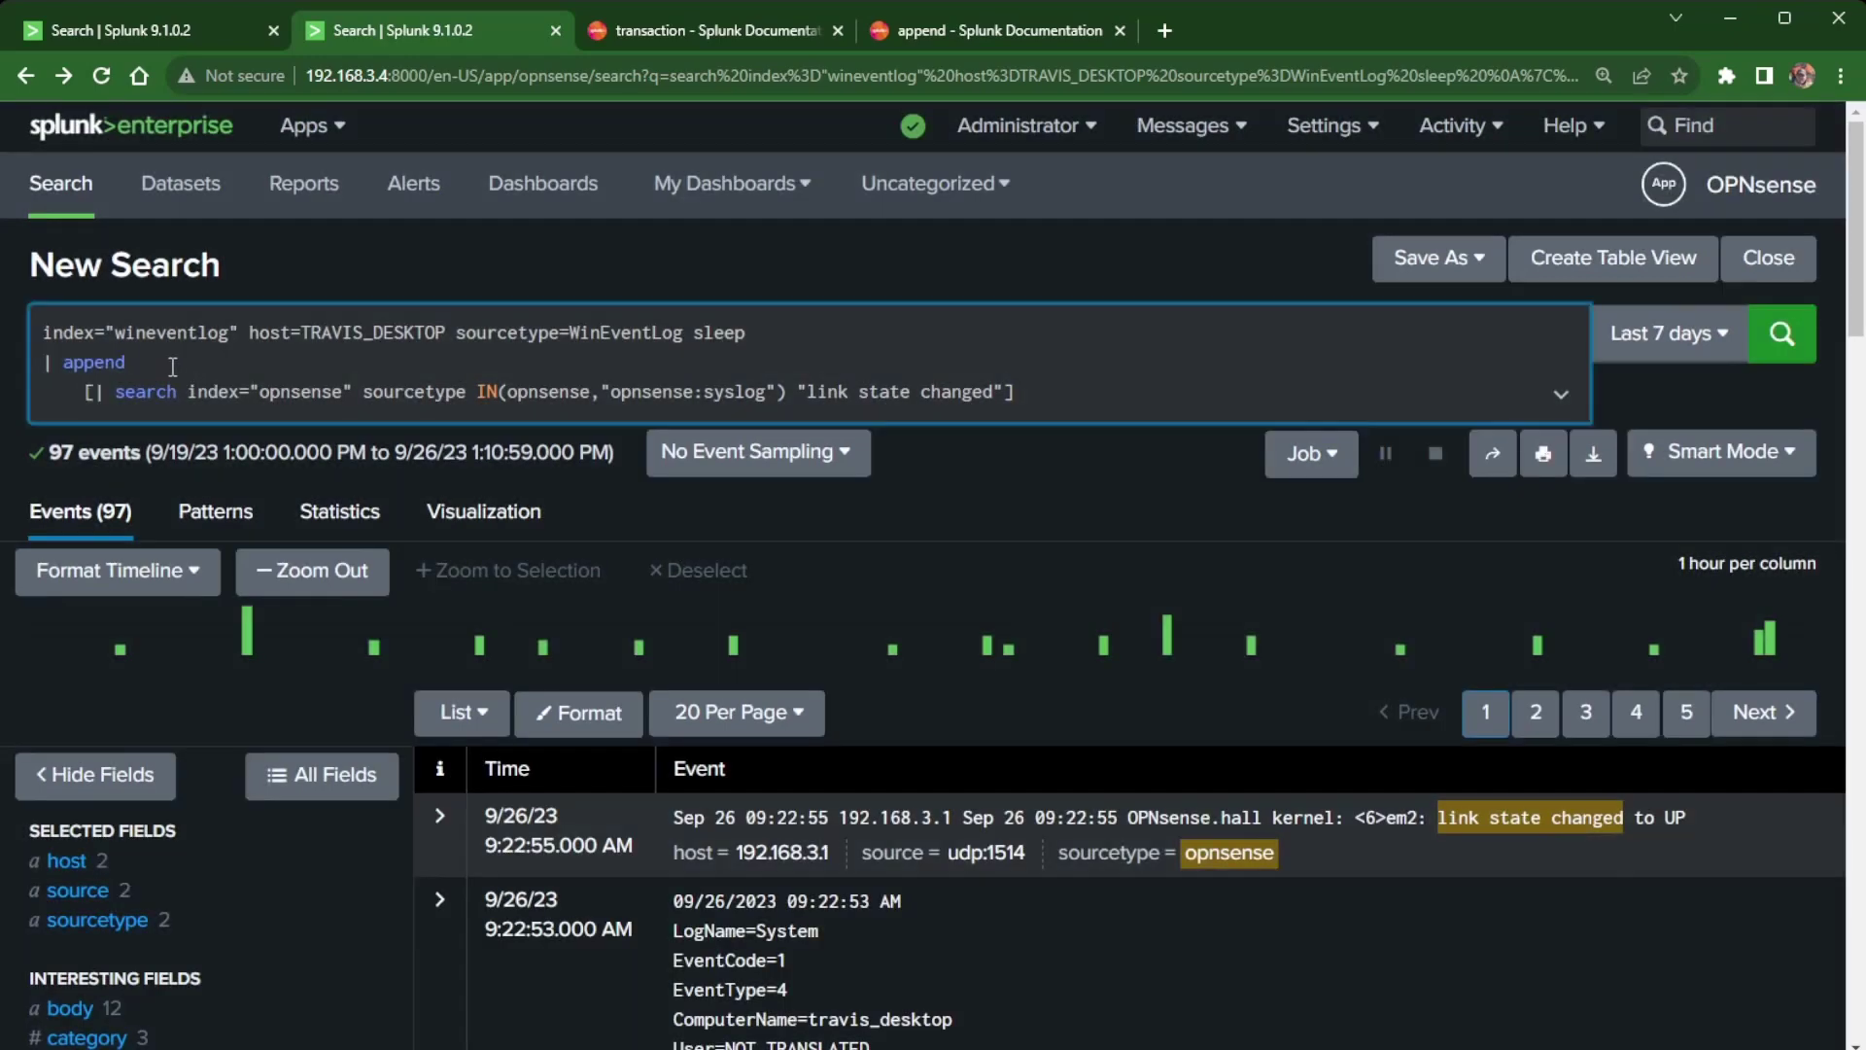
pyautogui.write('colw')
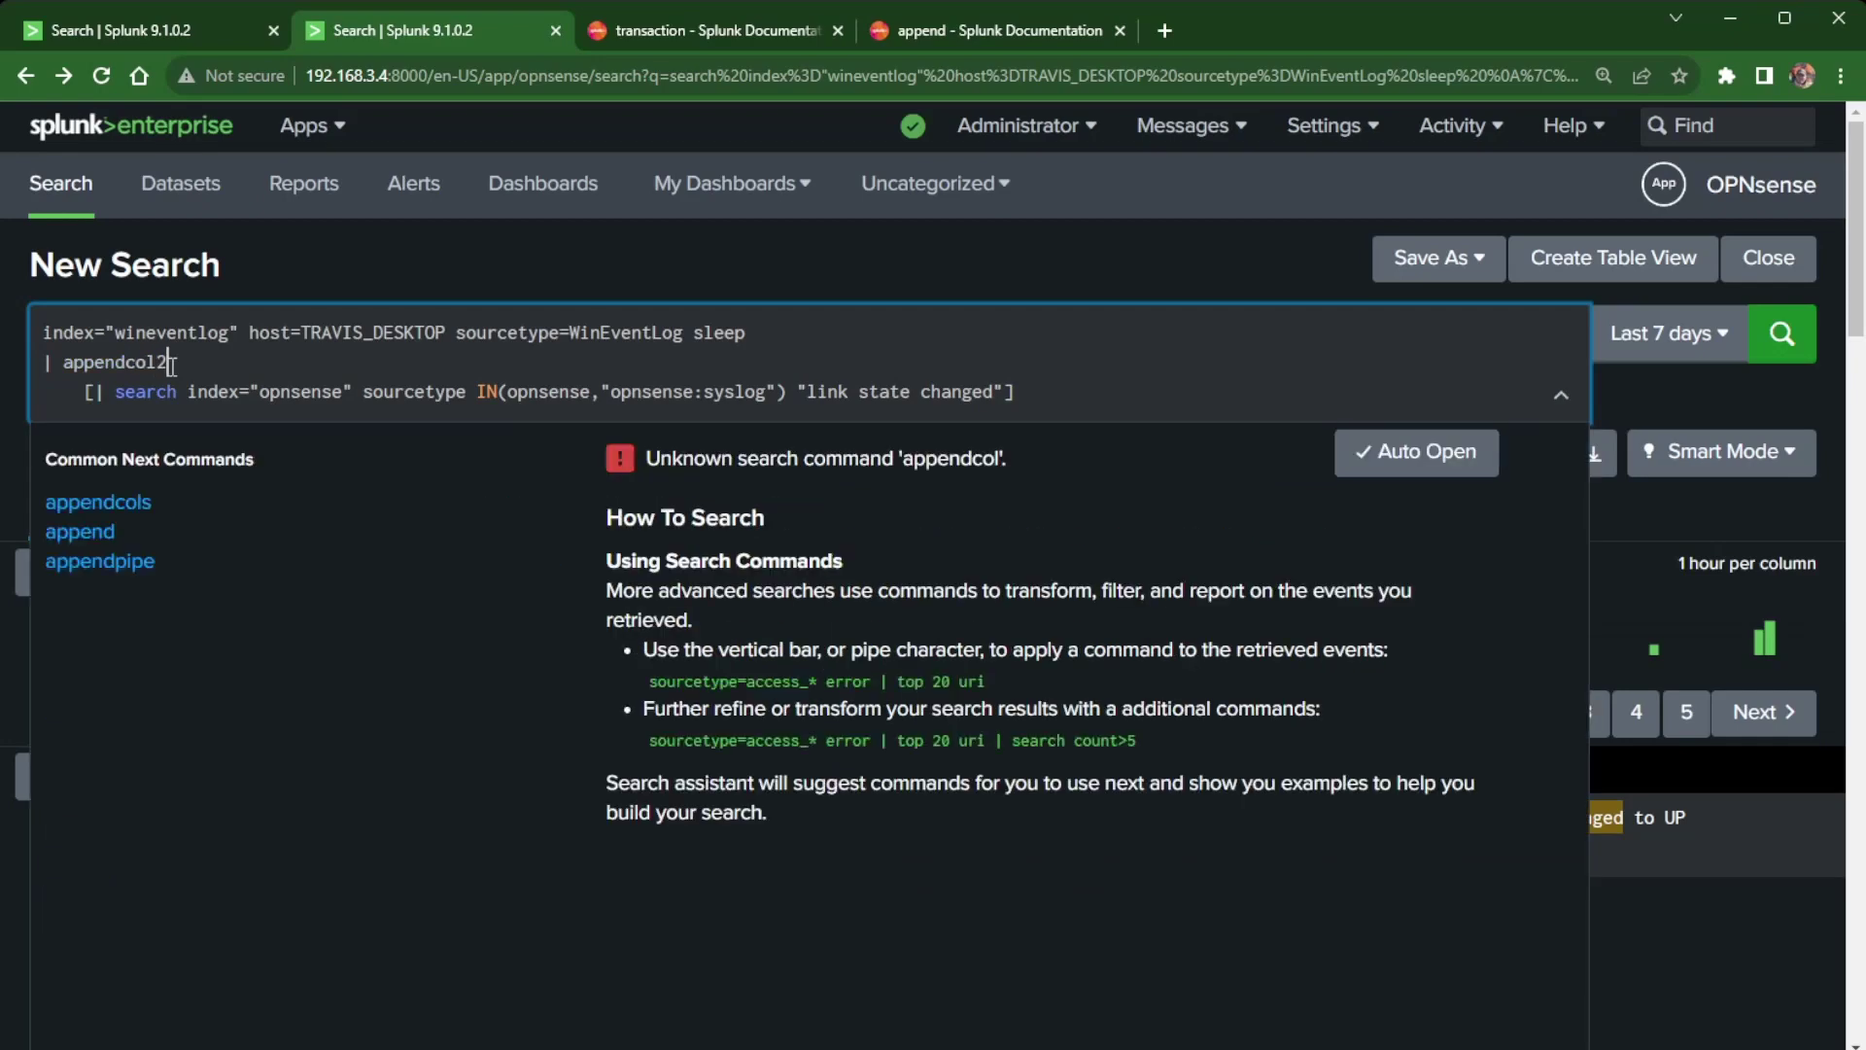
pyautogui.press('BackSpace')
pyautogui.write('s')
# Step: Add '| stats count(host) as host1 by _time' to the end of the main search line
pyautogui.click(838, 341)
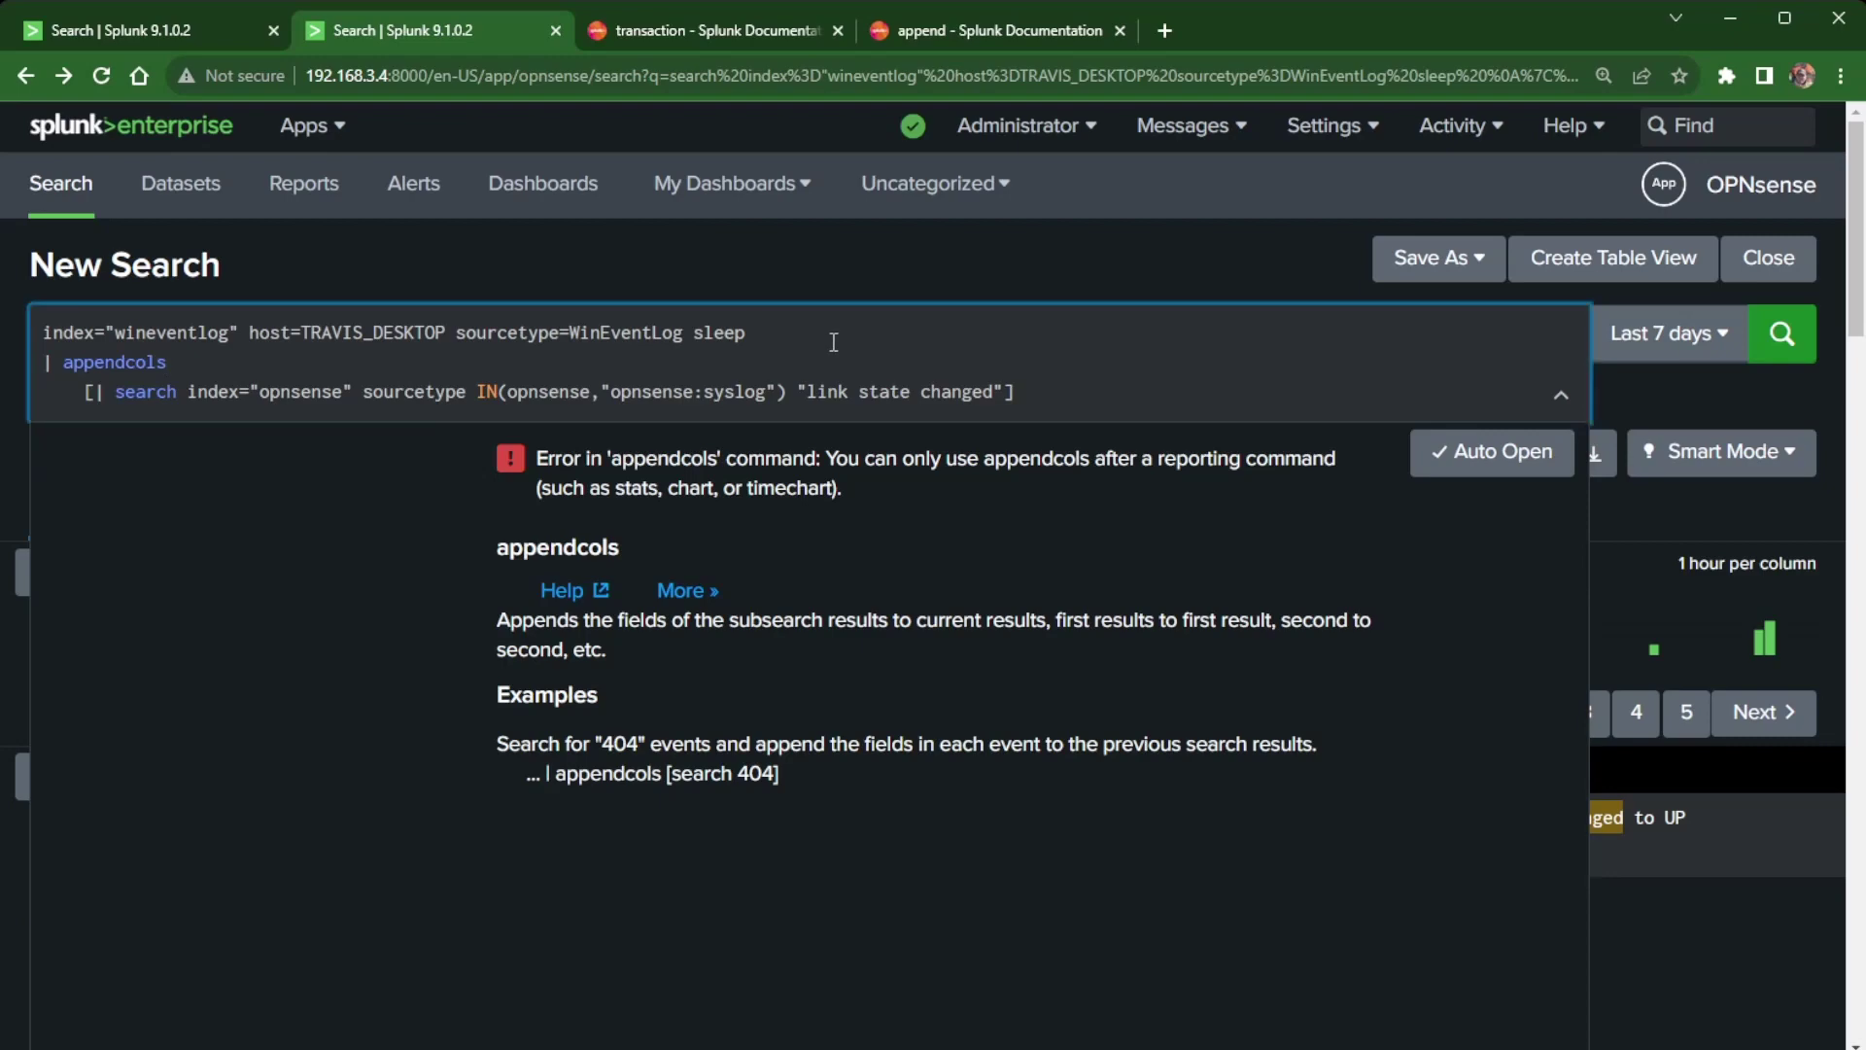
pyautogui.write('| stats')
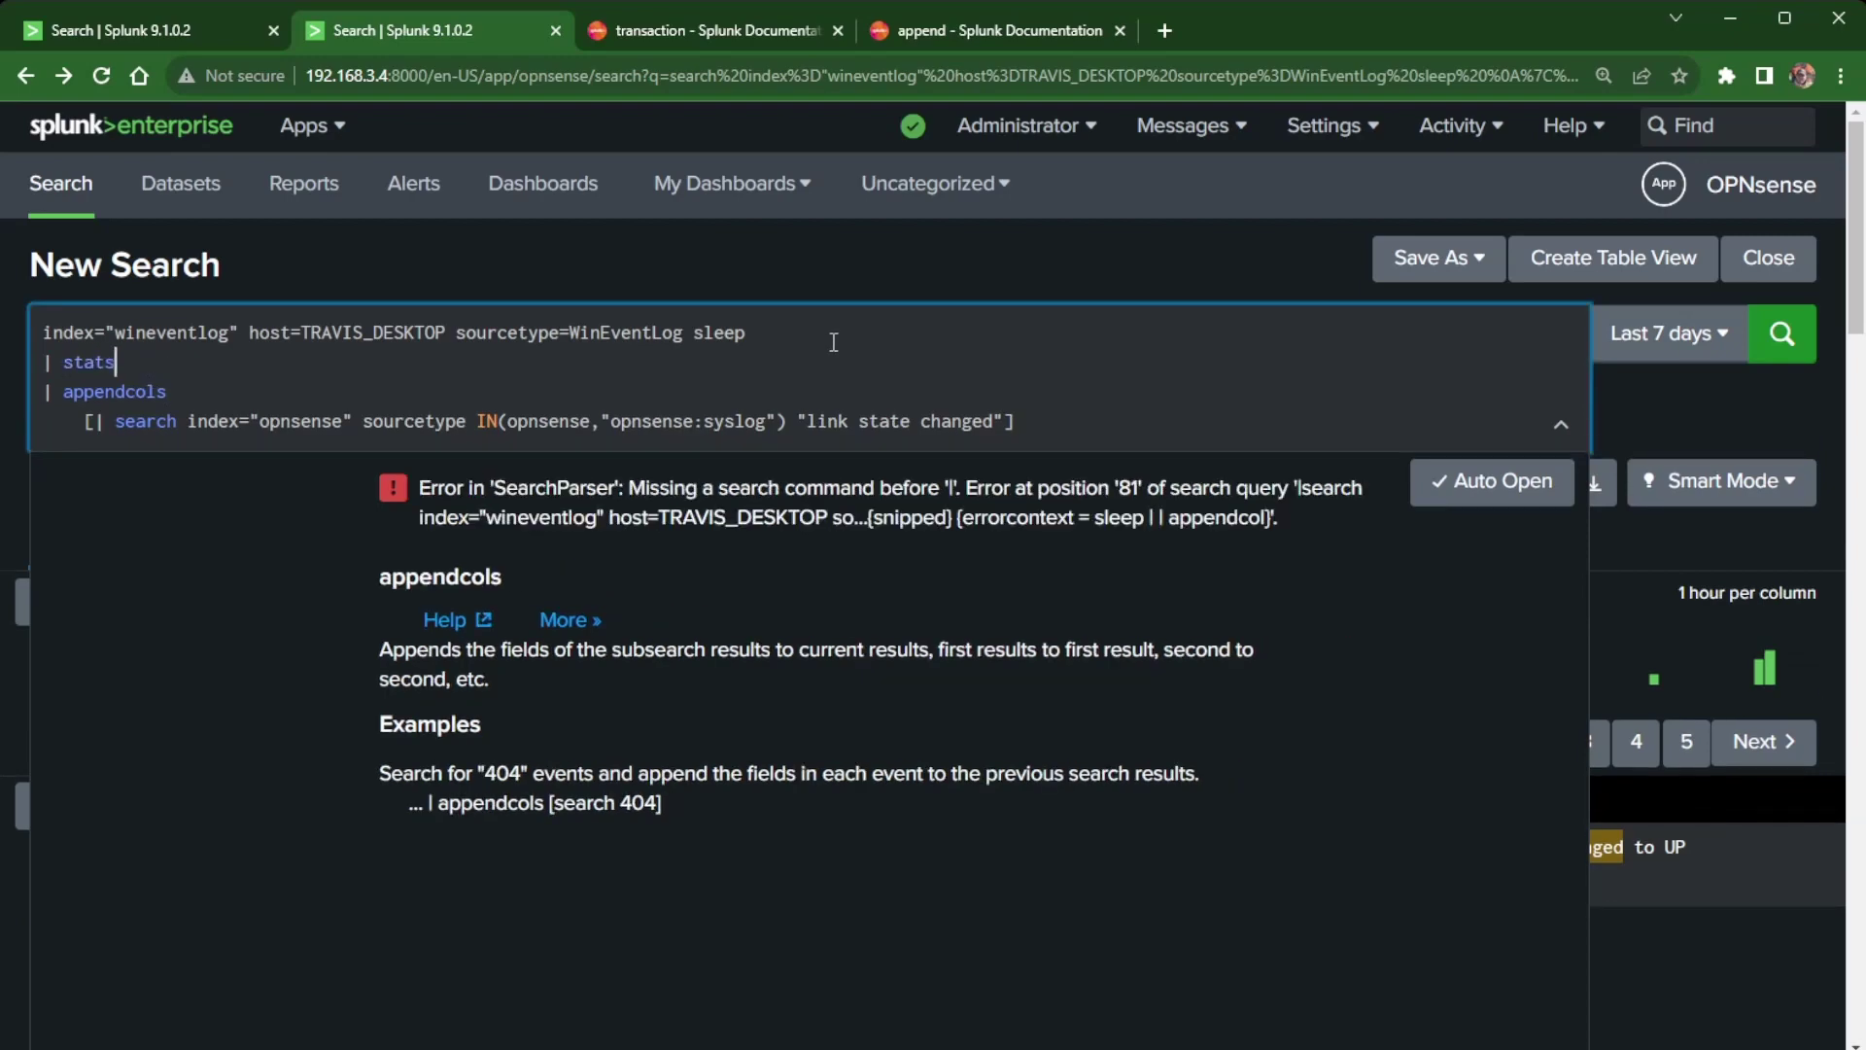
pyautogui.write(' count by')
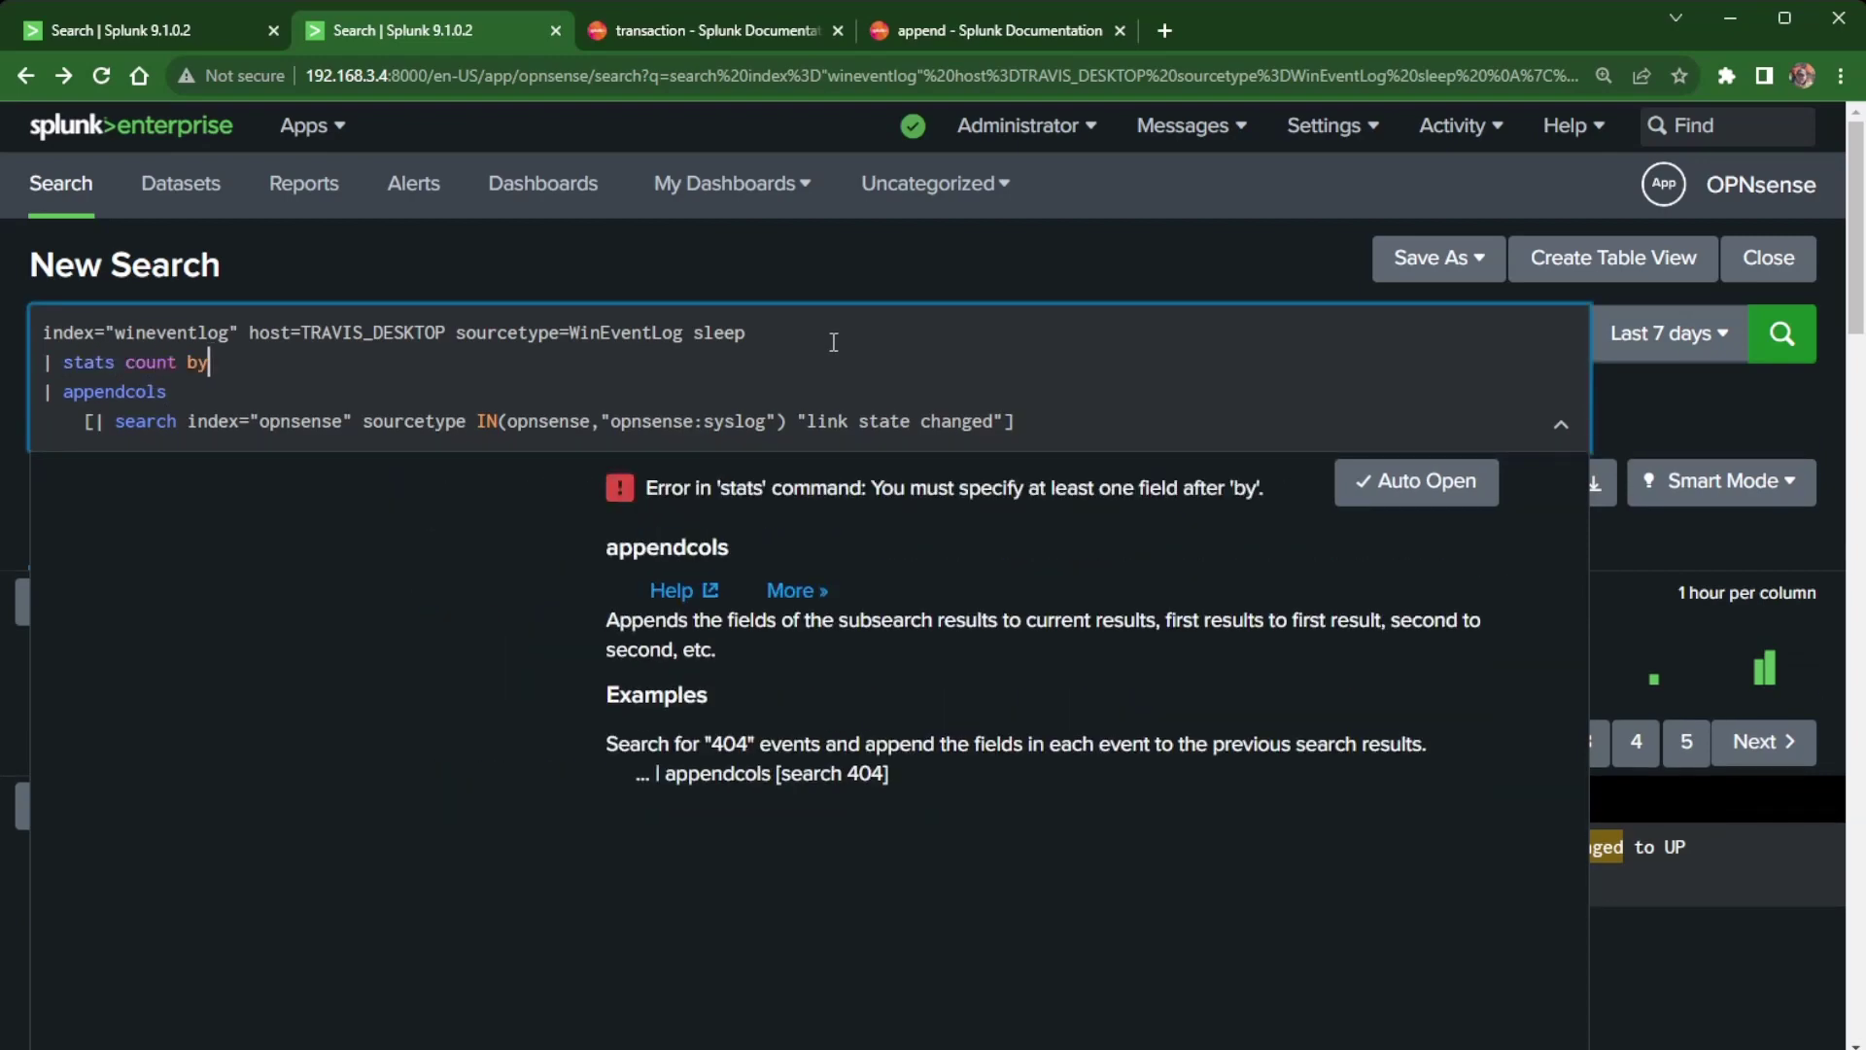
pyautogui.press('BackSpace')
pyautogui.press('BackSpace')
pyautogui.press('BackSpace')
pyautogui.press('BackSpace')
pyautogui.write('t')
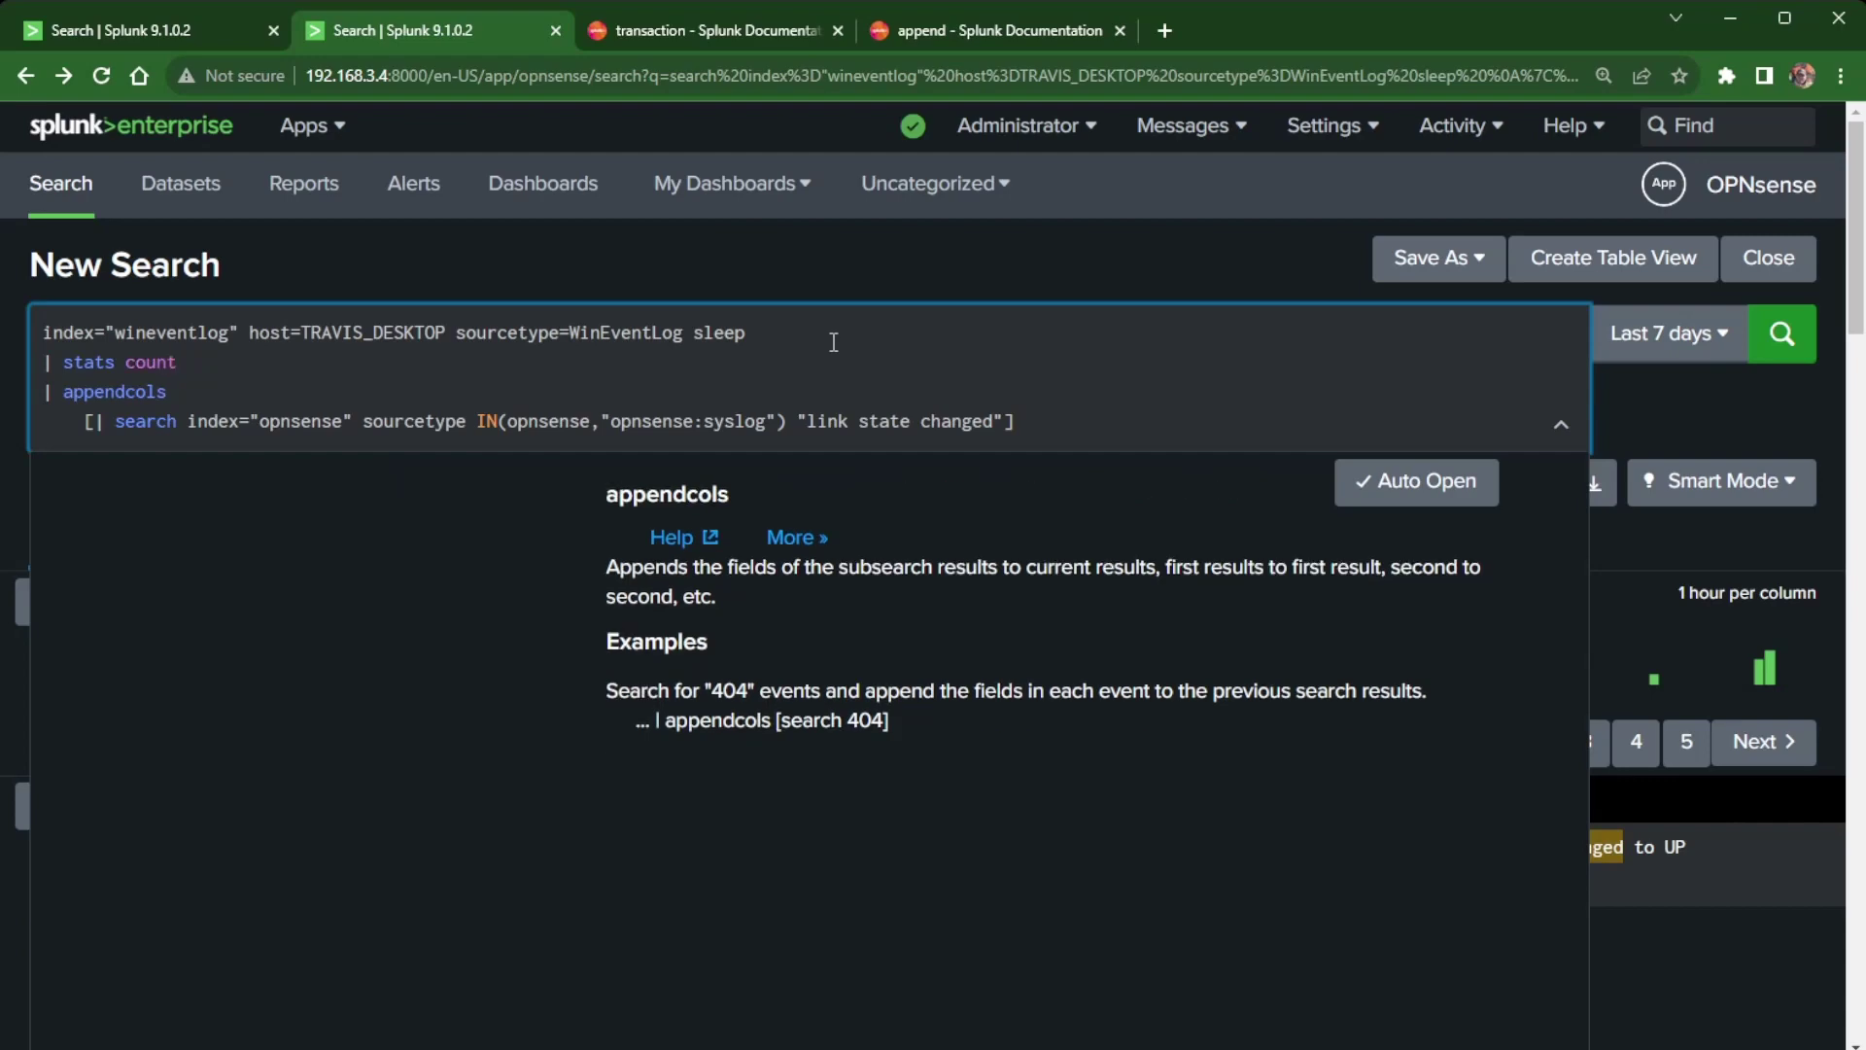
pyautogui.write(' by ho')
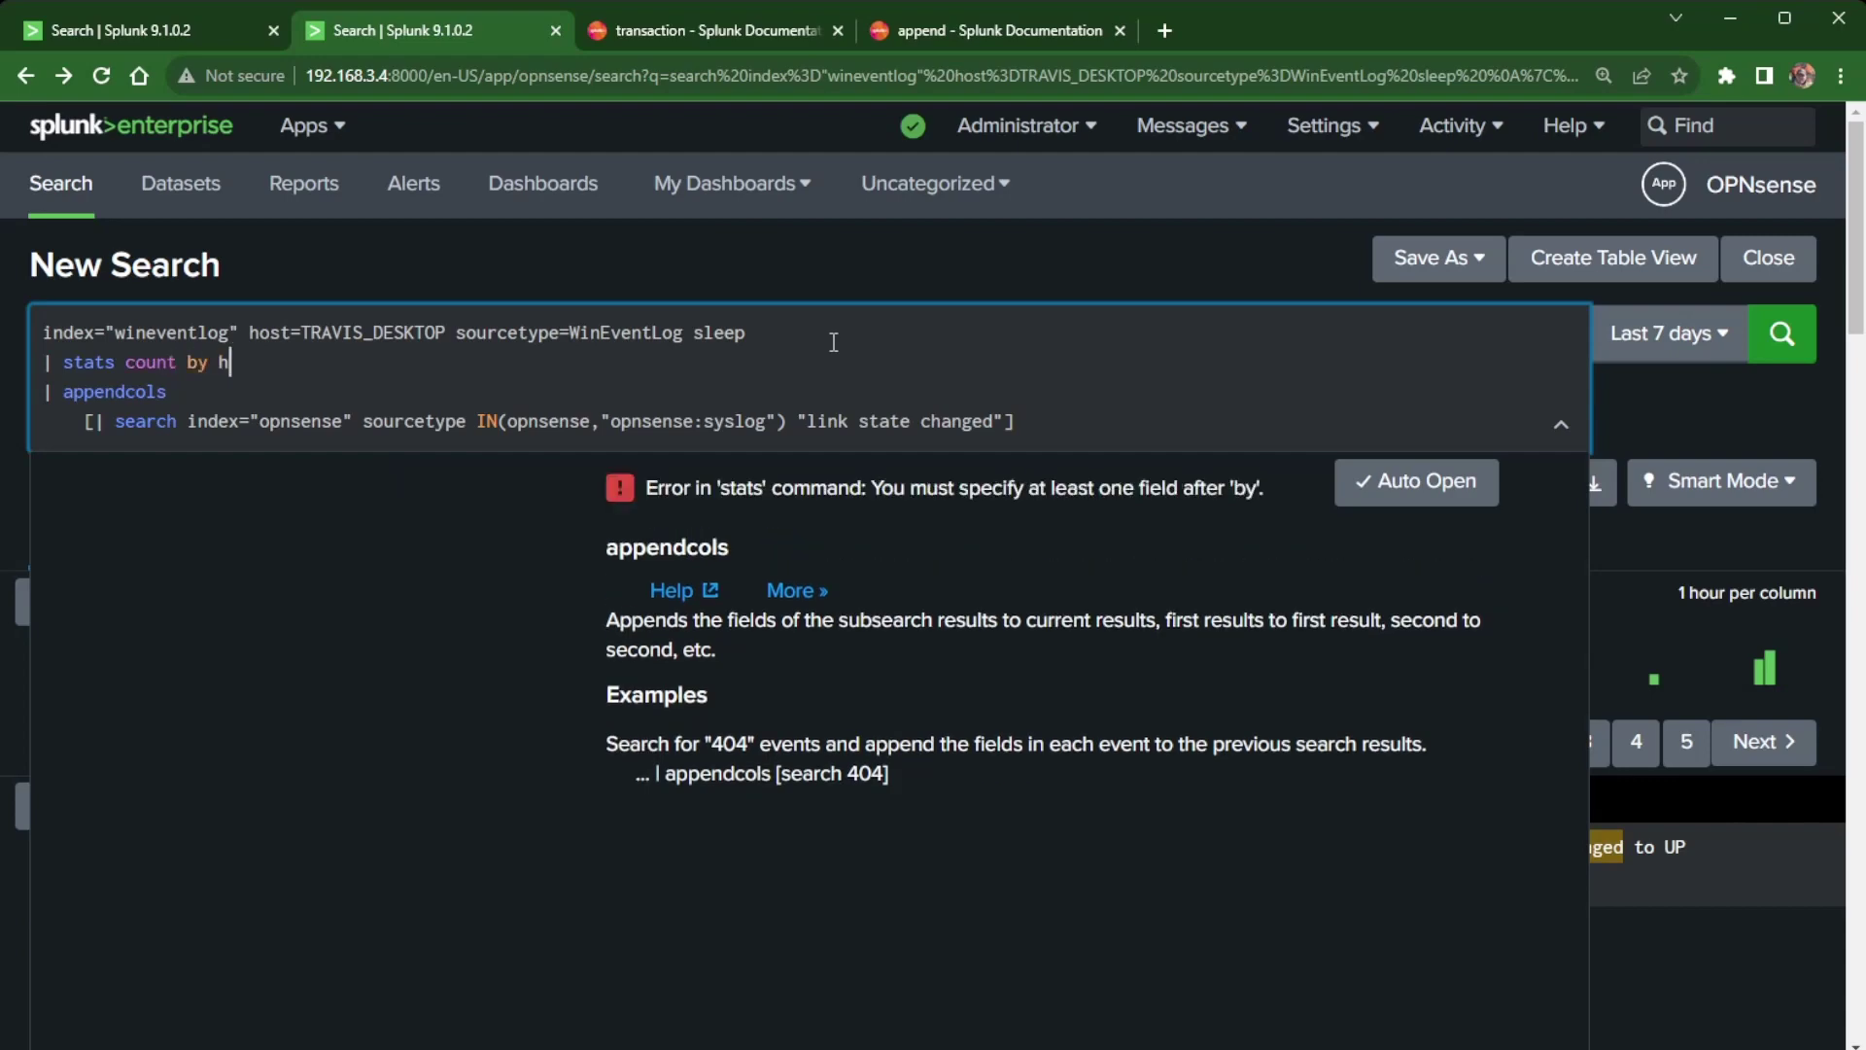
pyautogui.press('BackSpace')
pyautogui.press('BackSpace')
pyautogui.press('BackSpace')
pyautogui.press('BackSpace')
pyautogui.press('BackSpace')
pyautogui.press('BackSpace')
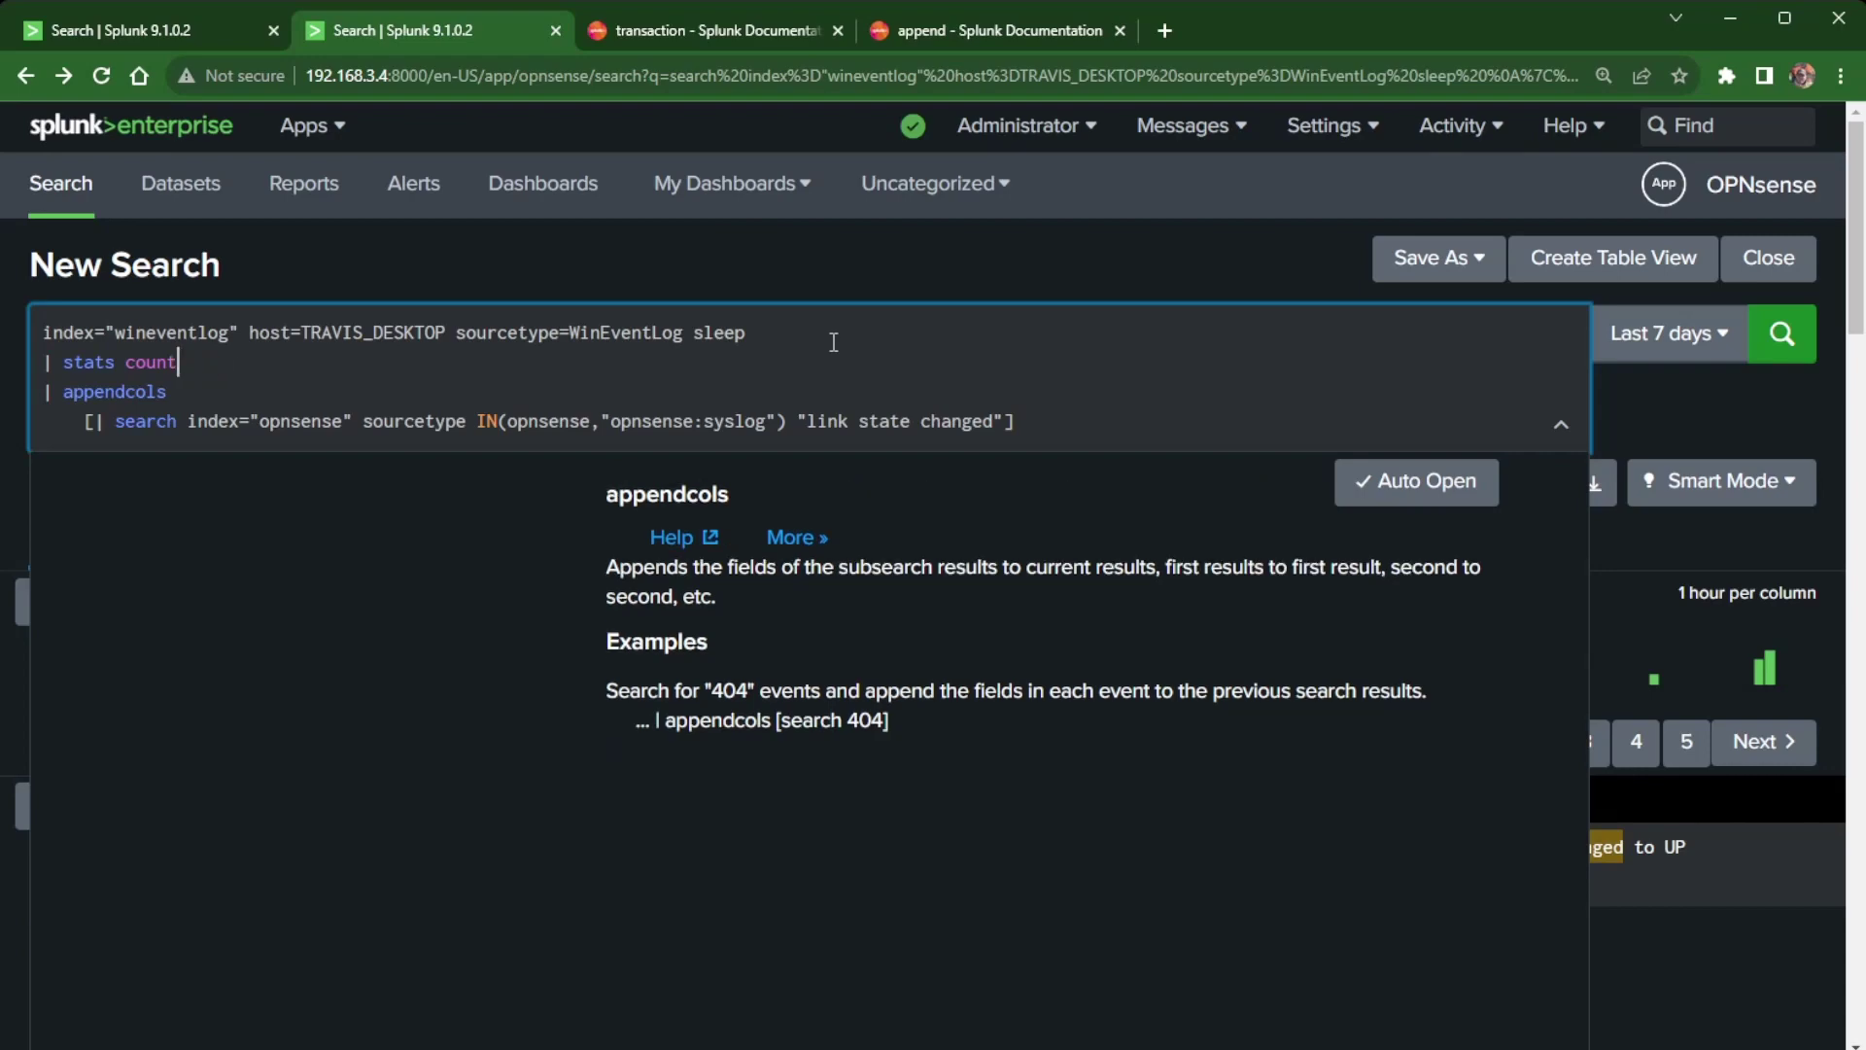
pyautogui.write('(host')
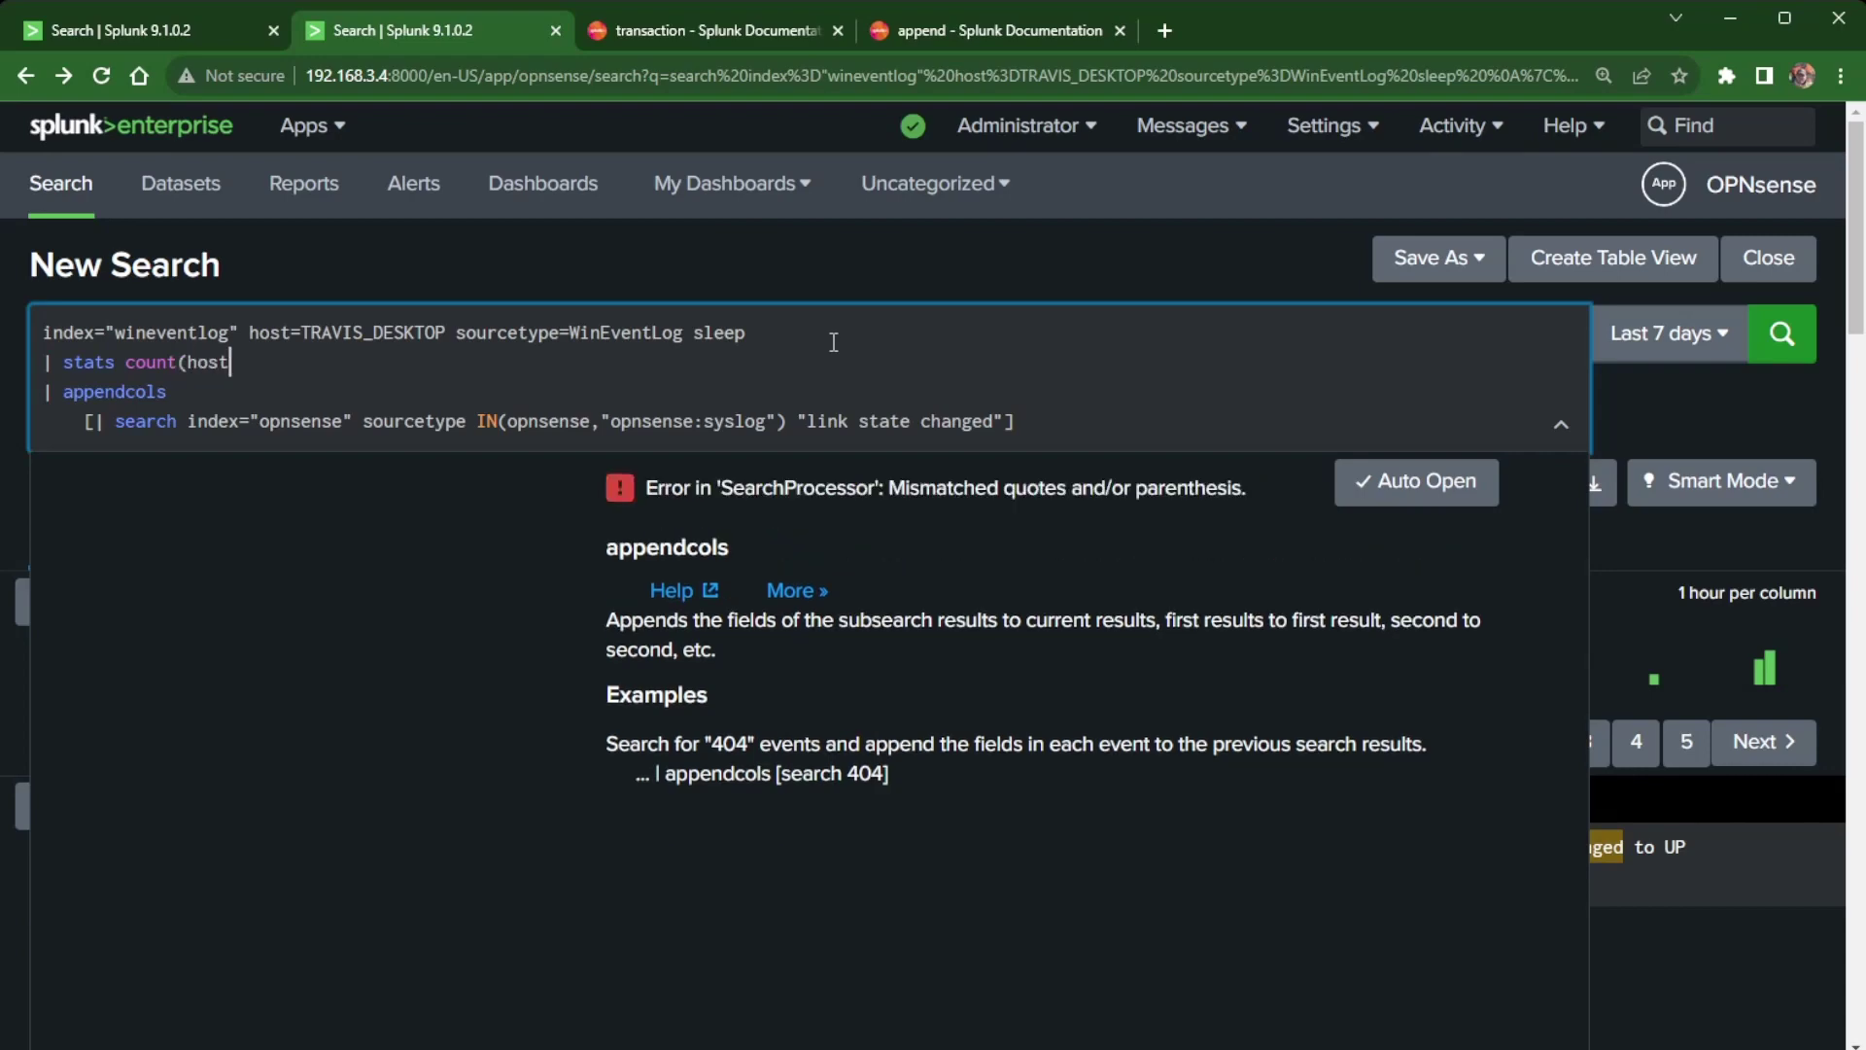
pyautogui.write(') as ')
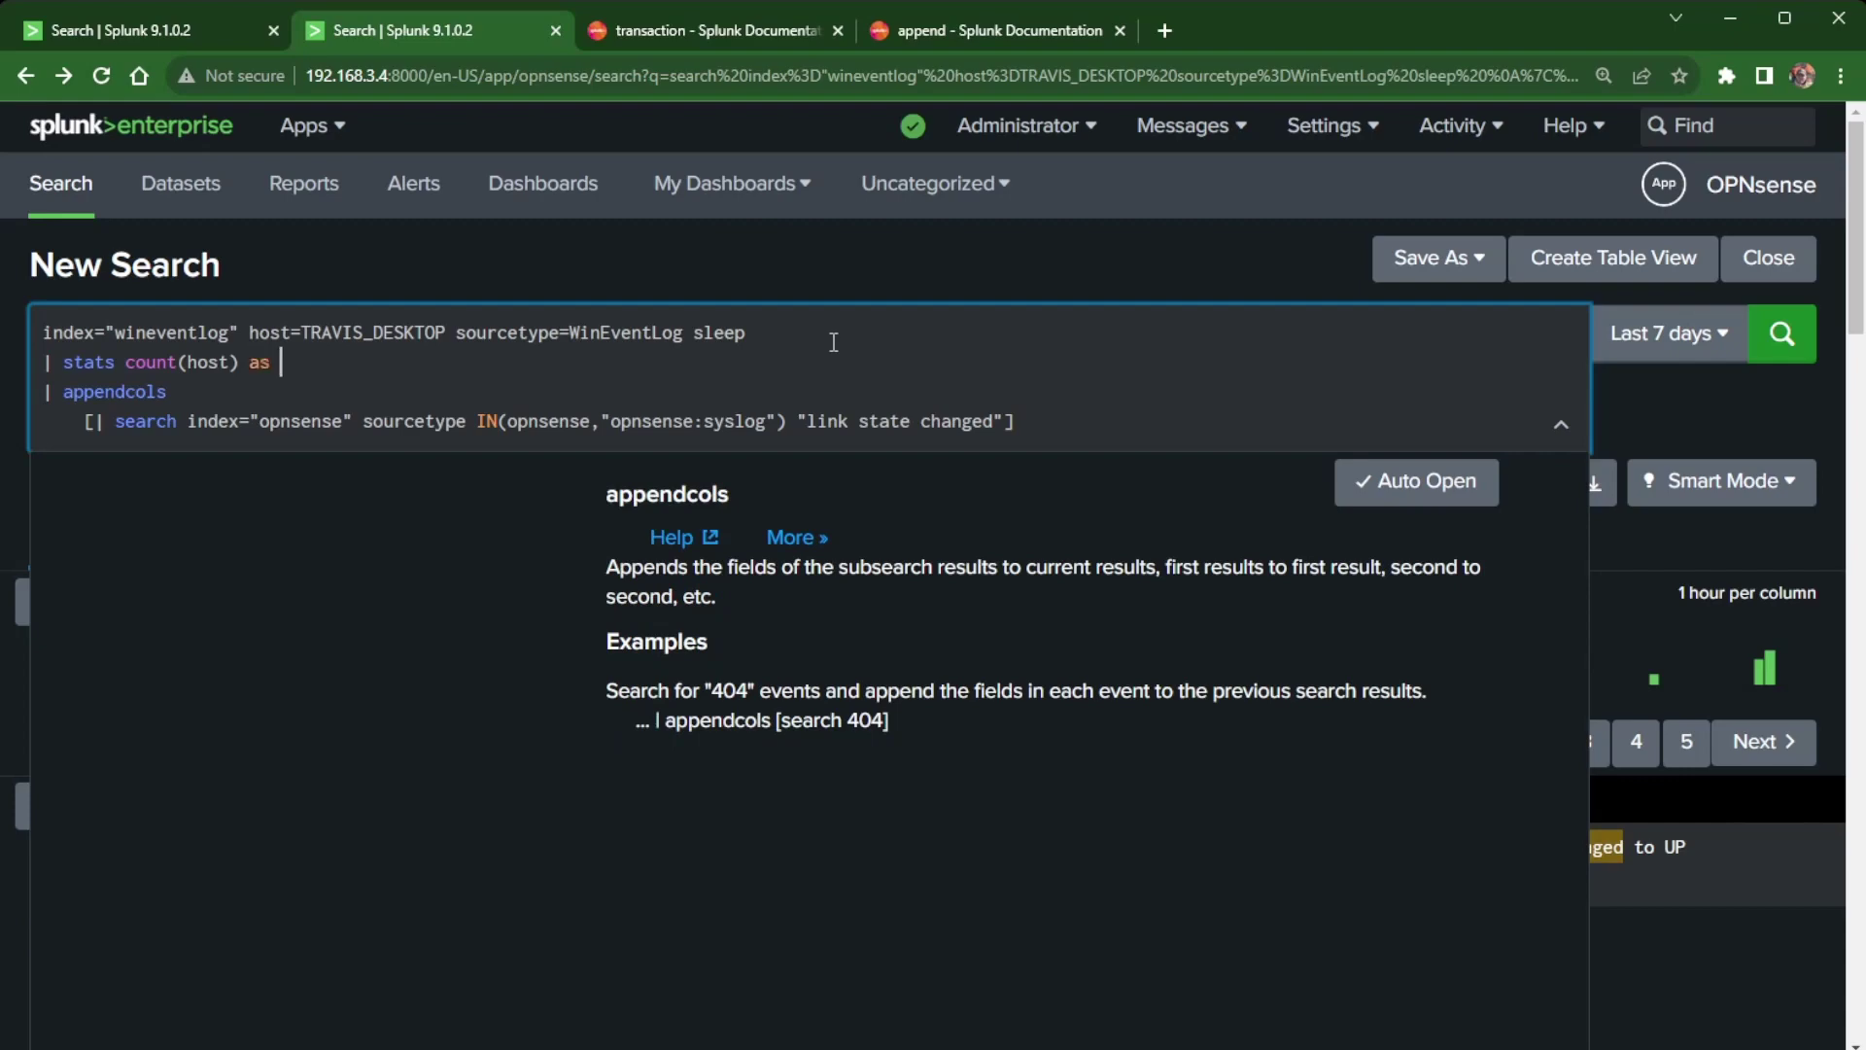
pyautogui.write('host1 by _time')
# Step: Add '| stats count(host) as host2 by _time' on a new line inside the subsearch
pyautogui.click(1007, 421)
pyautogui.hotkey('shift', 'Return')
pyautogui.write('| stats count')
pyautogui.press('BackSpace')
pyautogui.write('(host)')
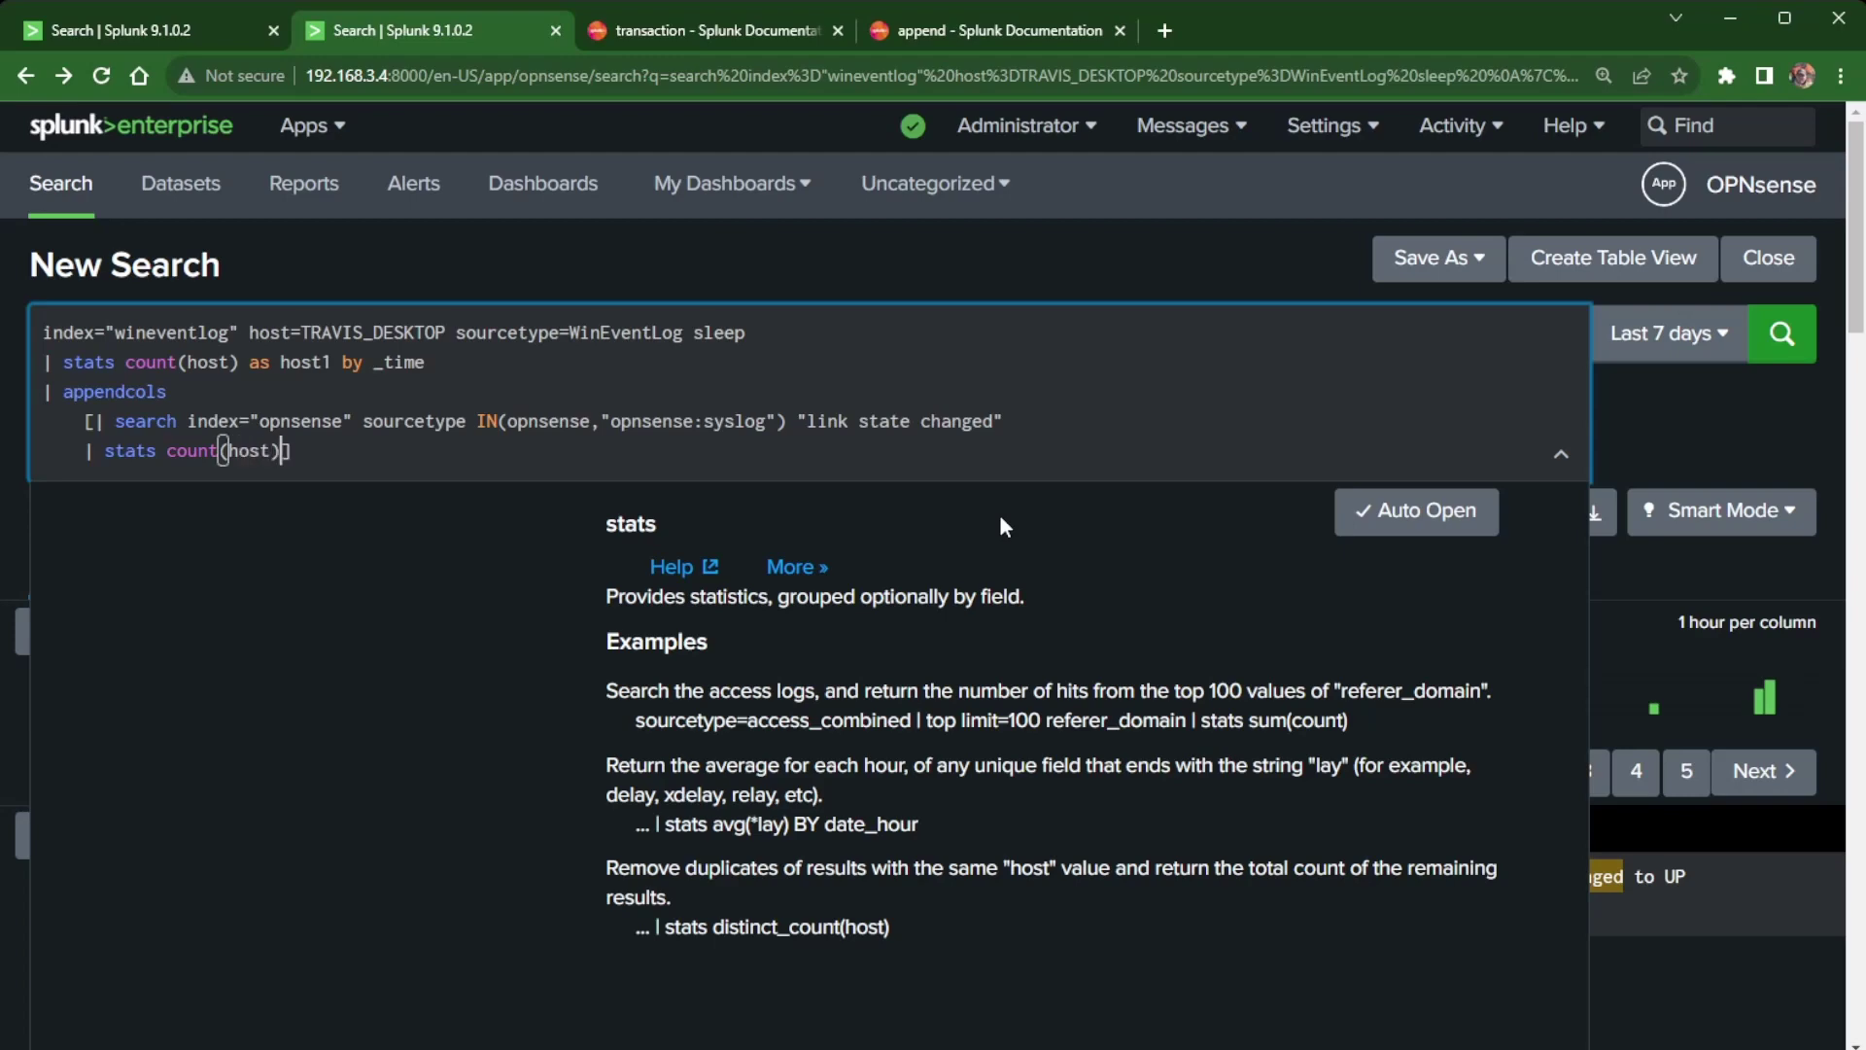
pyautogui.write(' as host2 by _time')
# Step: Run the appendcols search, then rename the host1 count column to desktop
pyautogui.press('Return')
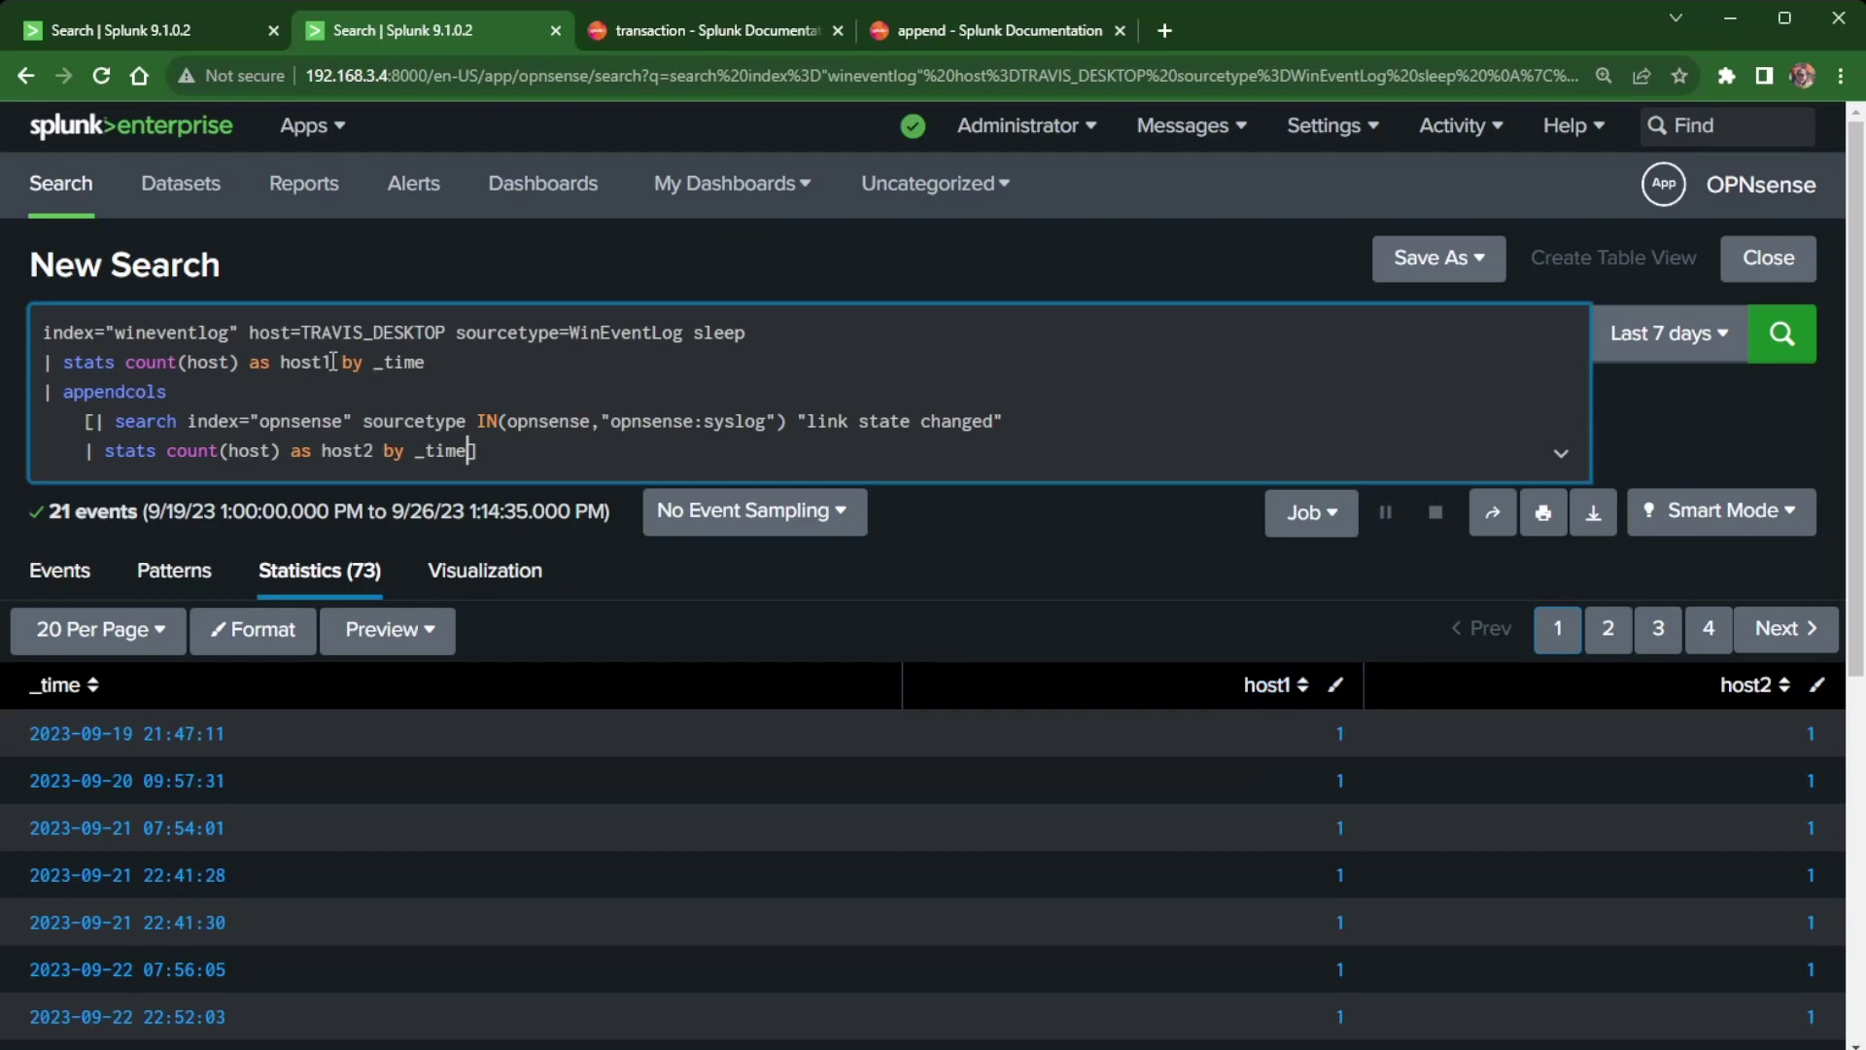
pyautogui.moveTo(331, 362); pyautogui.dragTo(283, 362)
pyautogui.write('deskotp')
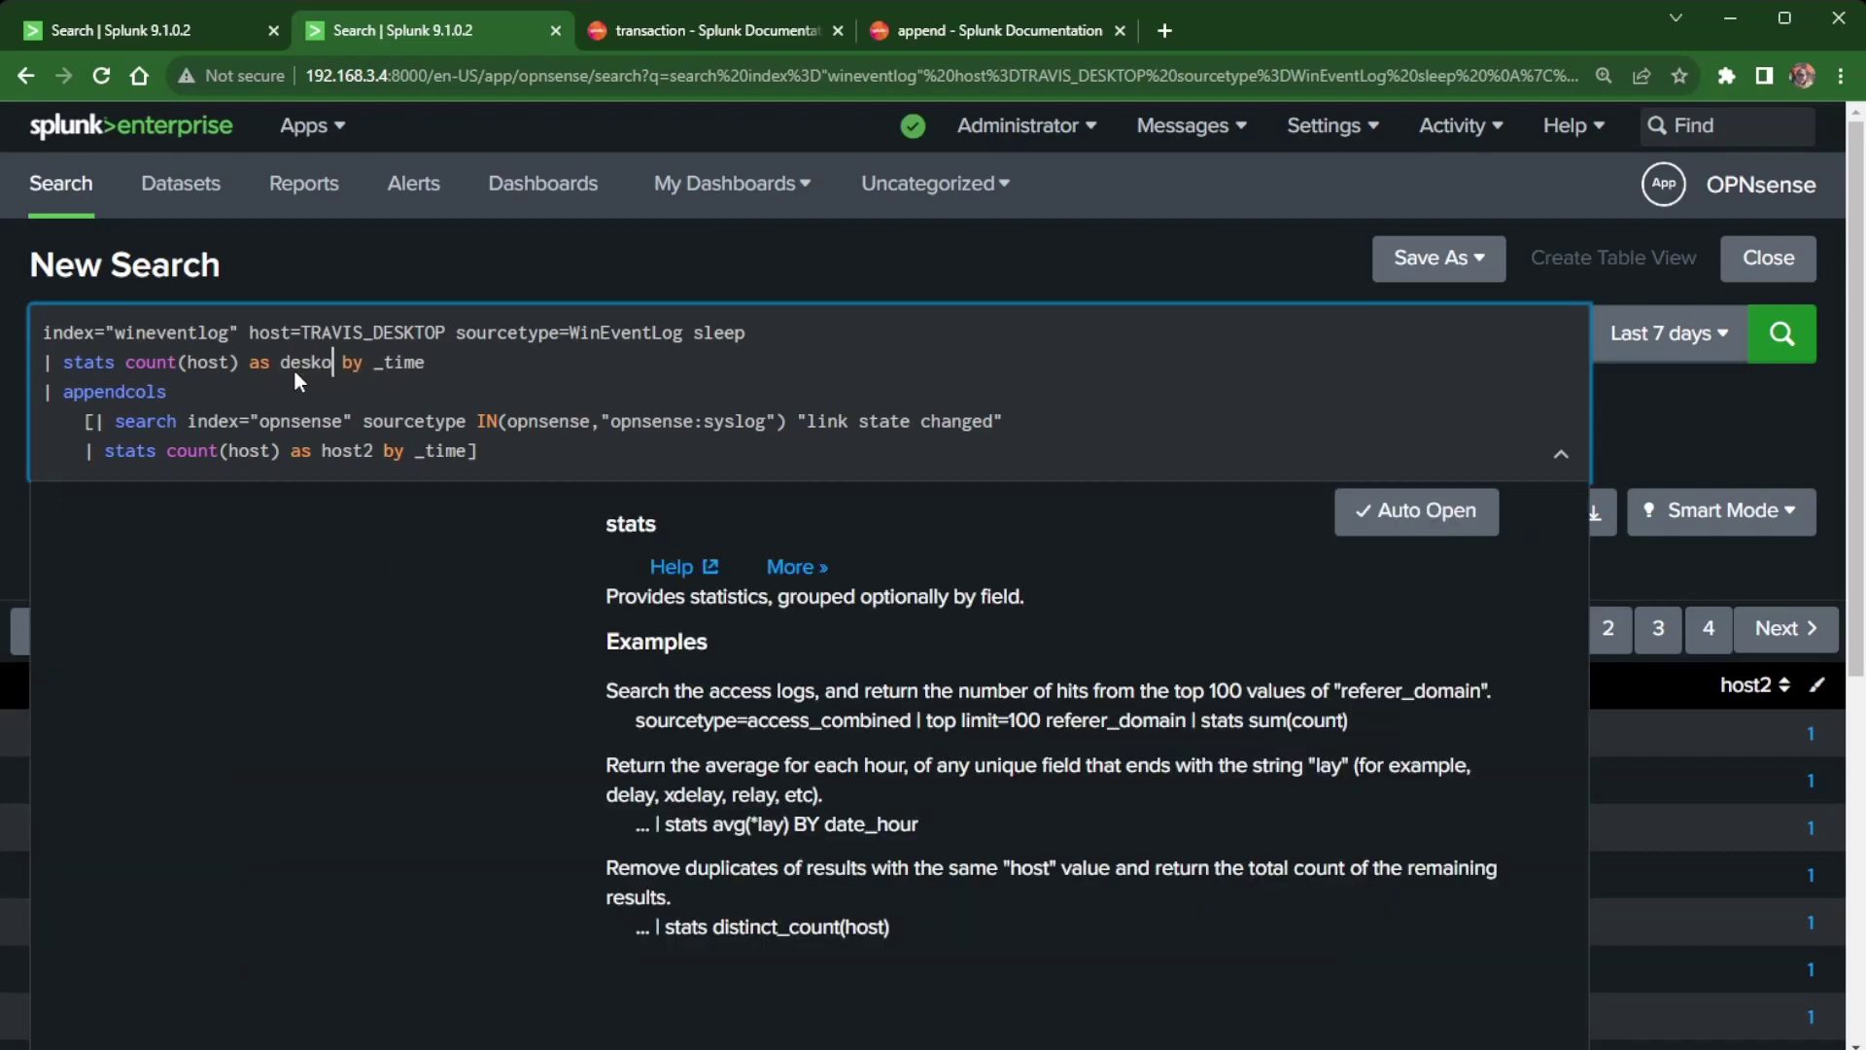
pyautogui.press('BackSpace')
pyautogui.press('BackSpace')
pyautogui.press('BackSpace')
pyautogui.write('top')
# Step: Rename host2 to interface and rerun the search for the 73-row table
pyautogui.click(387, 457)
pyautogui.press('BackSpace')
pyautogui.press('BackSpace')
pyautogui.press('BackSpace')
pyautogui.press('BackSpace')
pyautogui.press('BackSpace')
pyautogui.write('interface')
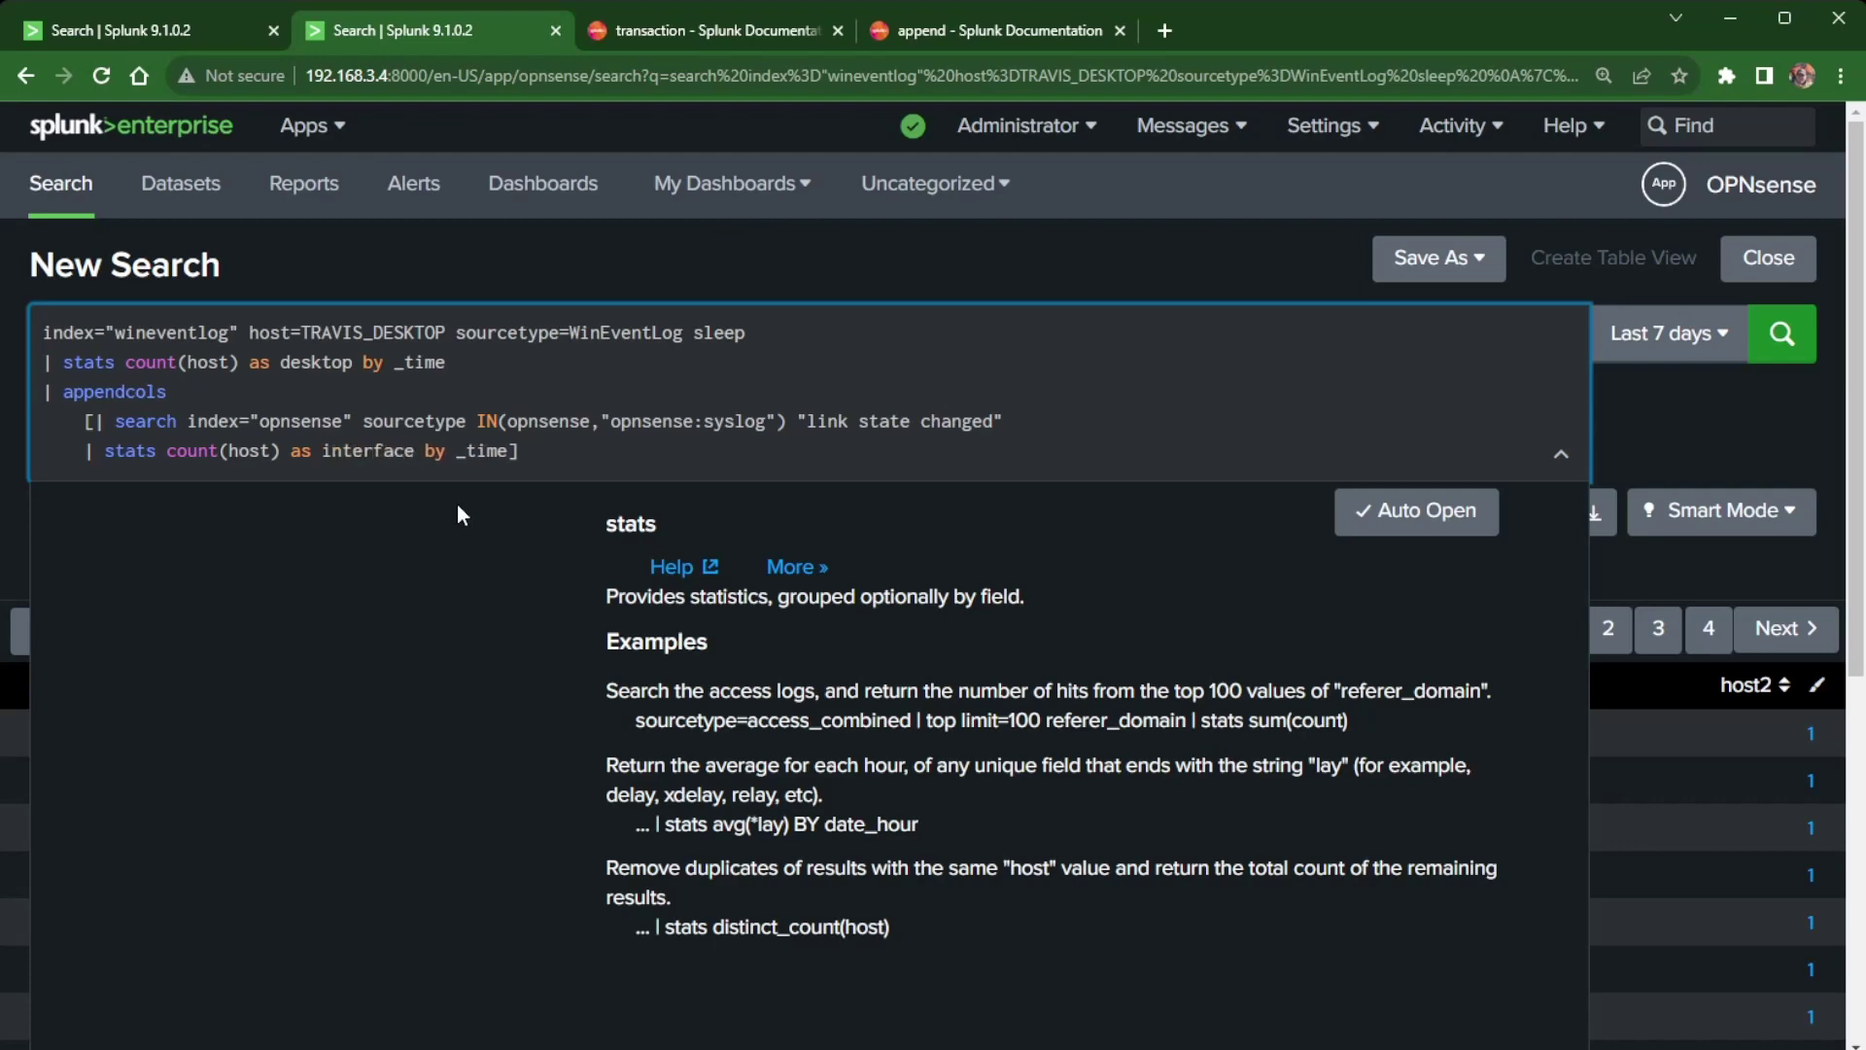
pyautogui.press('Return')
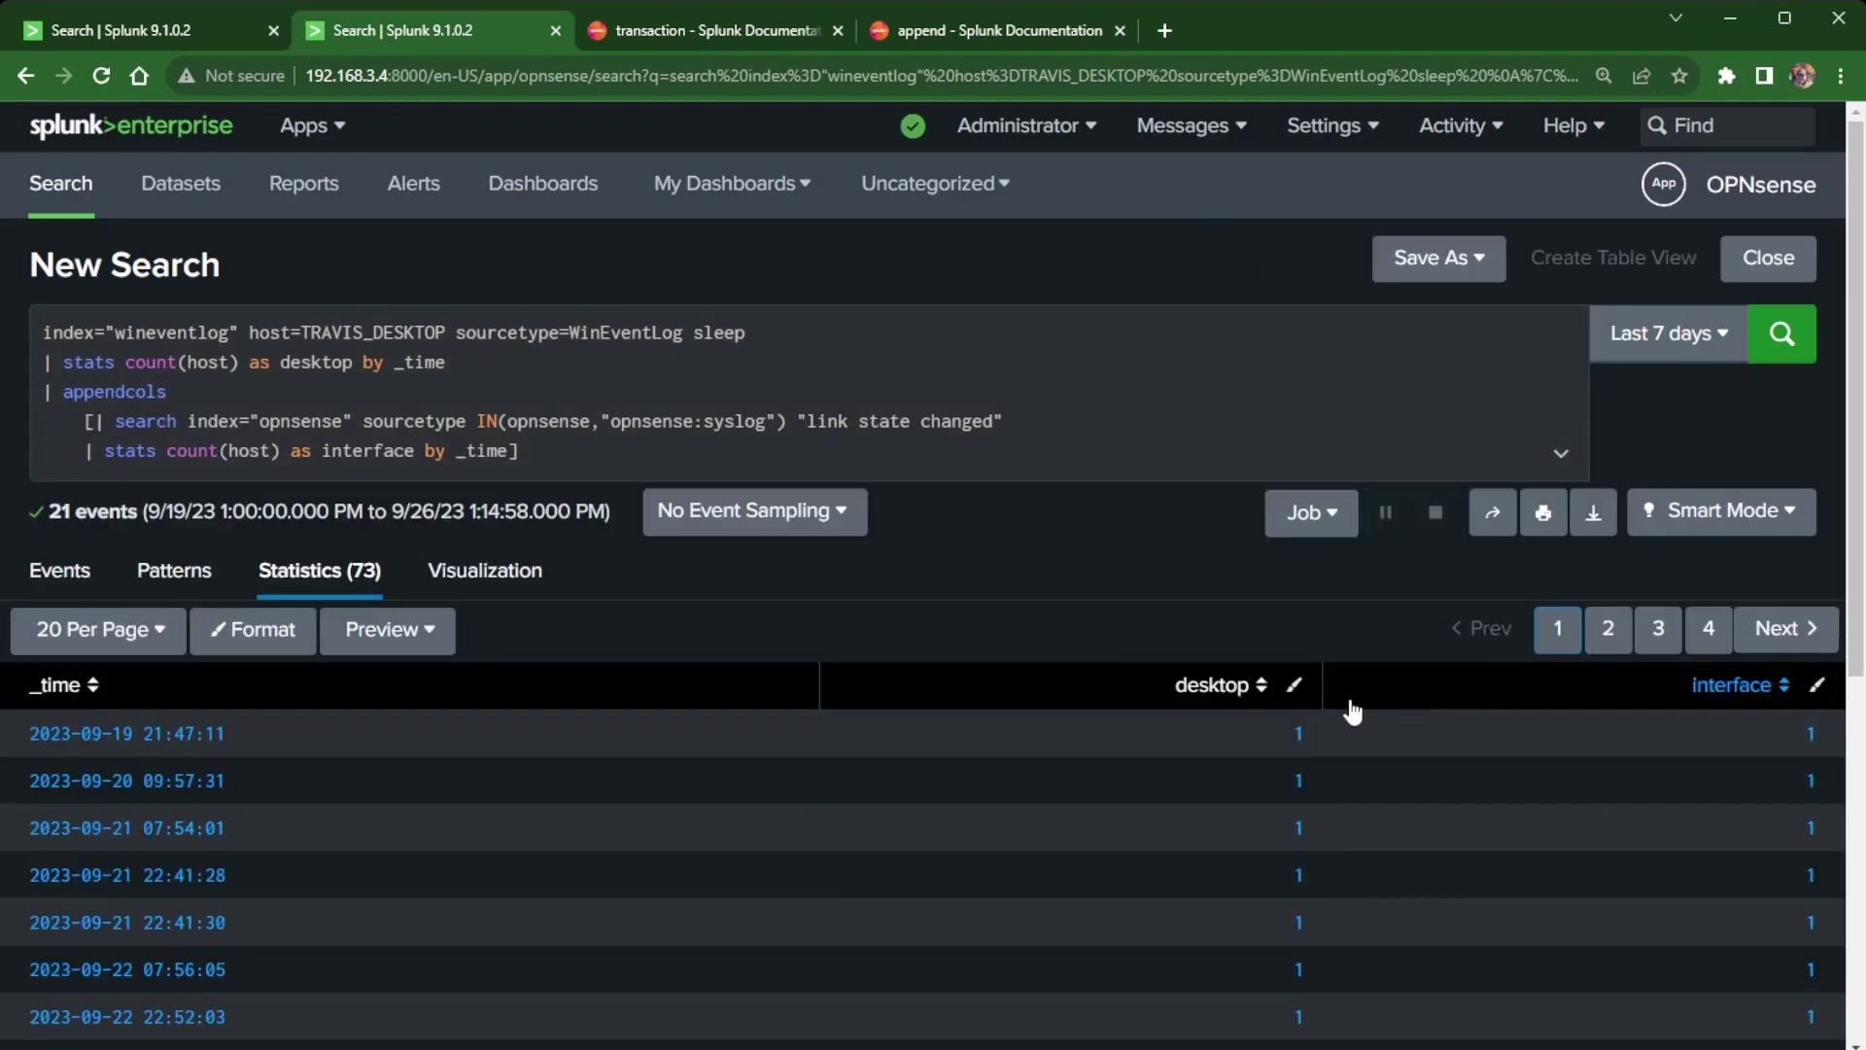
pyautogui.scroll(-1, 1293, 709)
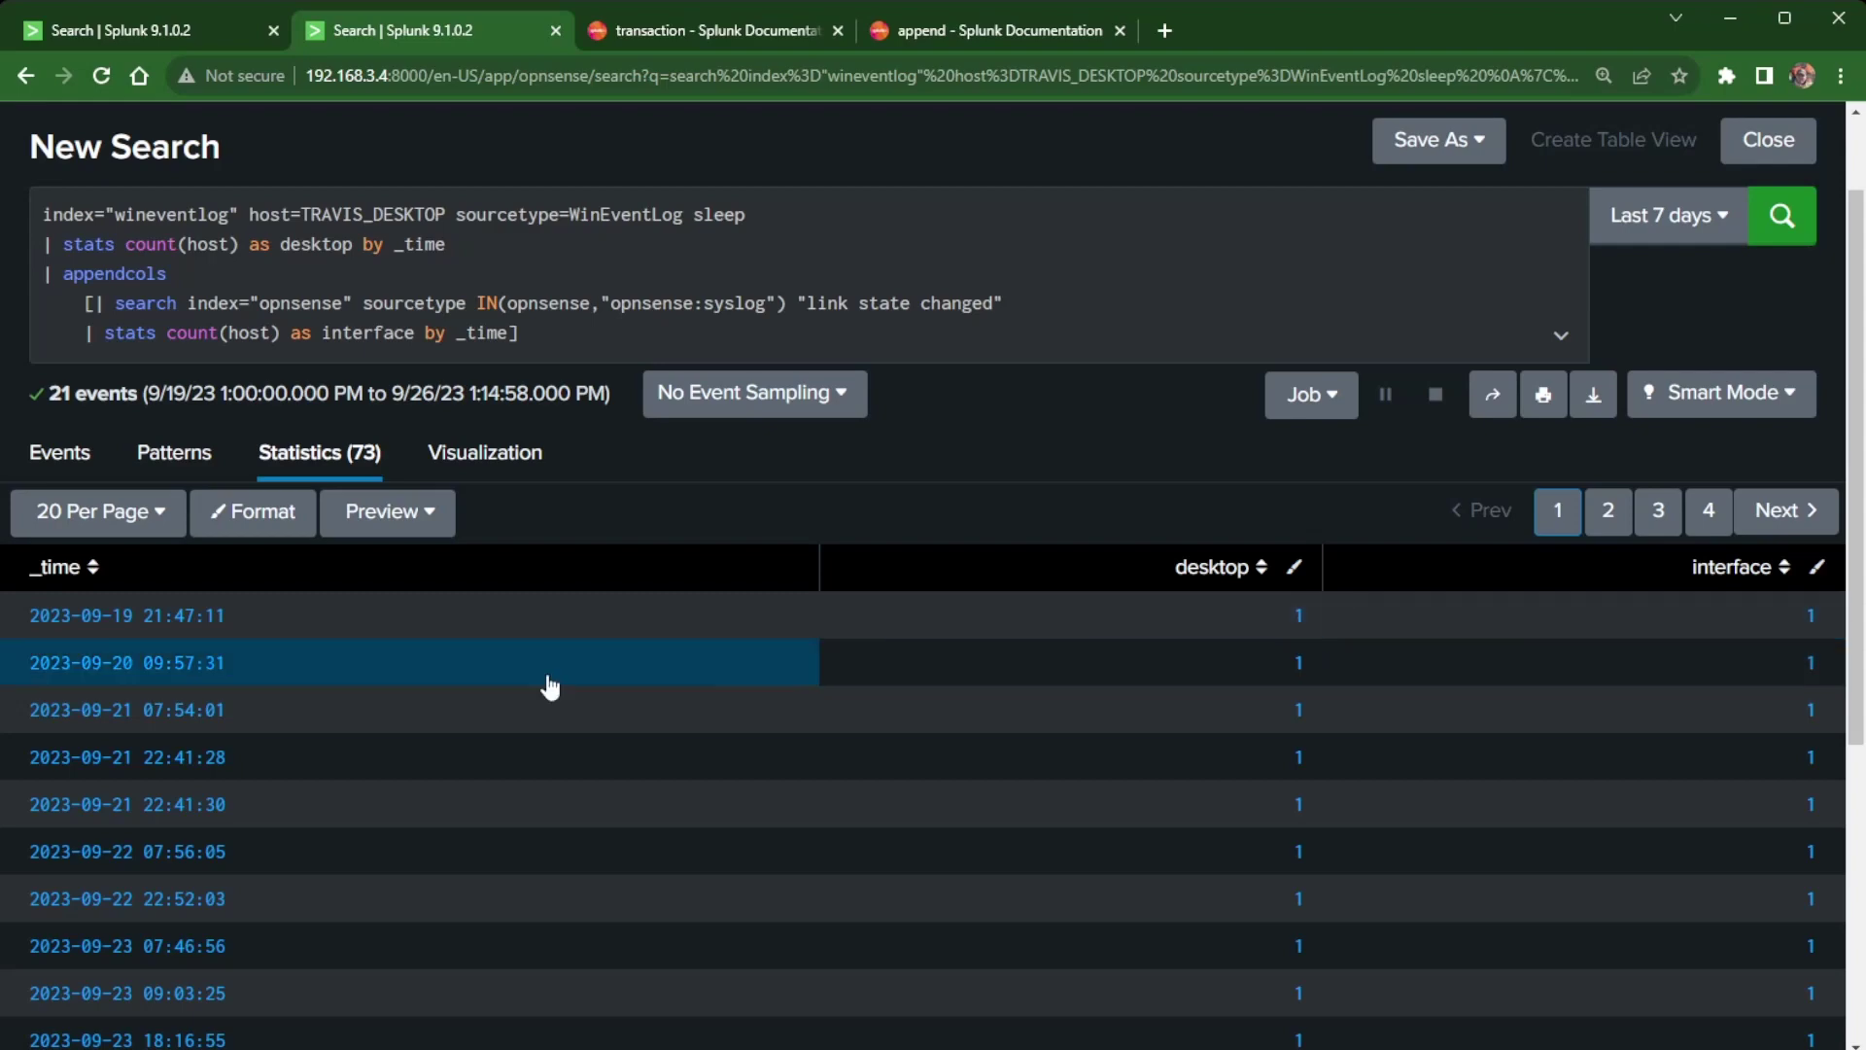
pyautogui.scroll(-2, 136, 650)
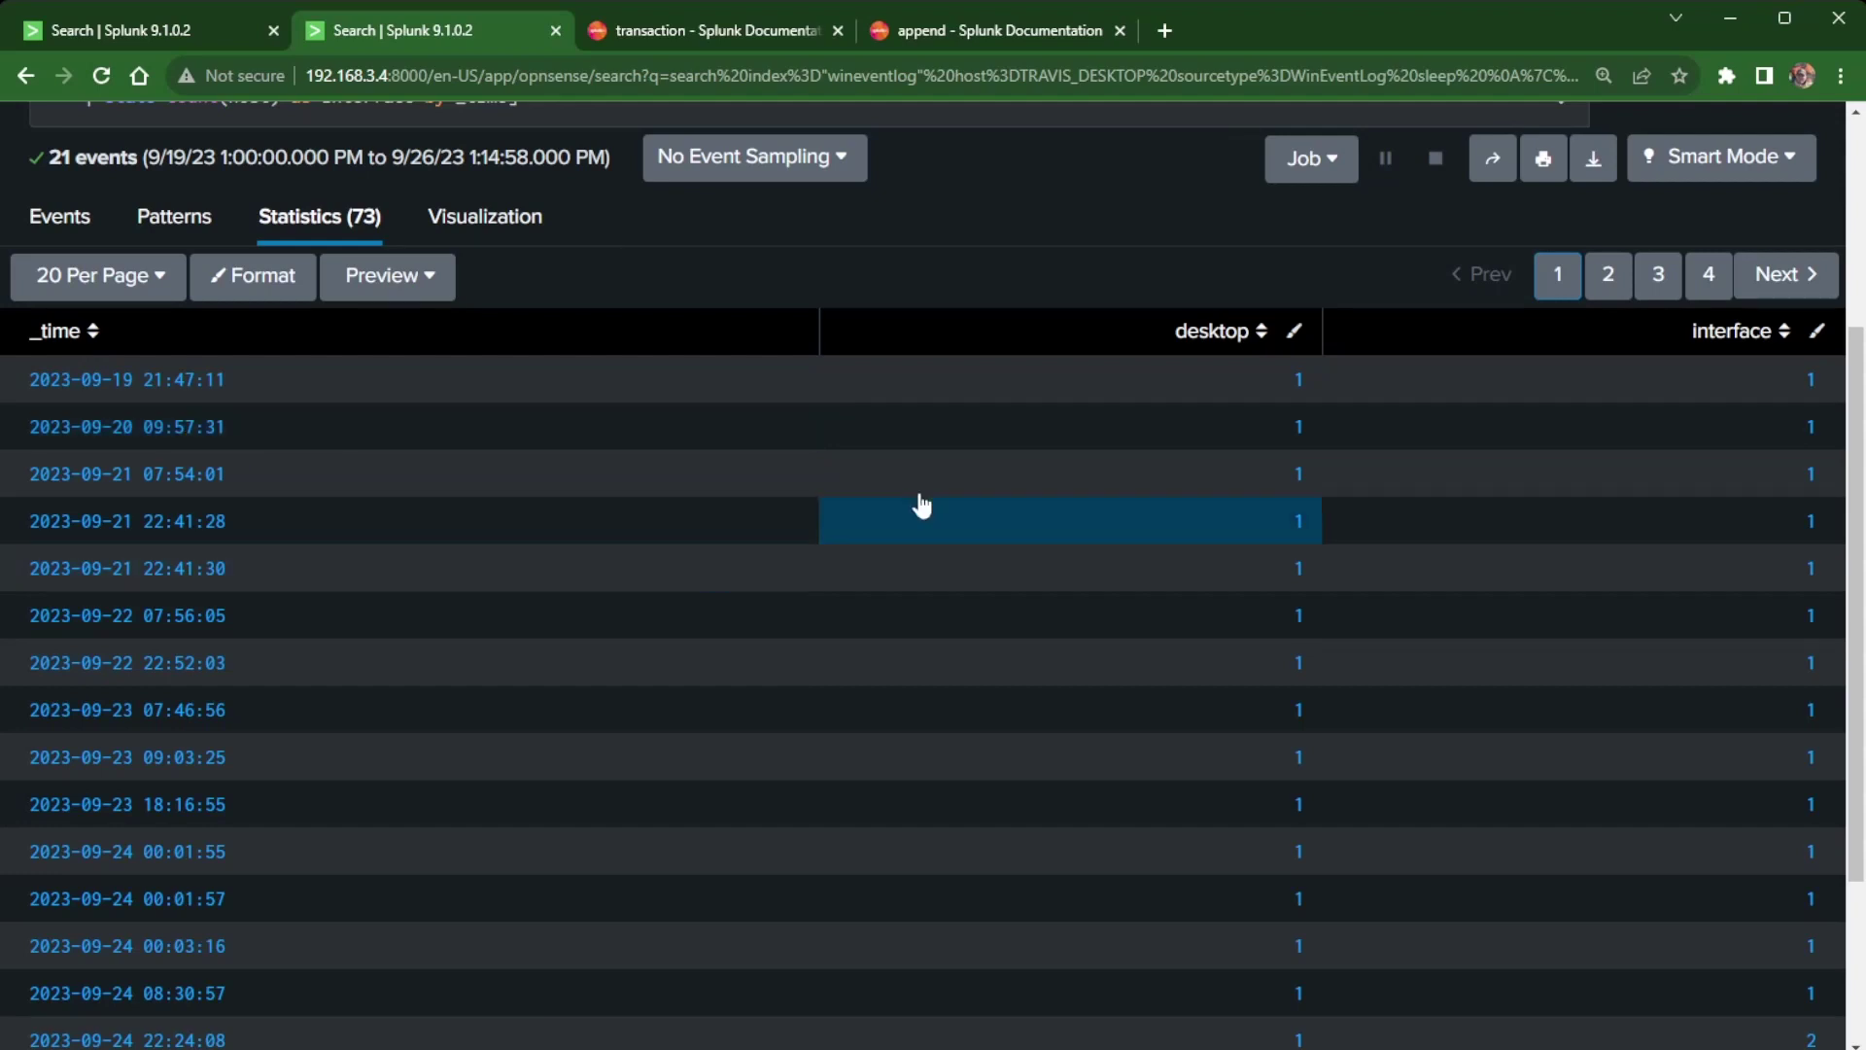
pyautogui.click(1612, 276)
pyautogui.scroll(-2, 1550, 521)
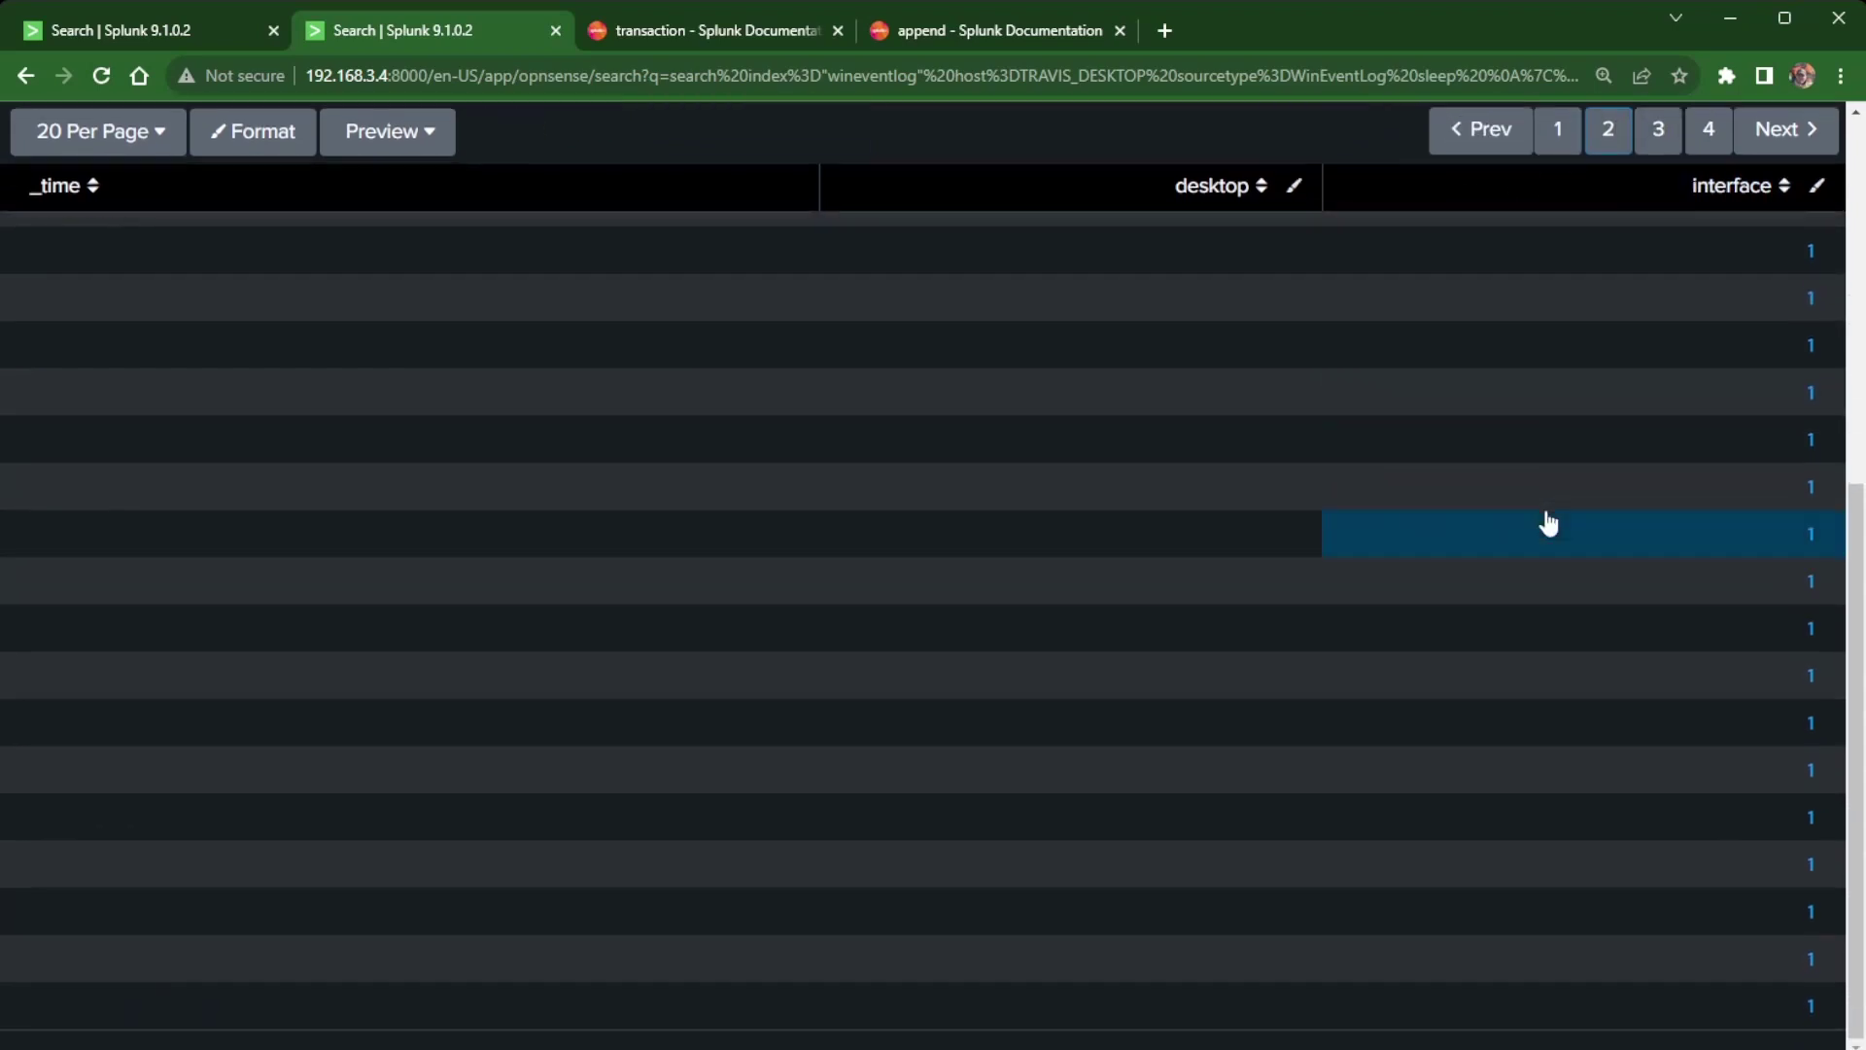
pyautogui.scroll(3, 1550, 521)
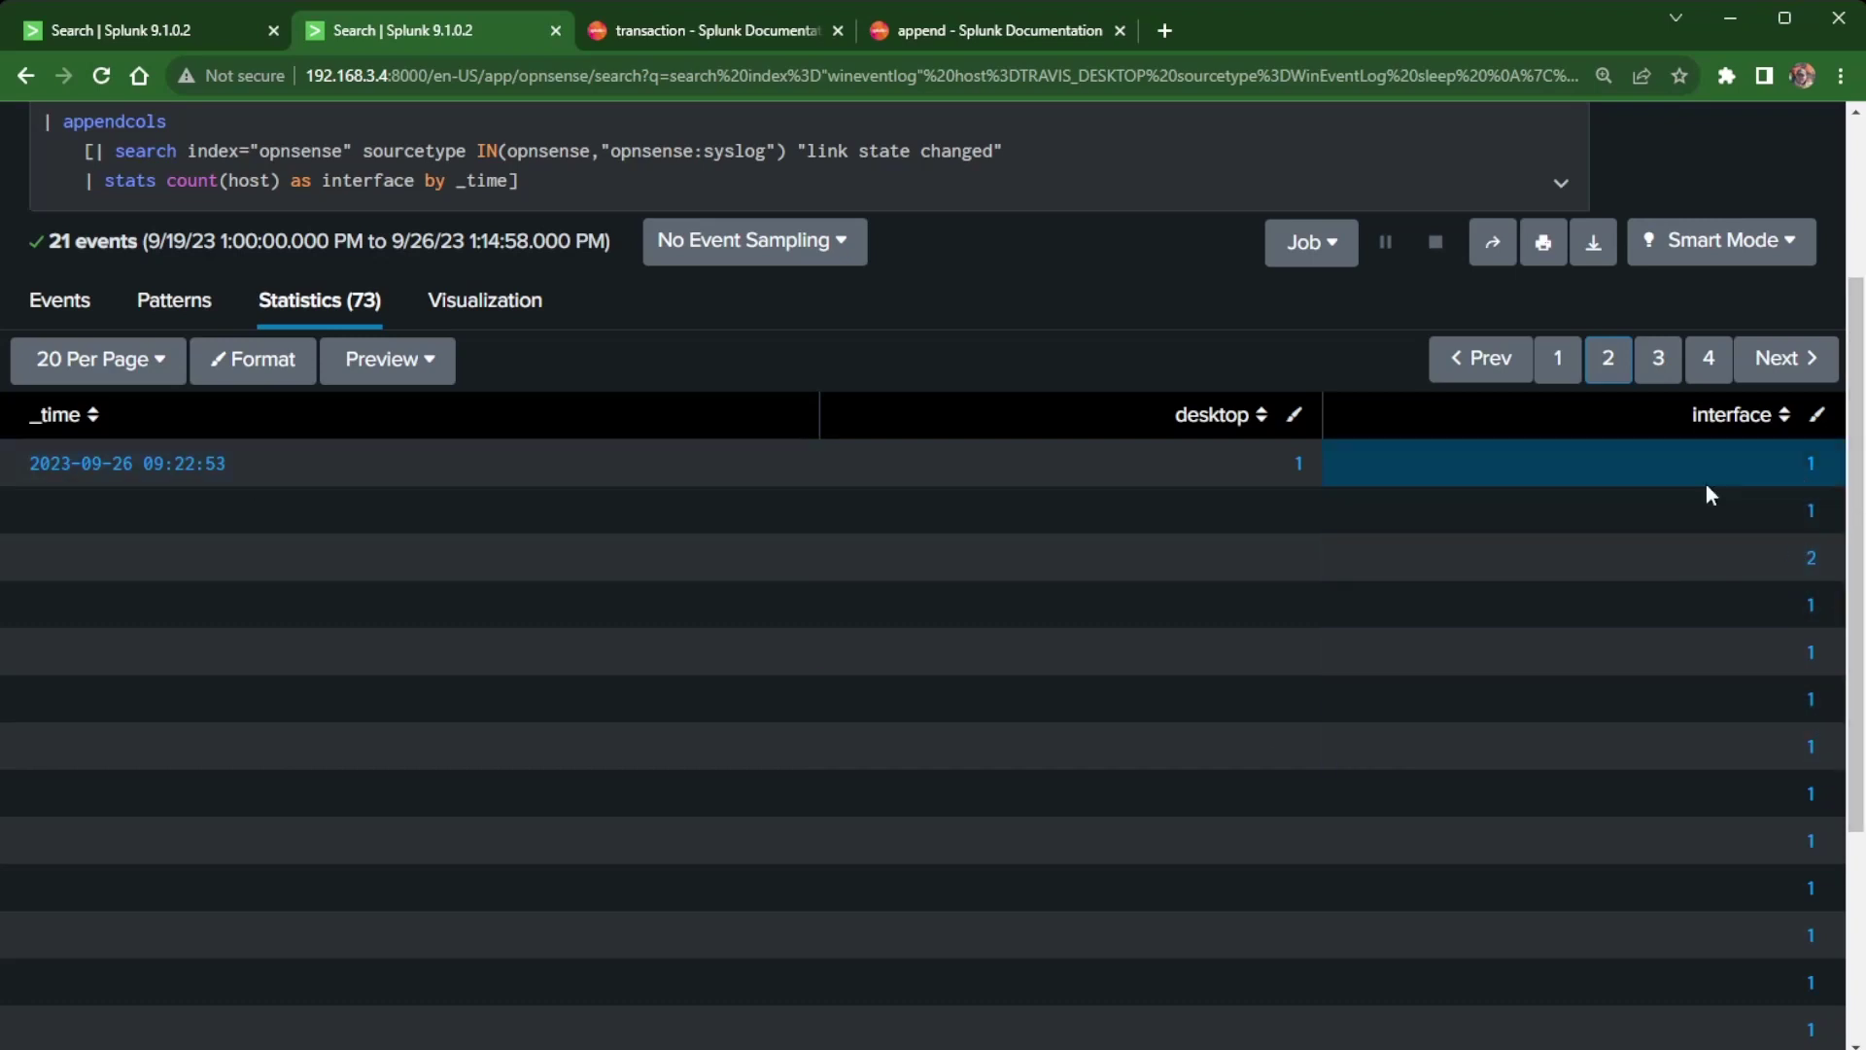
pyautogui.click(1658, 359)
pyautogui.click(1709, 359)
pyautogui.click(1558, 359)
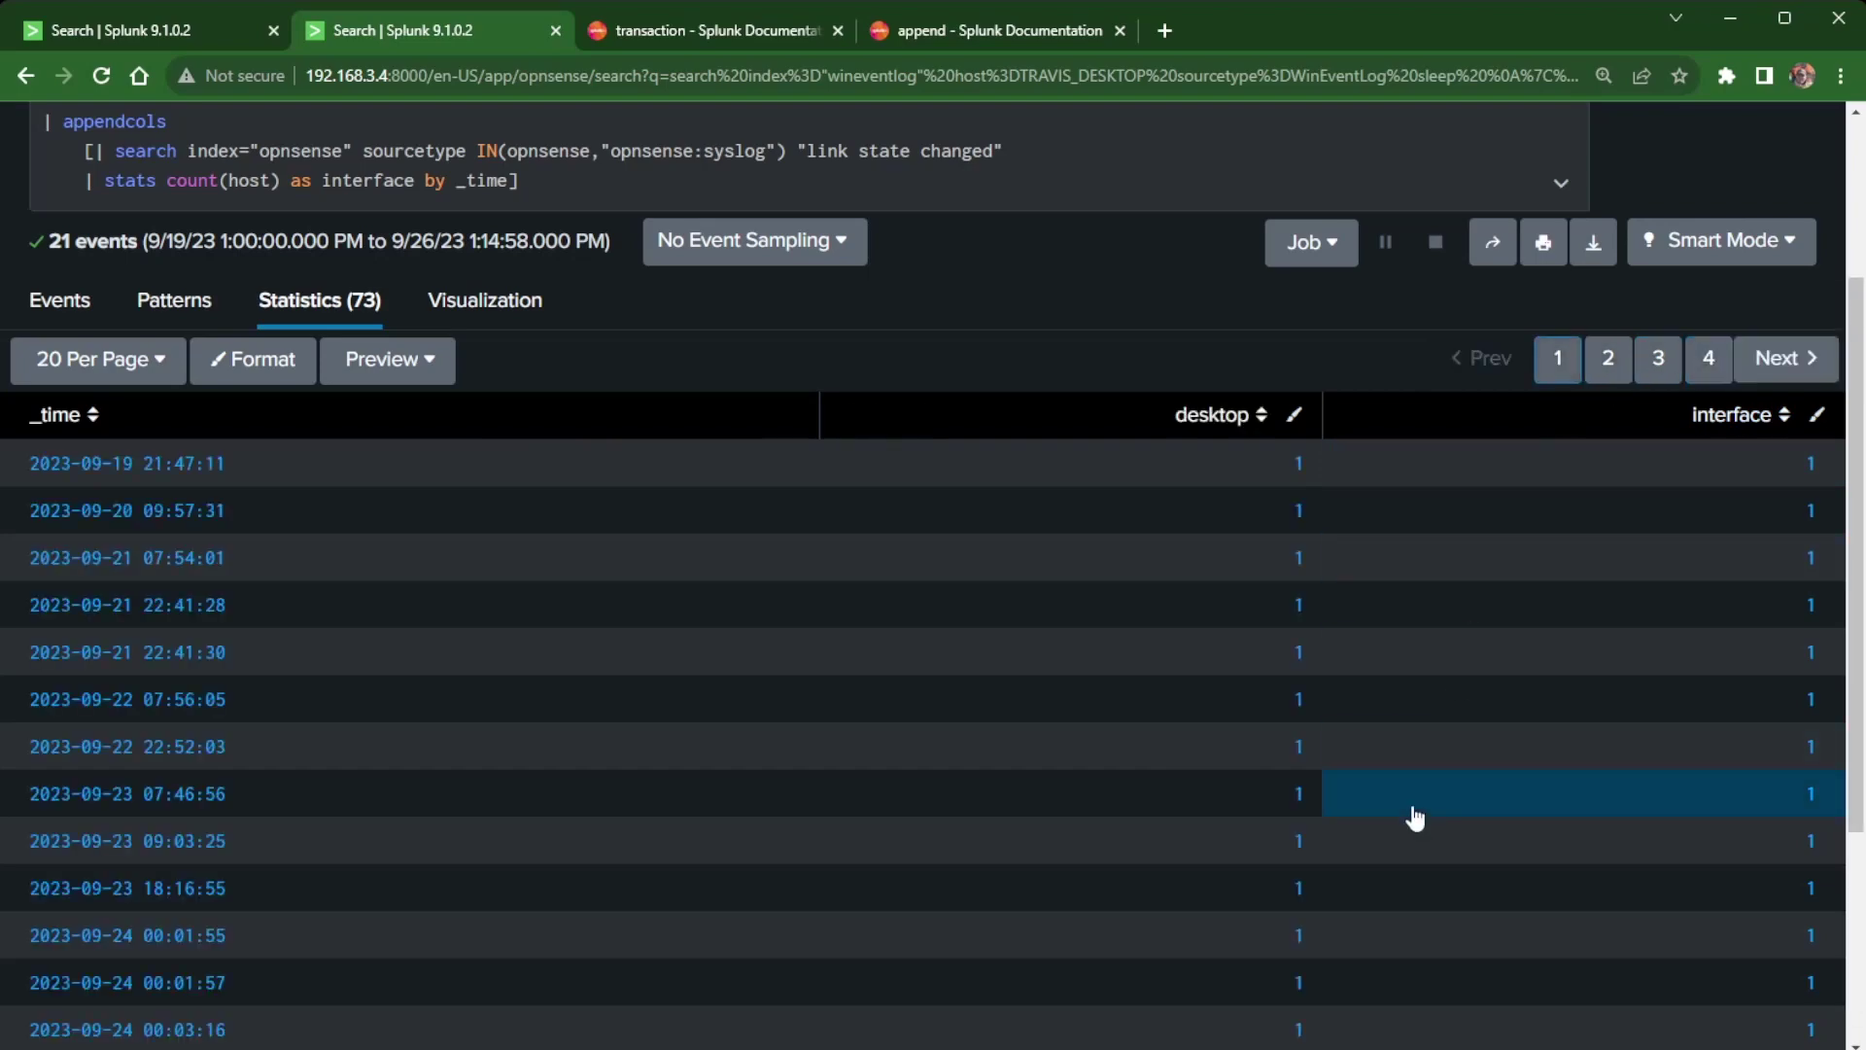
pyautogui.scroll(3, 1414, 821)
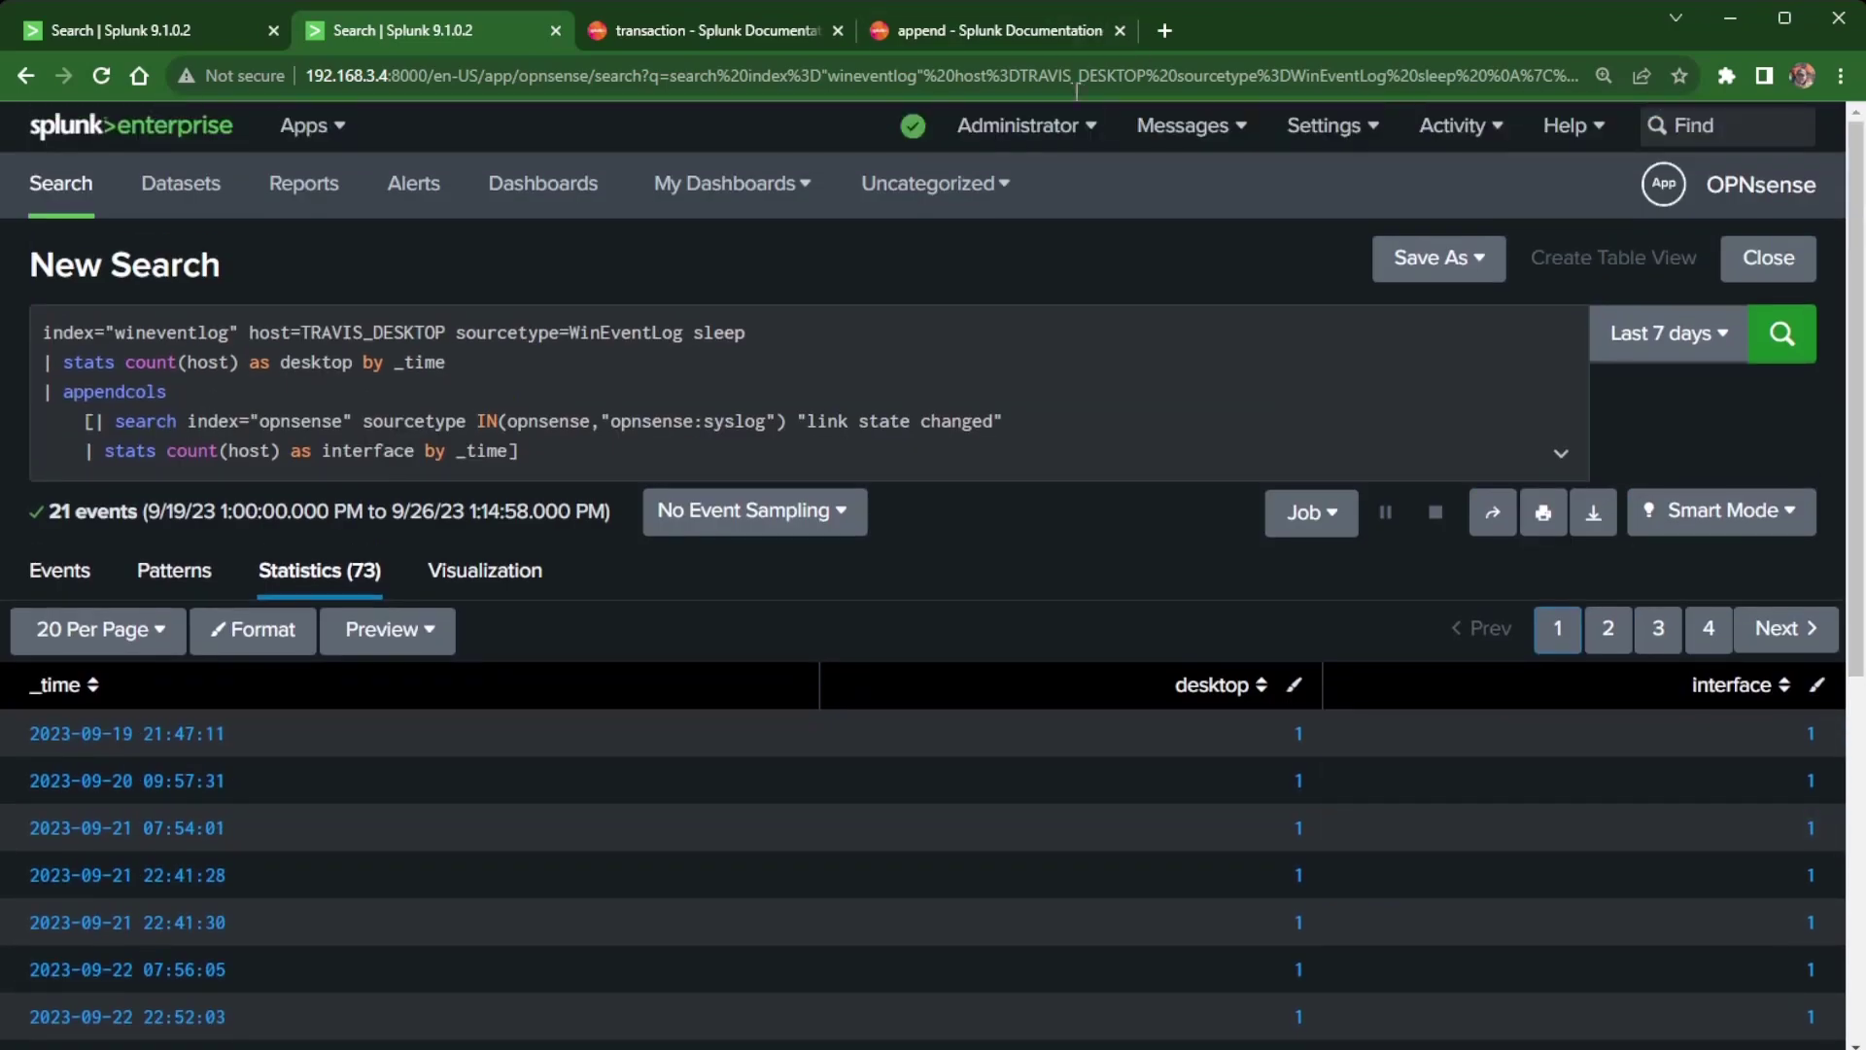
# Step: Open the appendcols reference from the append docs' See also links and scroll through its syntax and examples
pyautogui.click(1003, 28)
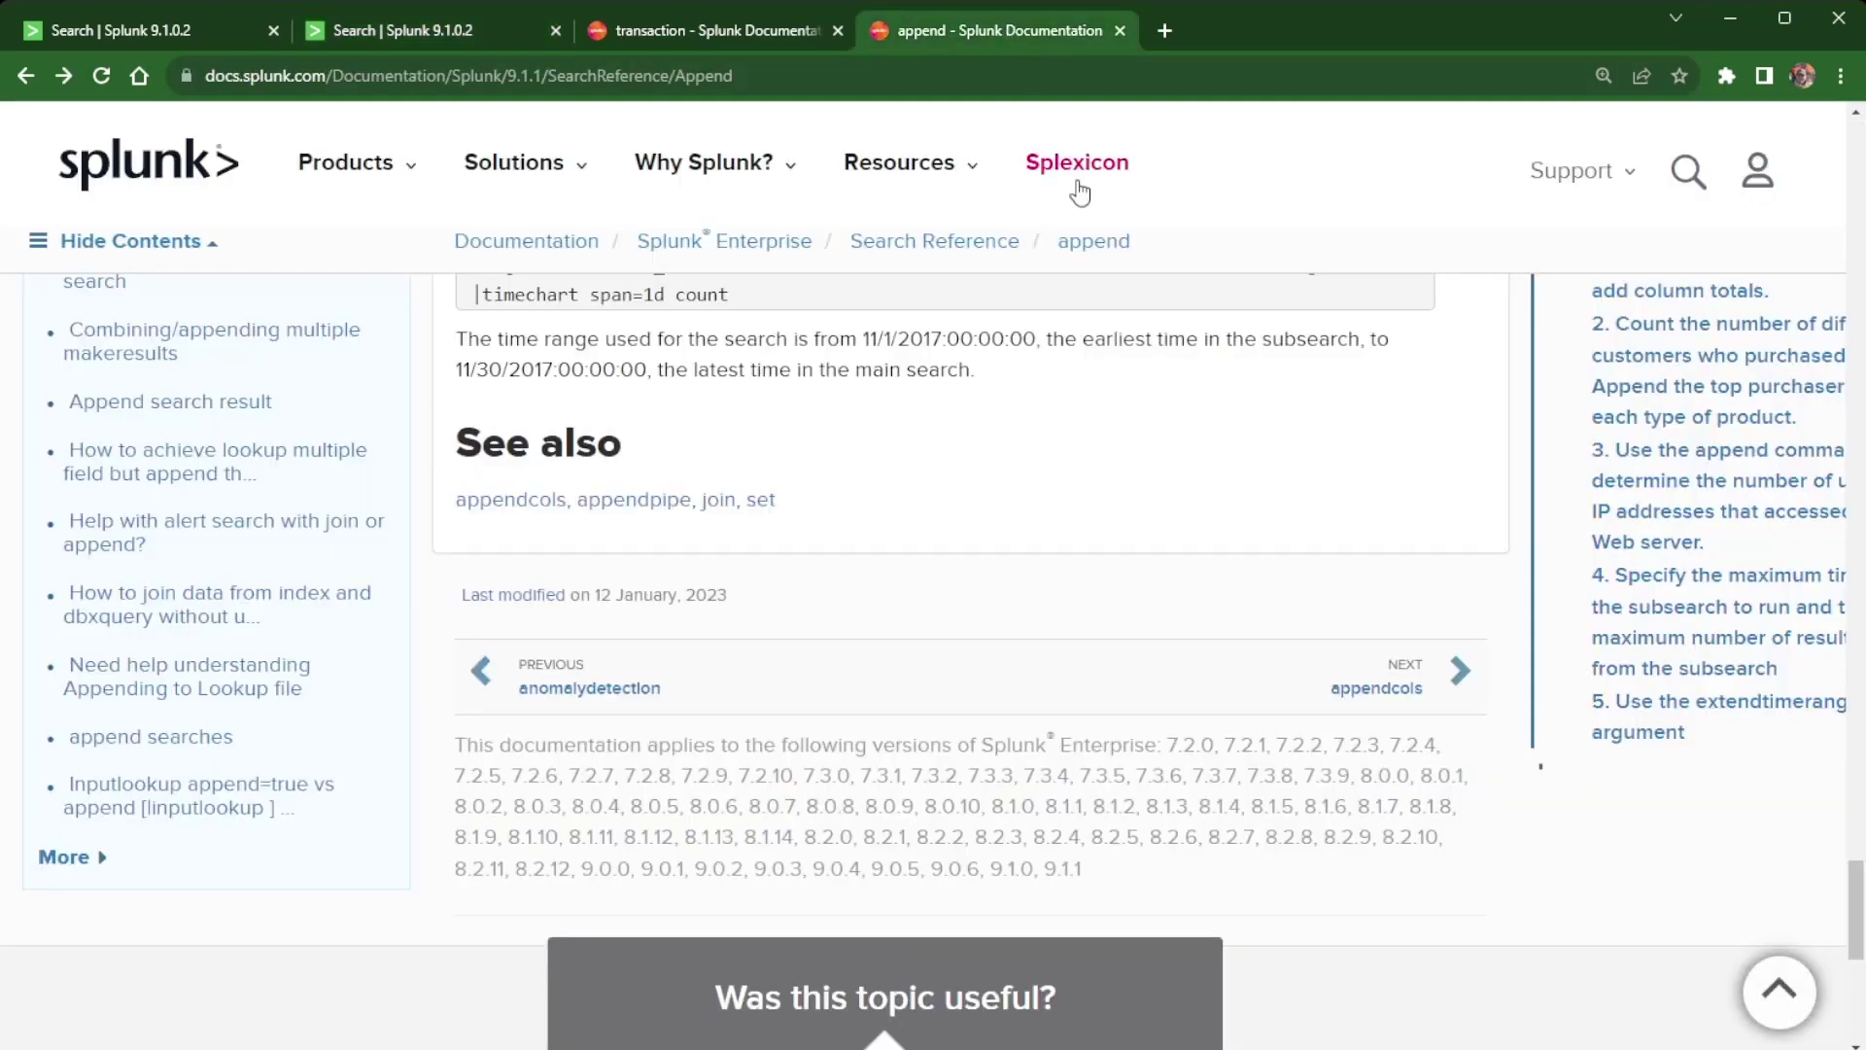
pyautogui.click(516, 501)
pyautogui.scroll(-15, 973, 699)
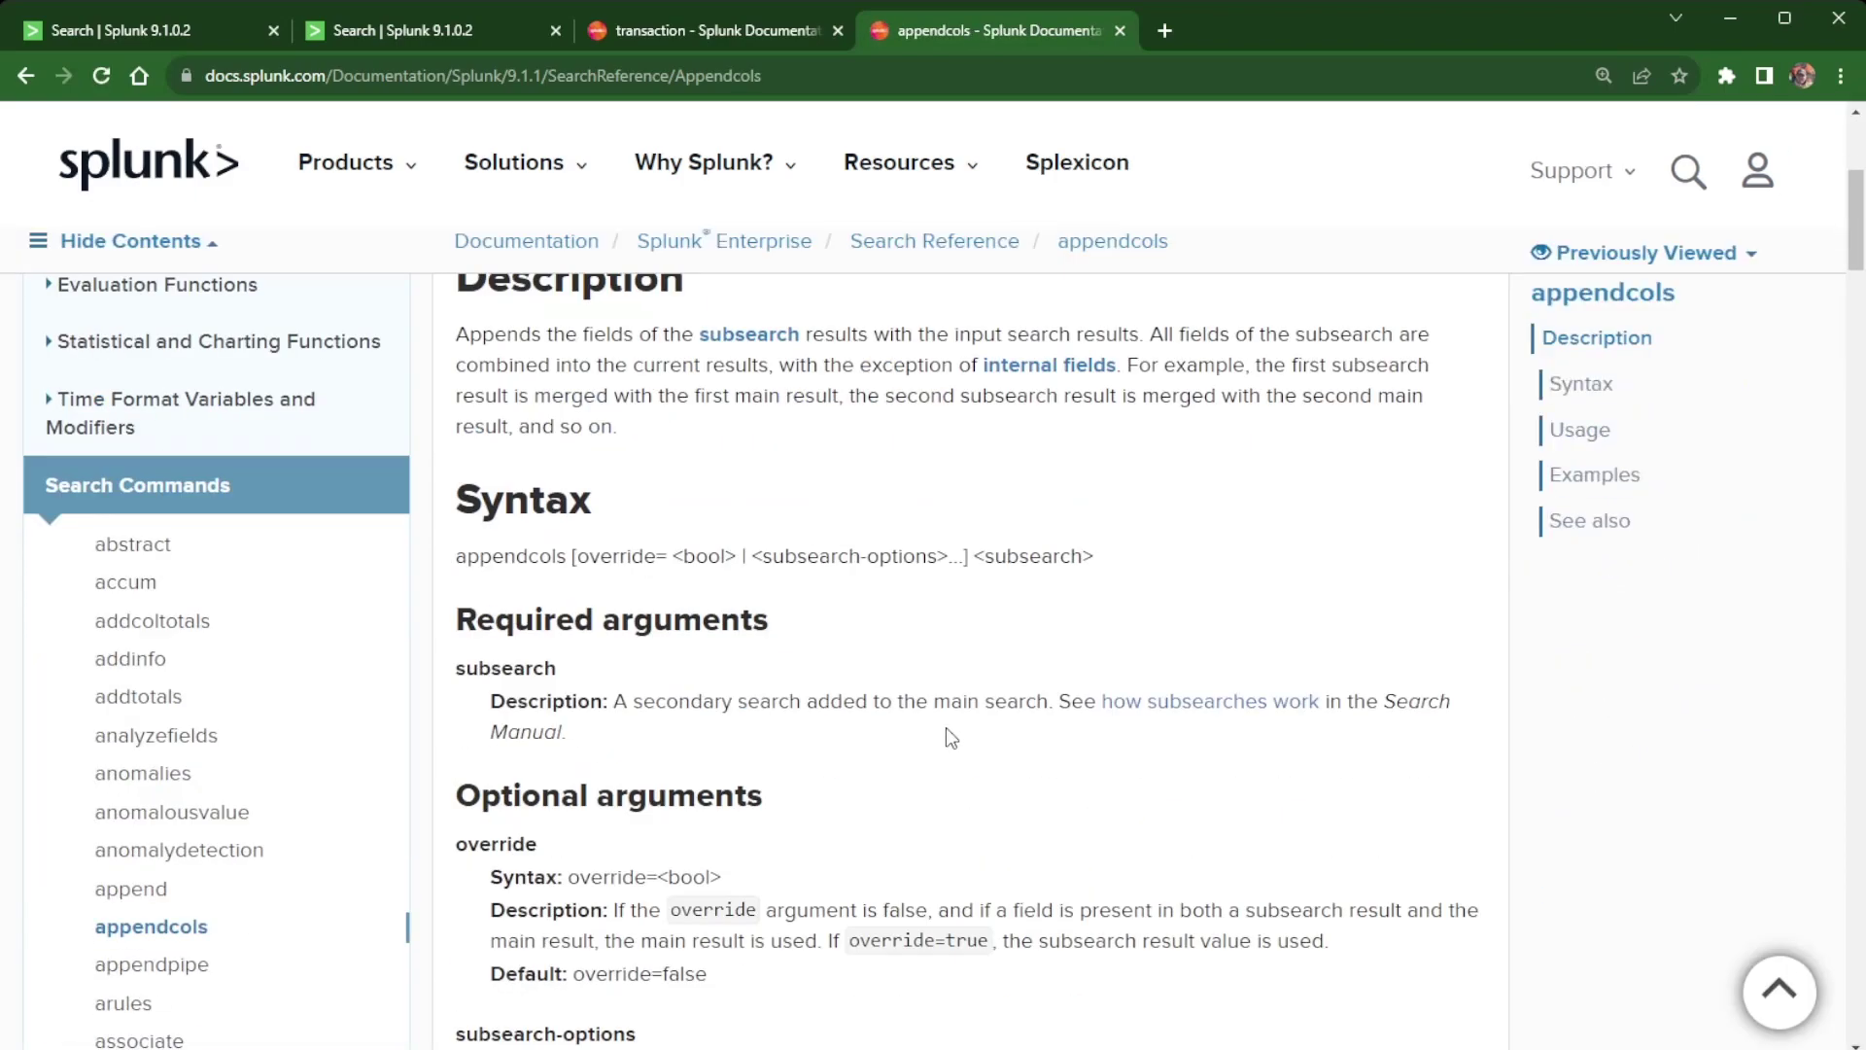
pyautogui.scroll(-3, 977, 729)
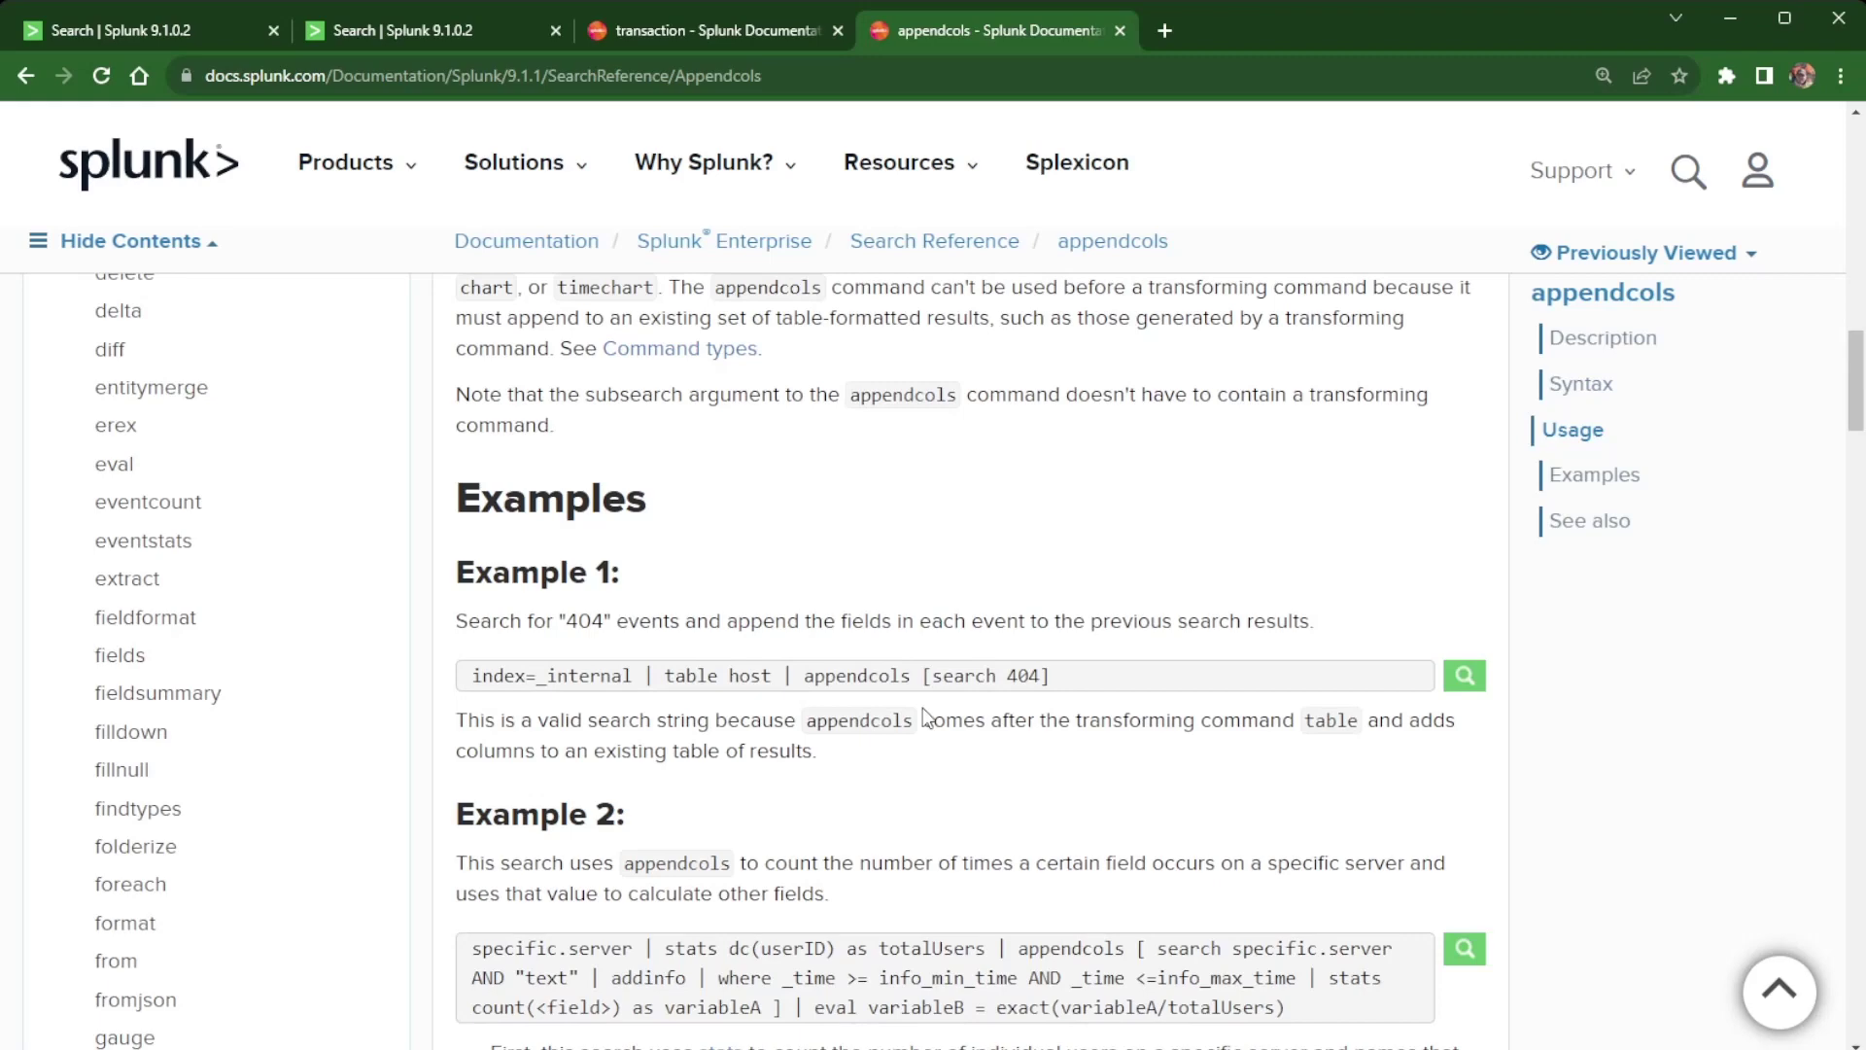
pyautogui.scroll(9, 824, 757)
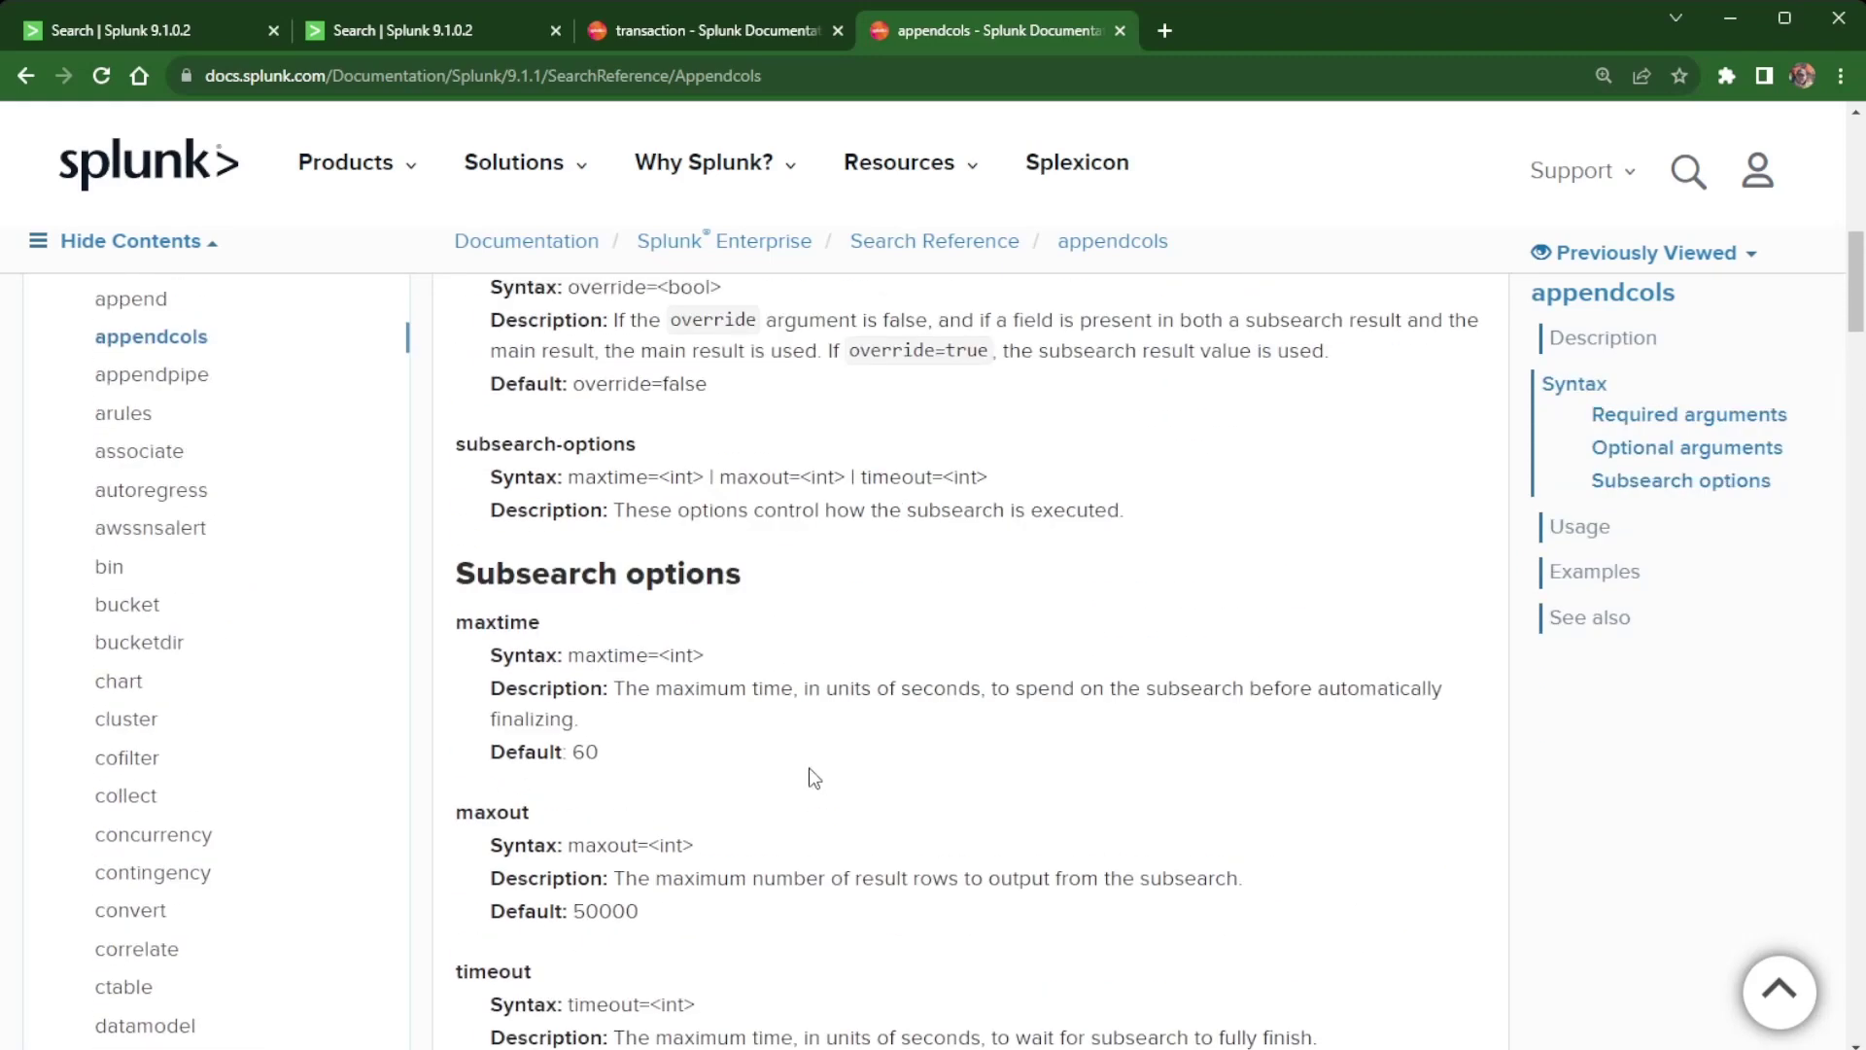
pyautogui.scroll(10, 809, 767)
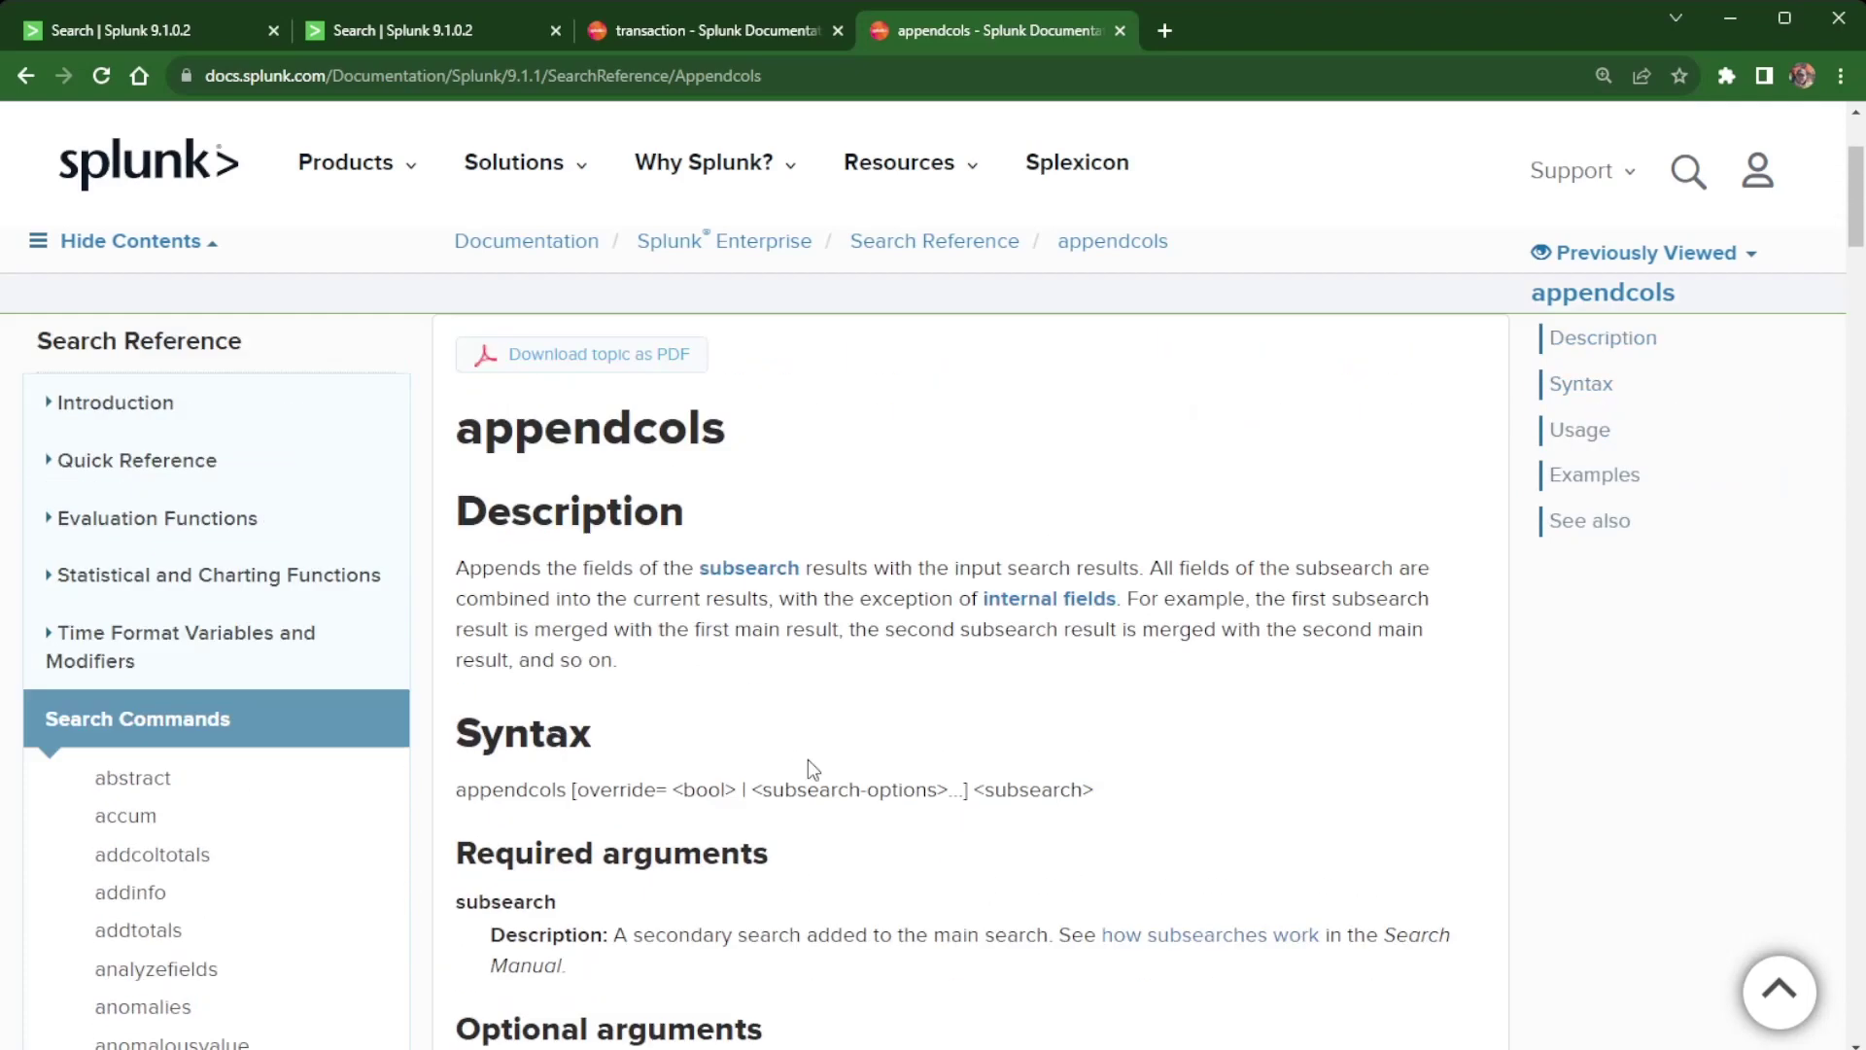
pyautogui.click(439, 34)
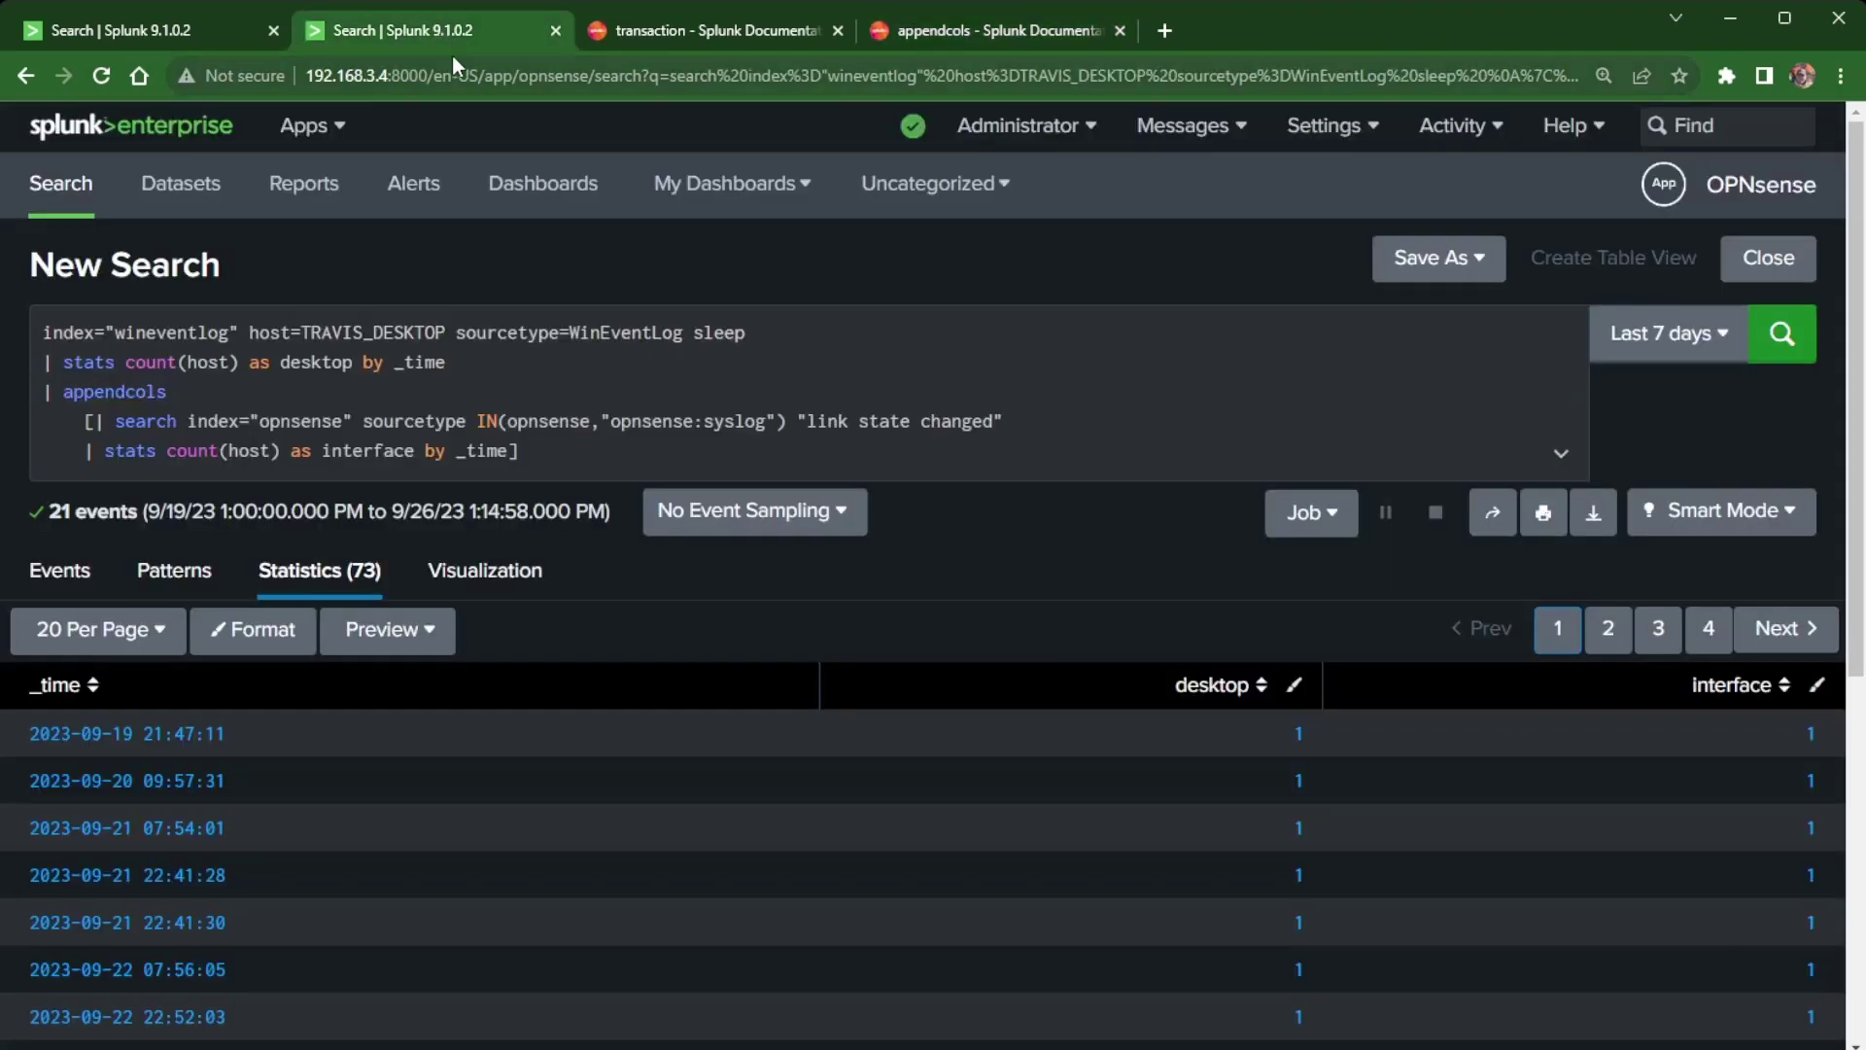